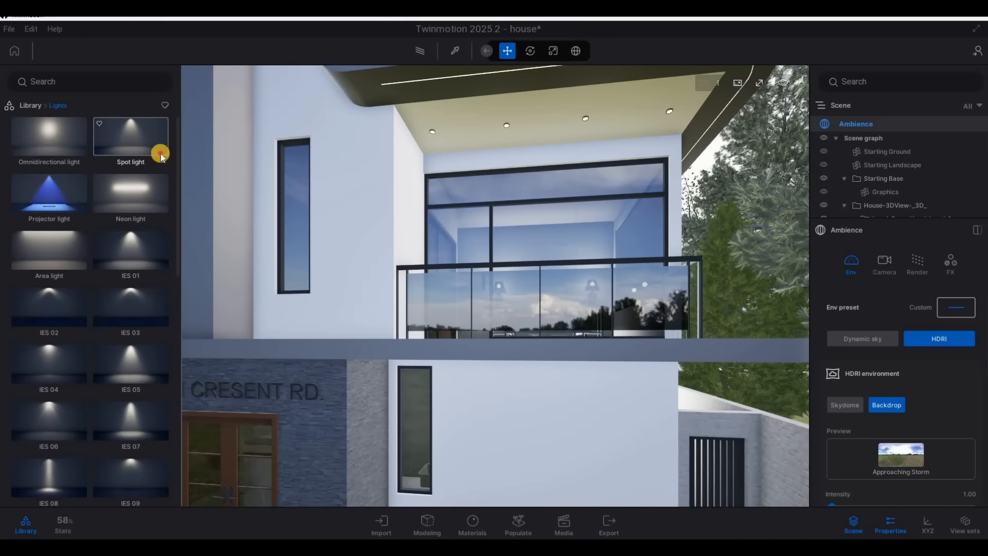
# Place a spot light from the Lights library on the ground-floor ceiling beside the narrow window
pyautogui.moveTo(380, 293); pyautogui.dragTo(415, 368)
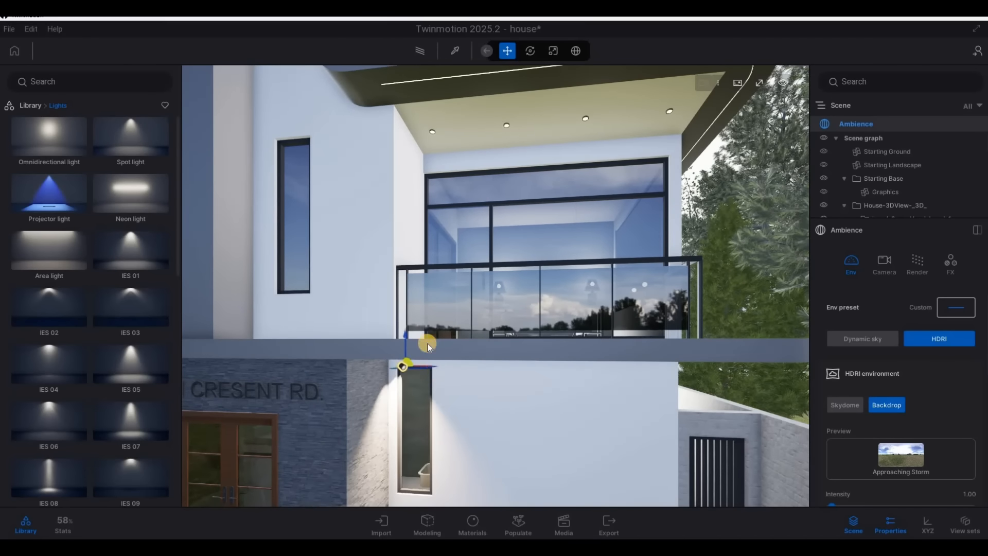
pyautogui.scroll(3, 420, 296)
pyautogui.press('w')
pyautogui.moveTo(419, 297); pyautogui.dragTo(393, 175, button='right')
pyautogui.press('a')
pyautogui.press('w')
pyautogui.moveTo(393, 174); pyautogui.dragTo(409, 119)
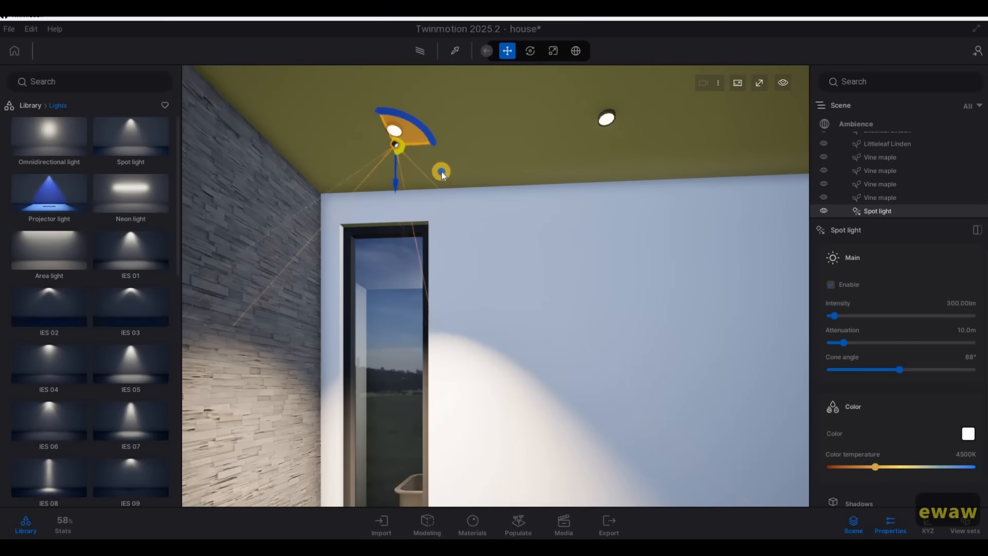
# Move the spot light directly beneath the recessed ceiling fixture nearest the stone wall by the narrow window
pyautogui.press('w')
pyautogui.press('d')
pyautogui.click(332, 181)
pyautogui.press('w')
pyautogui.press('d')
pyautogui.press('w')
pyautogui.press('d')
pyautogui.moveTo(443, 307); pyautogui.dragTo(350, 165, button='right')
pyautogui.press('w')
pyautogui.press('a')
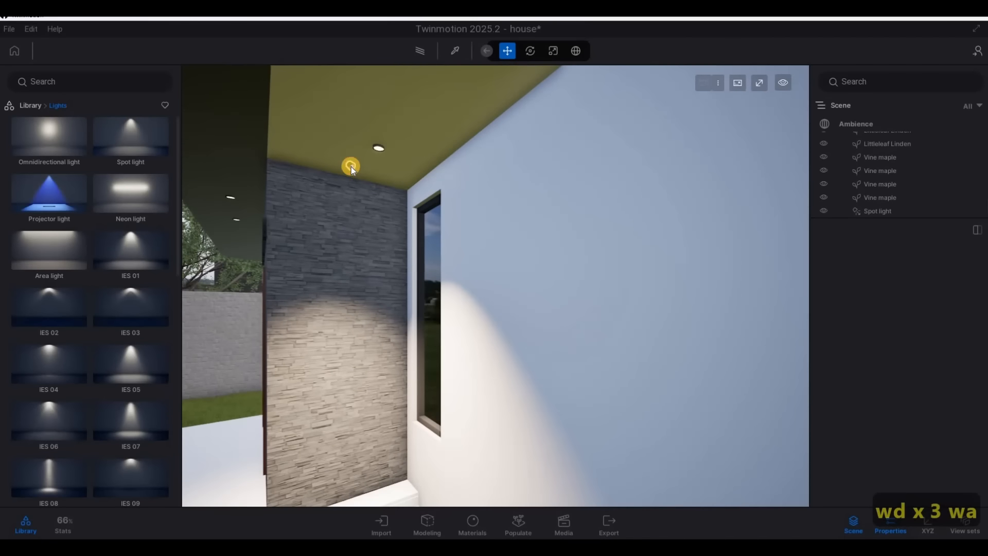
pyautogui.click(335, 173)
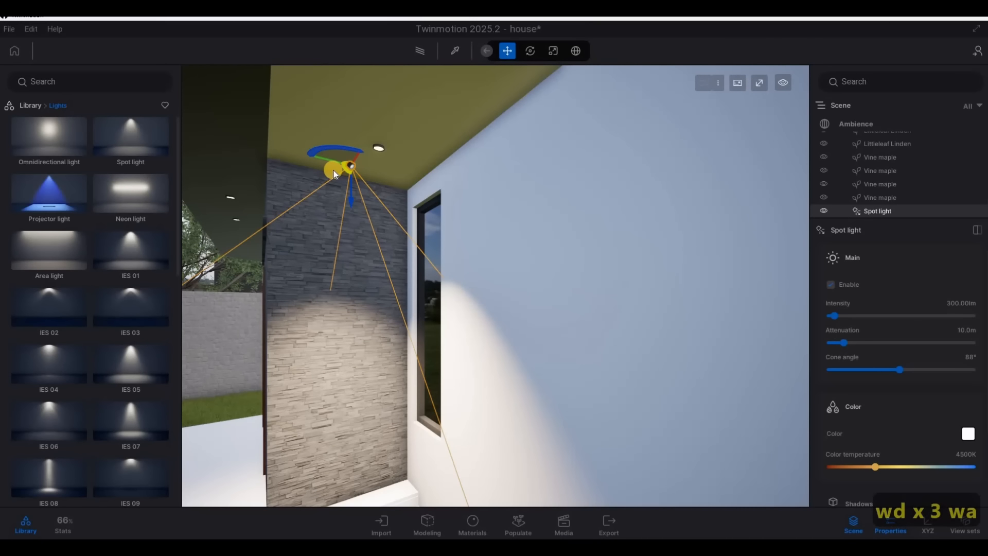
pyautogui.press('Tab')
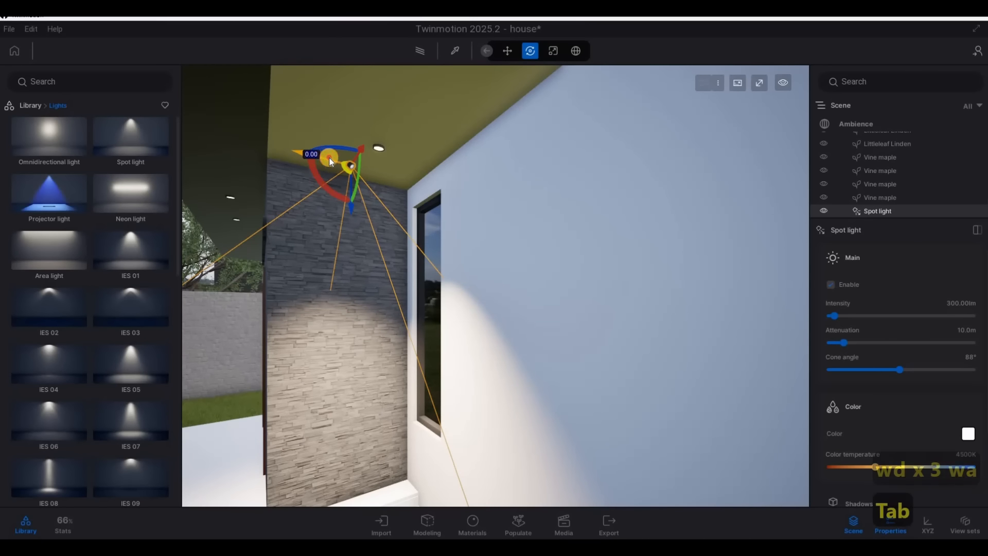
pyautogui.moveTo(330, 162); pyautogui.dragTo(407, 166)
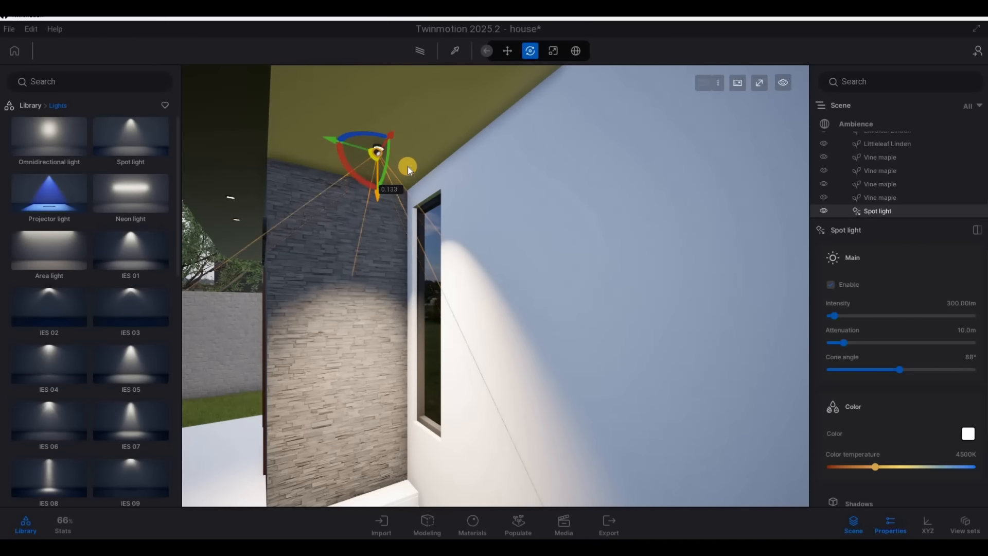
# Set the spot light's intensity to 10 lm and its color temperature to 3690K
pyautogui.press('a')
pyautogui.moveTo(694, 181); pyautogui.dragTo(488, 225, button='right')
pyautogui.press('w')
pyautogui.press('s')
pyautogui.moveTo(496, 227); pyautogui.dragTo(489, 277)
pyautogui.press('d')
pyautogui.press('d')
pyautogui.moveTo(492, 287); pyautogui.dragTo(308, 301, button='right')
pyautogui.press('w')
pyautogui.press('d')
pyautogui.press('a')
pyautogui.moveTo(659, 318); pyautogui.dragTo(470, 274, button='right')
pyautogui.press('w')
pyautogui.press('a')
pyautogui.press('s')
pyautogui.press('d')
pyautogui.press('s')
pyautogui.press('d')
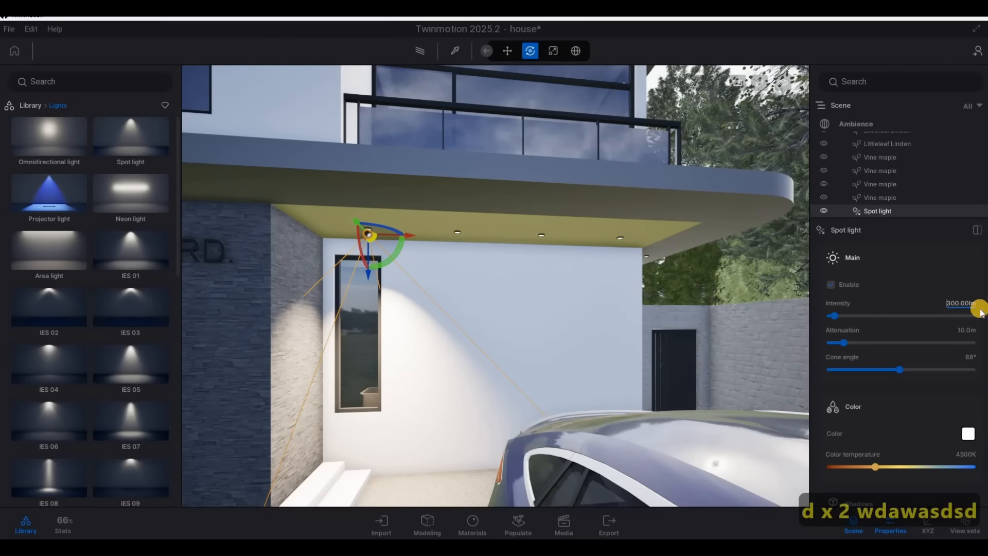
pyautogui.press('Return')
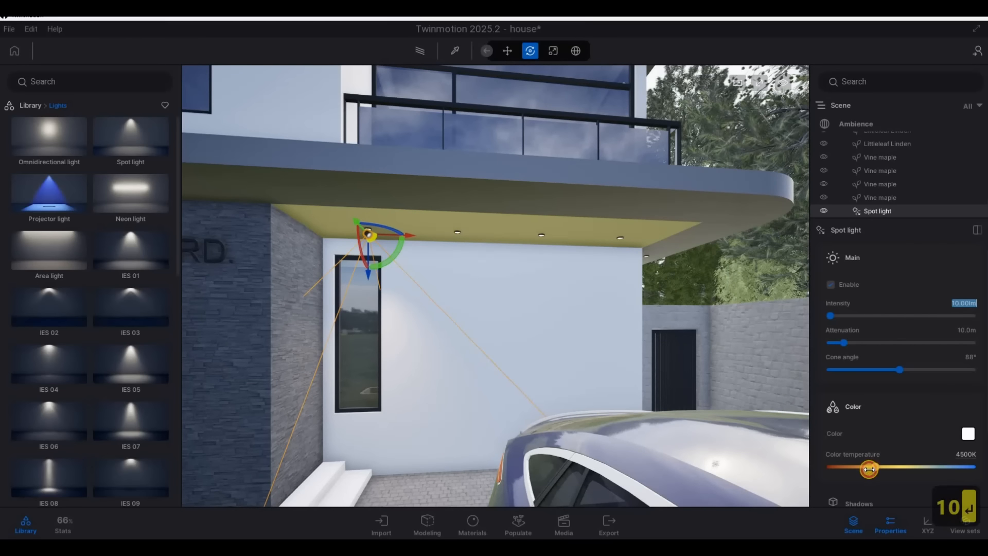
pyautogui.moveTo(868, 469); pyautogui.dragTo(865, 471)
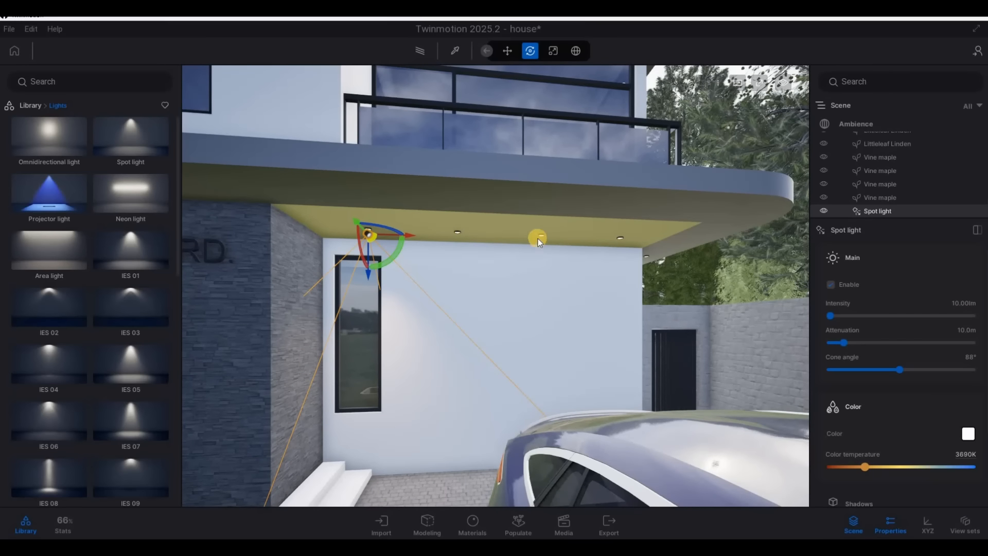
# Copy the spot light along the ceiling as three instances spaced 1.0 m apart to match the other recessed fixtures
pyautogui.press('d')
pyautogui.press('d')
pyautogui.press('w')
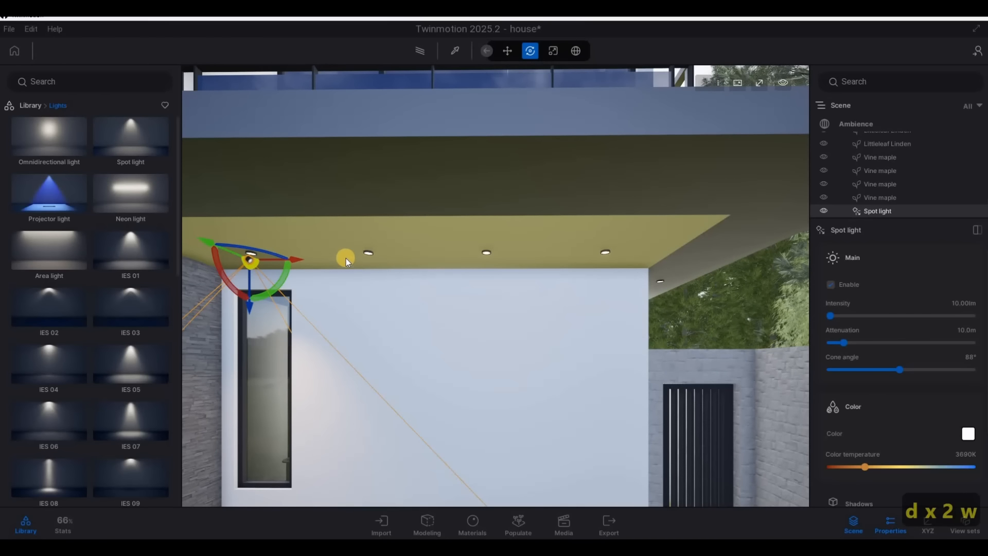
pyautogui.keyDown('alt'); pyautogui.moveTo(299, 262); pyautogui.dragTo(458, 298); pyautogui.keyUp('alt')
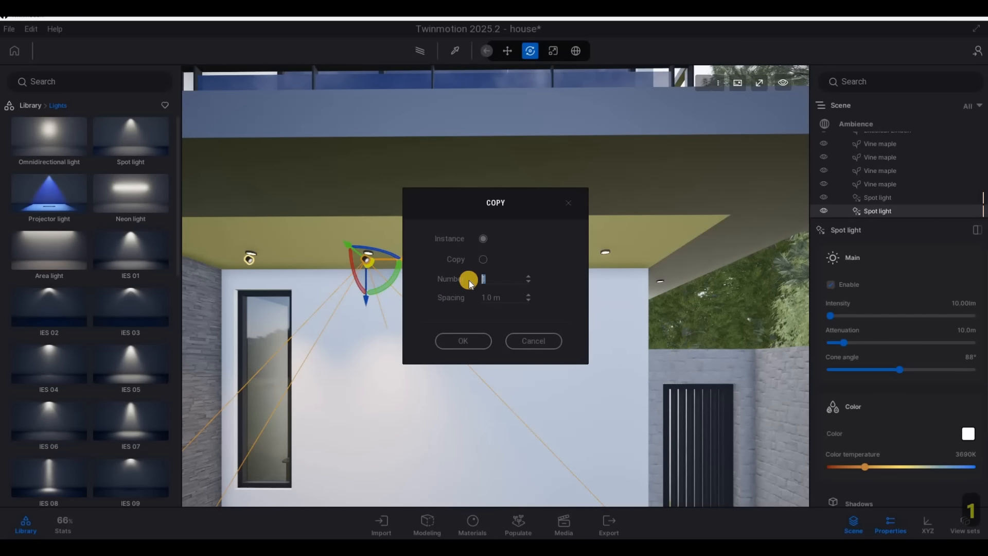
pyautogui.click(479, 340)
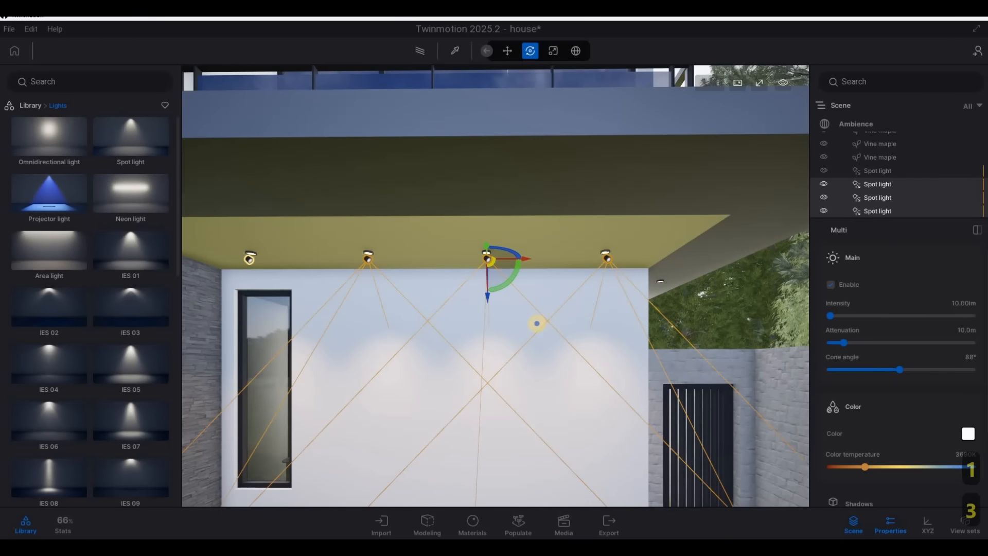
# Copy the spot light nearest the wall corner as an instance beyond the corner, toward the side soffit
pyautogui.moveTo(535, 323); pyautogui.dragTo(555, 301, button='right')
pyautogui.press('d')
pyautogui.press('w')
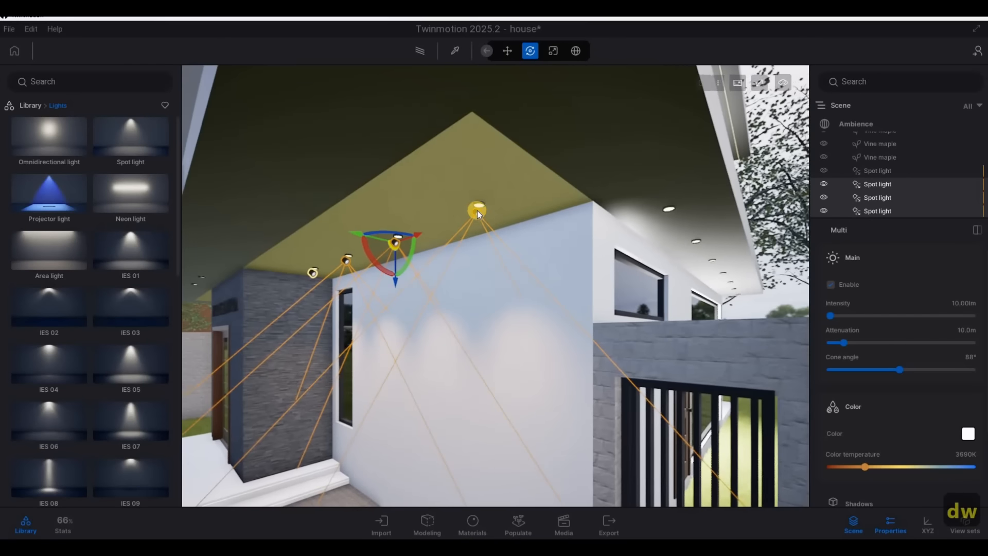
pyautogui.click(478, 210)
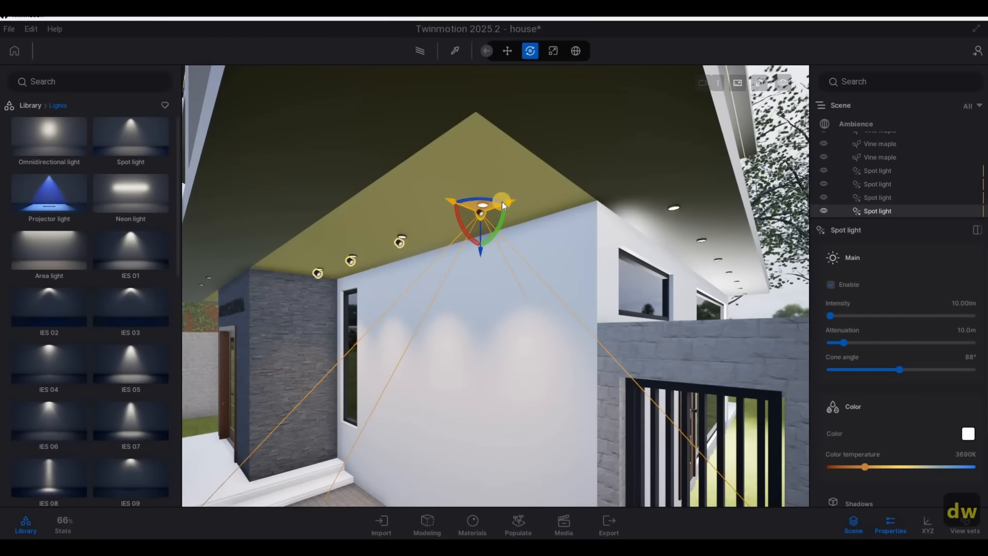
pyautogui.keyDown('alt'); pyautogui.moveTo(502, 202); pyautogui.dragTo(621, 190); pyautogui.keyUp('alt')
pyautogui.press('Return')
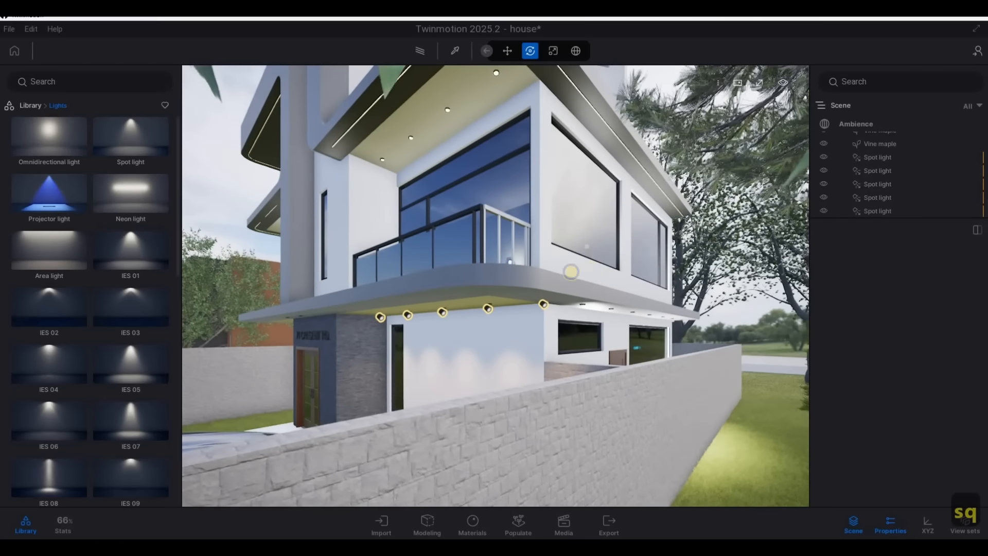
# Move the copied spot light across the side soffit to line up with the first recessed fixture
pyautogui.scroll(3, 496, 286)
pyautogui.press('e')
pyautogui.press('w')
pyautogui.moveTo(516, 259); pyautogui.dragTo(486, 295, button='right')
pyautogui.press('w')
pyautogui.press('q')
pyautogui.press('d')
pyautogui.press('a')
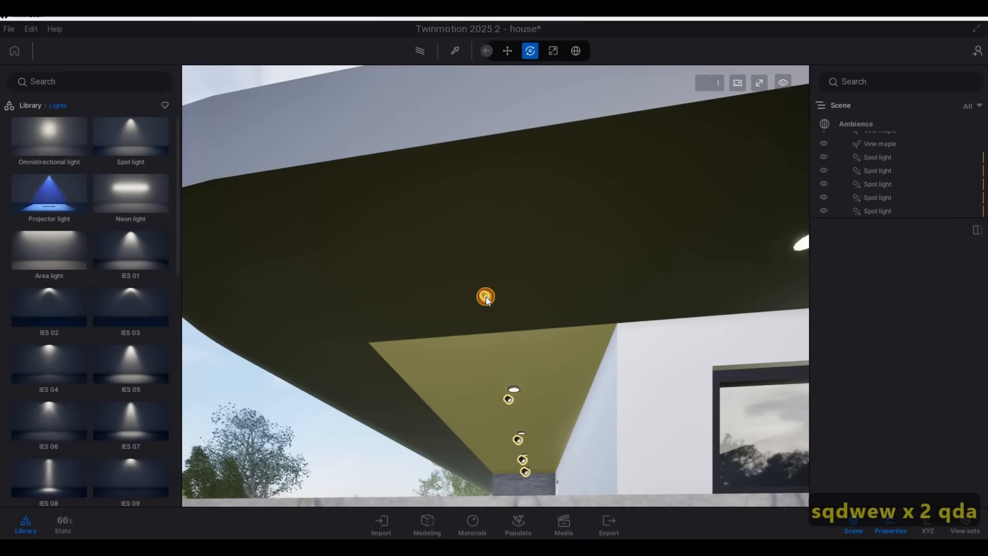
pyautogui.click(486, 296)
pyautogui.moveTo(785, 267); pyautogui.dragTo(789, 267)
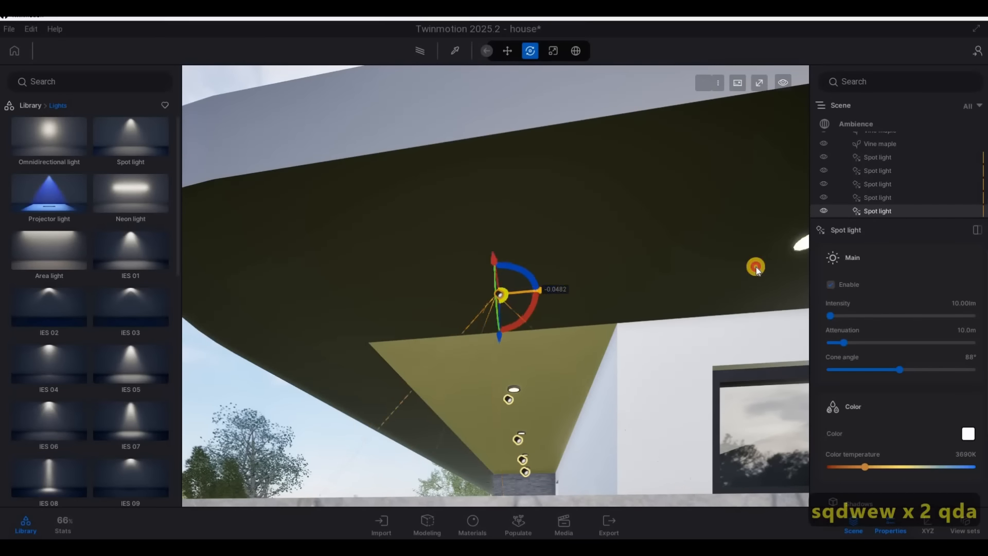
pyautogui.press('d')
pyautogui.moveTo(561, 279); pyautogui.dragTo(472, 277, button='right')
pyautogui.press('a')
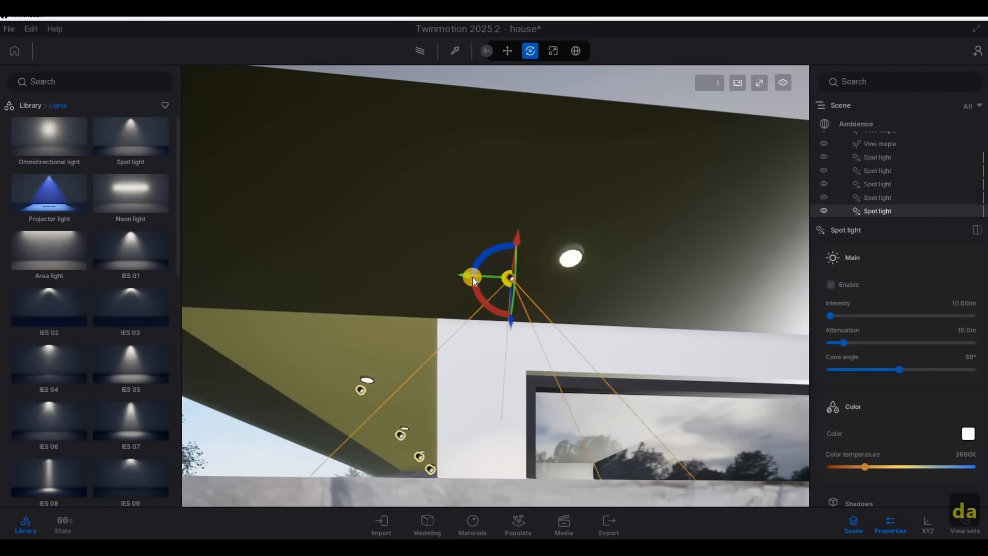
pyautogui.moveTo(527, 275); pyautogui.dragTo(578, 286)
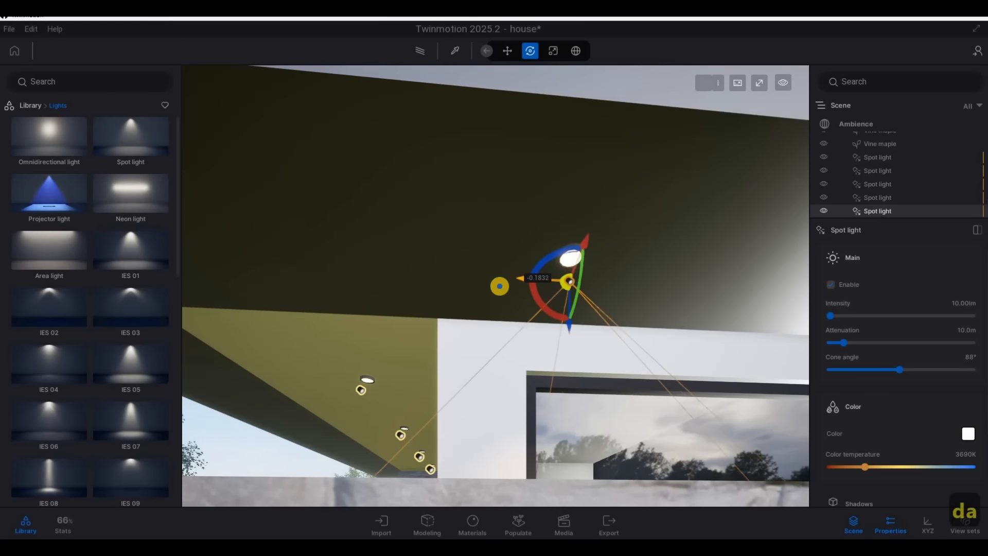
# Fine-tune the spot light's position beneath the first side soffit fixture, above the long horizontal window
pyautogui.press('a')
pyautogui.moveTo(500, 286); pyautogui.dragTo(387, 202, button='right')
pyautogui.press('w')
pyautogui.press('d')
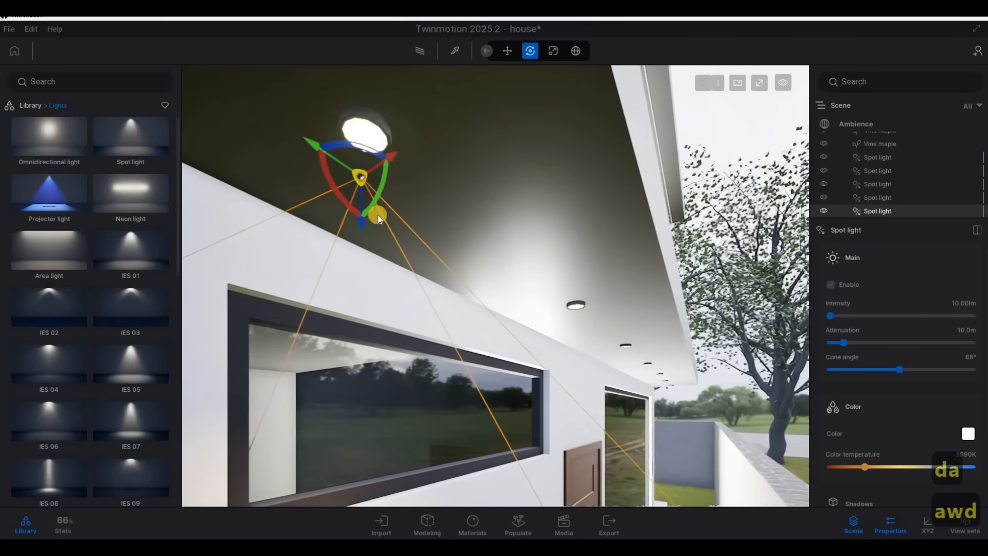
pyautogui.moveTo(394, 158); pyautogui.dragTo(391, 159, button='right')
pyautogui.click(394, 157)
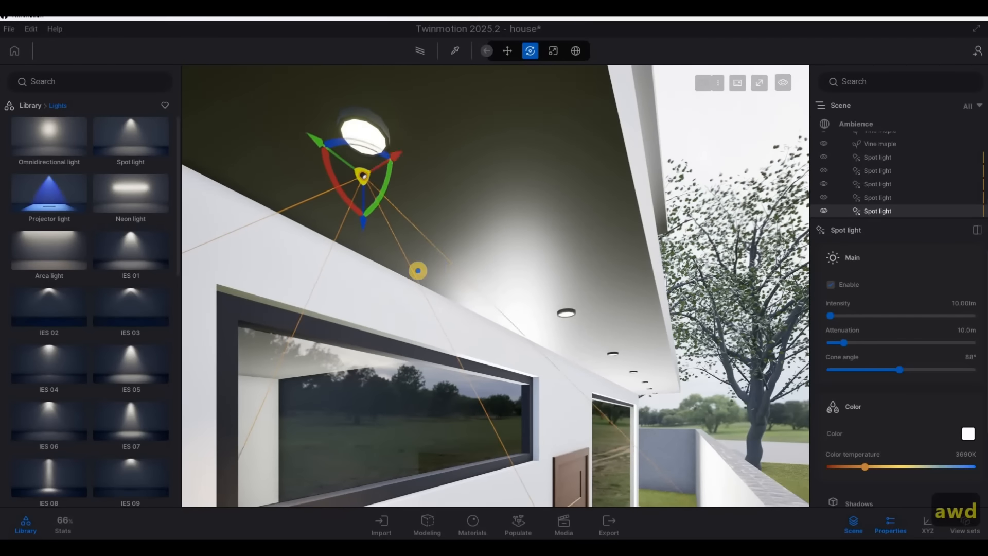
# Copy the side soffit spot light along the house as six instances spaced 1.0 m apart
pyautogui.press('d')
pyautogui.press('d')
pyautogui.moveTo(416, 271); pyautogui.dragTo(198, 297, button='right')
pyautogui.press('e')
pyautogui.press('d')
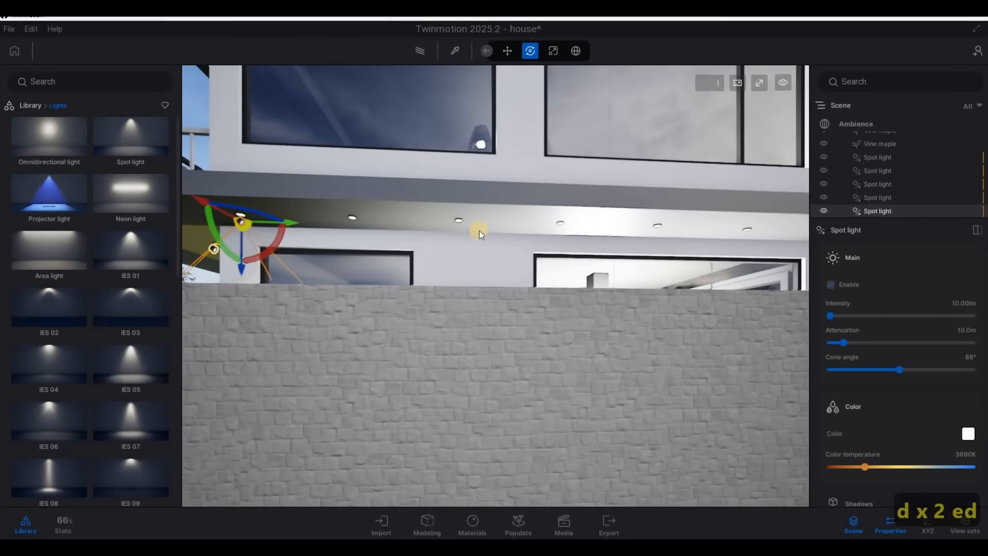
pyautogui.press('d')
pyautogui.moveTo(522, 230); pyautogui.dragTo(611, 228, button='right')
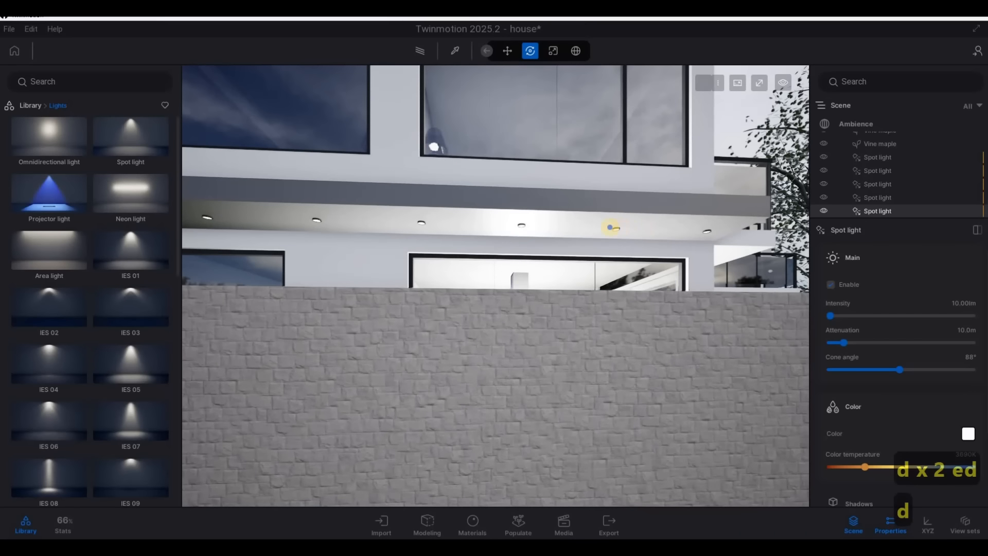
pyautogui.press('a')
pyautogui.moveTo(520, 229); pyautogui.dragTo(344, 230, button='right')
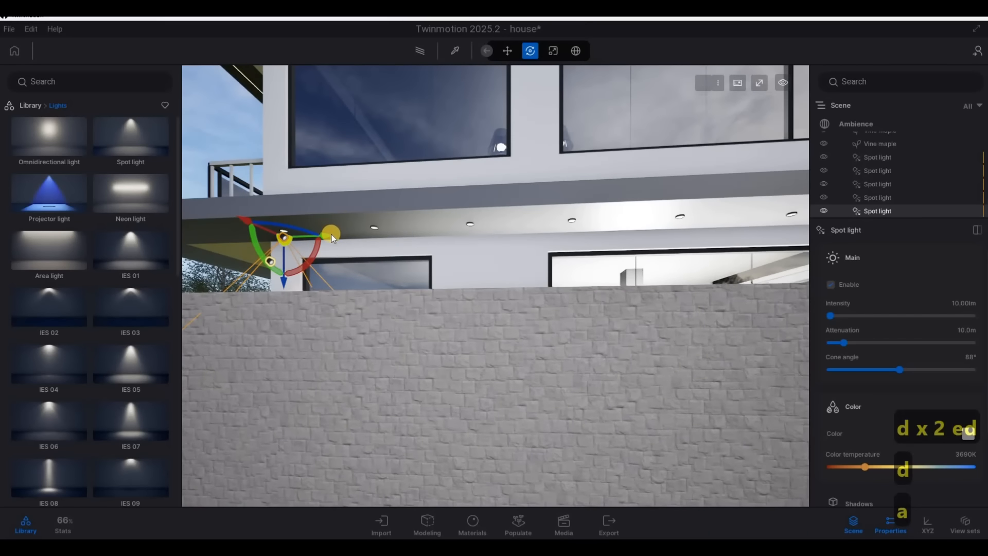
pyautogui.moveTo(332, 239); pyautogui.dragTo(466, 298)
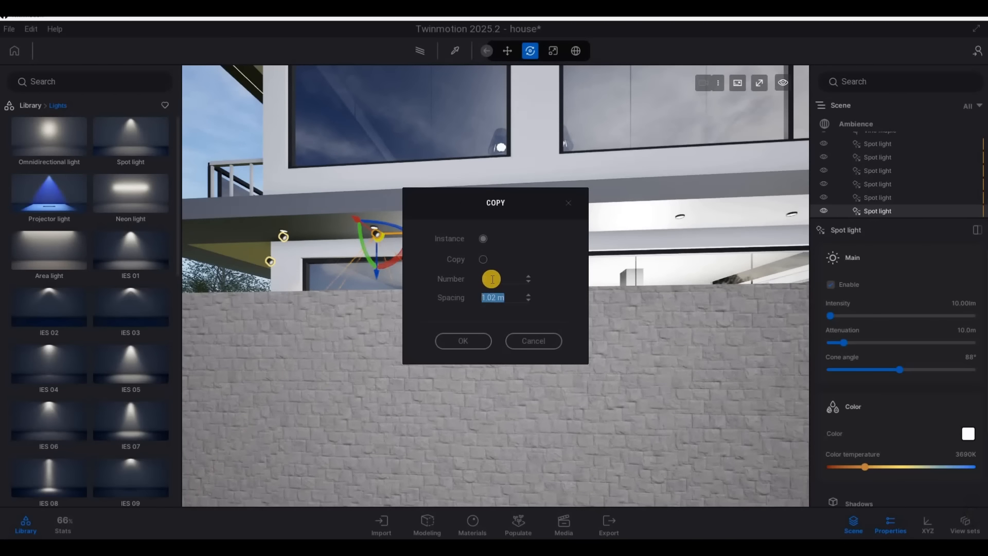
pyautogui.click(471, 338)
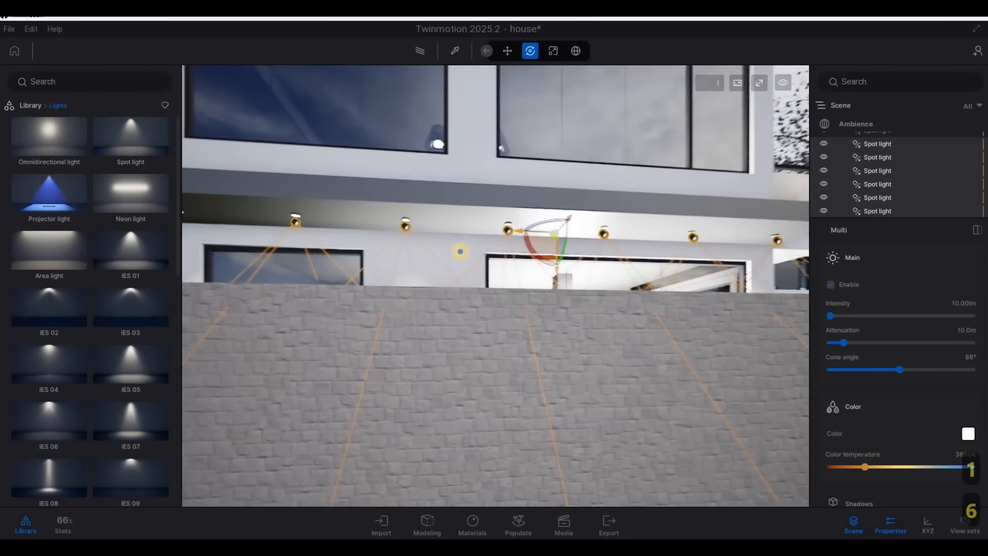
# Copy the spot light by the narrow window as one instance 2.09 m away, above the entrance door
pyautogui.moveTo(456, 252)
pyautogui.keyDown('shift'); pyautogui.mouseDown(button='middle')
pyautogui.moveTo(479, 252)
pyautogui.moveTo(455, 252)
pyautogui.mouseUp(button='middle'); pyautogui.keyUp('shift')
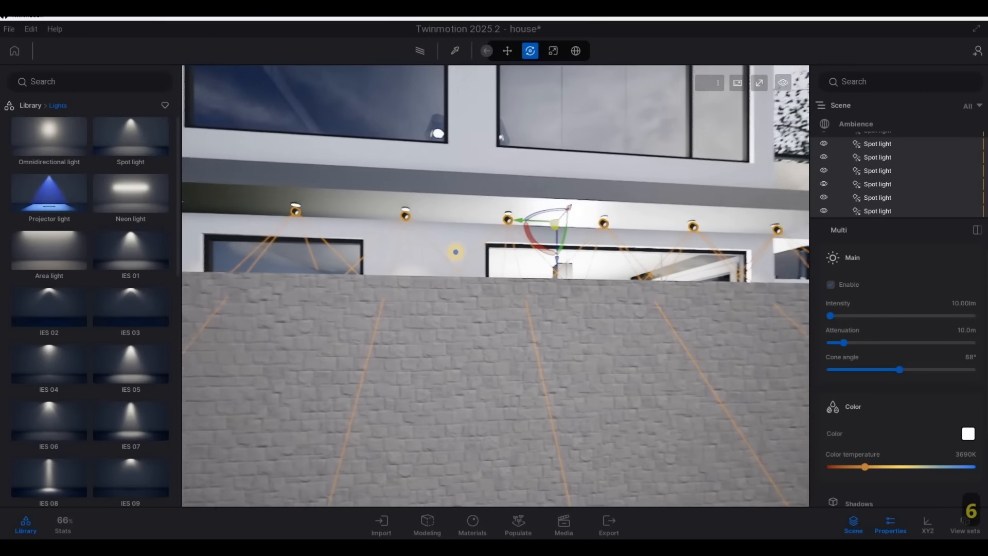
pyautogui.press('a')
pyautogui.moveTo(455, 252); pyautogui.dragTo(561, 233, button='right')
pyautogui.press('w')
pyautogui.press('a')
pyautogui.press('a')
pyautogui.press('w')
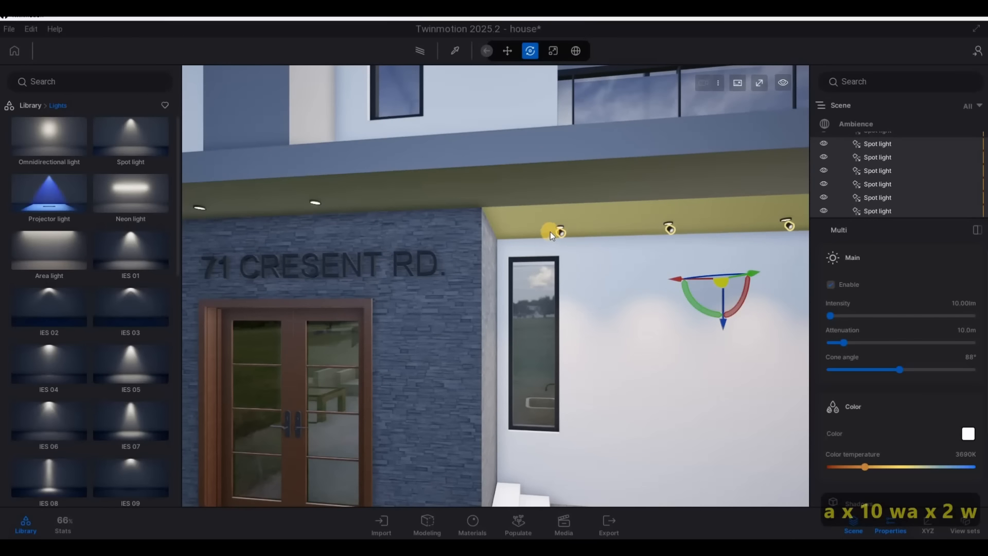
pyautogui.click(553, 232)
pyautogui.scroll(3, 563, 200)
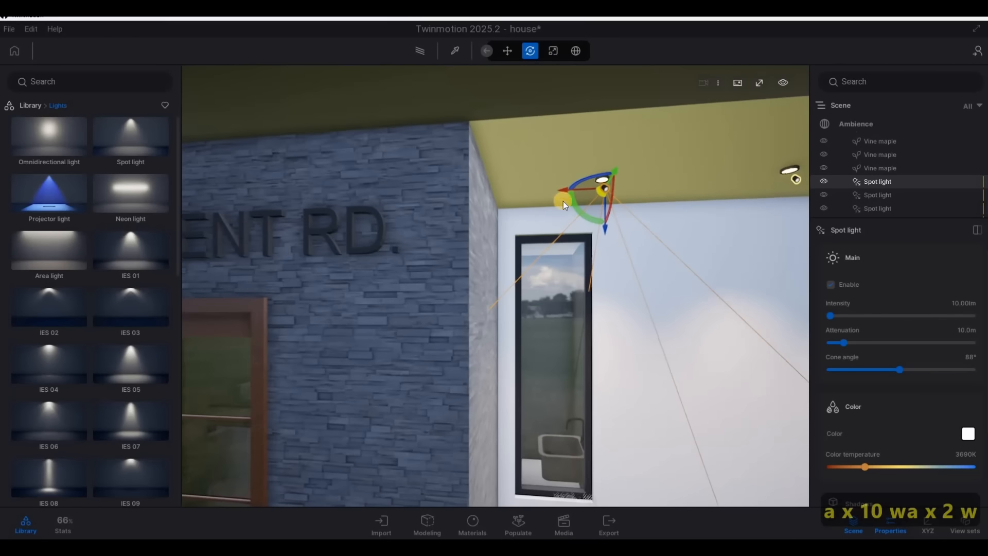
pyautogui.scroll(-5, 563, 202)
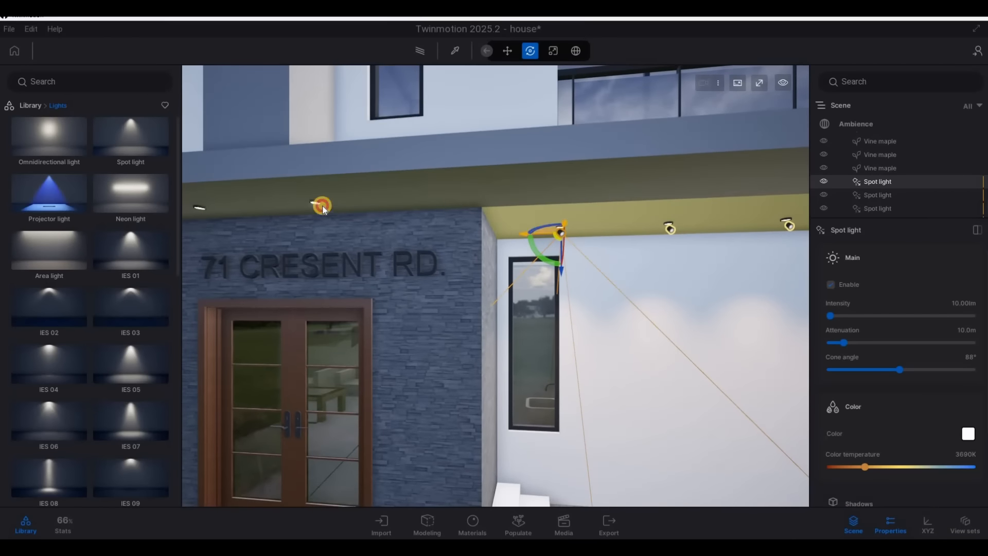
pyautogui.keyDown('alt'); pyautogui.moveTo(323, 208); pyautogui.dragTo(282, 198); pyautogui.keyUp('alt')
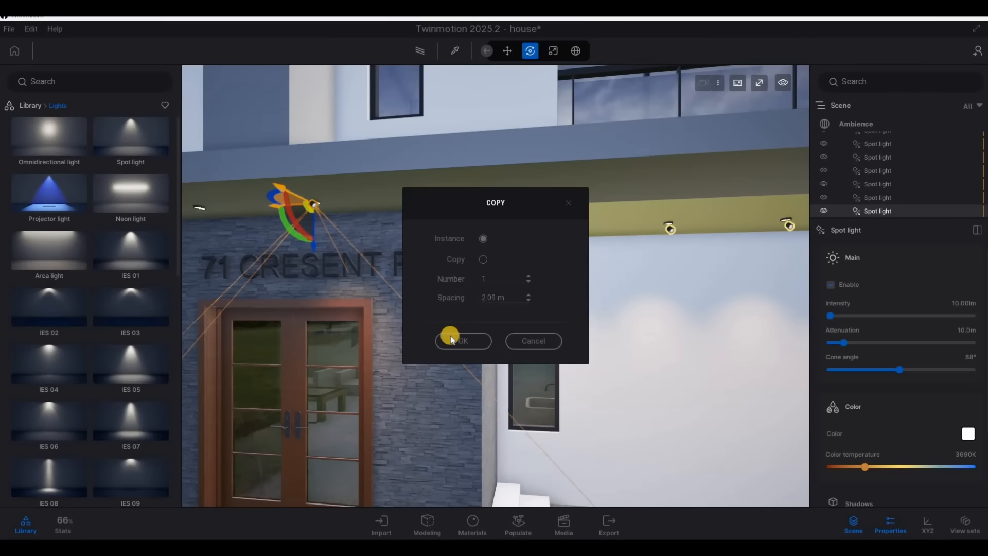
pyautogui.click(455, 338)
# Move the copied spot light beneath the nearer recessed fixture above the entrance sign
pyautogui.scroll(-4, 451, 314)
pyautogui.moveTo(451, 314); pyautogui.dragTo(228, 158, button='right')
pyautogui.press('d')
pyautogui.press('w')
pyautogui.press('a')
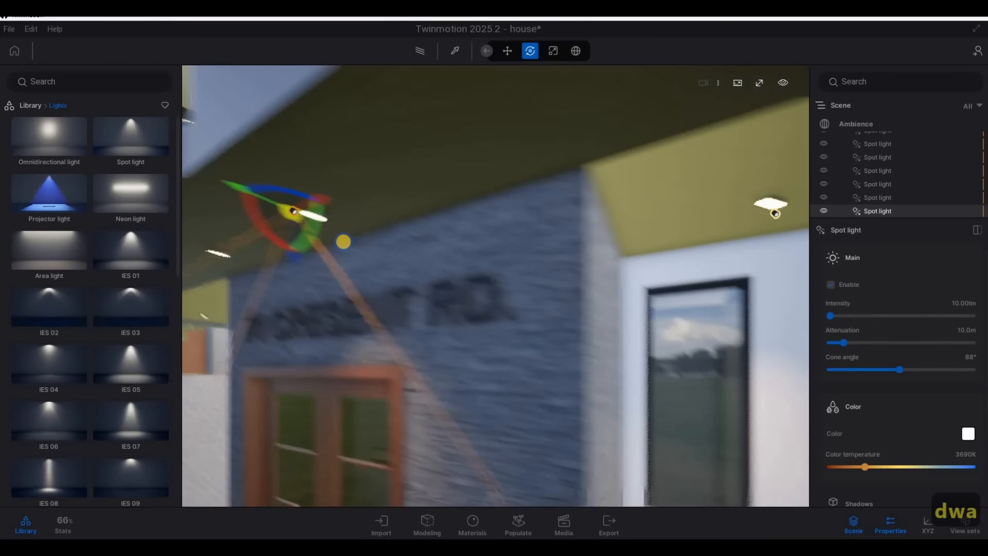
pyautogui.press('w')
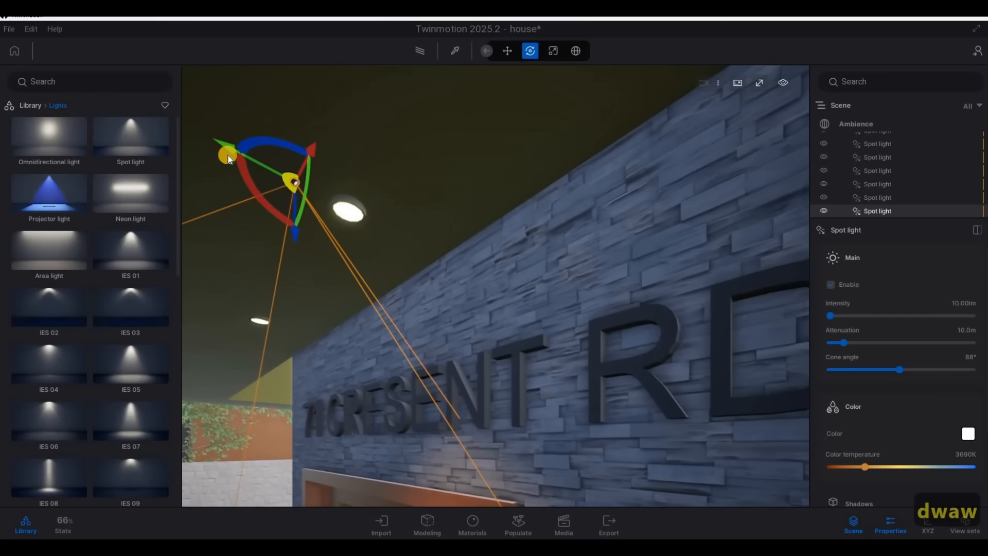
pyautogui.moveTo(264, 186); pyautogui.dragTo(371, 225)
# Copy the entrance spot light to the neighboring soffit fixture as one instance with 1 m spacing
pyautogui.press('a')
pyautogui.moveTo(650, 287); pyautogui.dragTo(489, 257, button='right')
pyautogui.press('a')
pyautogui.press('s')
pyautogui.press('d')
pyautogui.moveTo(505, 258); pyautogui.dragTo(339, 255)
pyautogui.keyDown('alt'); pyautogui.moveTo(419, 337); pyautogui.dragTo(414, 337); pyautogui.keyUp('alt')
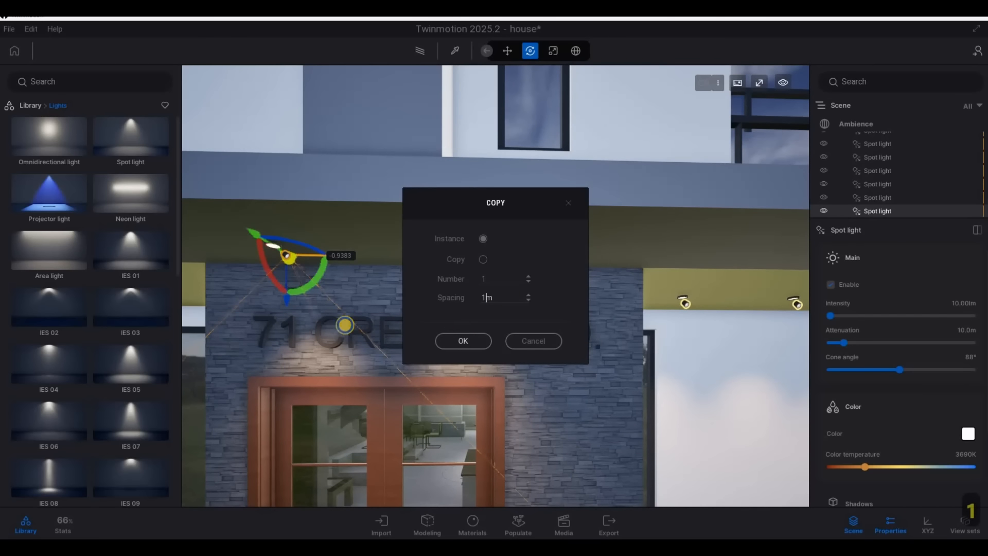
pyautogui.click(463, 340)
# Copy the outer entrance spot light as an instance toward the ceiling above the large front window
pyautogui.press('a')
pyautogui.moveTo(557, 320); pyautogui.dragTo(557, 251, button='right')
pyautogui.press('w')
pyautogui.press('e')
pyautogui.press('d')
pyautogui.press('w')
pyautogui.press('d')
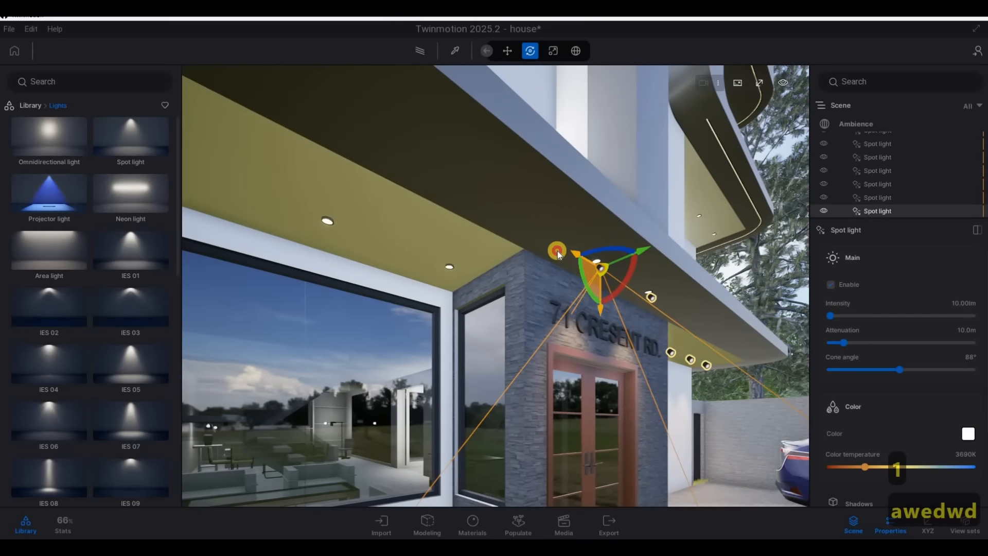
pyautogui.moveTo(557, 251); pyautogui.dragTo(454, 343)
pyautogui.click(463, 341)
# Line up the copied spot light with the recessed fixture nearest the entrance above the large front window
pyautogui.press('a')
pyautogui.moveTo(625, 290); pyautogui.dragTo(465, 261, button='right')
pyautogui.press('w')
pyautogui.press('d')
pyautogui.press('s')
pyautogui.press('d')
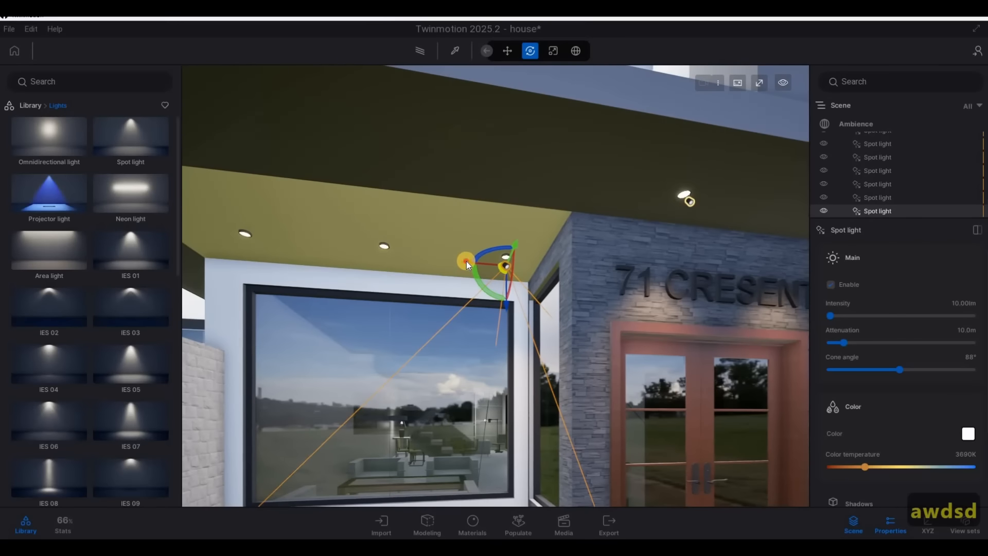
# Copy the spot light above the large front window along the ceiling as two instances with 1 m spacing
pyautogui.keyDown('shift'); pyautogui.moveTo(466, 260); pyautogui.dragTo(354, 267); pyautogui.keyUp('shift')
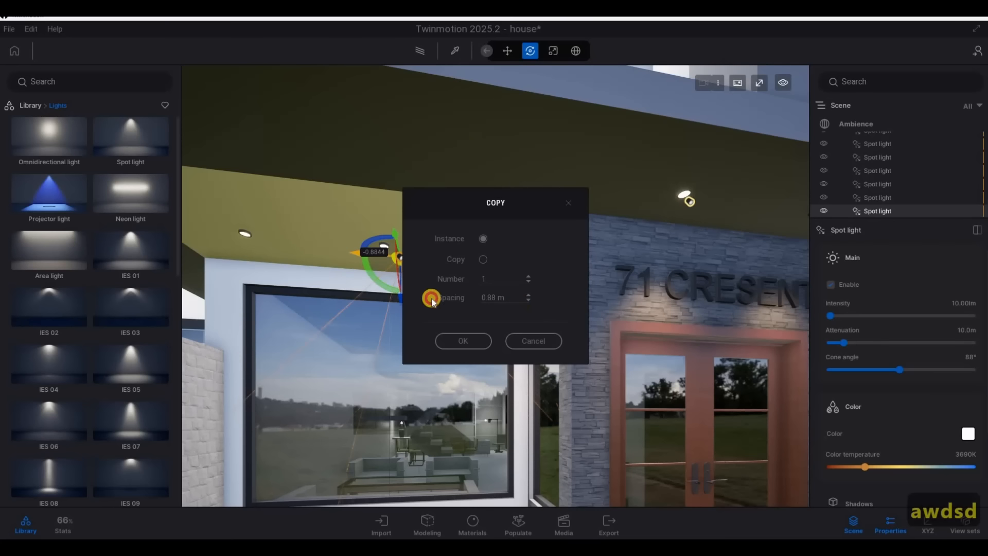
pyautogui.write('1.')
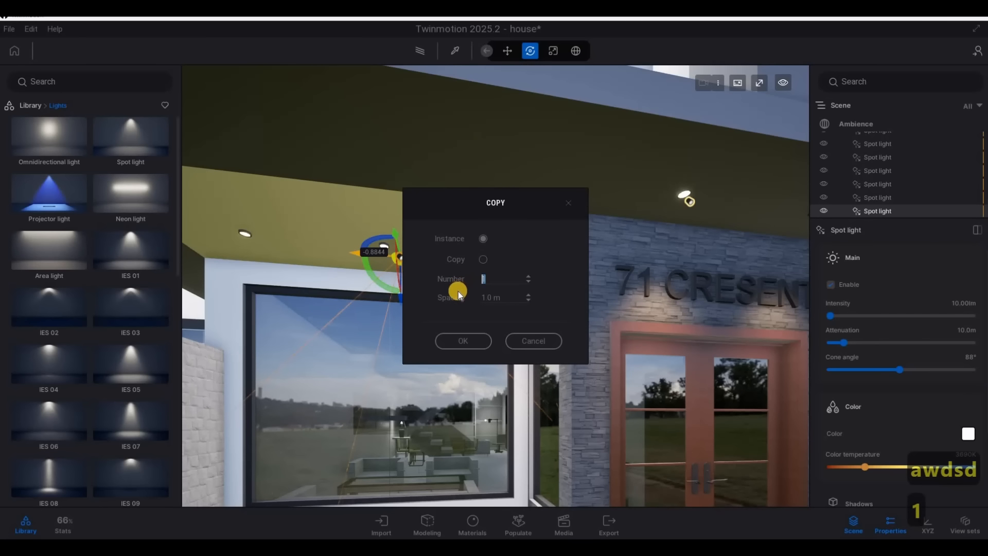
pyautogui.click(479, 337)
# Copy the outermost spot light above the large front window upward by about 1.54 m as an instance toward the balcony
pyautogui.press('a')
pyautogui.press('a')
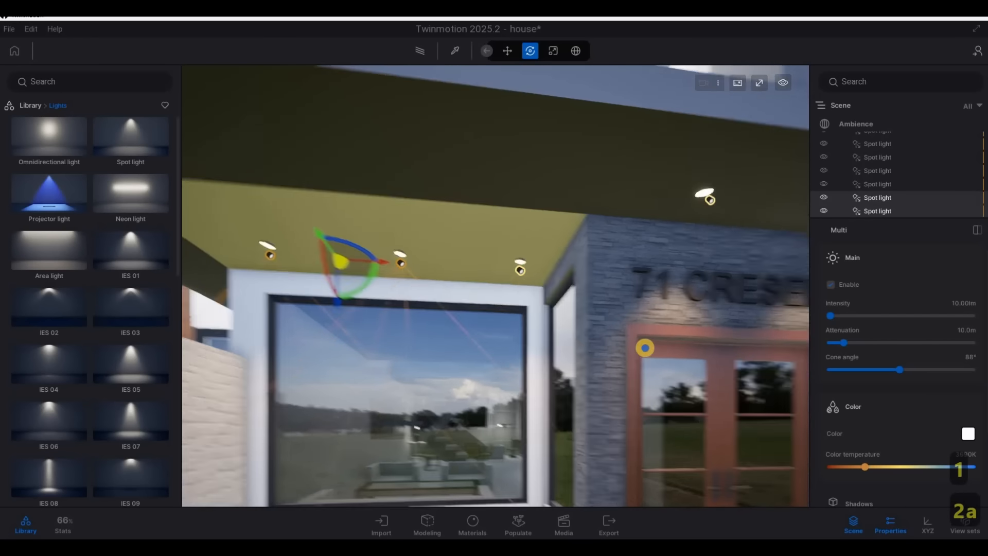
pyautogui.press('w')
pyautogui.press('d')
pyautogui.moveTo(624, 331); pyautogui.dragTo(353, 286, button='right')
pyautogui.press('w')
pyautogui.press('q')
pyautogui.press('d')
pyautogui.press('a')
pyautogui.press('w')
pyautogui.press('s')
pyautogui.press('e')
pyautogui.press('a')
pyautogui.press('e')
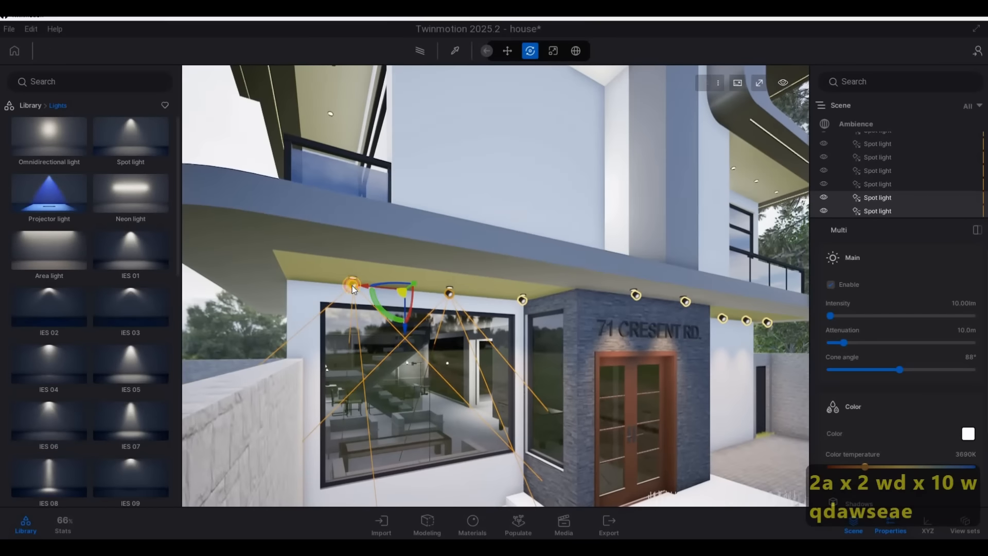
pyautogui.click(353, 283)
pyautogui.moveTo(356, 305); pyautogui.dragTo(359, 168)
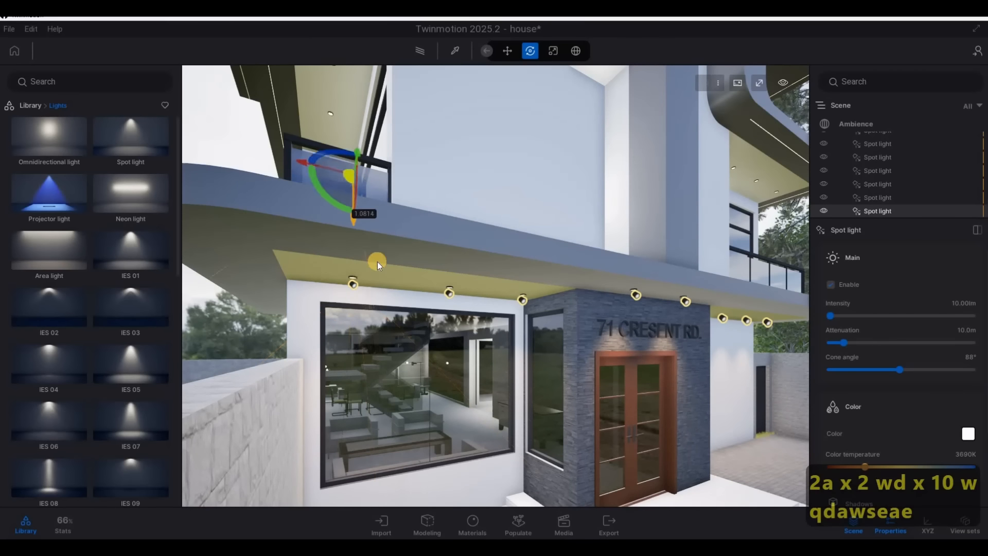
pyautogui.click(463, 336)
# Raise the copied spot light about 1.51 m to the balcony ceiling
pyautogui.press('a')
pyautogui.press('w')
pyautogui.press('q')
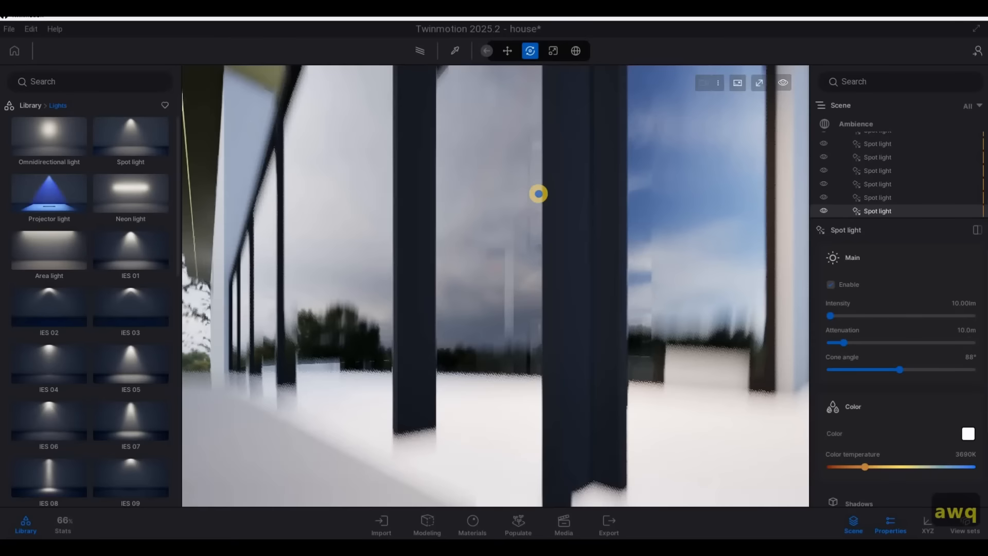
pyautogui.press('s')
pyautogui.press('q')
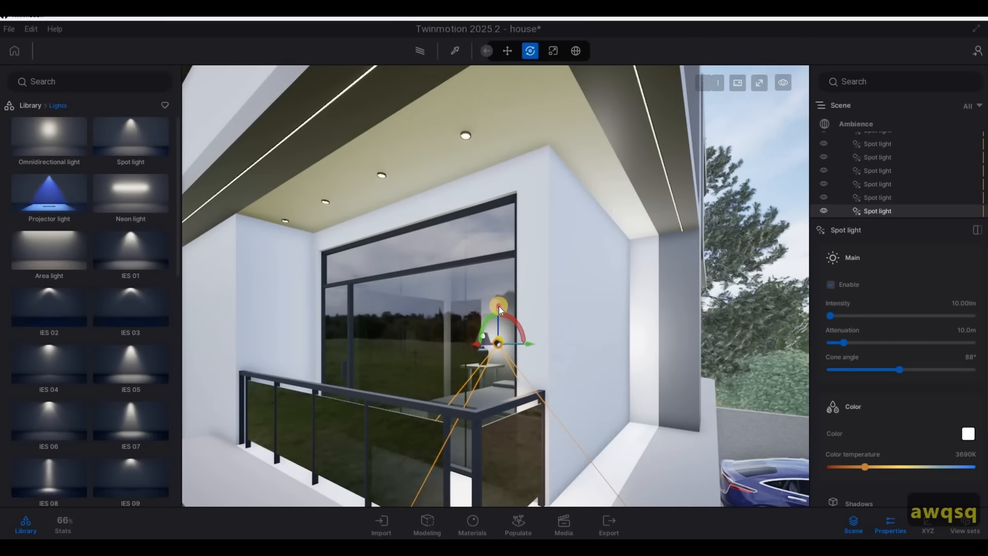
pyautogui.moveTo(498, 305); pyautogui.dragTo(477, 111)
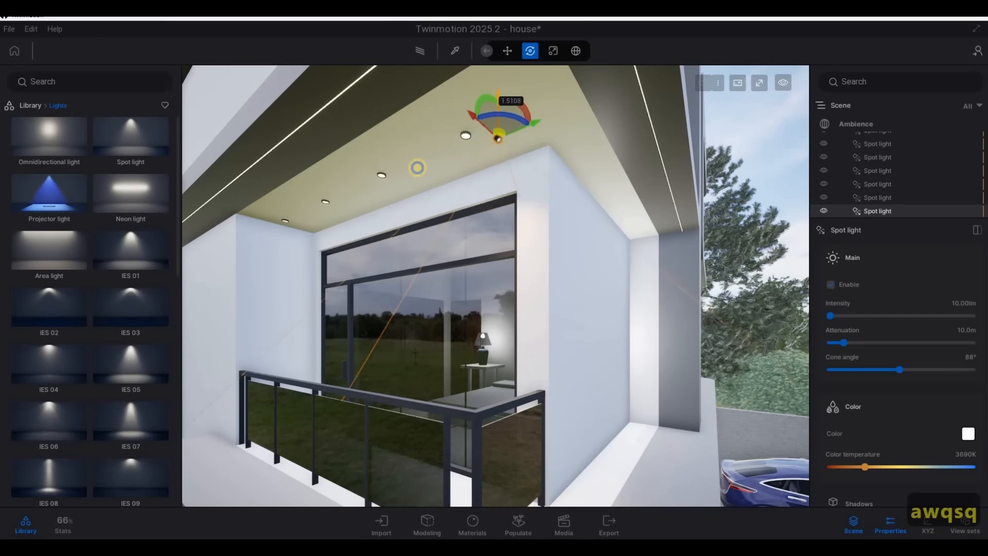
# Line up the raised spot light with the recessed fixture nearest the outer corner of the balcony ceiling
pyautogui.press('d')
pyautogui.press('w')
pyautogui.press('a')
pyautogui.press('s')
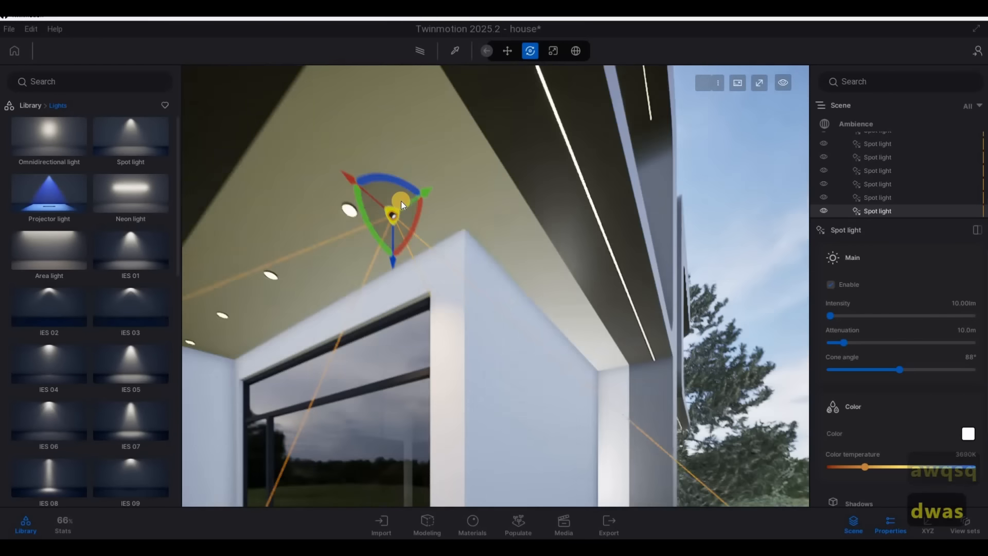
pyautogui.moveTo(356, 203); pyautogui.dragTo(352, 203)
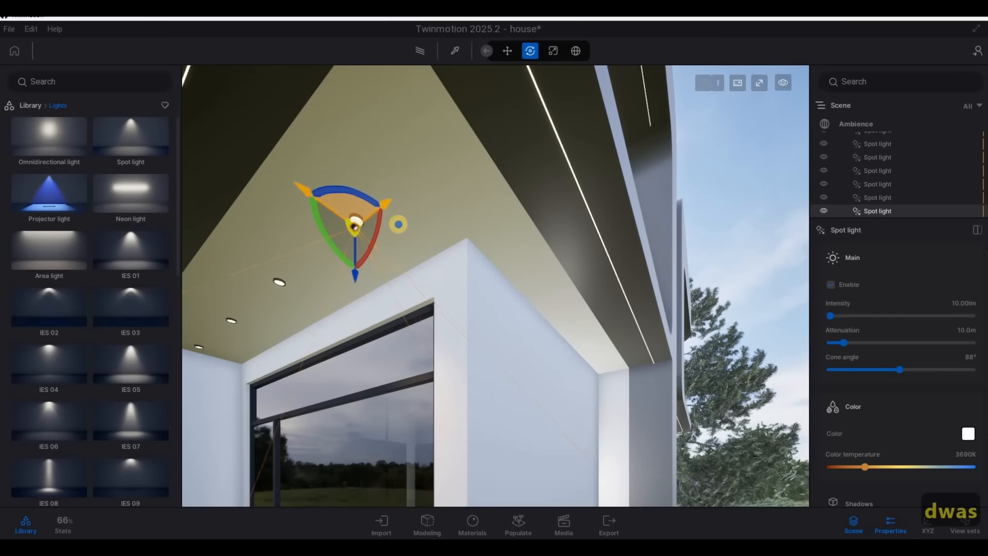
# Try to copy the balcony spot light toward the next recessed fixture as one instance with 0.83 m spacing
pyautogui.press('a')
pyautogui.press('a')
pyautogui.moveTo(544, 258); pyautogui.dragTo(591, 210, button='right')
pyautogui.press('d')
pyautogui.press('a')
pyautogui.moveTo(595, 205); pyautogui.dragTo(480, 322)
pyautogui.click(473, 337)
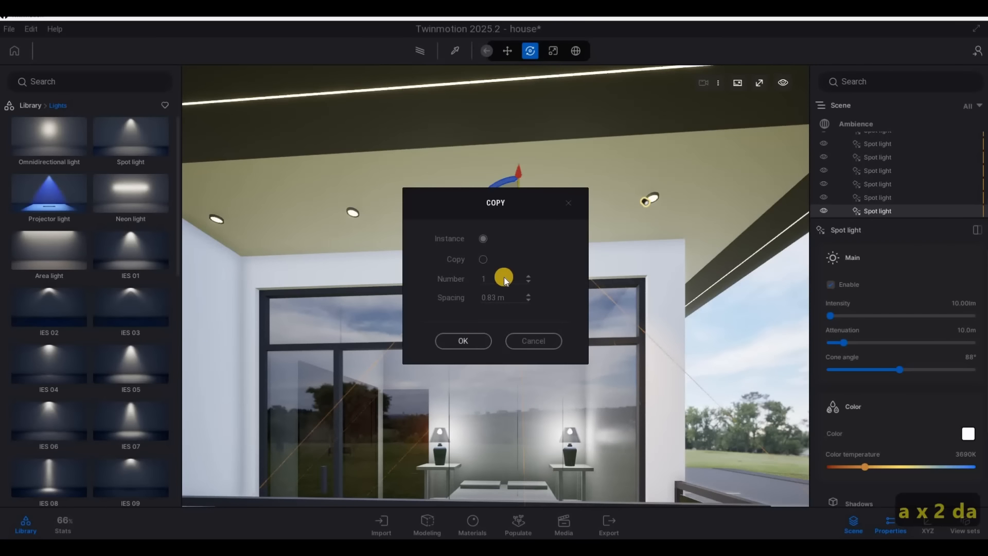
pyautogui.click(506, 229)
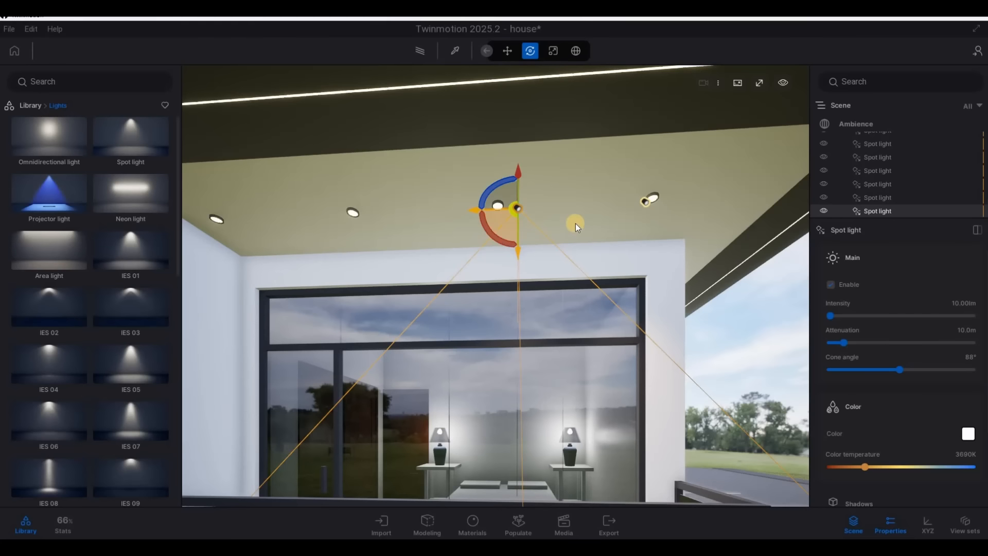
pyautogui.hotkey('ctrl', 'z')
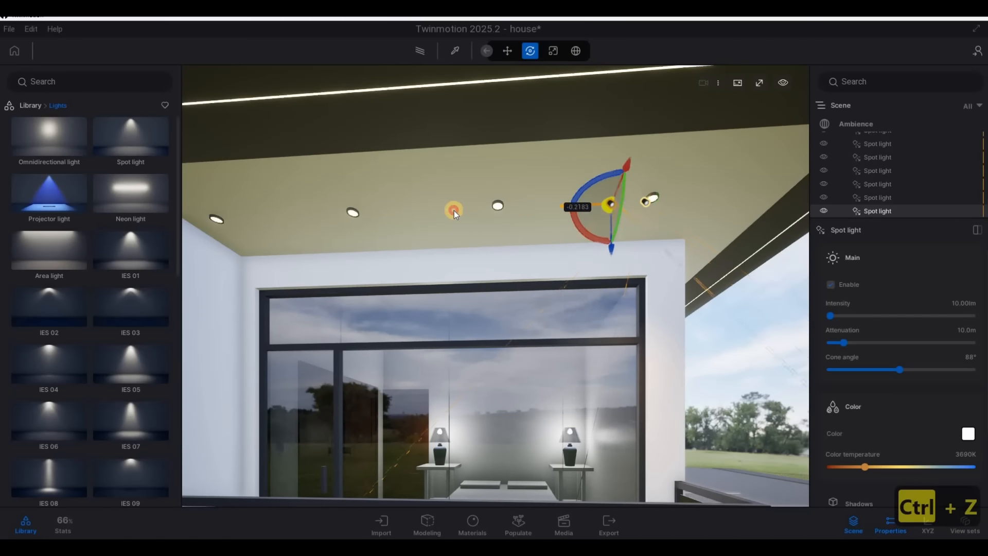
# Copy the balcony spot light along the row of ceiling fixtures as three instances with 1 m spacing
pyautogui.keyDown('shift'); pyautogui.moveTo(453, 211); pyautogui.dragTo(460, 298); pyautogui.keyUp('shift')
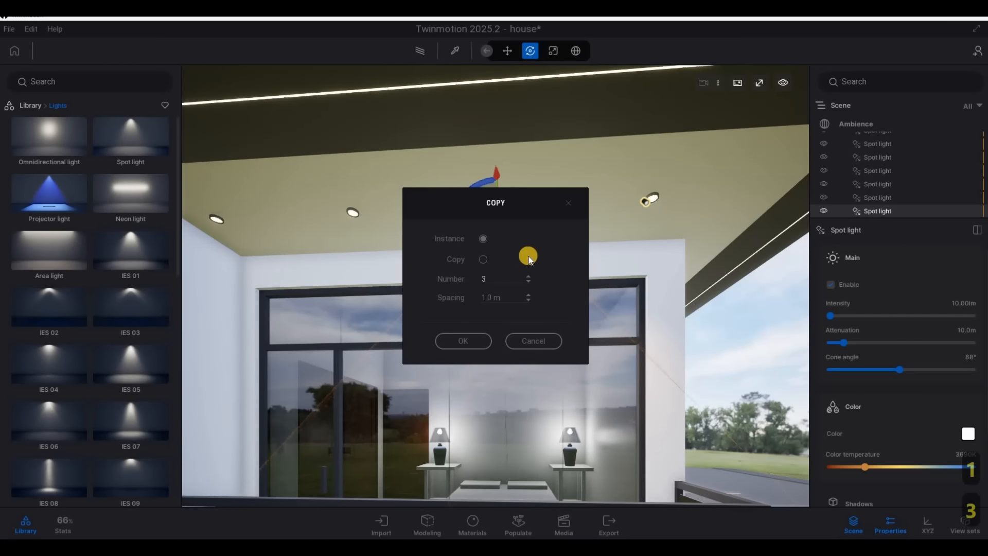
pyautogui.click(463, 341)
# Copy the spot light above the narrow ground-floor window beside the entrance upward by about 1.96 m as an instance
pyautogui.press('d')
pyautogui.moveTo(368, 278); pyautogui.dragTo(370, 279, button='right')
pyautogui.press('s')
pyautogui.press('a')
pyautogui.press('a')
pyautogui.press('w')
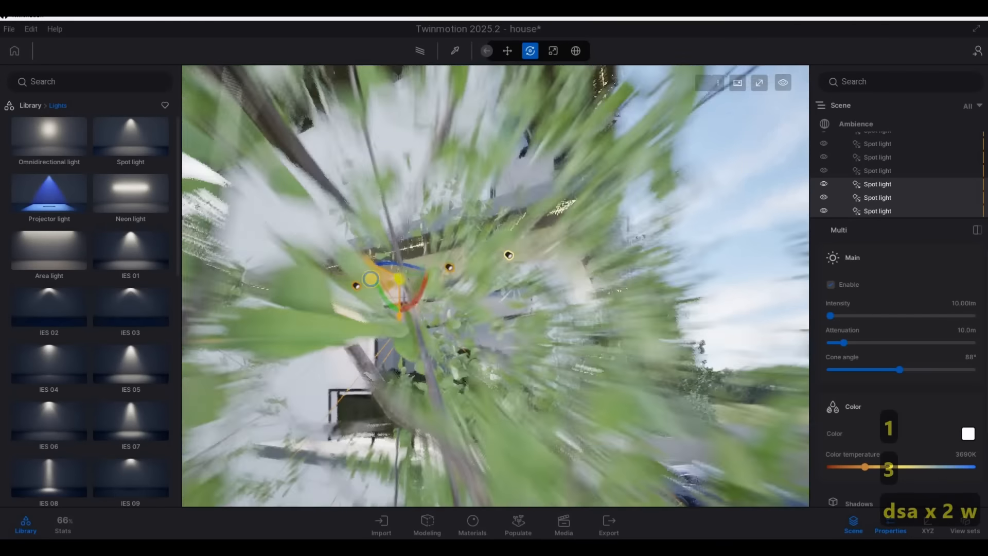
pyautogui.press('a')
pyautogui.press('d')
pyautogui.press('d')
pyautogui.press('d')
pyautogui.press('d')
pyautogui.press('d')
pyautogui.press('d')
pyautogui.press('d')
pyautogui.press('d')
pyautogui.press('d')
pyautogui.press('d')
pyautogui.press('d')
pyautogui.press('d')
pyautogui.press('d')
pyautogui.press('d')
pyautogui.press('d')
pyautogui.press('d')
pyautogui.press('d')
pyautogui.press('d')
pyautogui.press('d')
pyautogui.press('d')
pyautogui.press('d')
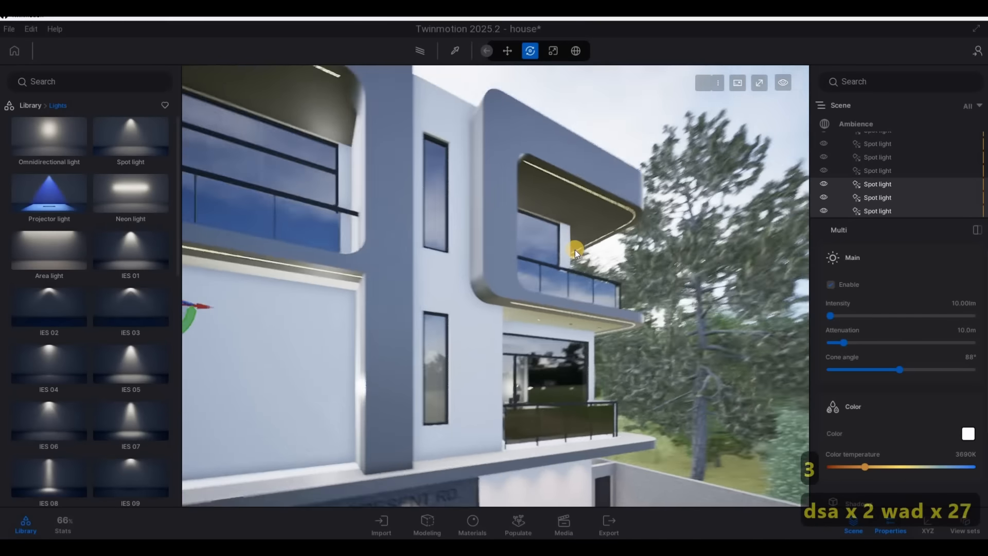
pyautogui.press('d')
pyautogui.press('d')
pyautogui.press('d')
pyautogui.press('d')
pyautogui.press('d')
pyautogui.press('d')
pyautogui.press('d')
pyautogui.press('d')
pyautogui.press('d')
pyautogui.press('w')
pyautogui.press('e')
pyautogui.press('d')
pyautogui.press('e')
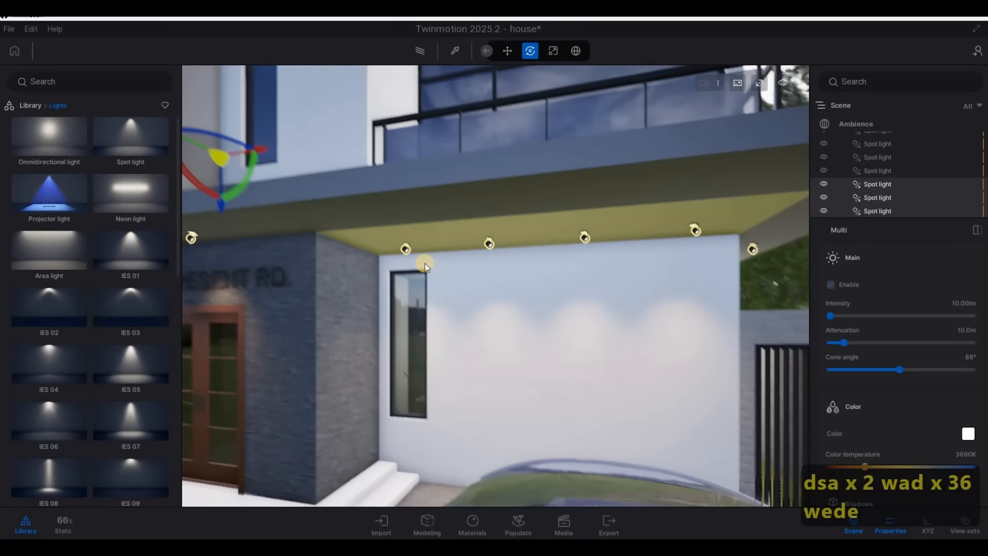
pyautogui.click(412, 260)
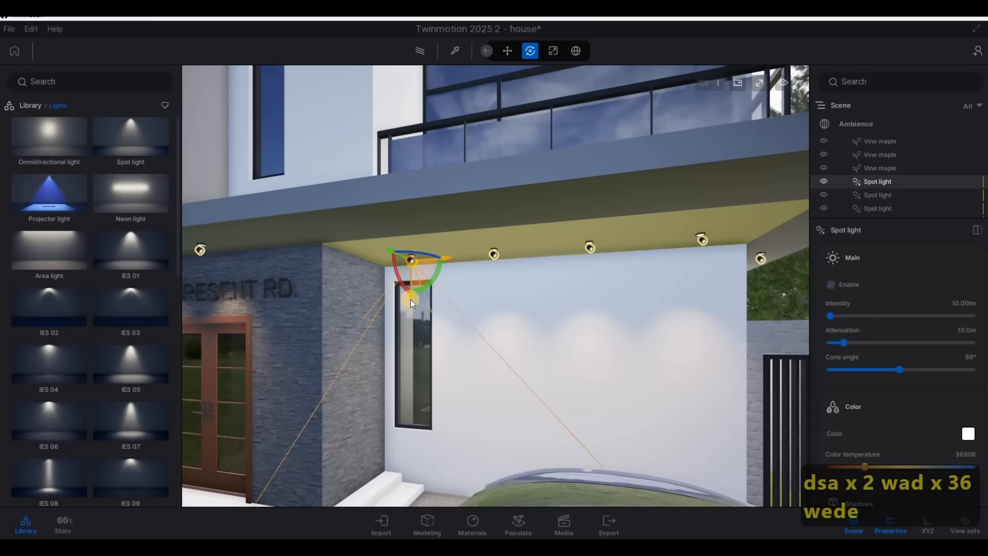
pyautogui.keyDown('shift'); pyautogui.moveTo(440, 145); pyautogui.dragTo(442, 140); pyautogui.keyUp('shift')
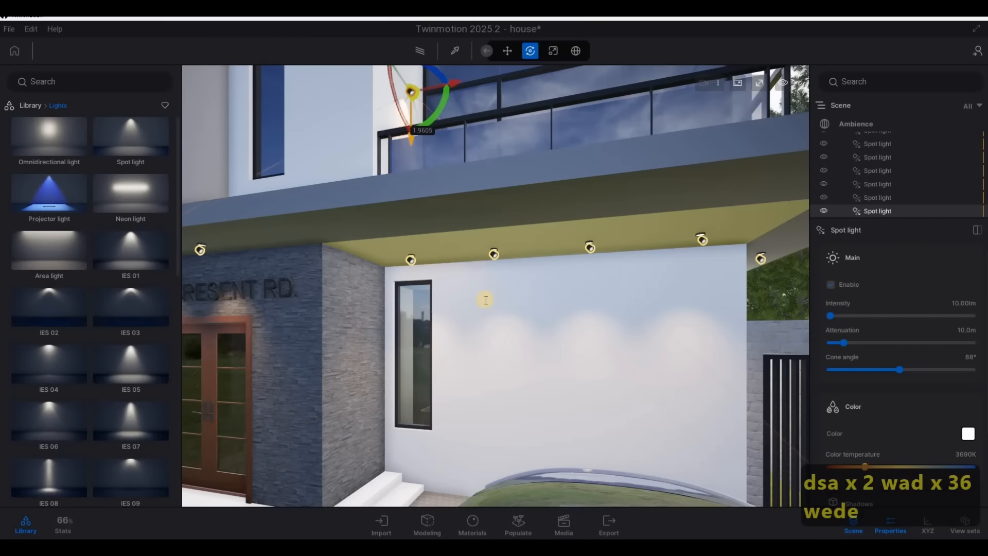
pyautogui.click(474, 341)
# Raise the copied spot light to the ceiling of the bedroom balcony above the driveway
pyautogui.press('e')
pyautogui.press('q')
pyautogui.press('q')
pyautogui.press('q')
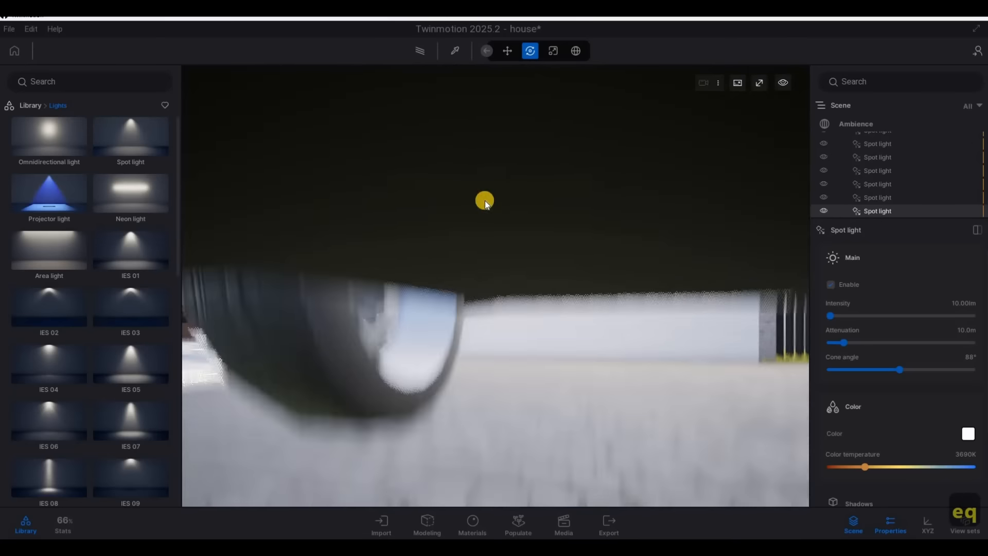
pyautogui.press('w')
pyautogui.press('a')
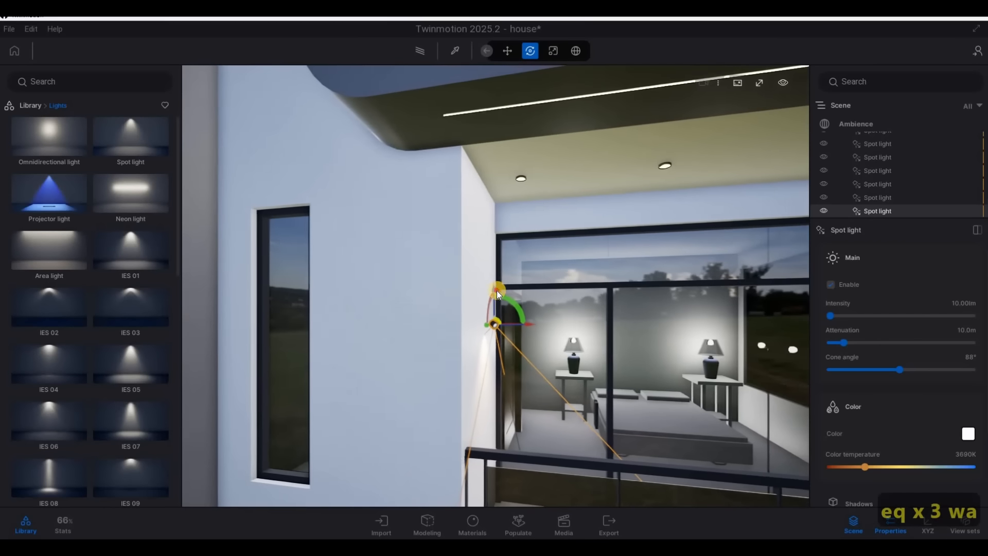
pyautogui.moveTo(526, 176); pyautogui.dragTo(532, 156)
# Line up the raised spot light with the recessed fixture beside the inner side wall of the bedroom balcony
pyautogui.press('d')
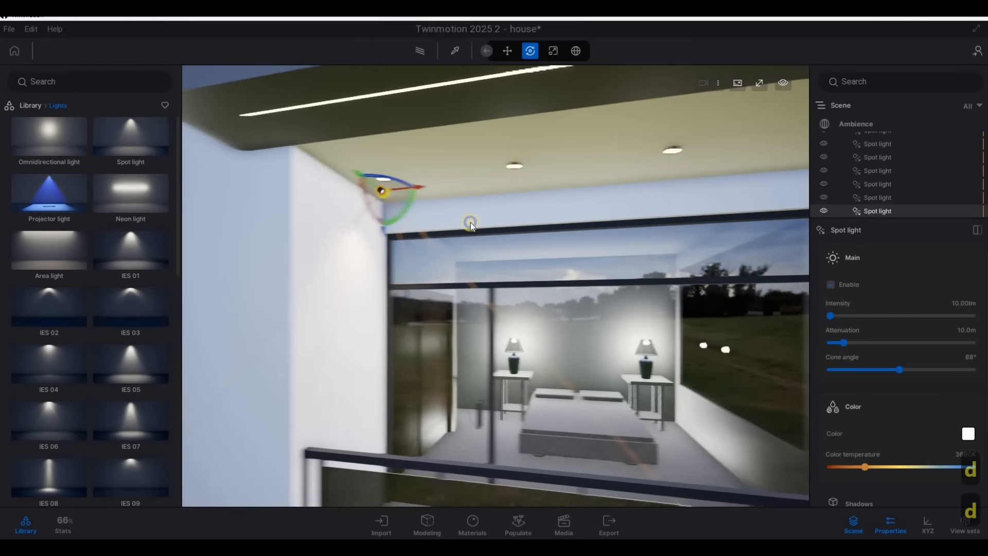
pyautogui.press('w')
pyautogui.press('d')
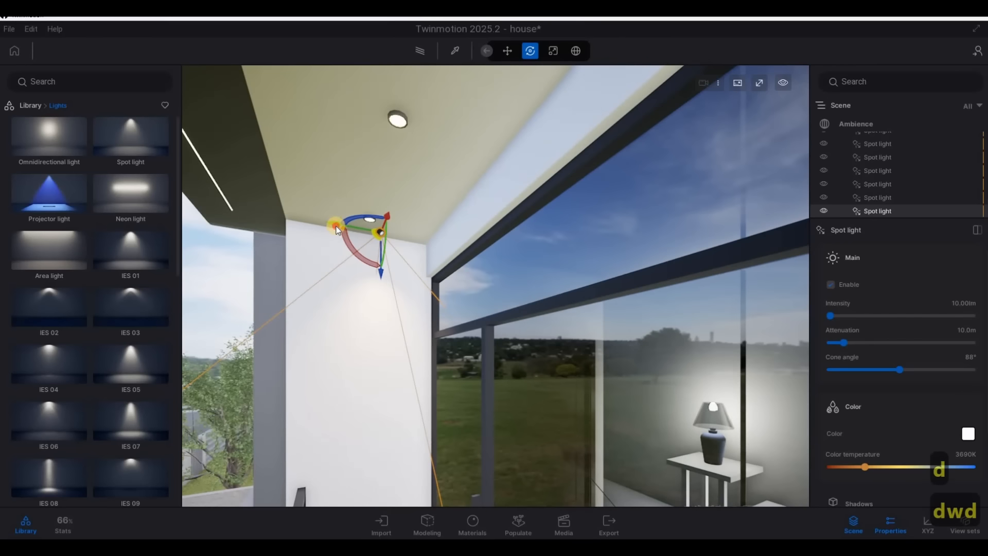
pyautogui.moveTo(332, 223); pyautogui.dragTo(320, 220)
# Copy the spot light along the bedroom balcony ceiling as three instances with 1 m spacing
pyautogui.press('a')
pyautogui.moveTo(744, 233); pyautogui.dragTo(391, 214, button='right')
pyautogui.press('a')
pyautogui.press('s')
pyautogui.press('d')
pyautogui.moveTo(431, 226); pyautogui.dragTo(512, 298)
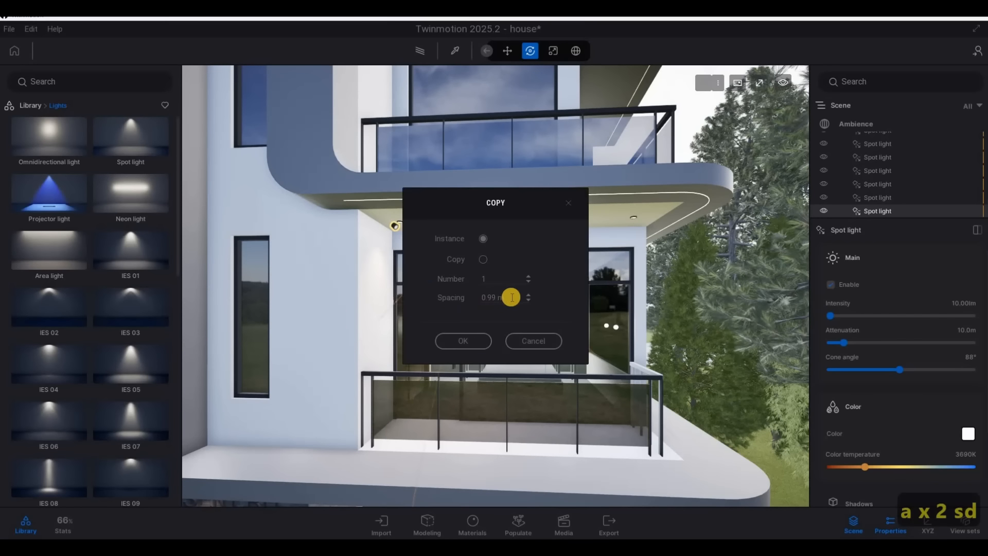
pyautogui.write('1')
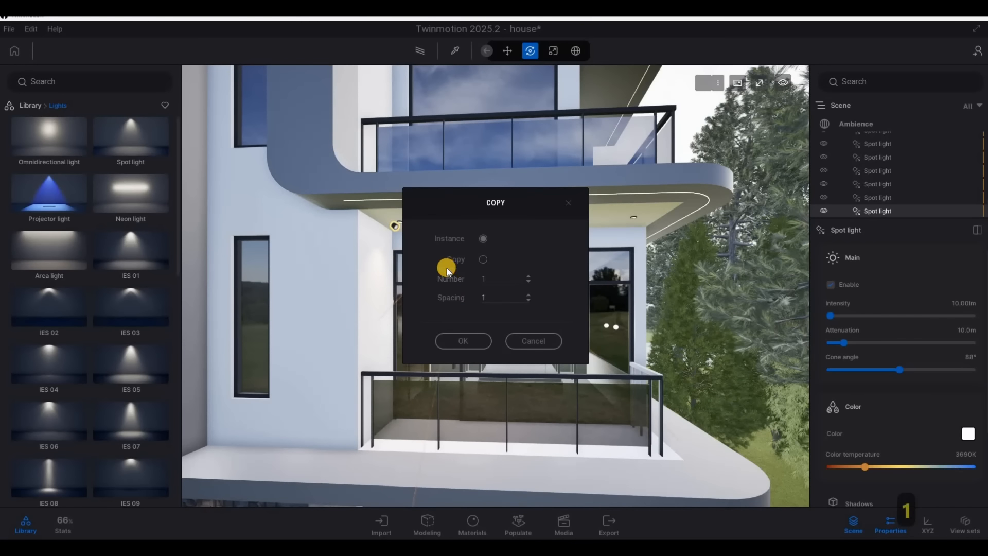
pyautogui.write('3')
pyautogui.click(463, 340)
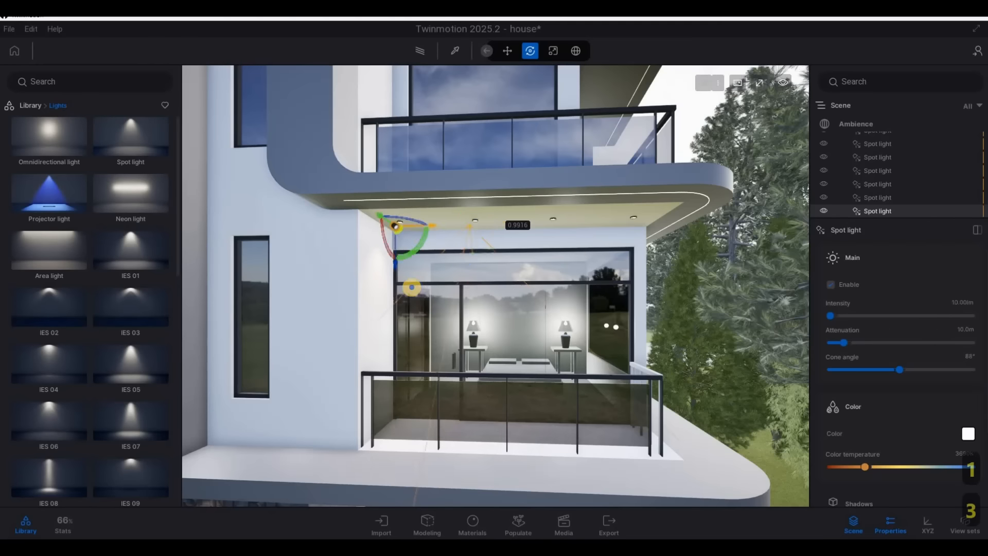
# Examine the spot light placement across the whole front facade from the street
pyautogui.press('d')
pyautogui.moveTo(410, 286); pyautogui.dragTo(604, 289, button='right')
pyautogui.press('a')
pyautogui.press('a')
pyautogui.press('a')
pyautogui.press('a')
pyautogui.press('a')
pyautogui.press('a')
pyautogui.press('a')
pyautogui.press('a')
pyautogui.press('s')
pyautogui.press('e')
pyautogui.press('s')
pyautogui.press('e')
pyautogui.press('e')
pyautogui.press('d')
pyautogui.press('q')
pyautogui.press('q')
pyautogui.press('s')
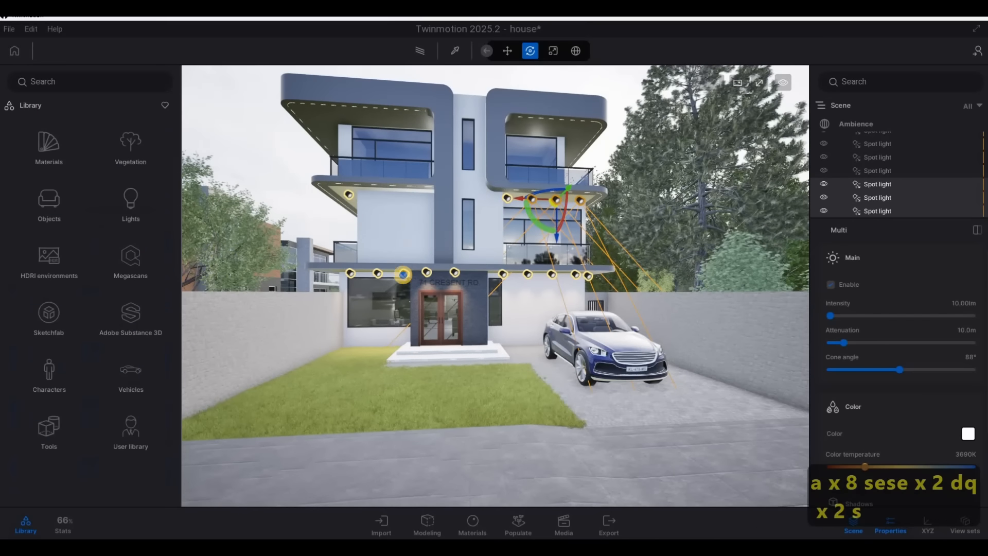
pyautogui.press('s')
pyautogui.moveTo(396, 269)
pyautogui.mouseDown(button='right')
pyautogui.moveTo(386, 260)
pyautogui.moveTo(314, 268)
pyautogui.moveTo(388, 286)
pyautogui.moveTo(511, 277)
pyautogui.moveTo(409, 291)
pyautogui.moveTo(384, 264)
pyautogui.mouseUp(button='right')
pyautogui.press('d')
pyautogui.press('d')
pyautogui.press('d')
pyautogui.press('a')
pyautogui.press('a')
pyautogui.press('d')
pyautogui.press('d')
pyautogui.press('F1')
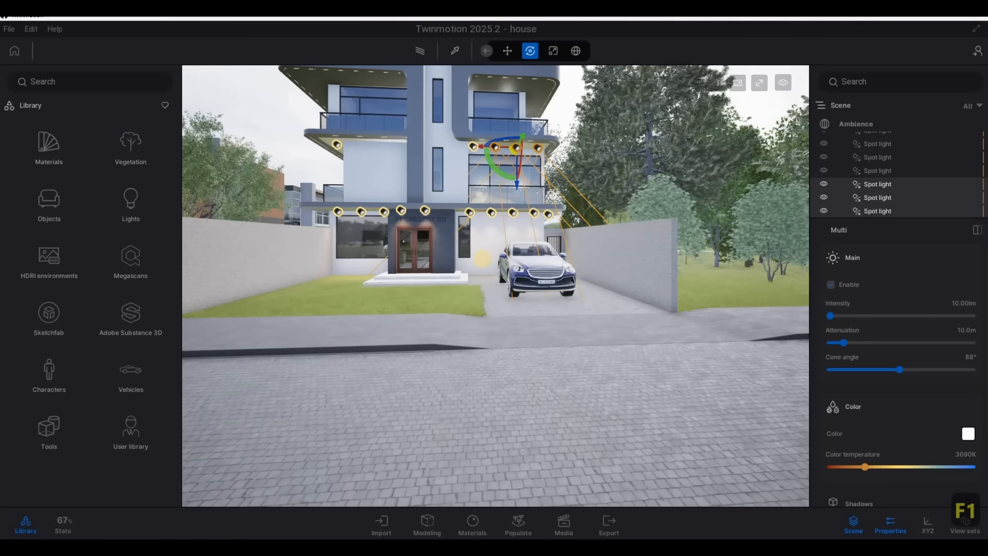
# Delete the blue Suv 03 vehicle parked on the driveway
pyautogui.moveTo(483, 260); pyautogui.dragTo(572, 291, button='right')
pyautogui.press('a')
pyautogui.press('w')
pyautogui.press('d')
pyautogui.click(572, 291)
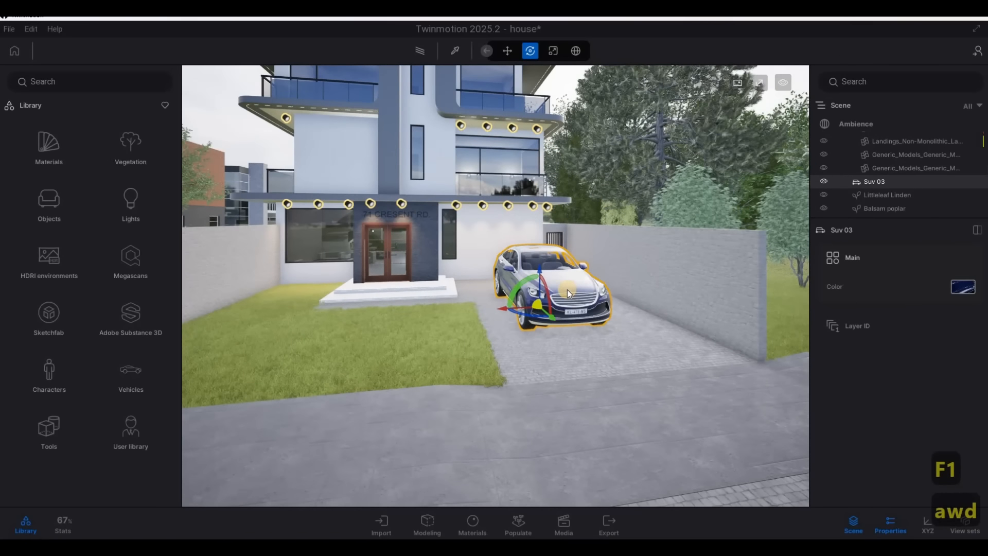
pyautogui.press('Delete')
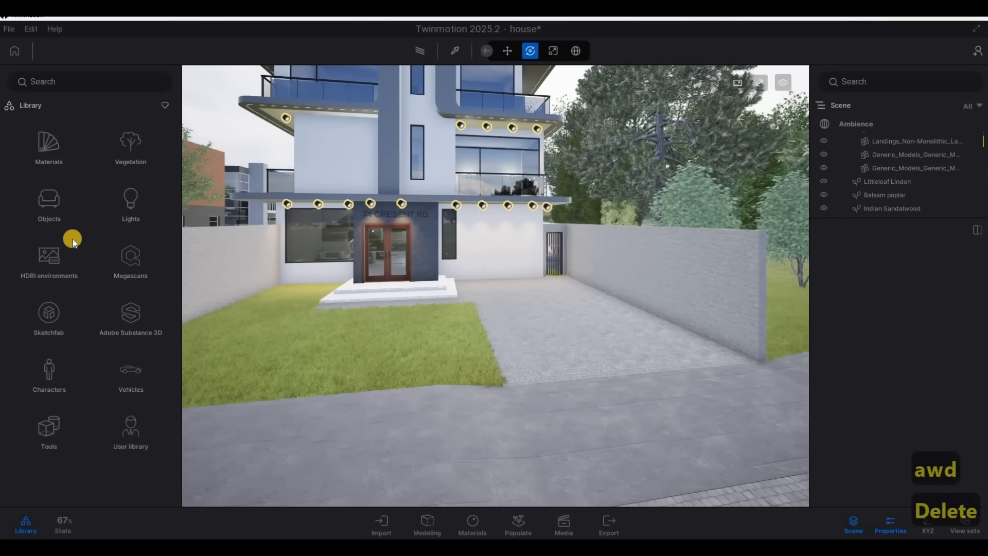
# Place the Bugatti Veyron from the user library's Cars folder on the driveway beside the lawn
pyautogui.click(136, 447)
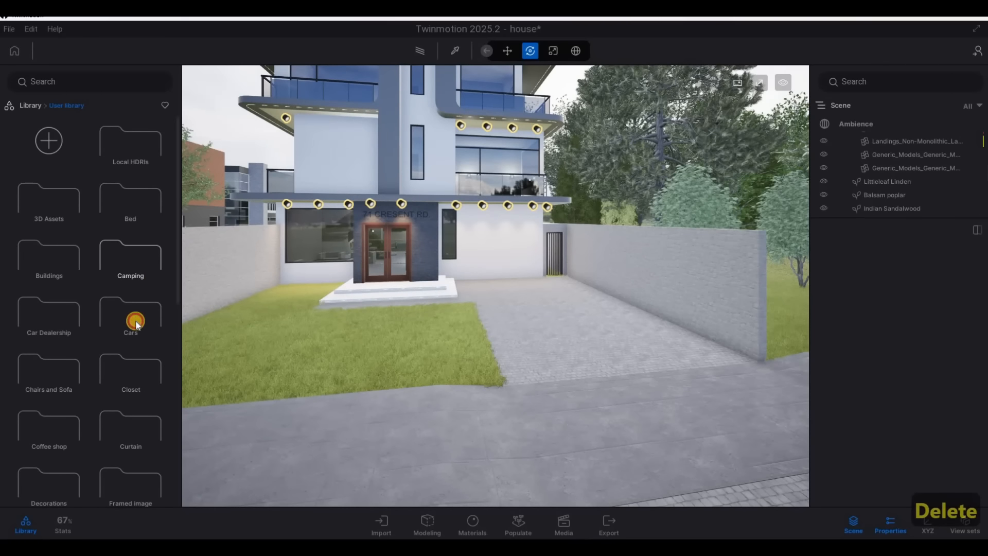
pyautogui.click(137, 323)
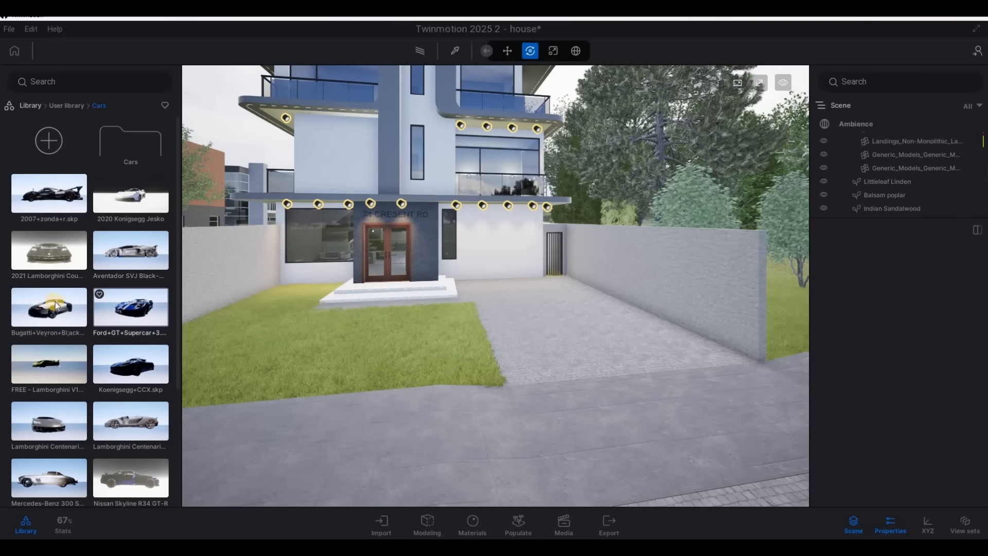
pyautogui.scroll(-1, 54, 283)
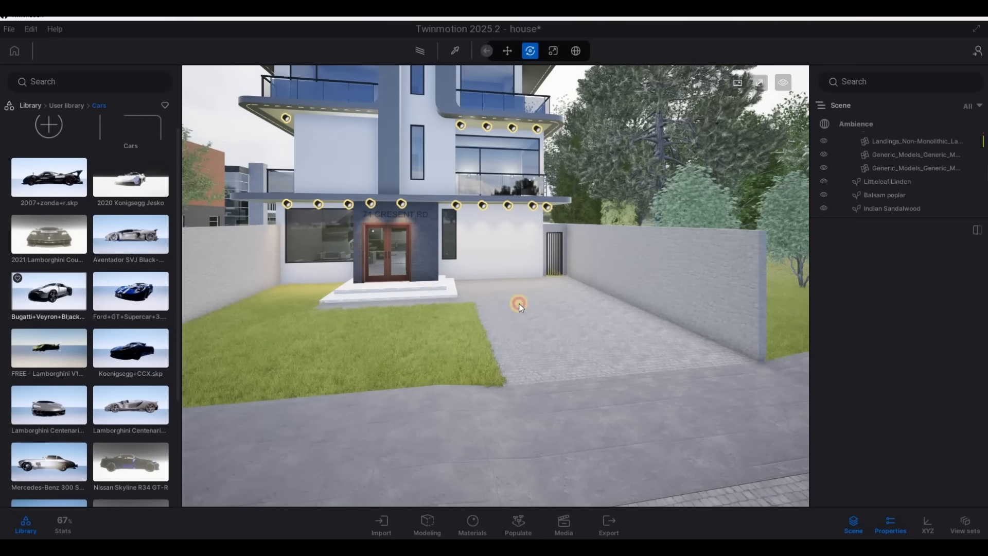
pyautogui.moveTo(518, 304); pyautogui.dragTo(535, 307)
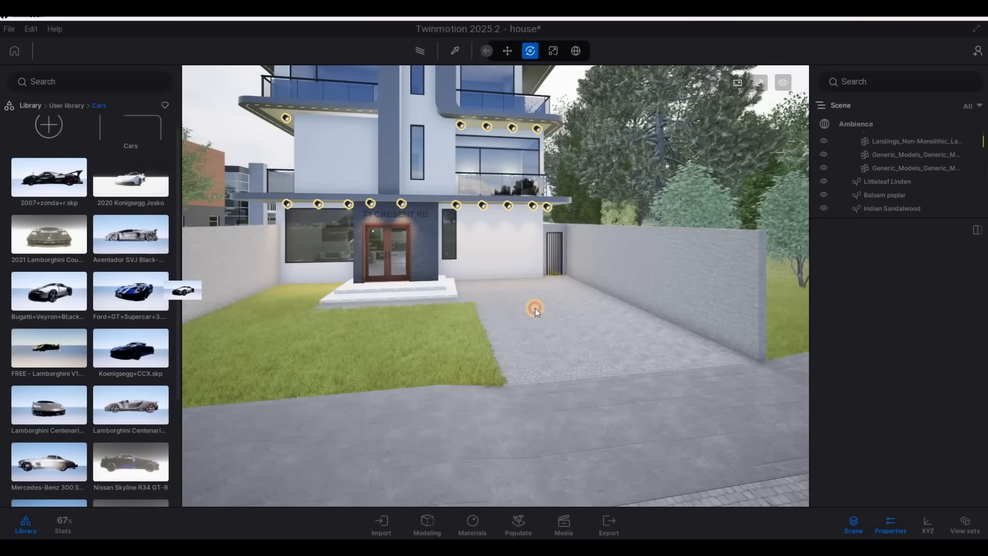
pyautogui.moveTo(535, 307); pyautogui.dragTo(730, 325)
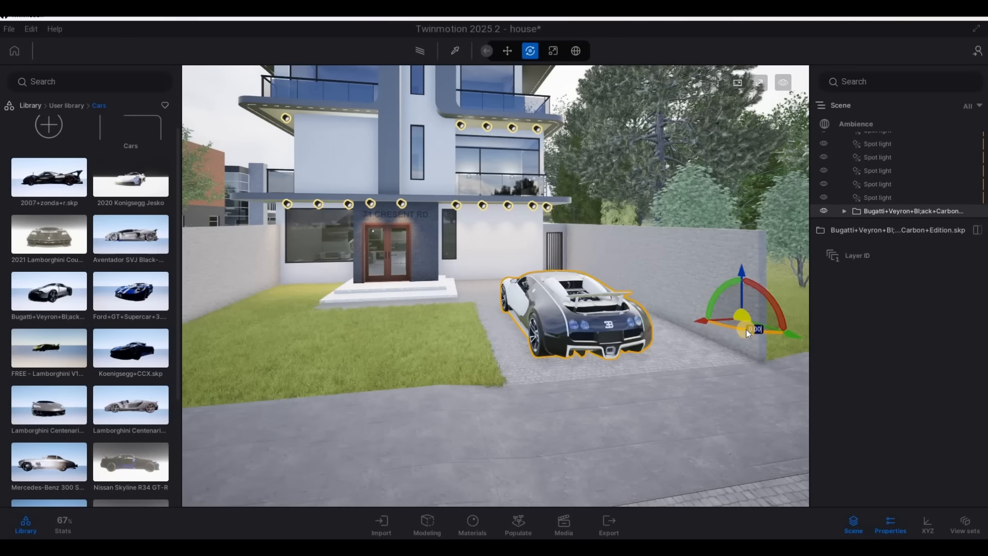
# Rotate the Bugatti Veyron by 180 degrees and move it back onto the driveway with its front facing the street
pyautogui.write('180')
pyautogui.press('Return')
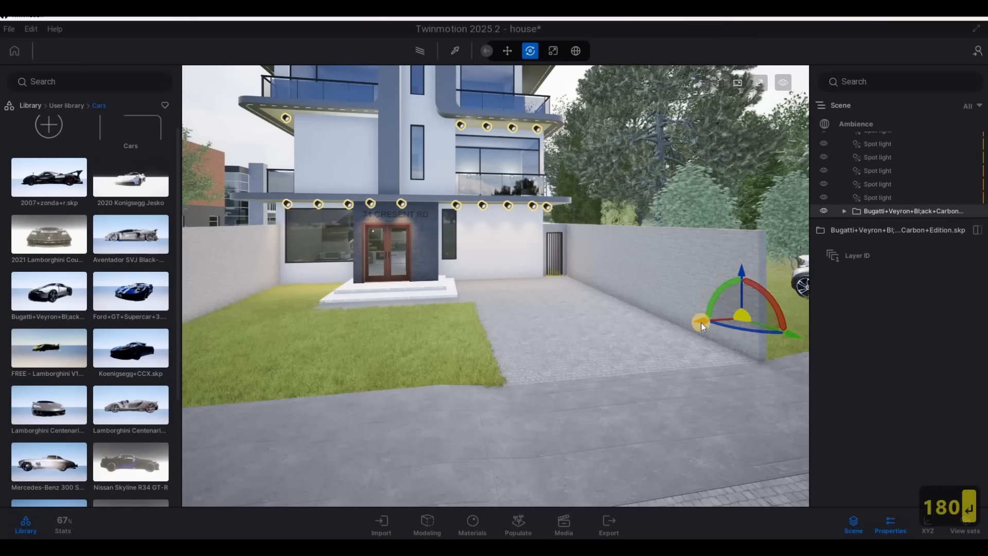
pyautogui.moveTo(553, 326); pyautogui.dragTo(494, 336)
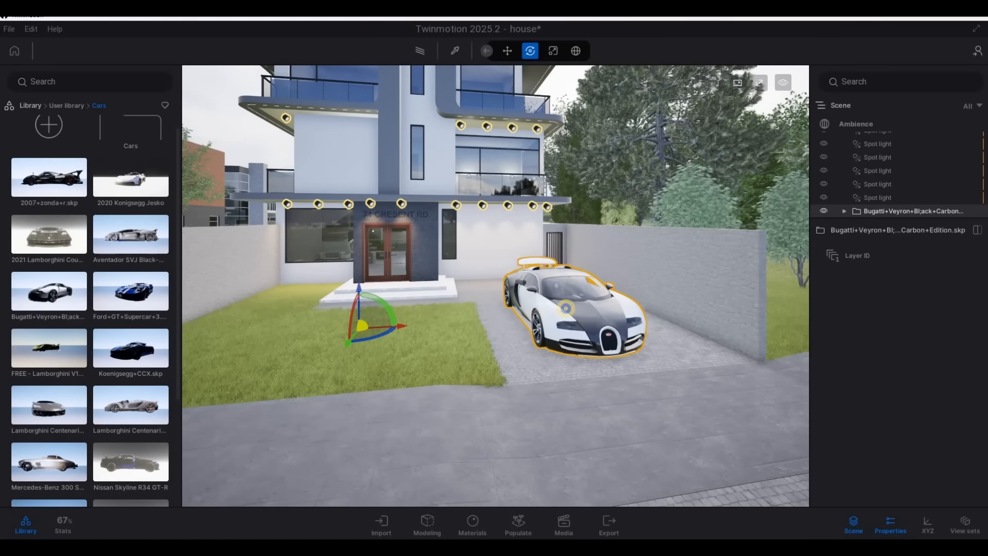
pyautogui.press('Escape')
# Examine the Bugatti on the driveway up close from the front and the side
pyautogui.scroll(5, 560, 332)
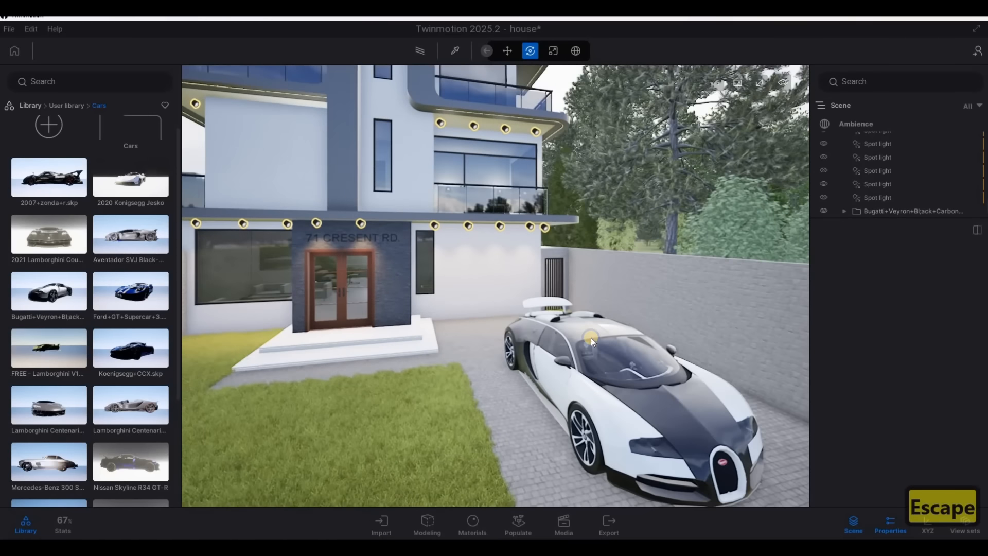
pyautogui.press('d')
pyautogui.moveTo(590, 338); pyautogui.dragTo(600, 310, button='right')
pyautogui.press('e')
pyautogui.press('w')
pyautogui.press('w')
pyautogui.press('a')
pyautogui.press('w')
pyautogui.press('q')
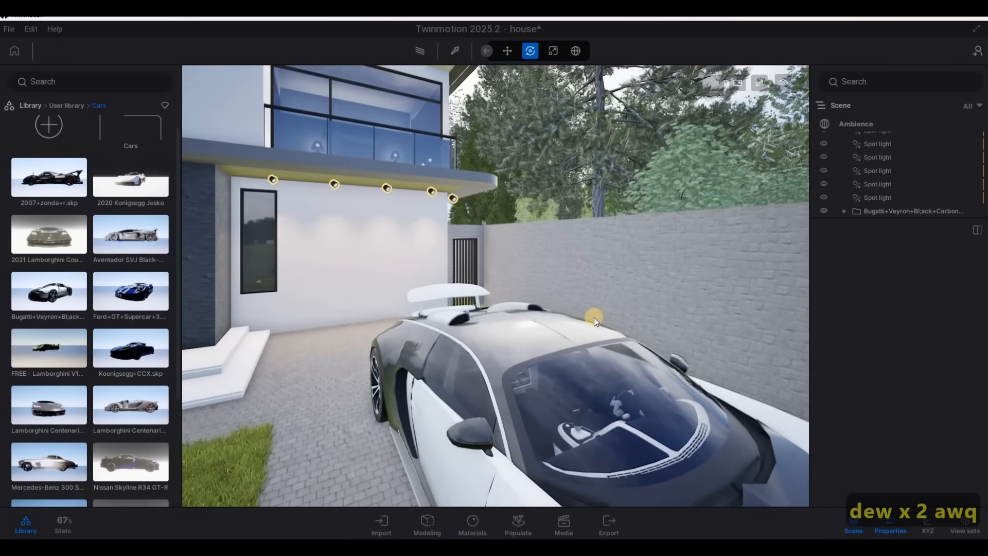
pyautogui.press('s')
pyautogui.press('d')
# Find the Car paint materials in the library and download Car paint Ocean
pyautogui.click(61, 106)
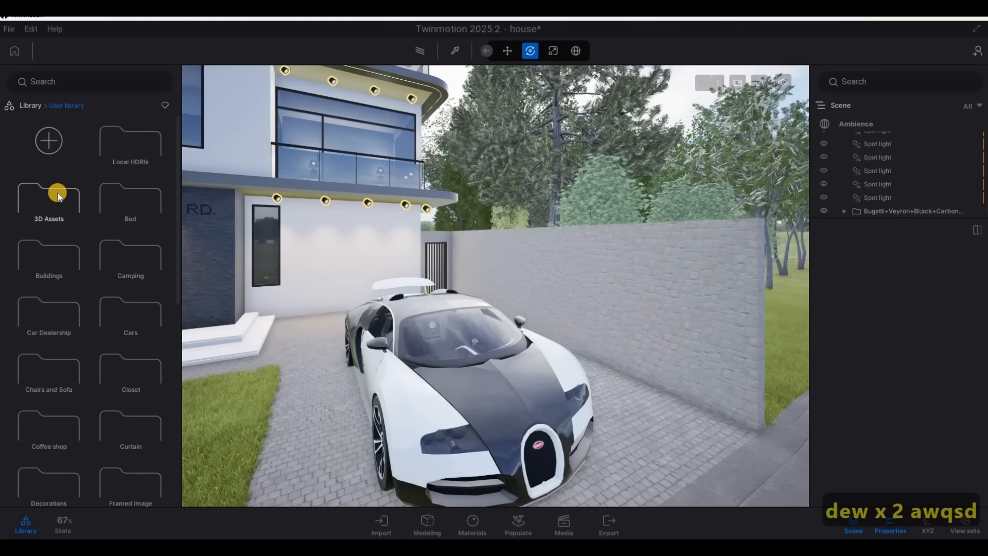
pyautogui.click(34, 109)
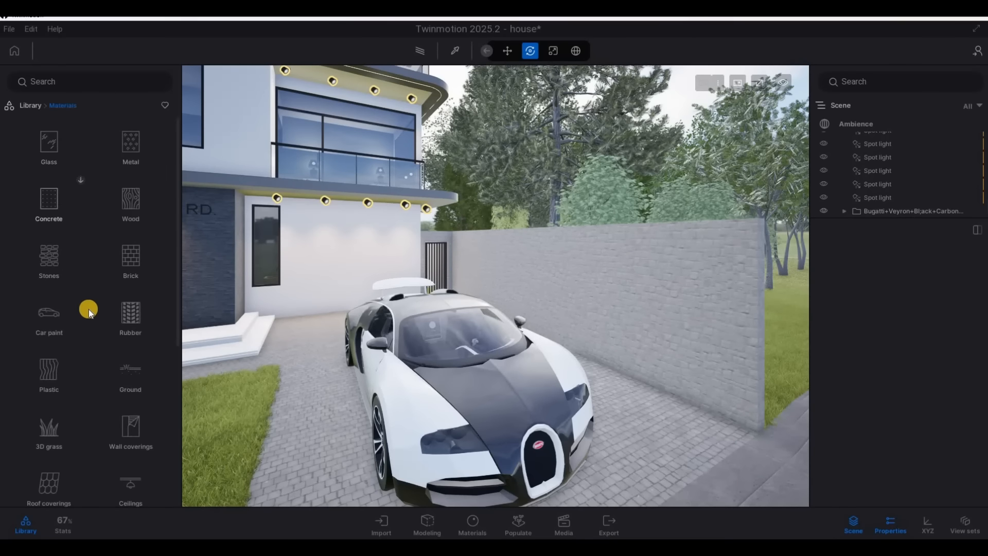
pyautogui.click(75, 280)
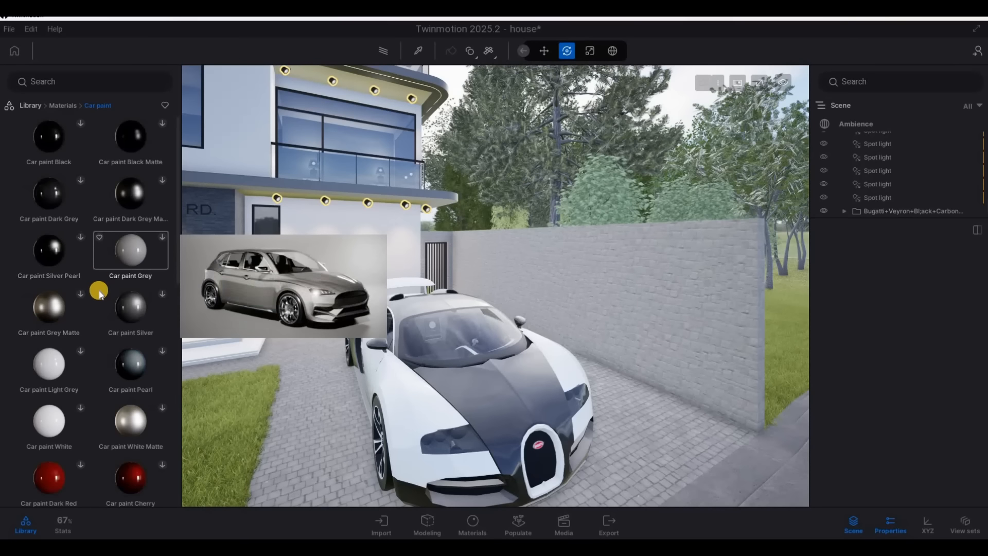
pyautogui.scroll(-10, 97, 325)
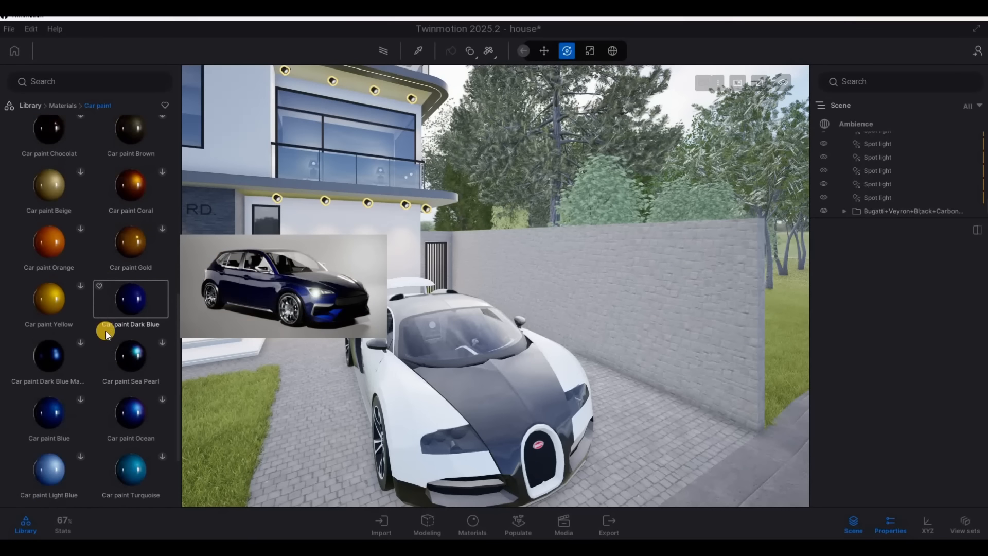
pyautogui.scroll(1, 115, 340)
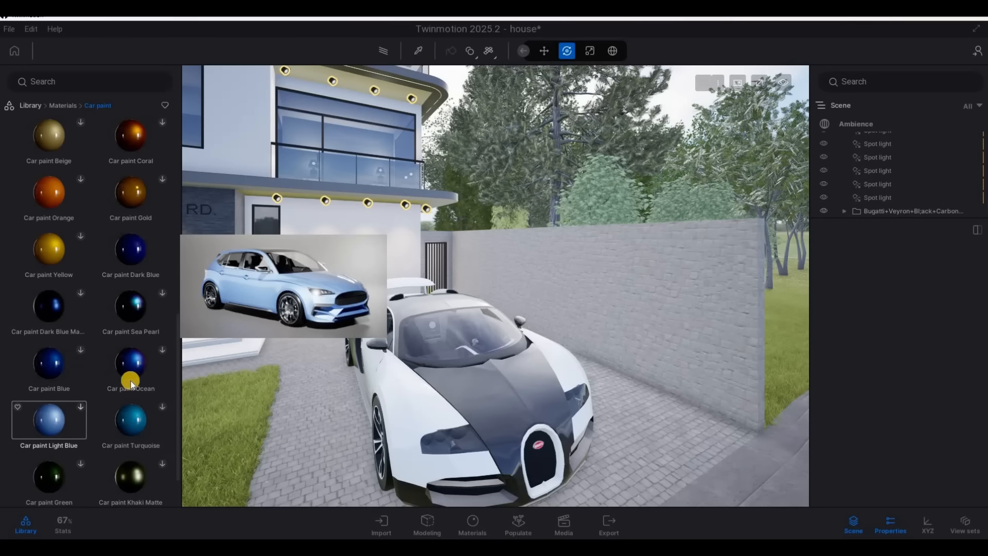
pyautogui.click(161, 351)
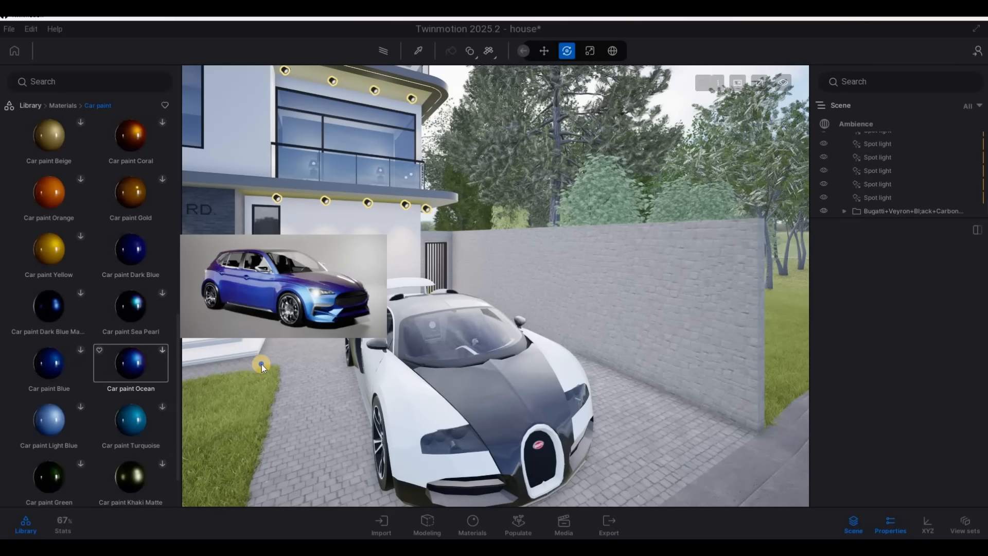
# Apply Car paint Ocean to the dark body panels of the Bugatti
pyautogui.press('a')
pyautogui.moveTo(303, 371); pyautogui.dragTo(172, 401, button='right')
pyautogui.press('w')
pyautogui.press('a')
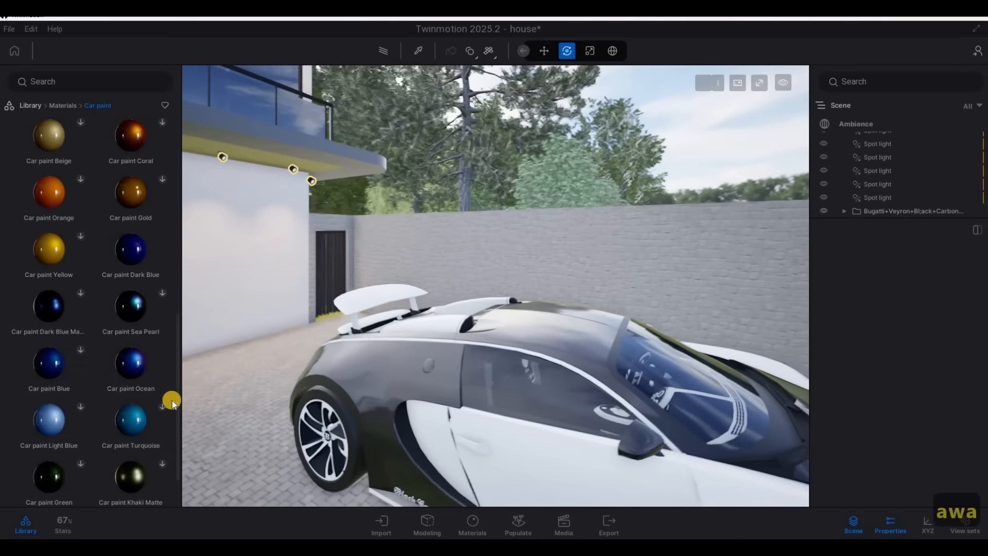
pyautogui.moveTo(128, 368); pyautogui.dragTo(365, 372)
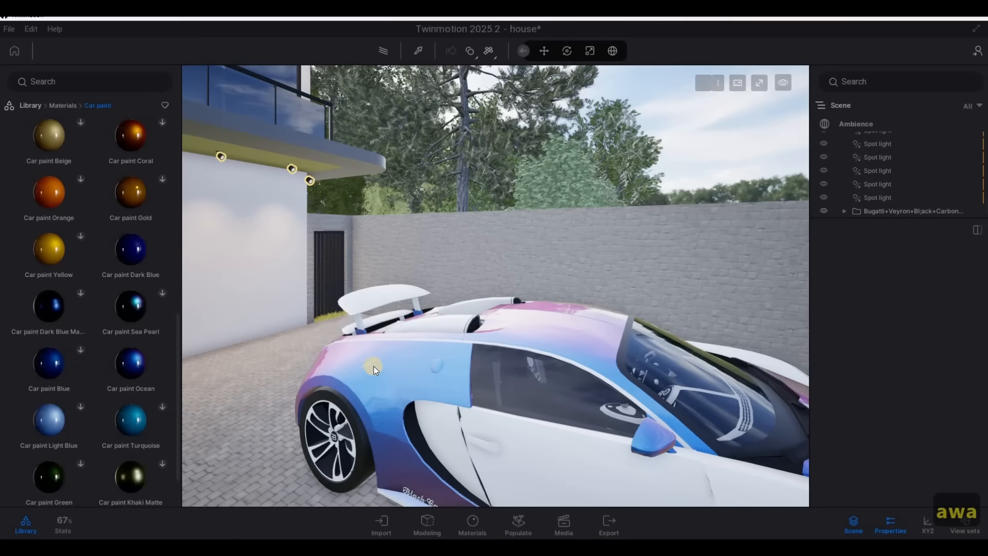
# Darken the tint of the Car paint Ocean material on the Bugatti to a deep navy blue
pyautogui.press('d')
pyautogui.moveTo(230, 377); pyautogui.dragTo(299, 362, button='right')
pyautogui.press('d')
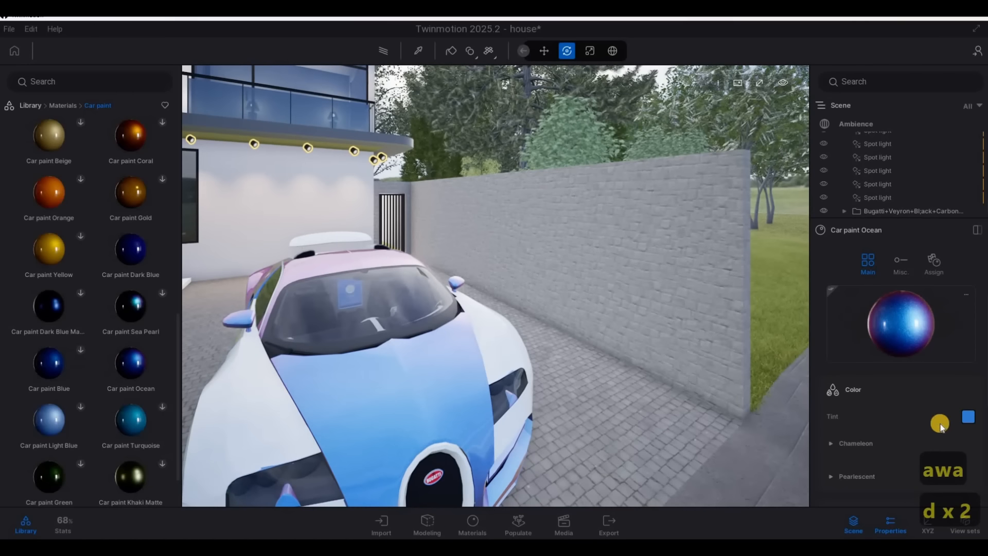
pyautogui.click(960, 418)
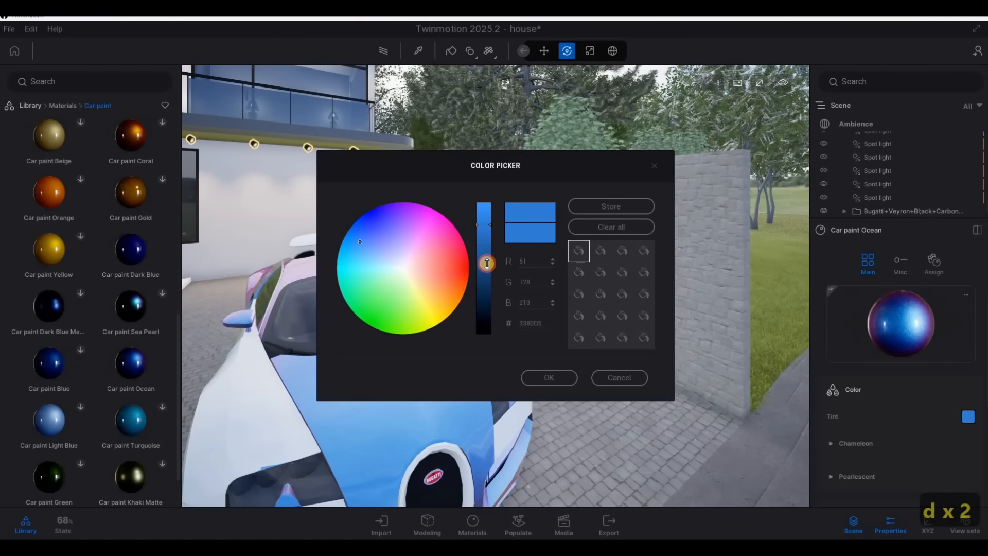
pyautogui.click(484, 299)
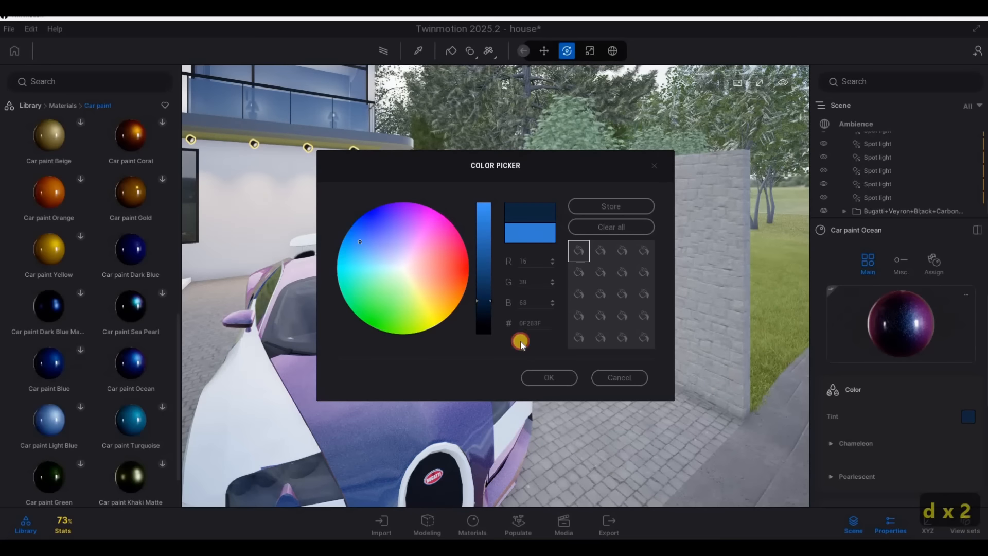
pyautogui.click(545, 372)
# Replace the Ocean paint on the Bugatti's body panels with Car paint Dark Blue
pyautogui.press('a')
pyautogui.moveTo(588, 282); pyautogui.dragTo(206, 292, button='right')
pyautogui.press('e')
pyautogui.press('q')
pyautogui.press('a')
pyautogui.press('w')
pyautogui.moveTo(147, 365)
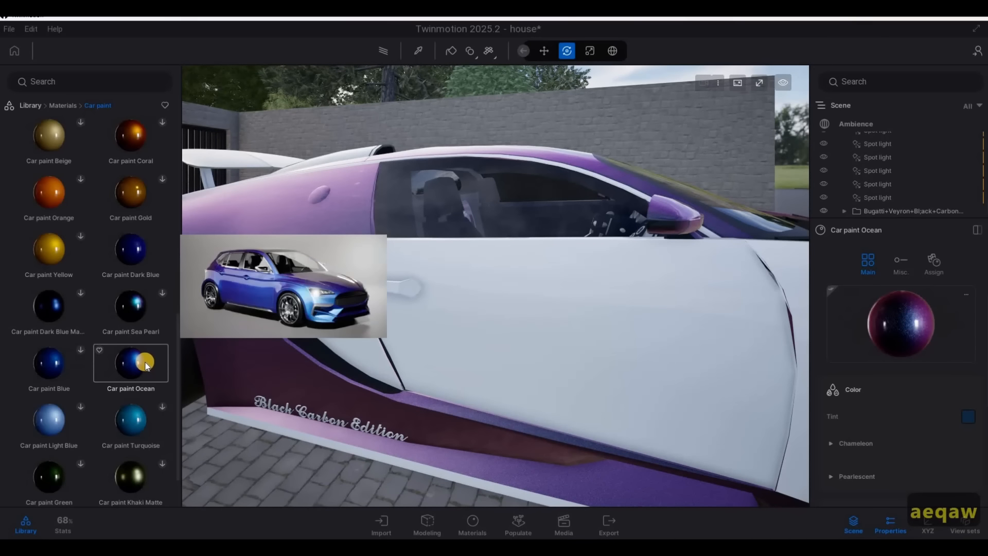
pyautogui.moveTo(145, 258)
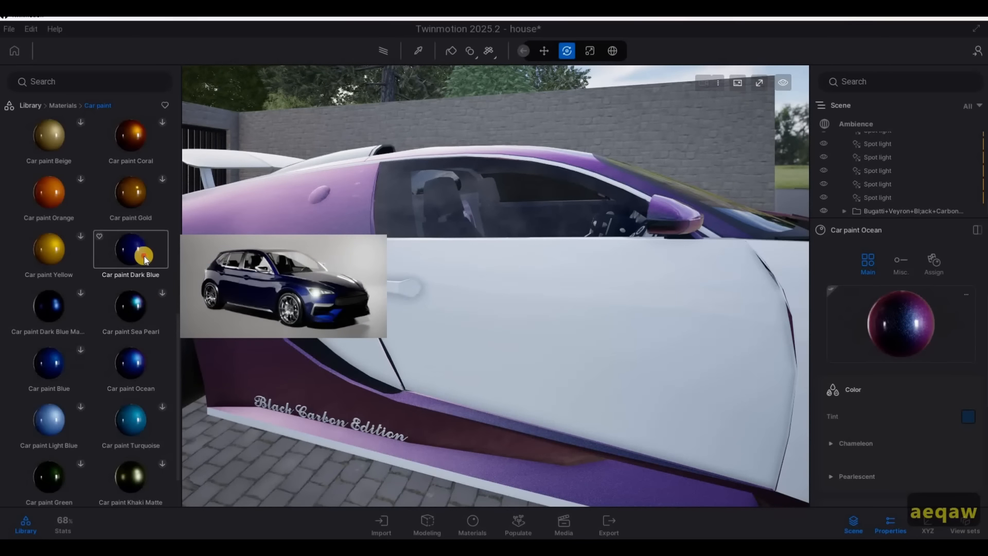
pyautogui.moveTo(286, 208); pyautogui.dragTo(652, 275)
# Download Car paint White and Car paint Light Grey, and apply Car paint Grey to the white body panels of the Bugatti
pyautogui.press('d')
pyautogui.moveTo(780, 350)
pyautogui.mouseDown(button='right')
pyautogui.moveTo(563, 351)
pyautogui.moveTo(502, 330)
pyautogui.mouseUp(button='right')
pyautogui.press('s')
pyautogui.moveTo(311, 322); pyautogui.dragTo(550, 325, button='right')
pyautogui.press('d')
pyautogui.press('w')
pyautogui.press('a')
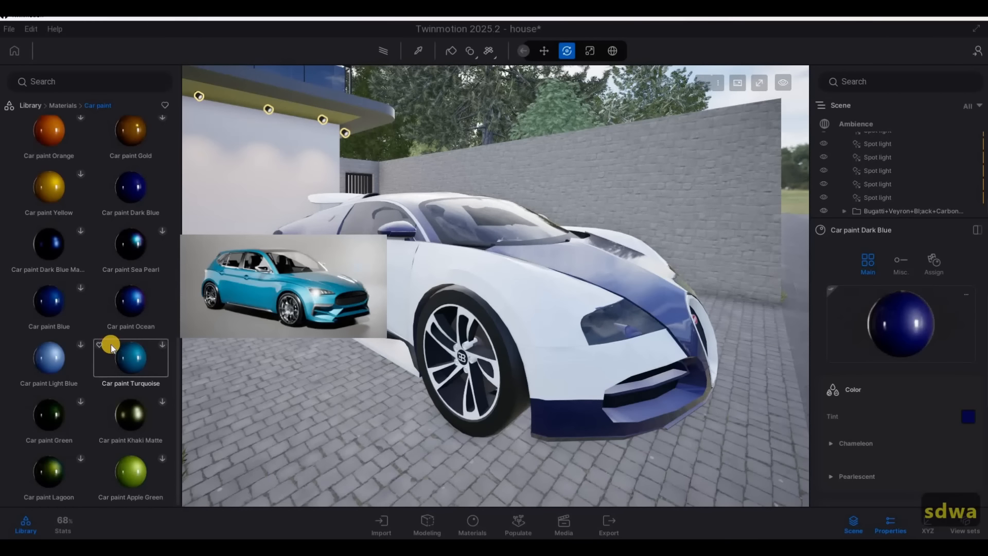
pyautogui.scroll(1, 110, 344)
pyautogui.scroll(6, 91, 322)
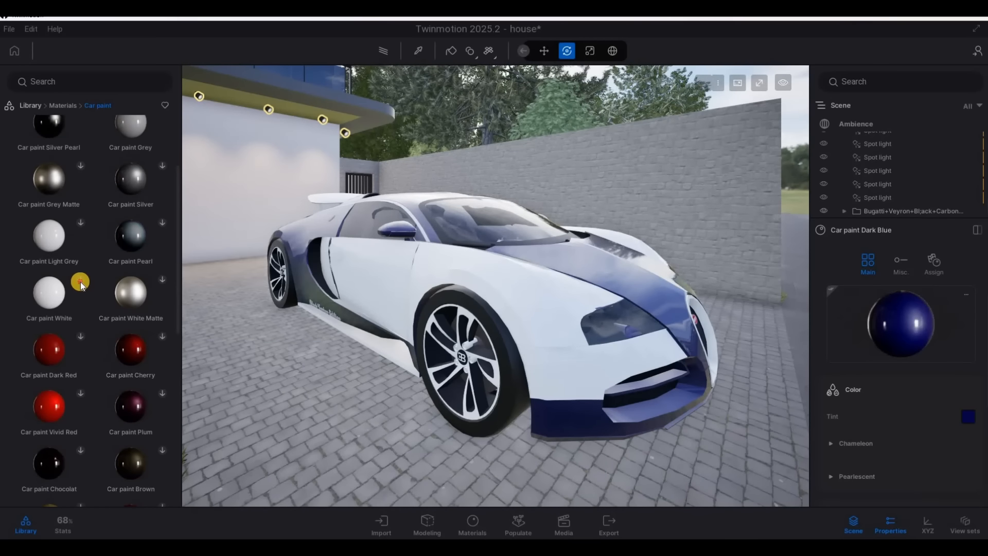
pyautogui.click(80, 281)
pyautogui.click(81, 223)
pyautogui.scroll(1, 103, 216)
pyautogui.moveTo(131, 183)
pyautogui.mouseDown()
pyautogui.moveTo(423, 269)
pyautogui.moveTo(459, 250)
pyautogui.mouseUp()
# Pick the Bugatti's Car paint Dark Blue material and darken its tint to R 0, G 3, B 43
pyautogui.press('d')
pyautogui.moveTo(254, 252)
pyautogui.mouseDown(button='right')
pyautogui.moveTo(481, 252)
pyautogui.moveTo(504, 240)
pyautogui.moveTo(417, 54)
pyautogui.mouseUp(button='right')
pyautogui.press('a')
pyautogui.press('w')
pyautogui.press('q')
pyautogui.press('s')
pyautogui.click(417, 54)
pyautogui.click(550, 404)
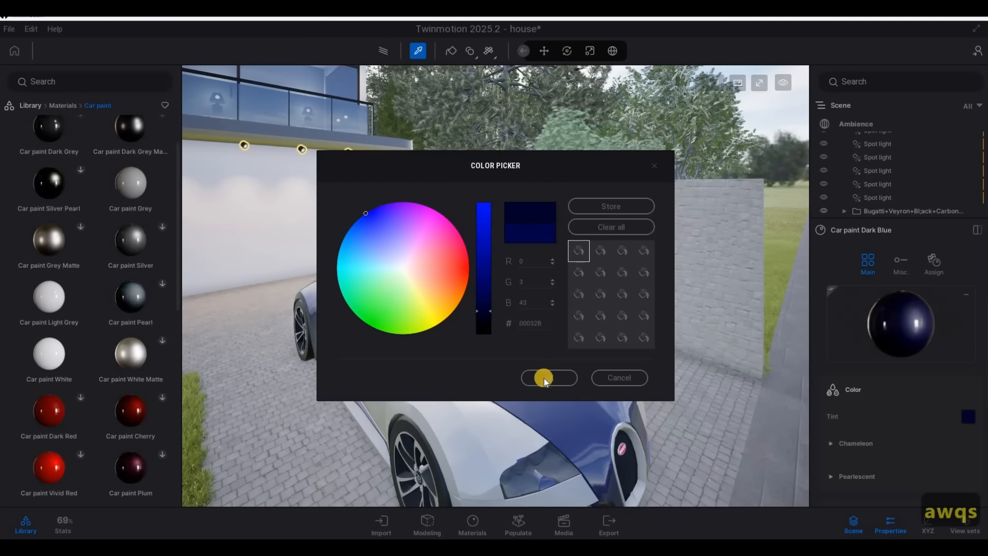
pyautogui.click(546, 378)
# Examine the repainted Bugatti on the driveway together with the house entrance
pyautogui.press('s')
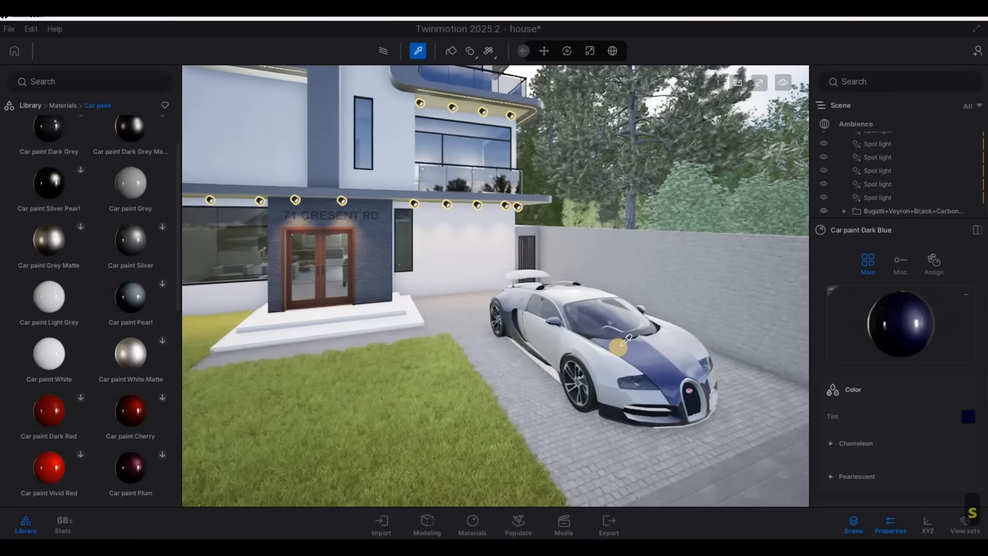
pyautogui.press('a')
pyautogui.press('s')
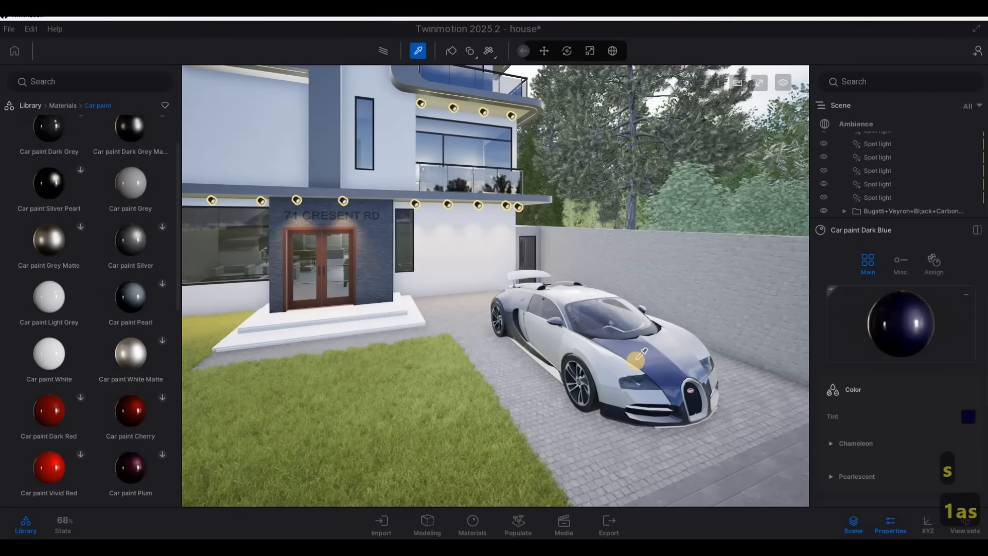
pyautogui.press('s')
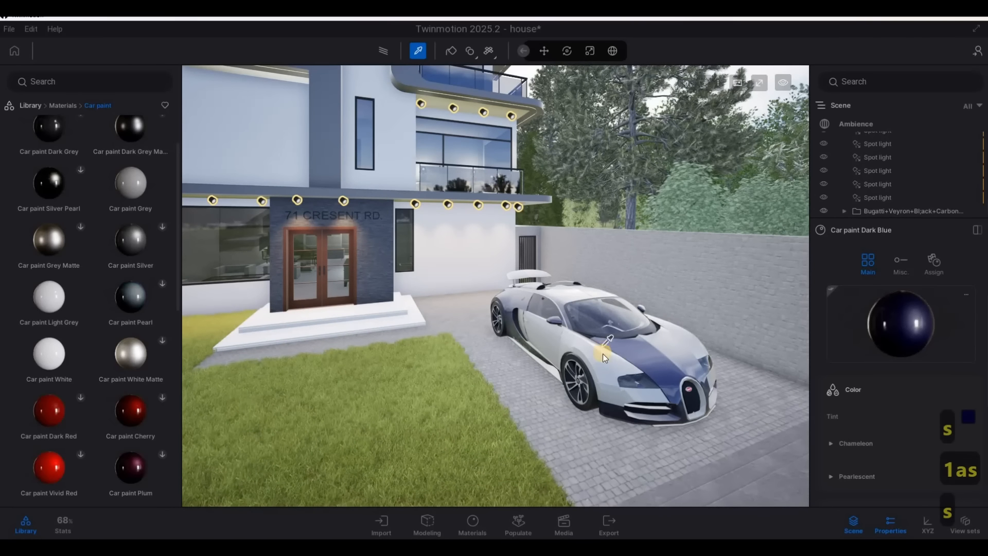
pyautogui.press('Escape')
pyautogui.press('s')
pyautogui.press('a')
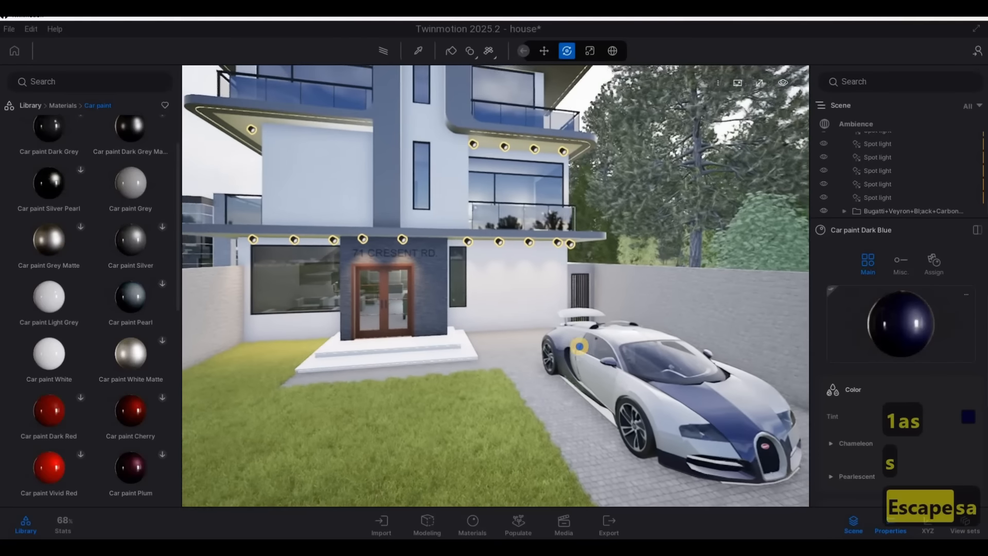
pyautogui.press('e')
pyautogui.press('3')
pyautogui.press('4')
pyautogui.press('d')
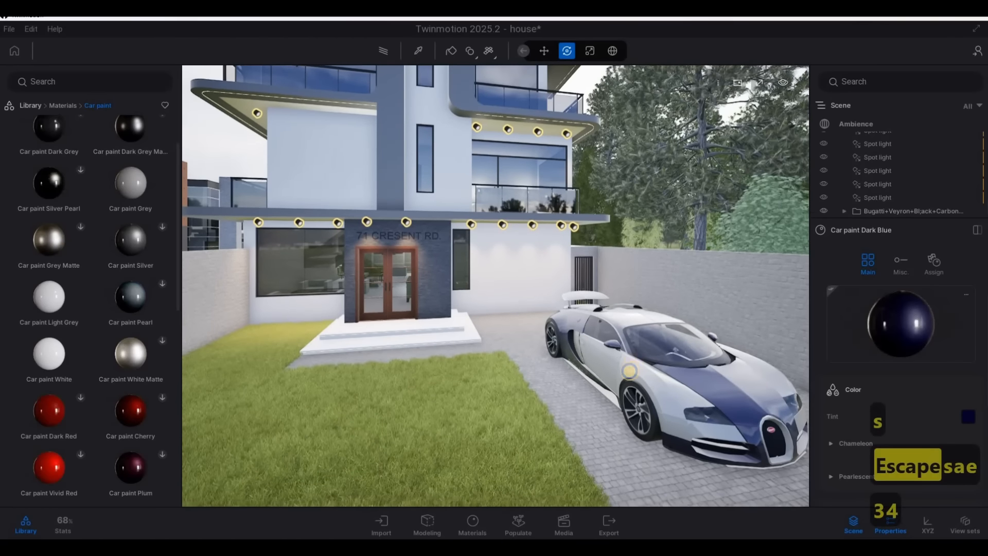
# Examine the whole house front, lawn and surrounding trees from the street
pyautogui.press('s')
pyautogui.press('a')
pyautogui.press('w')
pyautogui.press('d')
pyautogui.press('e')
pyautogui.press('s')
pyautogui.press('q')
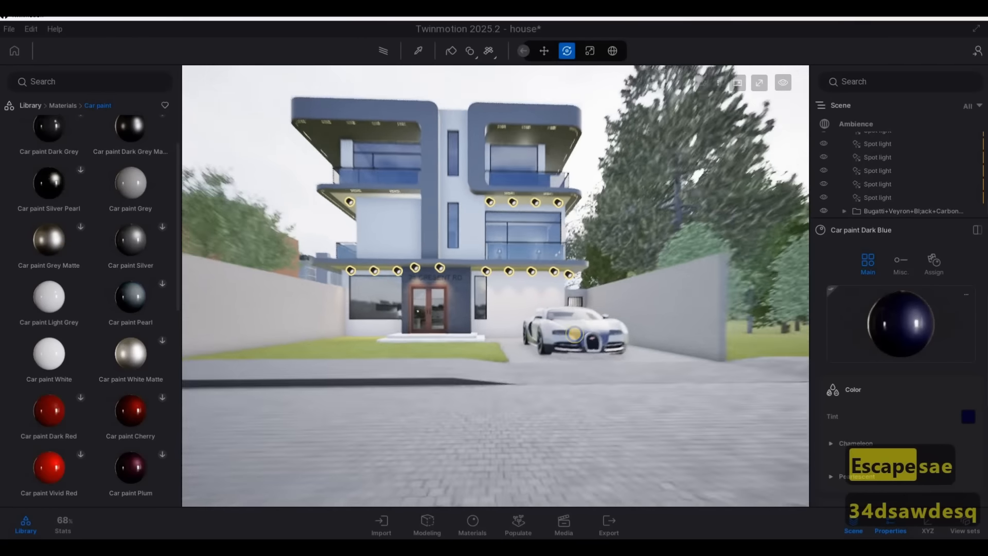
pyautogui.press('s')
pyautogui.press('a')
pyautogui.press('a')
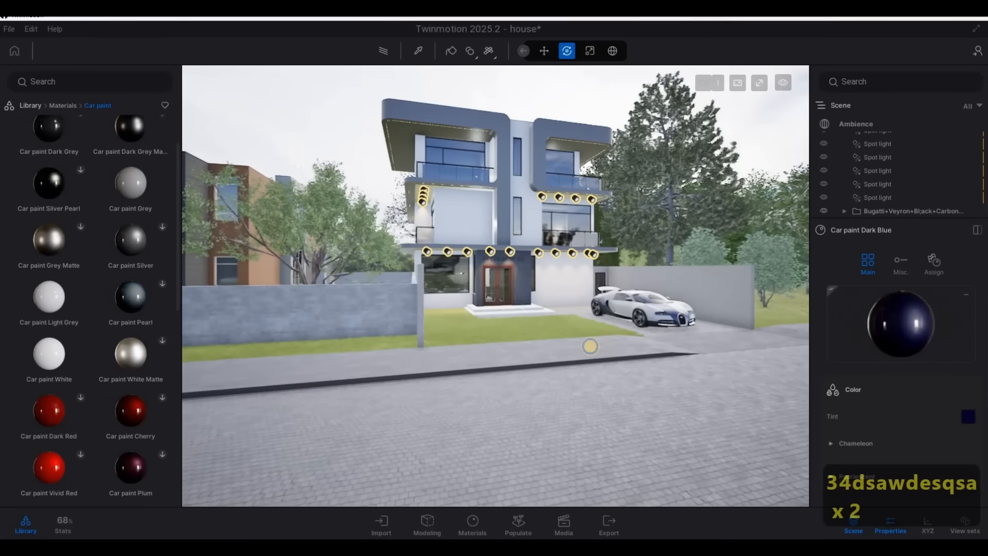
pyautogui.press('d')
pyautogui.press('d')
# Copy the vine maple beside the driveway wall as one instance onto the front lawn, with about 8.38 m spacing
pyautogui.press('d')
pyautogui.press('w')
pyautogui.press('d')
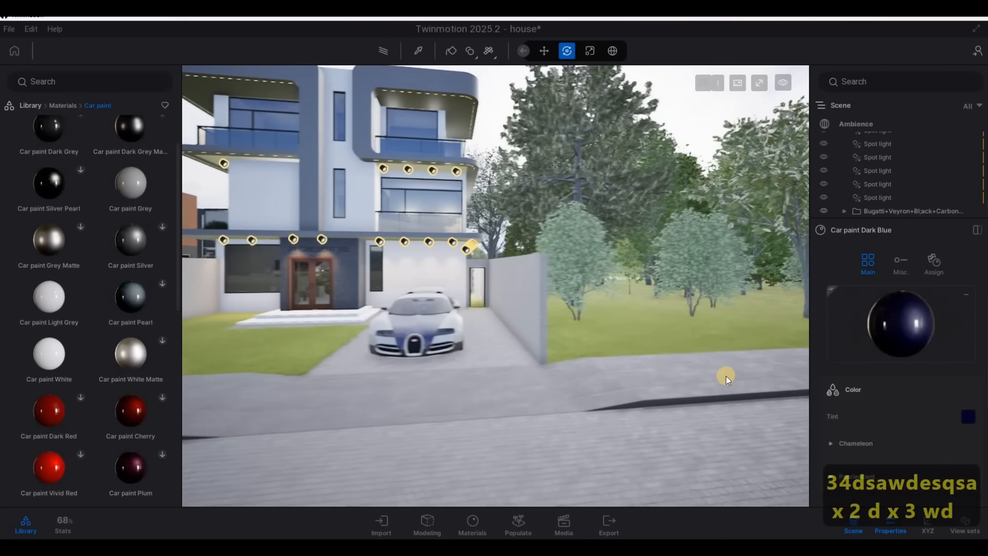
pyautogui.press('d')
pyautogui.press('a')
pyautogui.click(584, 311)
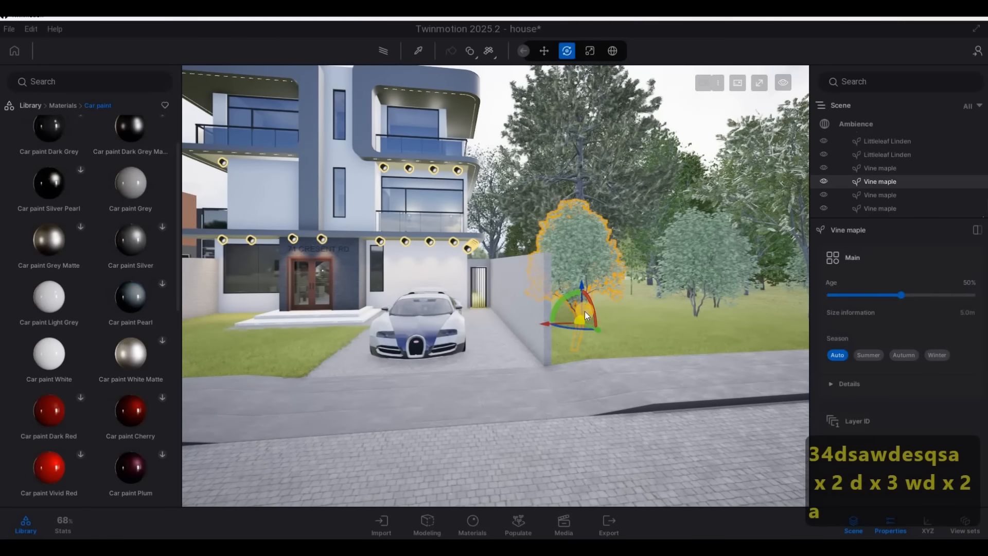
pyautogui.keyDown('shift'); pyautogui.moveTo(575, 324); pyautogui.dragTo(406, 380); pyautogui.keyUp('shift')
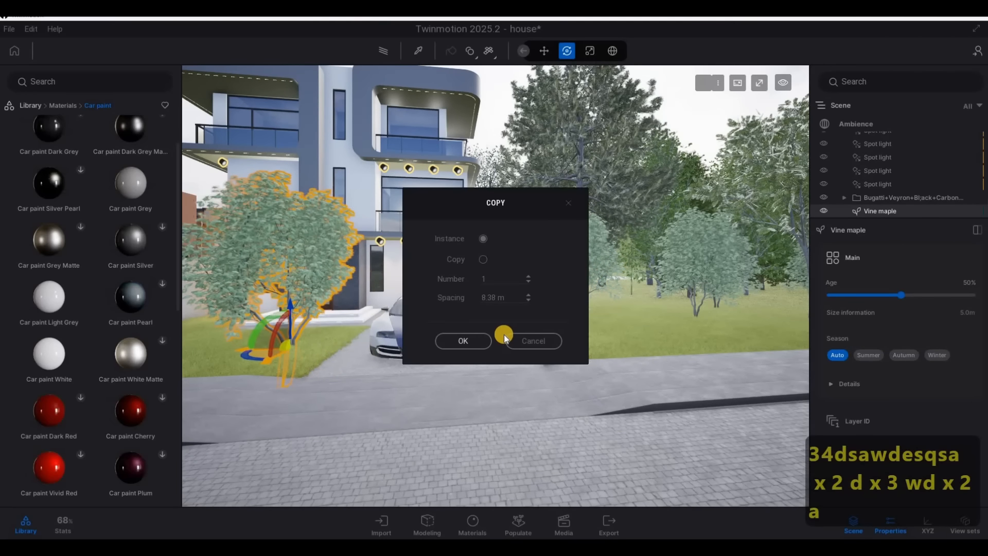
pyautogui.click(479, 339)
# Reduce the age of the vine maple on the front lawn to 0%
pyautogui.moveTo(515, 338); pyautogui.dragTo(366, 351)
pyautogui.press('a')
pyautogui.press('a')
pyautogui.moveTo(367, 351)
pyautogui.mouseDown(button='right')
pyautogui.moveTo(387, 348)
pyautogui.moveTo(376, 347)
pyautogui.mouseUp(button='right')
pyautogui.press('s')
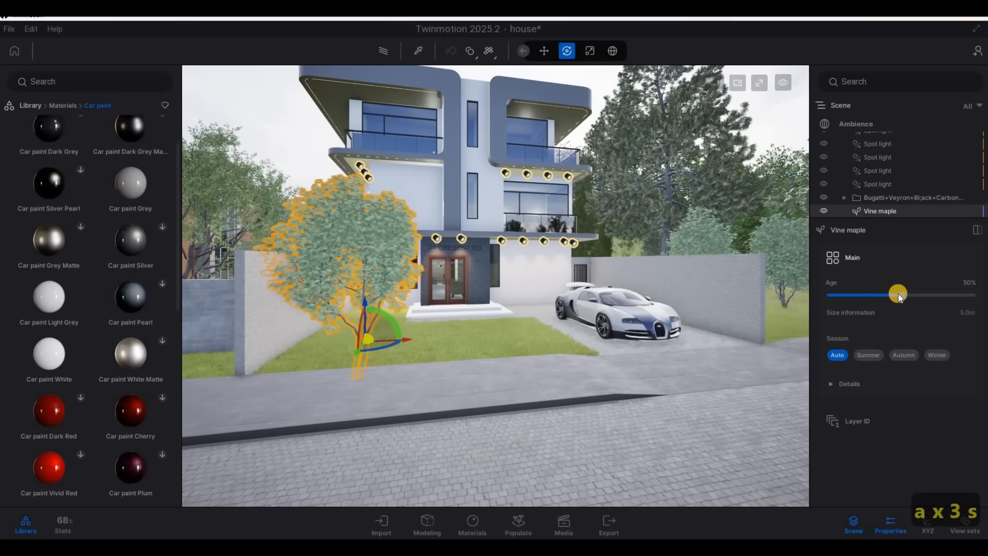
pyautogui.moveTo(897, 295); pyautogui.dragTo(802, 299)
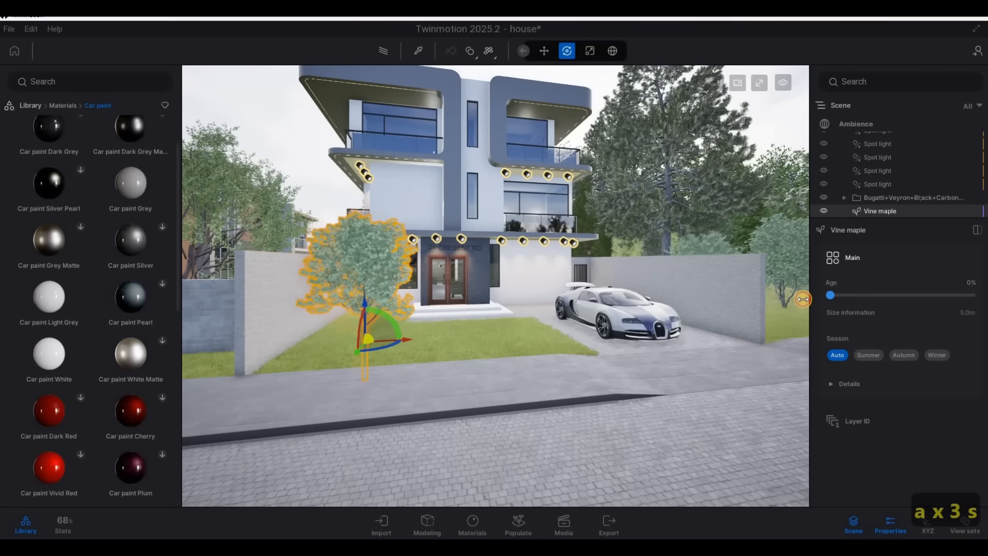
# Examine the vine maple's placement on the front lawn from the street and deselect it
pyautogui.press('a')
pyautogui.moveTo(709, 315); pyautogui.dragTo(483, 321, button='right')
pyautogui.press('d')
pyautogui.press('a')
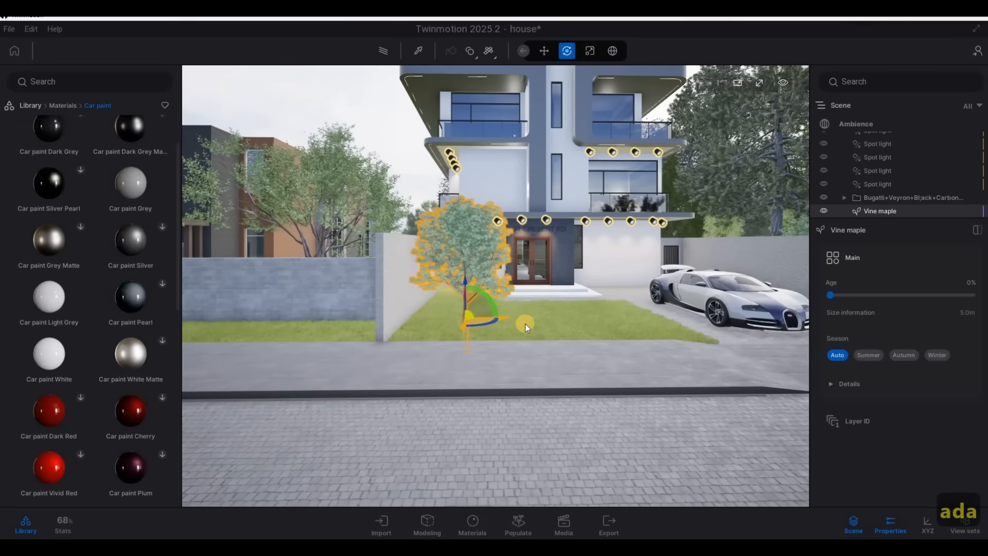
pyautogui.press('d')
pyautogui.press('a')
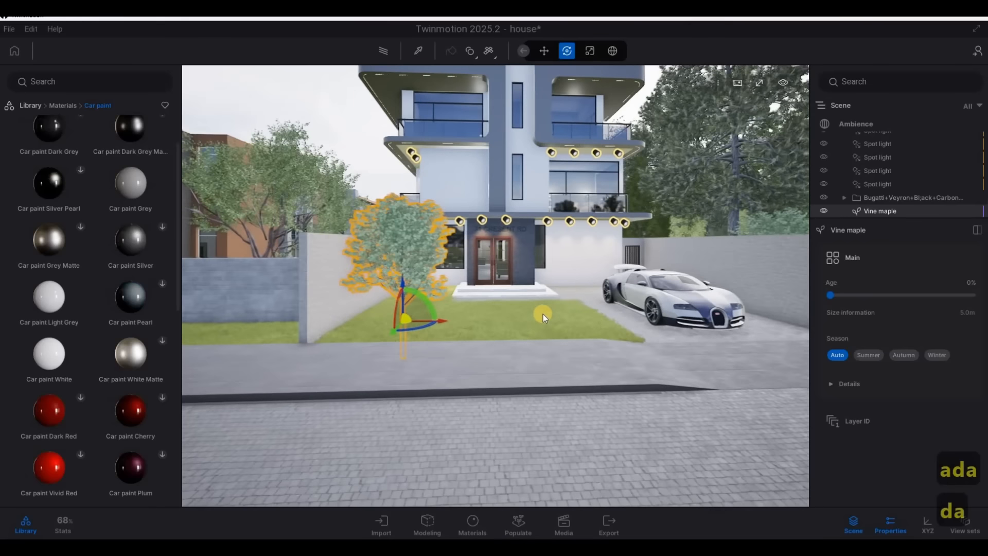
pyautogui.press('Escape')
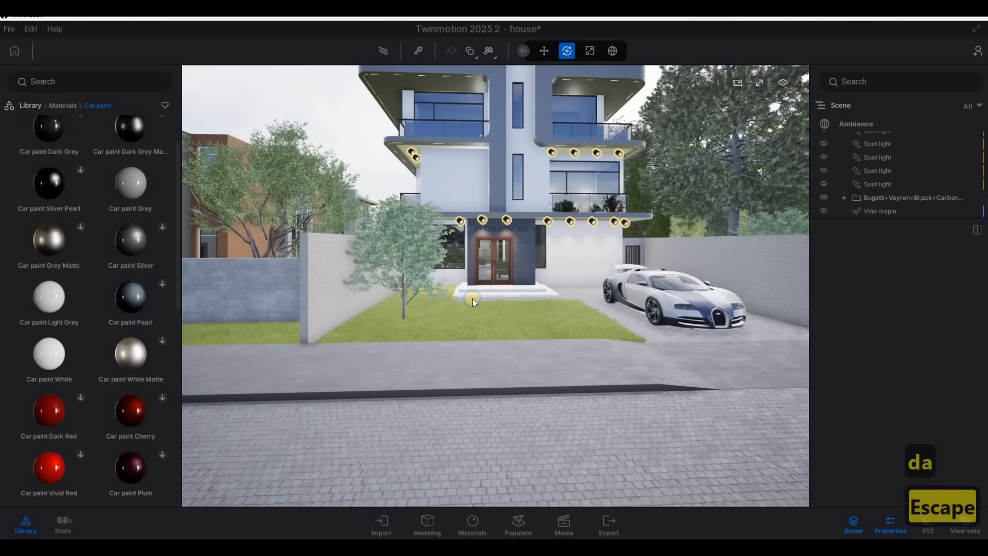
# Place a Spot light from the library's lights on the front lawn beside the vine maple
pyautogui.press('a')
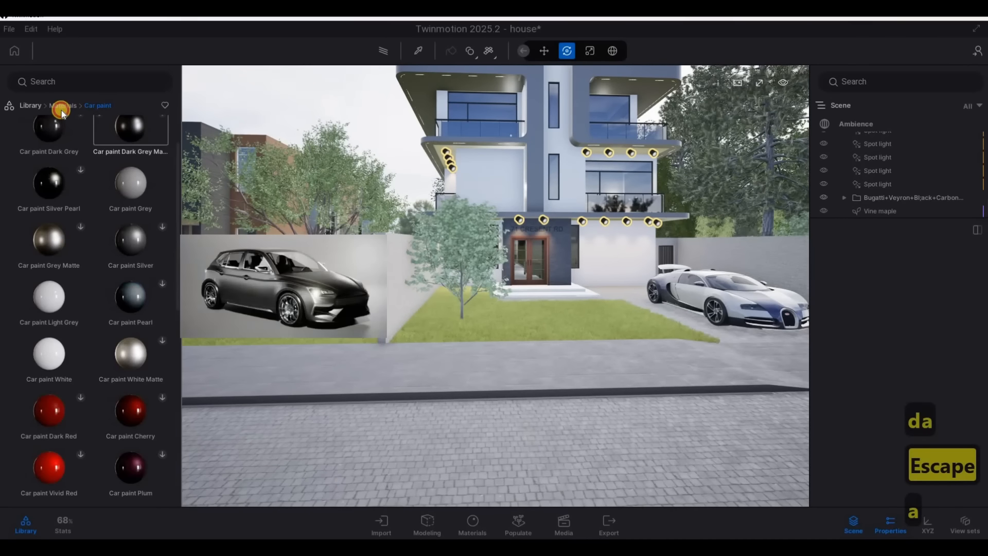
pyautogui.click(62, 106)
pyautogui.click(36, 109)
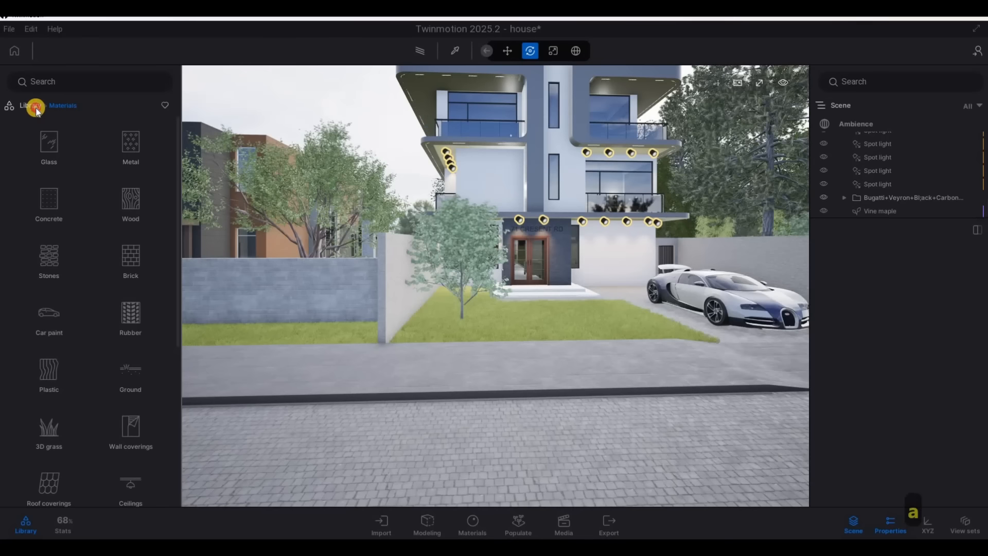
pyautogui.click(131, 199)
pyautogui.click(137, 146)
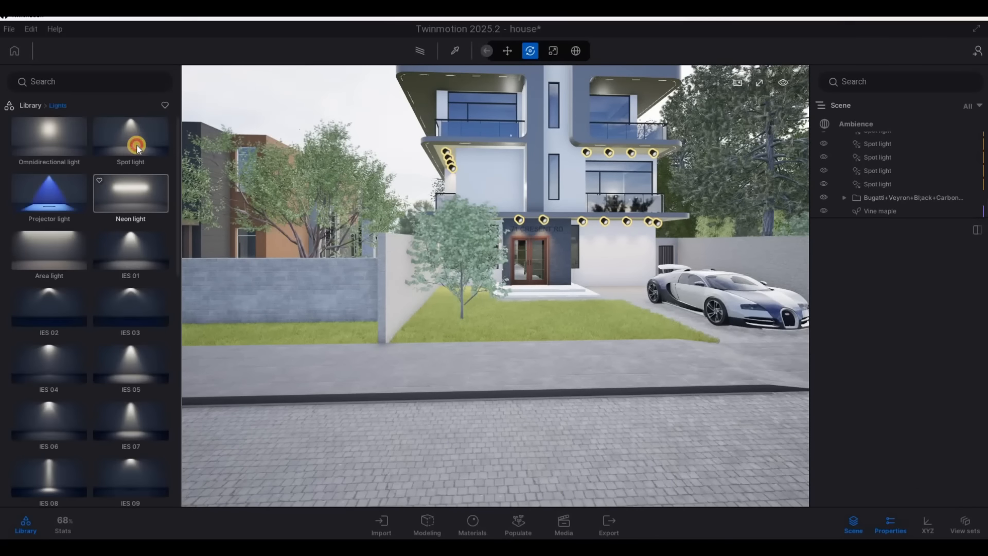
pyautogui.press('d')
pyautogui.moveTo(138, 138); pyautogui.dragTo(425, 327)
pyautogui.press('w')
pyautogui.press('a')
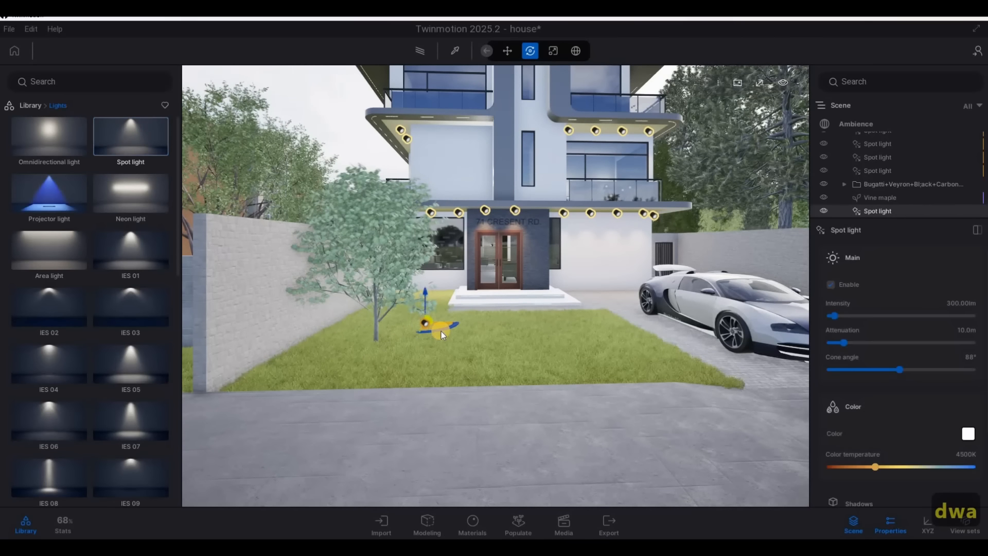
# Rotate the new spot light by 180° to aim upward and move it to the base of the vine maple
pyautogui.press('Tab')
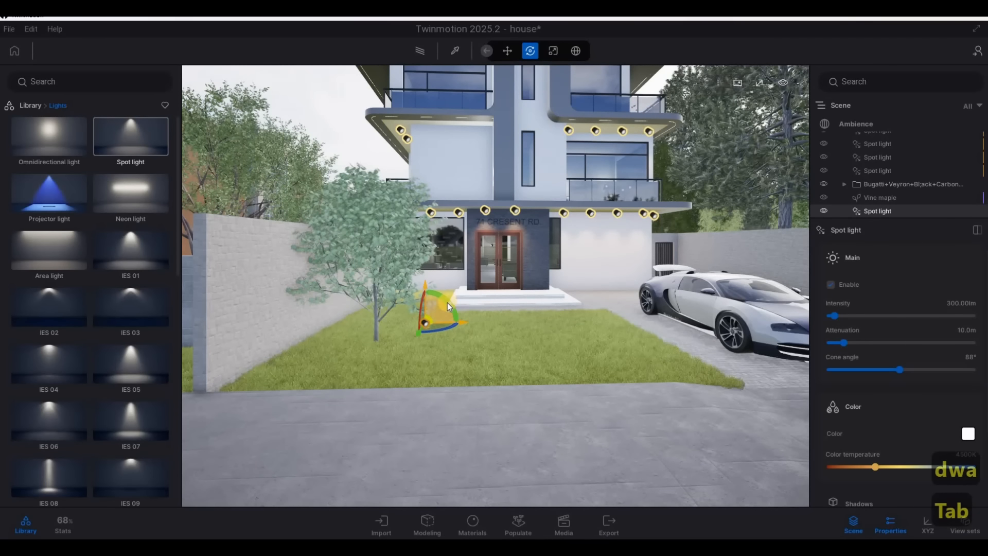
pyautogui.write('180')
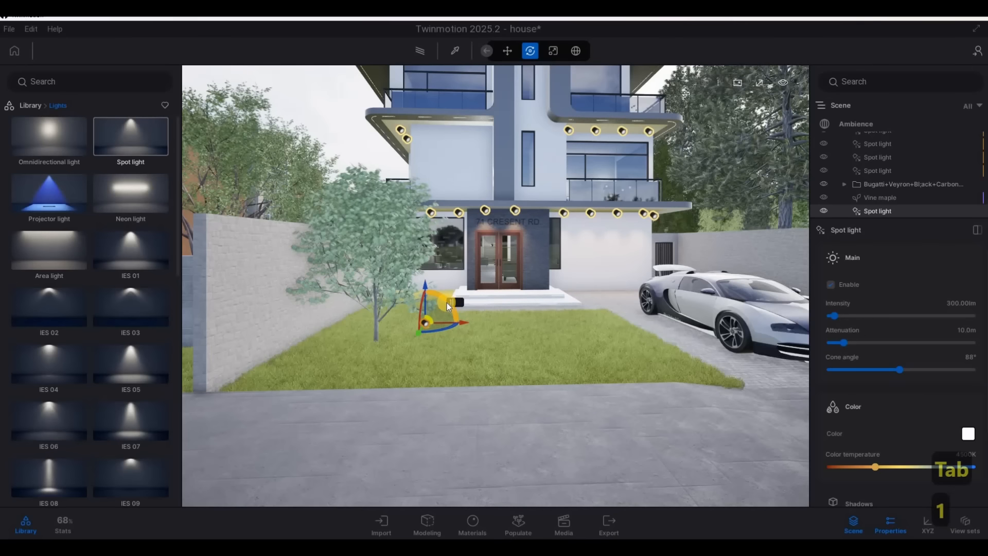
pyautogui.press('Return')
pyautogui.moveTo(435, 326); pyautogui.dragTo(385, 346)
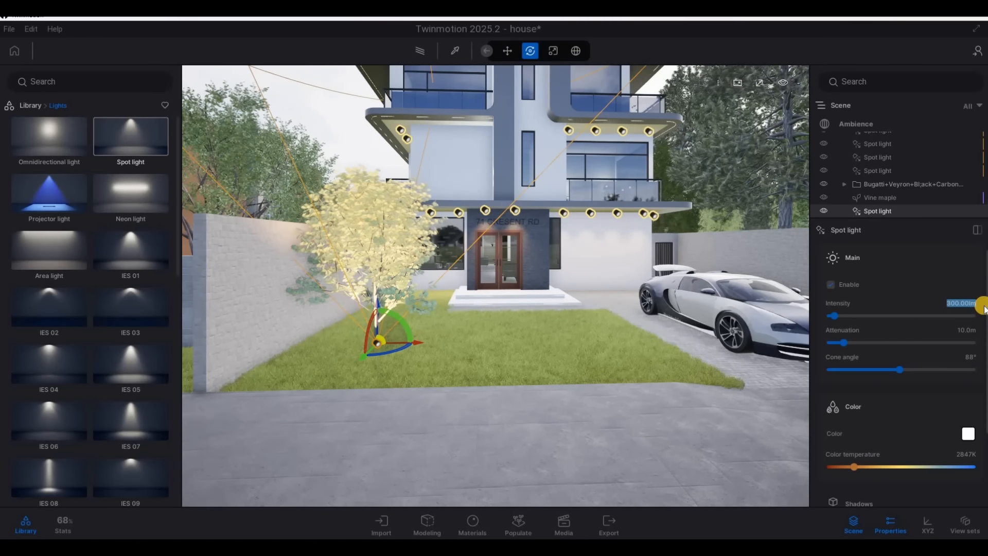
# Give the tree's spot light a 2847K color temperature and 20 lm intensity, and fine-tune its position at the trunk
pyautogui.write('20')
pyautogui.press('Return')
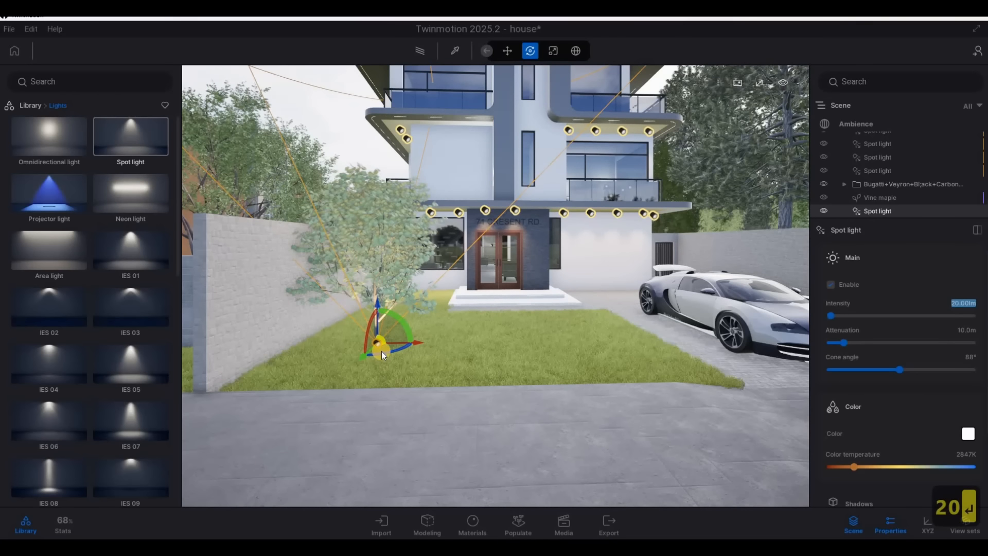
pyautogui.click(379, 352)
pyautogui.moveTo(382, 349)
pyautogui.mouseDown()
pyautogui.moveTo(454, 351)
pyautogui.moveTo(388, 341)
pyautogui.mouseUp()
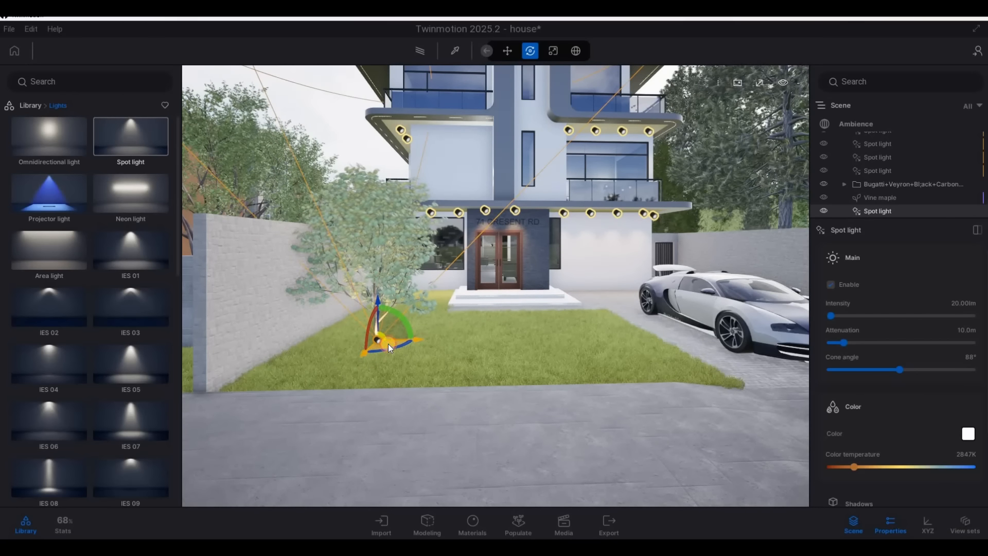
# Deselect the spot light and examine the house front, lit tree and driveway from the street and from above
pyautogui.press('s')
pyautogui.press('d')
pyautogui.press('s')
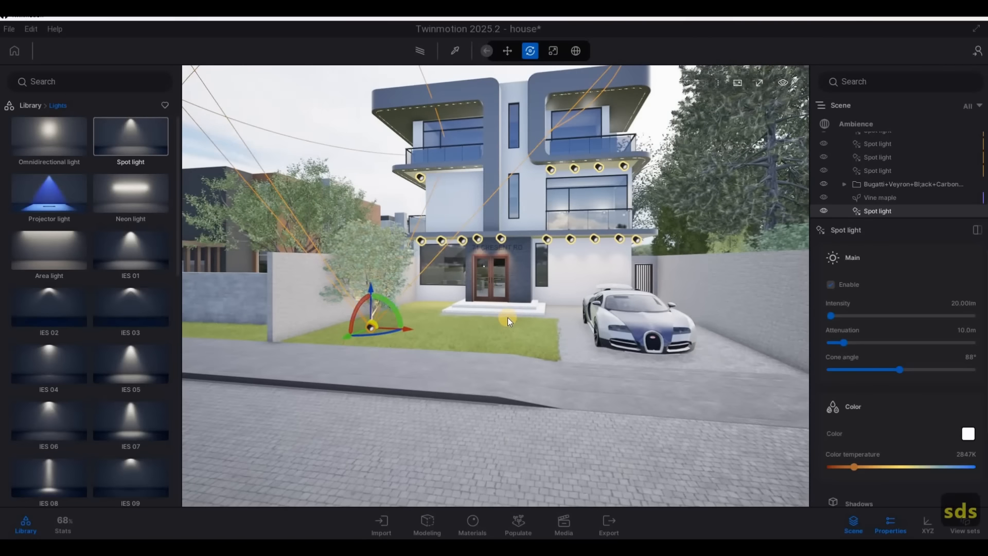
pyautogui.press('Escape')
pyautogui.press('a')
pyautogui.press('s')
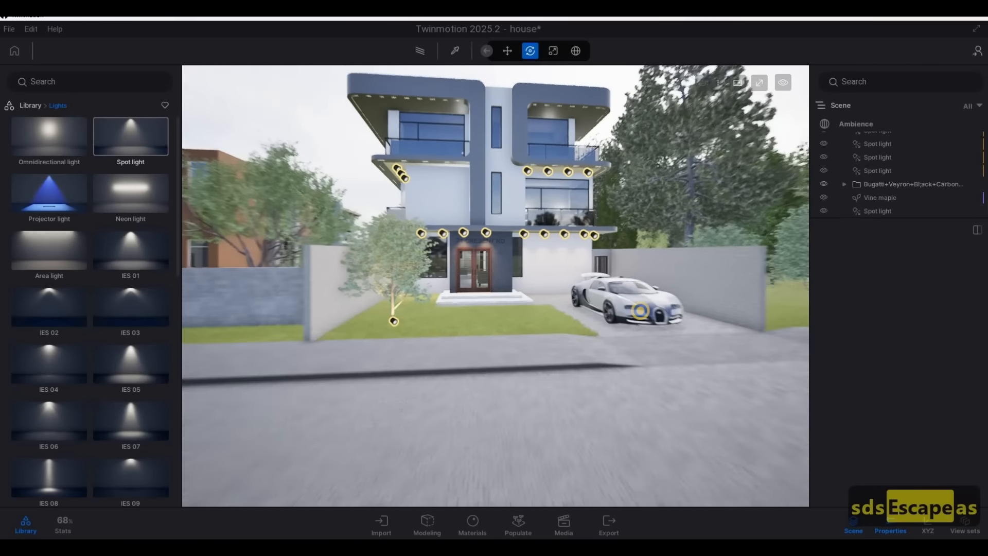
pyautogui.press('a')
pyautogui.press('d')
pyautogui.press('a')
pyautogui.press('w')
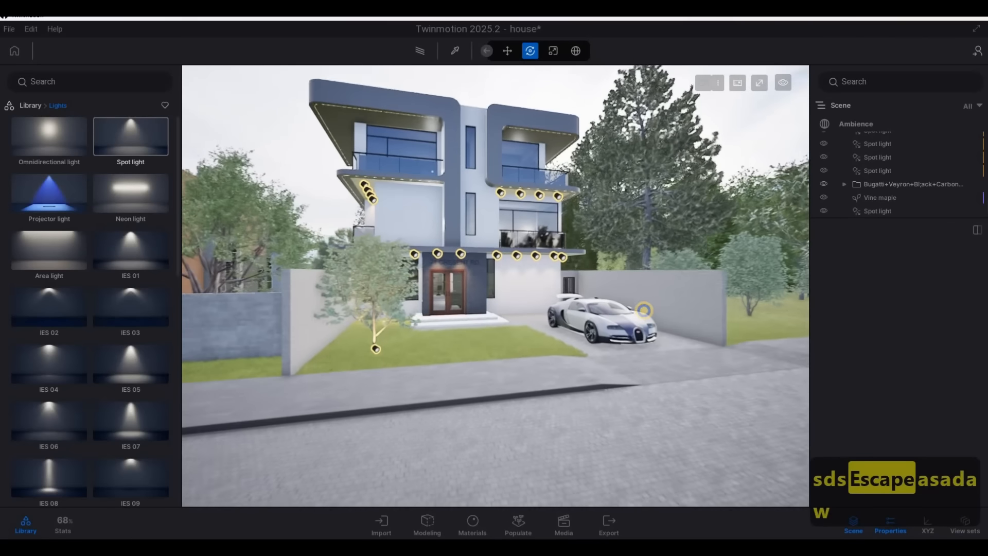
pyautogui.press('q')
pyautogui.press('d')
pyautogui.press('w')
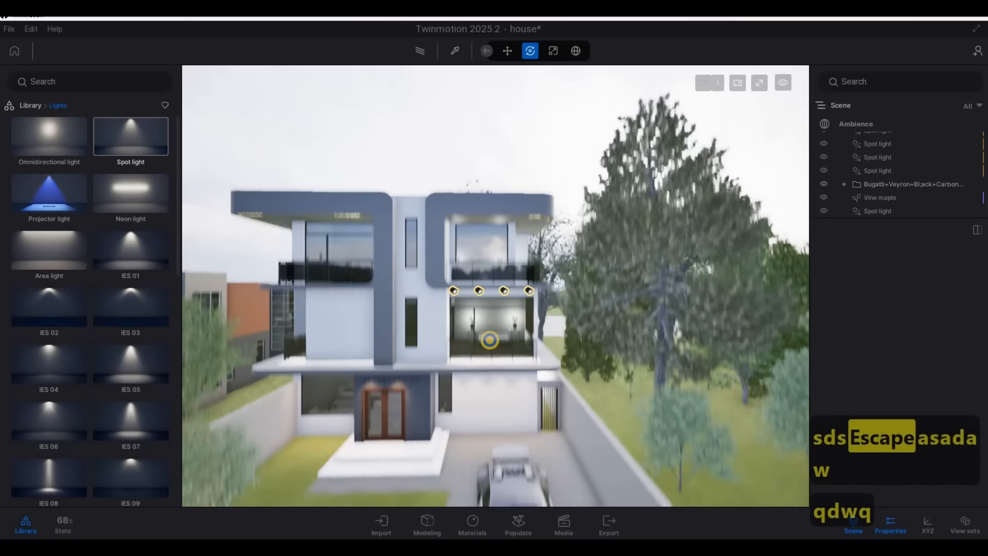
pyautogui.press('q')
pyautogui.press('s')
pyautogui.press('a')
pyautogui.press('e')
pyautogui.press('w')
pyautogui.press('w')
pyautogui.press('w')
pyautogui.press('w')
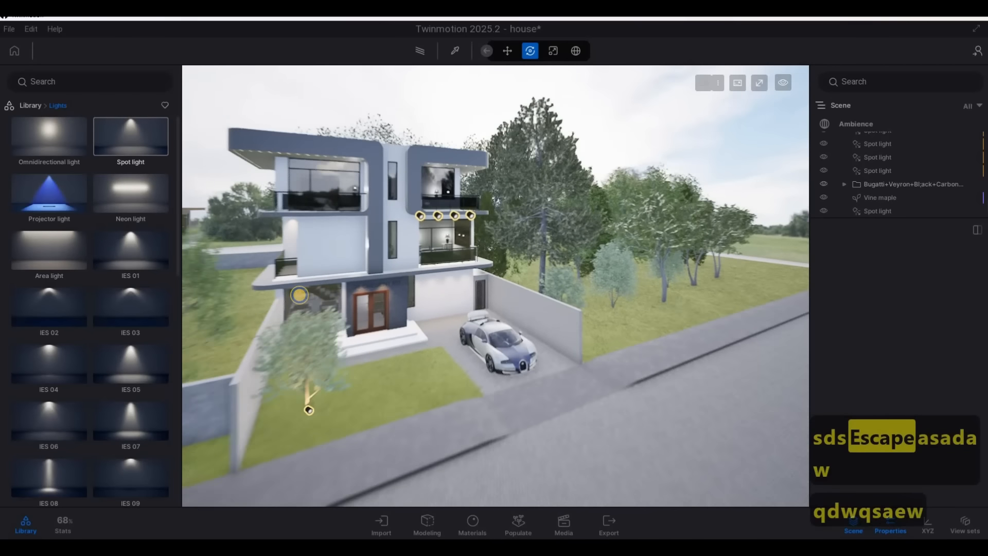
pyautogui.press('d')
pyautogui.press('a')
pyautogui.press('e')
pyautogui.press('s')
pyautogui.press('s')
pyautogui.press('d')
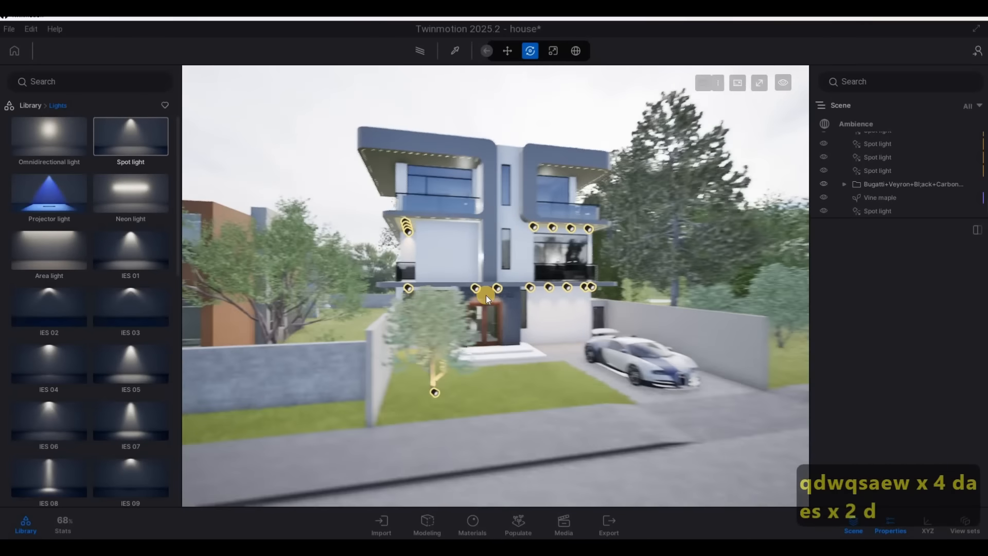
pyautogui.press('w')
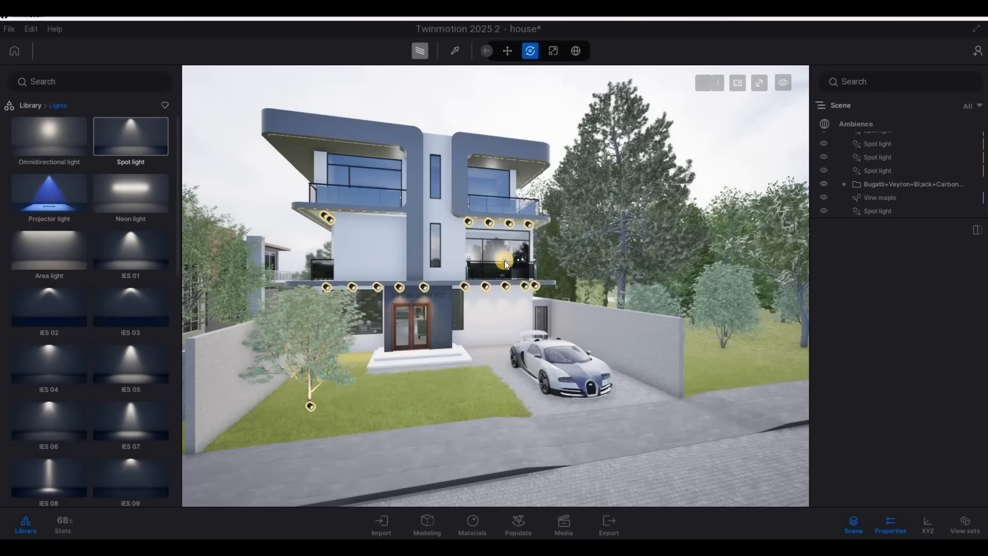
# Preview the house front in Path tracer mode, lower its quality from Medium, and return to the standard view
pyautogui.press('r')
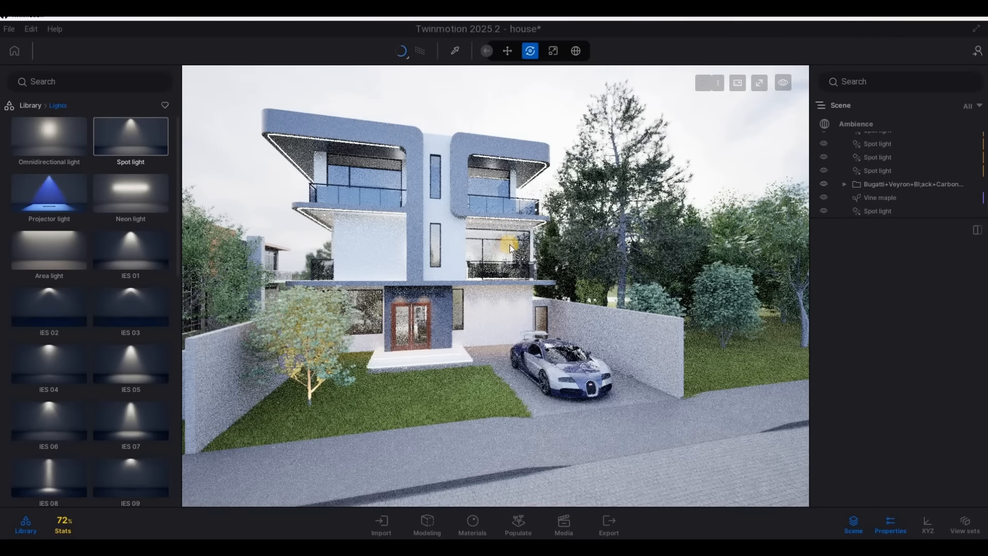
pyautogui.click(407, 57)
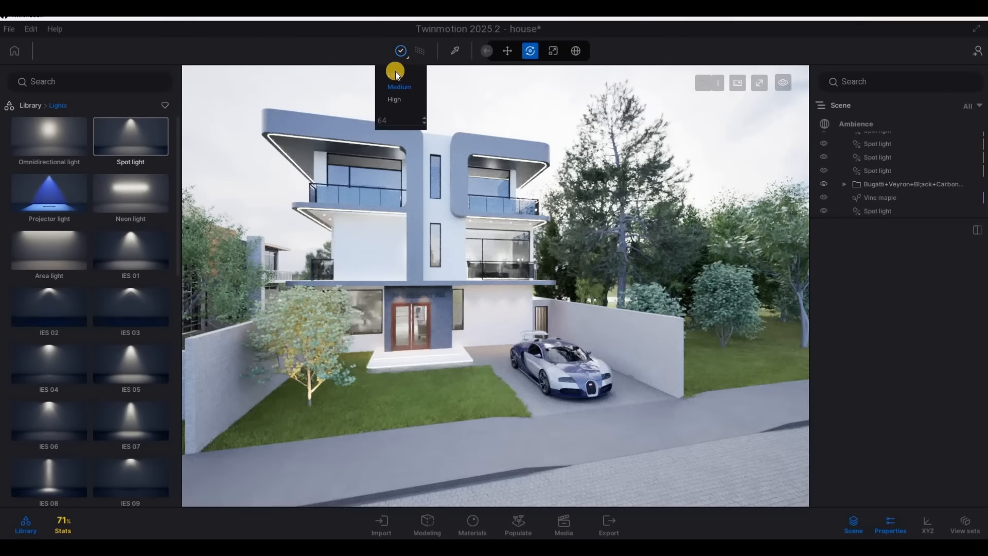
pyautogui.click(394, 75)
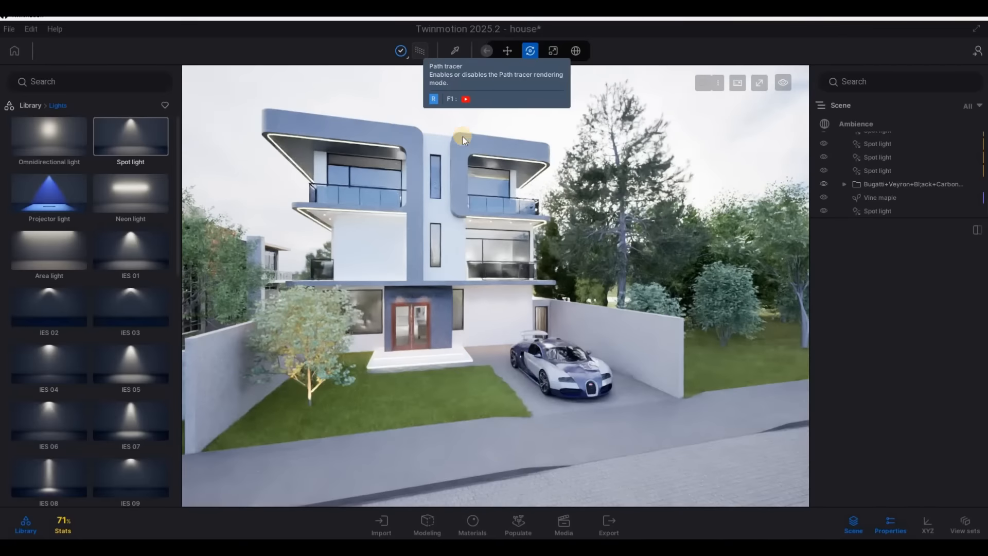
pyautogui.click(418, 53)
# Enter the bedroom and select only the light source of the bedside lamp next to the window
pyautogui.scroll(3, 425, 205)
pyautogui.press('d')
pyautogui.press('q')
pyautogui.press('q')
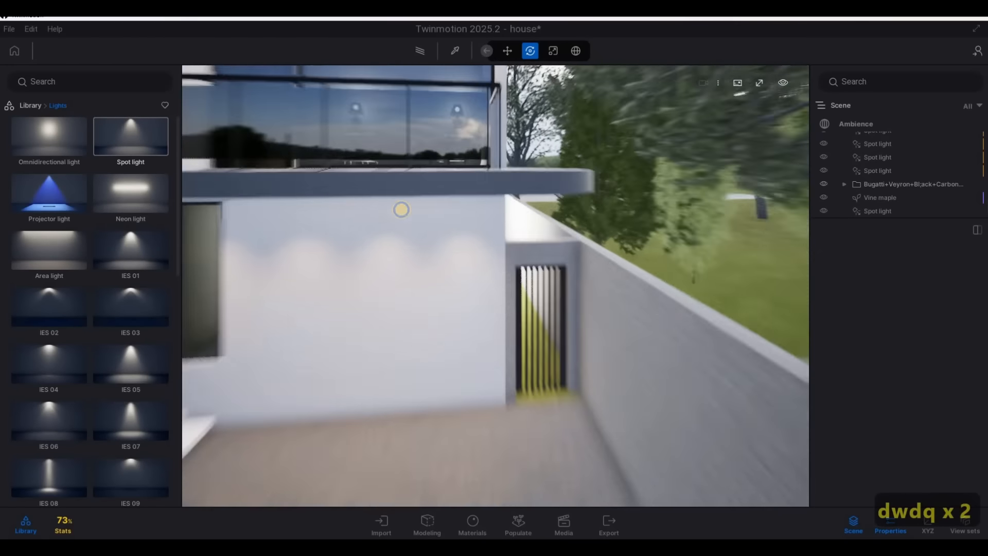
pyautogui.press('q')
pyautogui.press('w')
pyautogui.press('a')
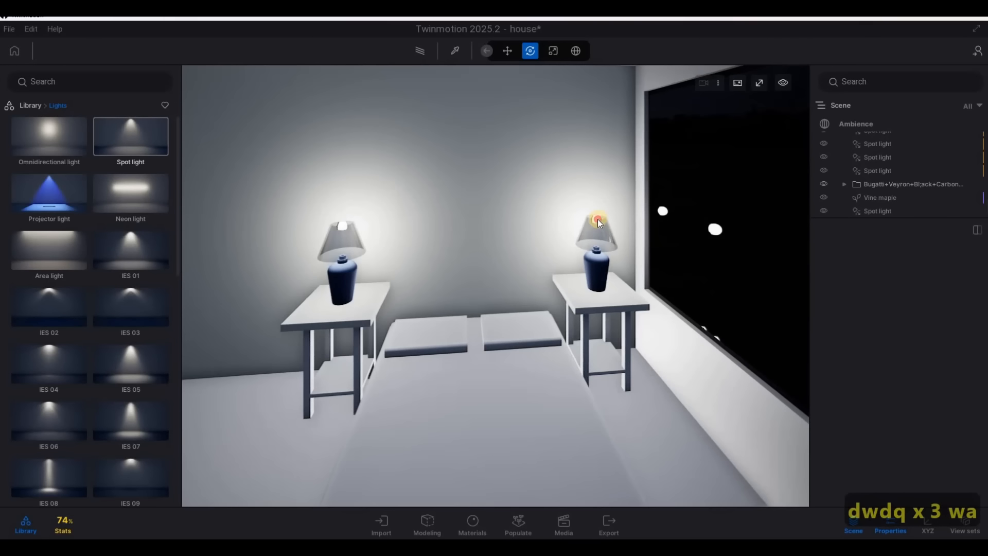
pyautogui.click(586, 229)
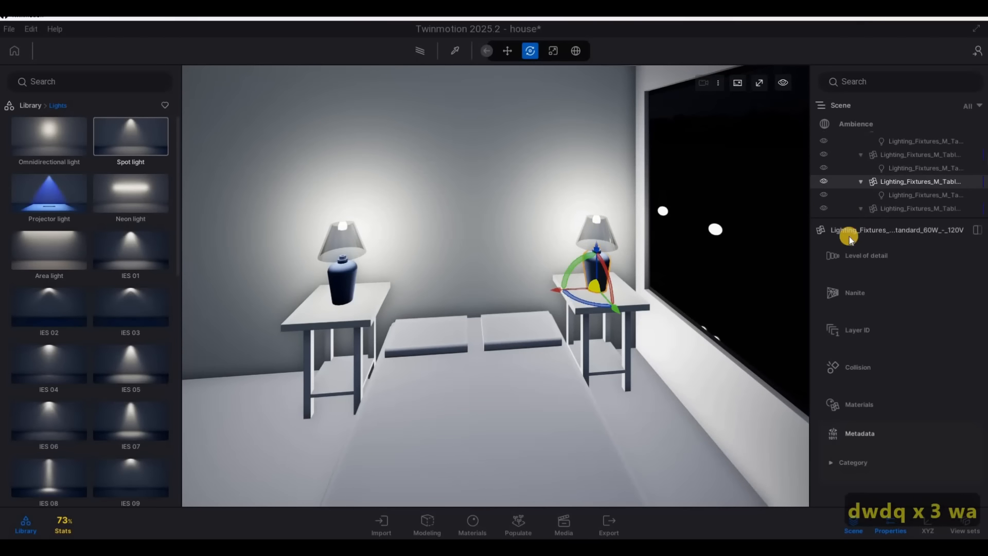
pyautogui.click(901, 196)
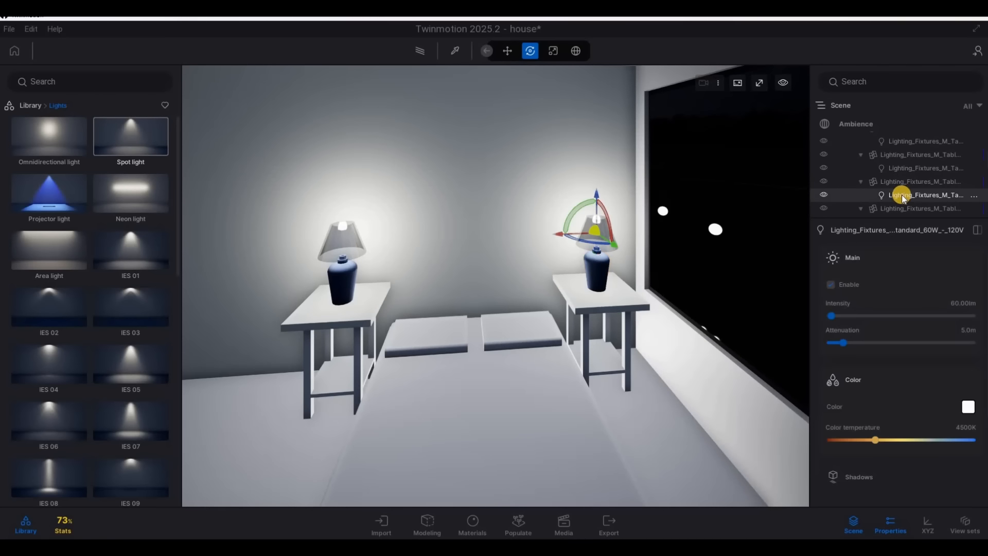
pyautogui.keyDown('shift'); pyautogui.click(905, 168); pyautogui.keyUp('shift')
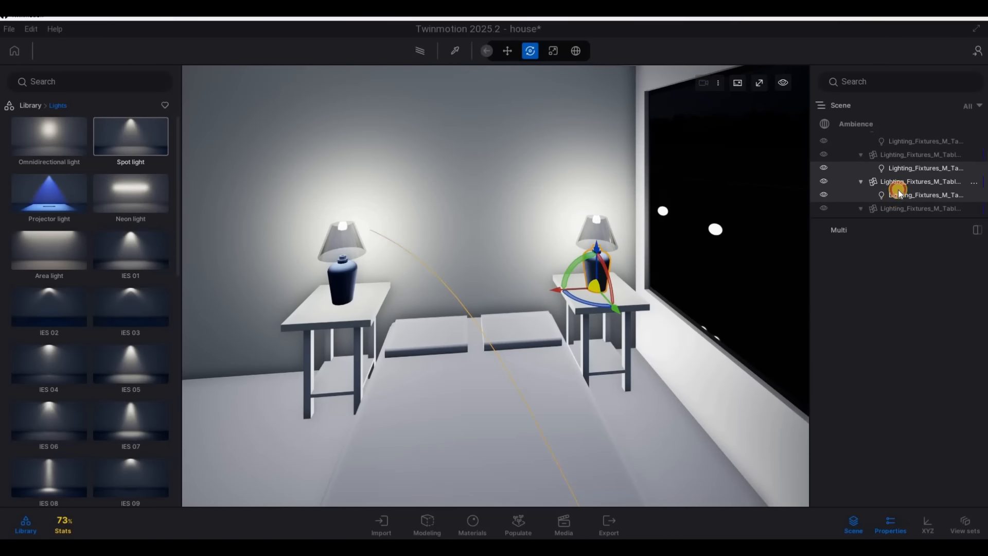
pyautogui.click(904, 194)
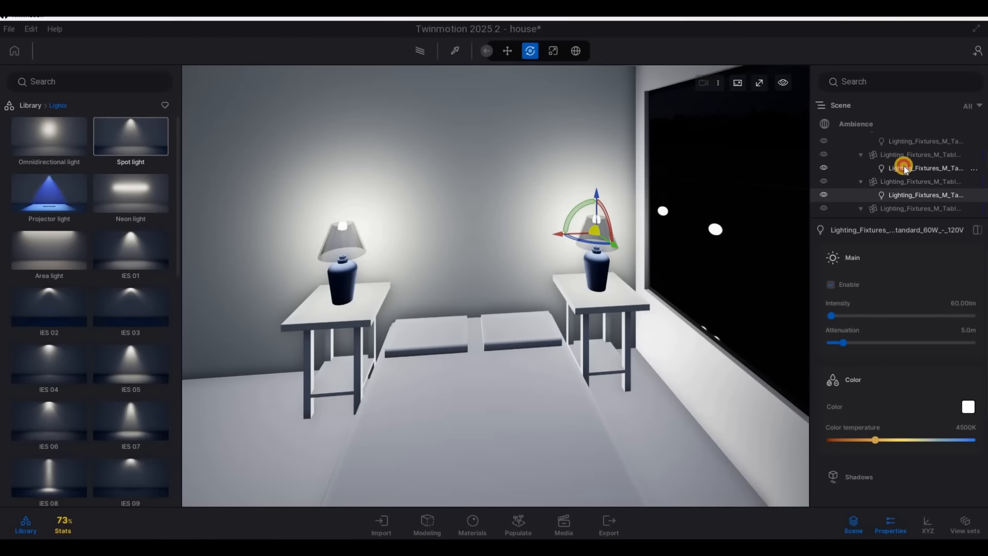
# Add the light sources of the other table lamps to the selection
pyautogui.keyDown('ctrl'); pyautogui.click(903, 167); pyautogui.keyUp('ctrl')
pyautogui.scroll(1, 906, 163)
pyautogui.keyDown('ctrl'); pyautogui.click(905, 162); pyautogui.keyUp('ctrl')
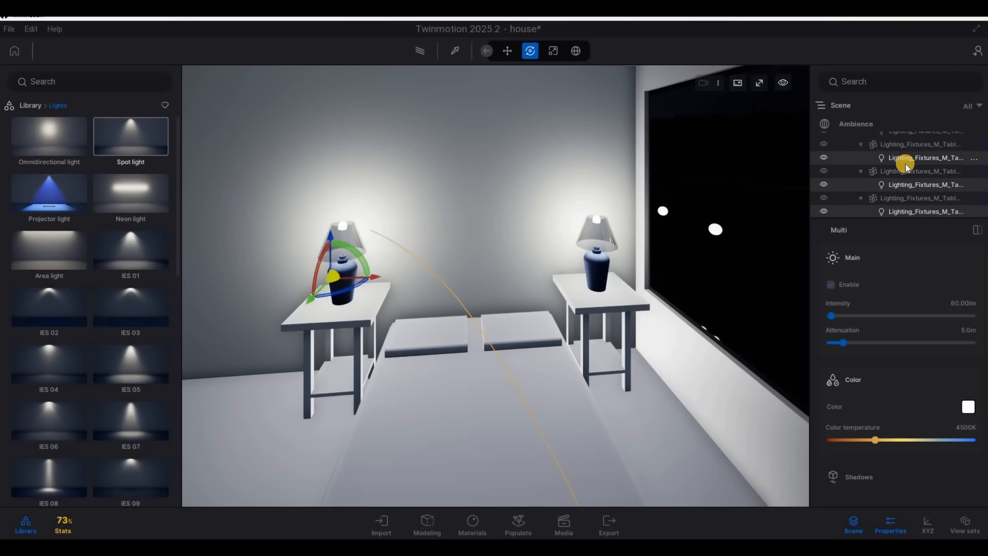
pyautogui.scroll(1, 903, 165)
pyautogui.scroll(-2, 903, 163)
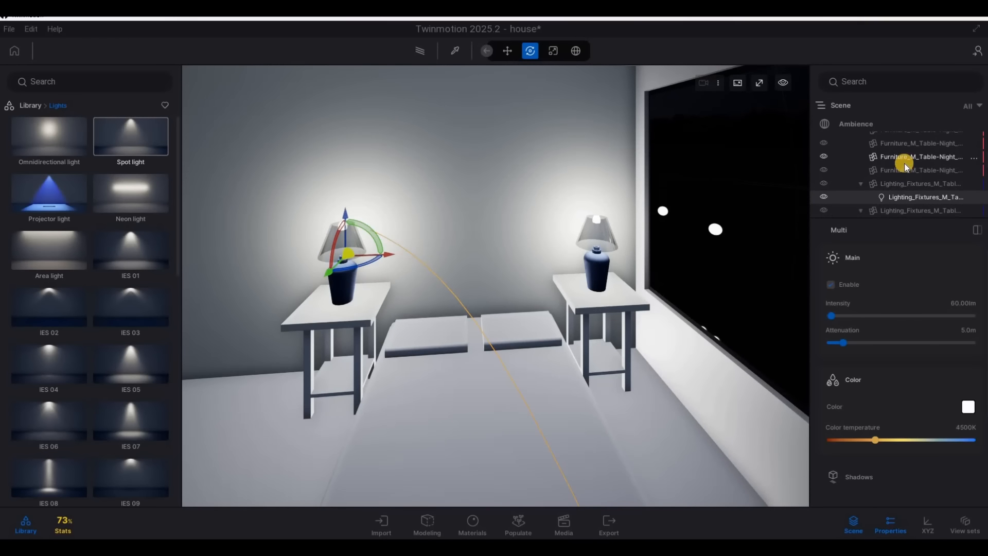
pyautogui.keyDown('ctrl'); pyautogui.click(905, 192); pyautogui.keyUp('ctrl')
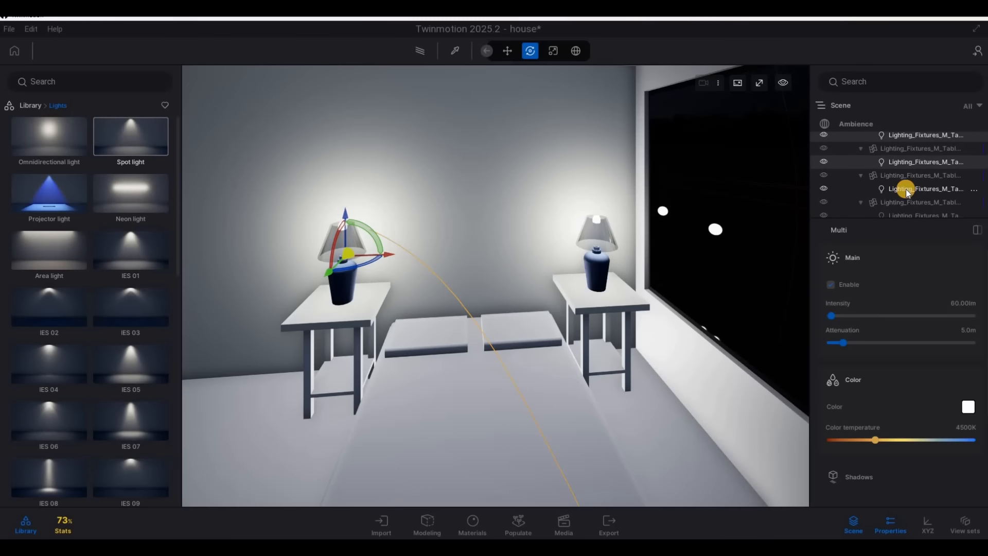
pyautogui.scroll(-3, 901, 177)
pyautogui.keyDown('ctrl'); pyautogui.click(899, 167); pyautogui.keyUp('ctrl')
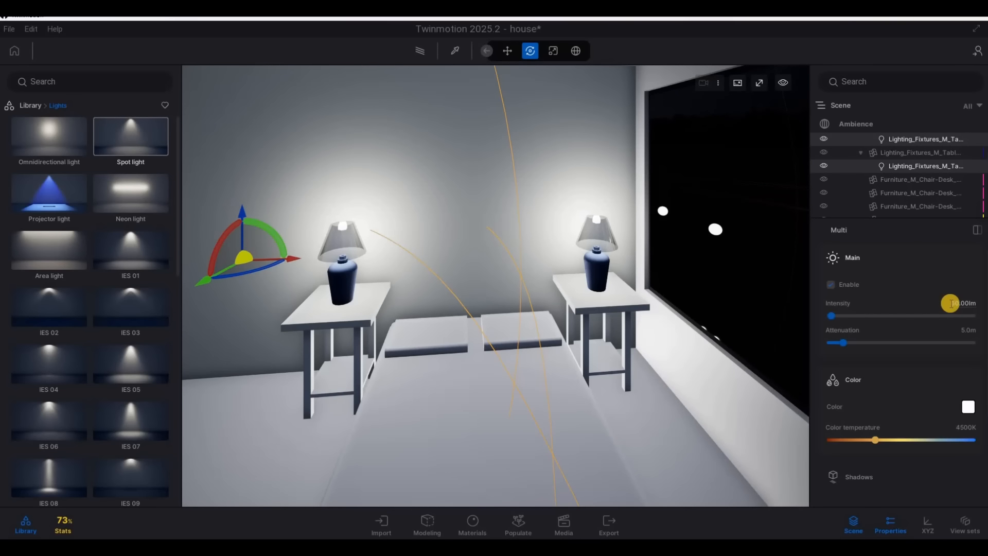
# Set the selected table lamp lights to 5 lm intensity and a warm 2365K color temperature
pyautogui.click(973, 308)
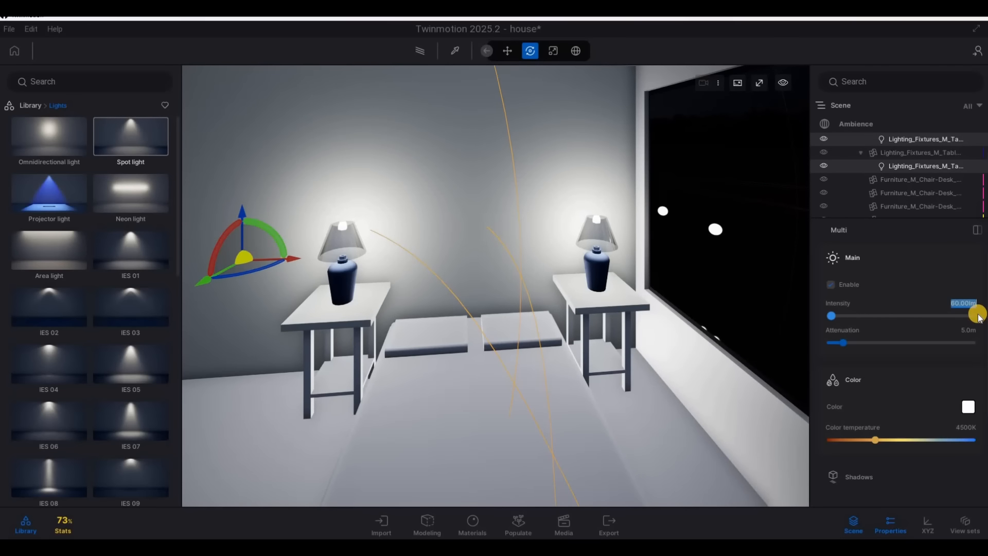
pyautogui.write('5')
pyautogui.press('Return')
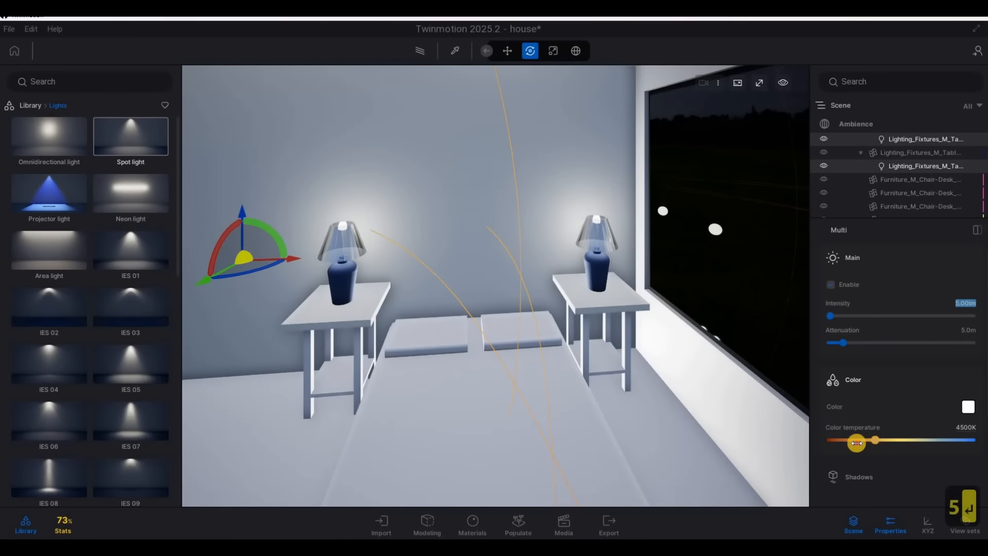
pyautogui.moveTo(856, 442); pyautogui.dragTo(848, 443)
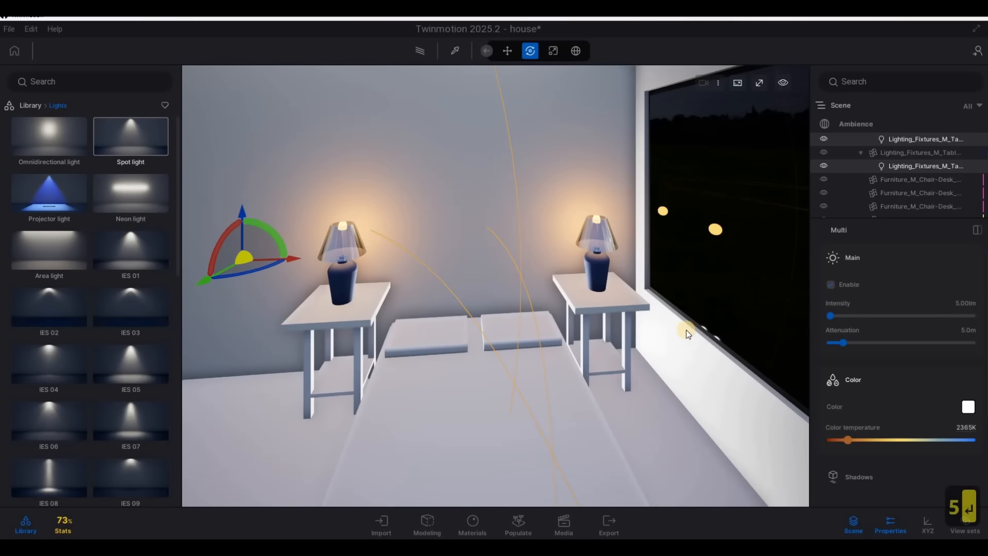
# Enter the other bedroom and select only the light source of the table lamp beside the bed
pyautogui.press('a')
pyautogui.press('s')
pyautogui.press('s')
pyautogui.press('s')
pyautogui.press('s')
pyautogui.press('s')
pyautogui.press('s')
pyautogui.press('s')
pyautogui.press('s')
pyautogui.press('s')
pyautogui.press('s')
pyautogui.press('s')
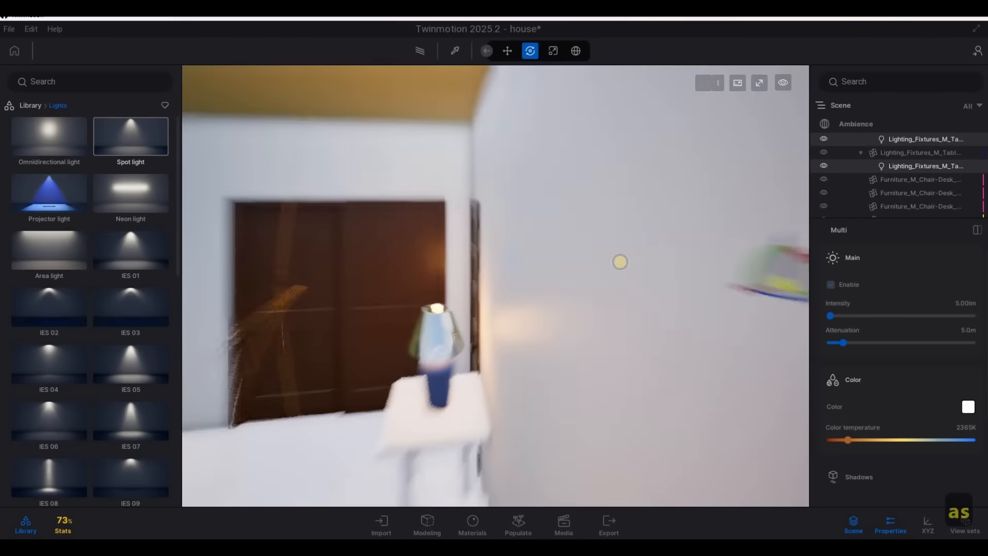
pyautogui.press('a')
pyautogui.press('w')
pyautogui.press('w')
pyautogui.press('w')
pyautogui.press('w')
pyautogui.press('w')
pyautogui.press('w')
pyautogui.press('w')
pyautogui.press('w')
pyautogui.press('w')
pyautogui.press('w')
pyautogui.press('w')
pyautogui.press('w')
pyautogui.press('w')
pyautogui.press('w')
pyautogui.press('w')
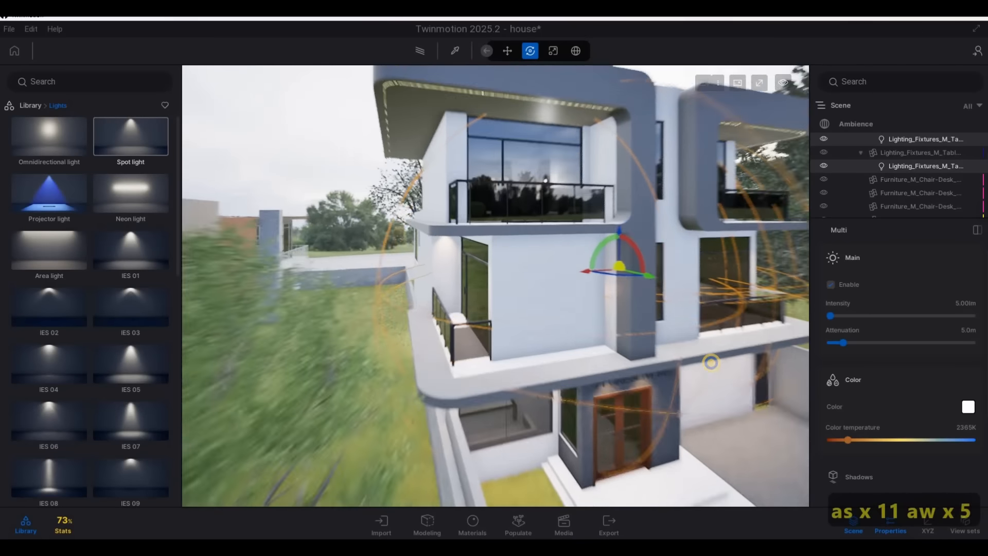
pyautogui.press('d')
pyautogui.press('s')
pyautogui.press('q')
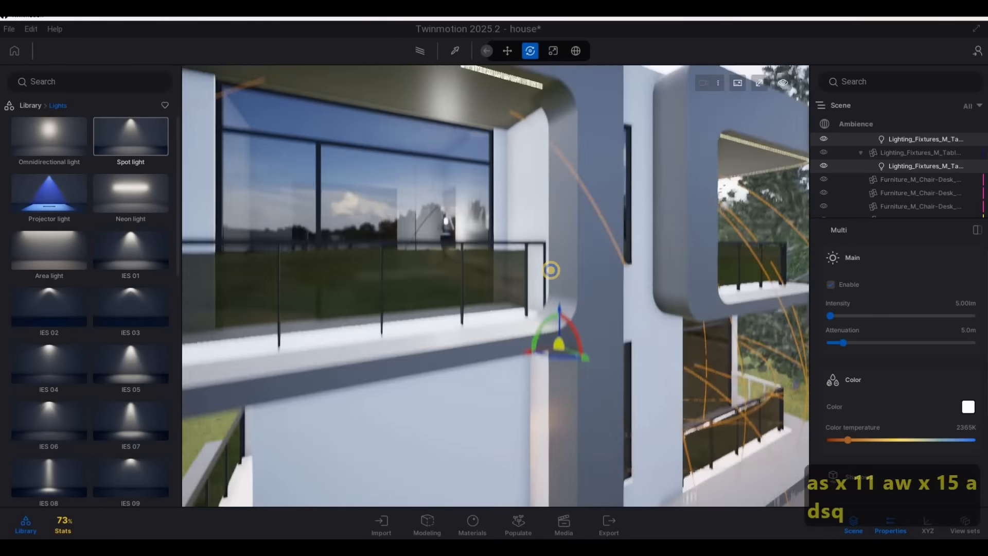
pyautogui.press('w')
pyautogui.press('w')
pyautogui.press('a')
pyautogui.press('s')
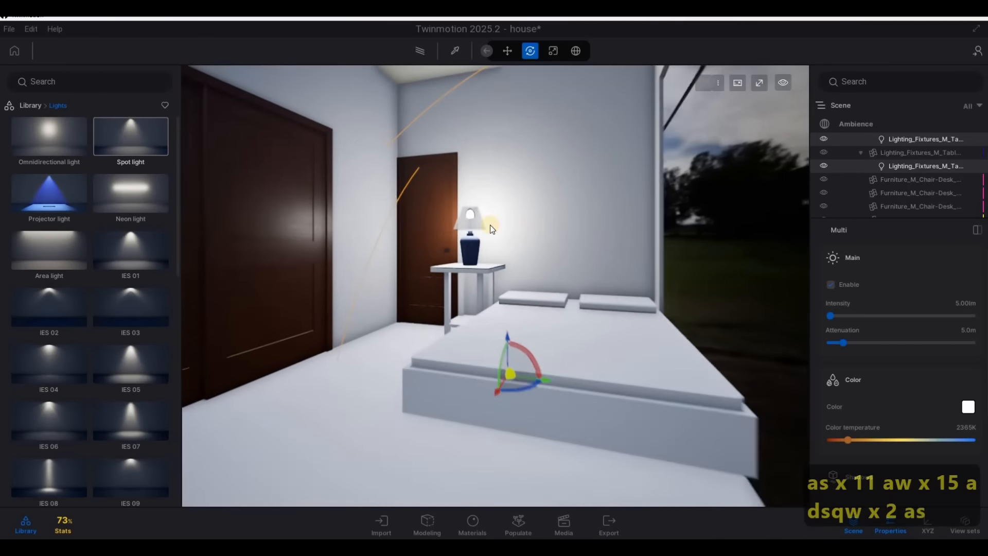
pyautogui.press('a')
pyautogui.press('d')
pyautogui.press('w')
pyautogui.press('a')
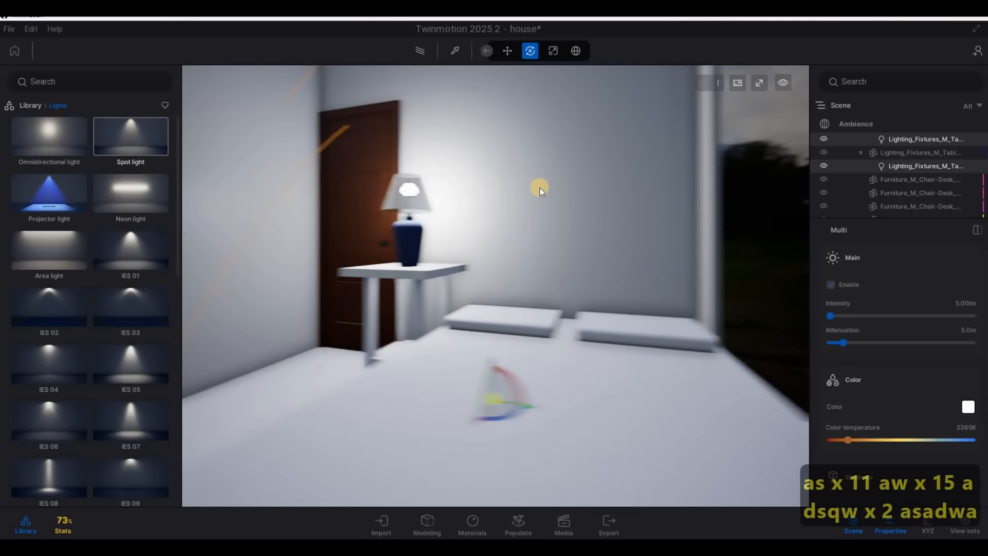
pyautogui.click(541, 188)
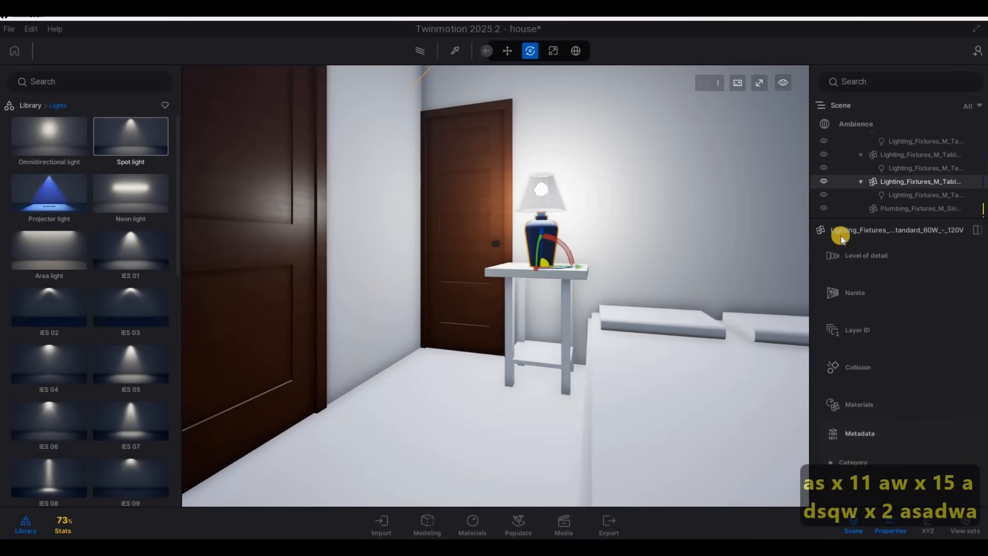
pyautogui.click(897, 198)
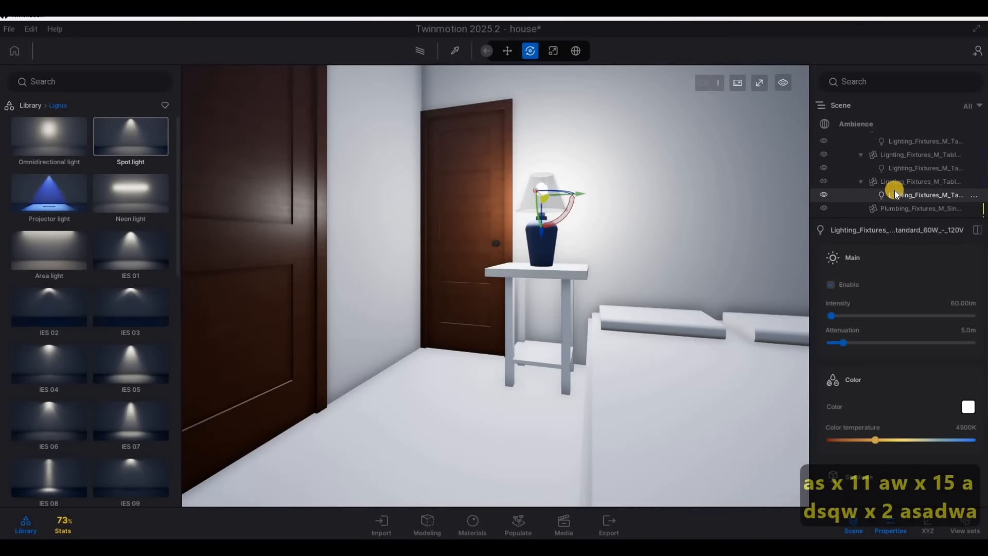
# Add the light sources of the neighbouring table lamps in the scene list to the selection
pyautogui.scroll(1, 894, 190)
pyautogui.keyDown('ctrl'); pyautogui.click(895, 188); pyautogui.keyUp('ctrl')
pyautogui.keyDown('ctrl'); pyautogui.click(897, 162); pyautogui.keyUp('ctrl')
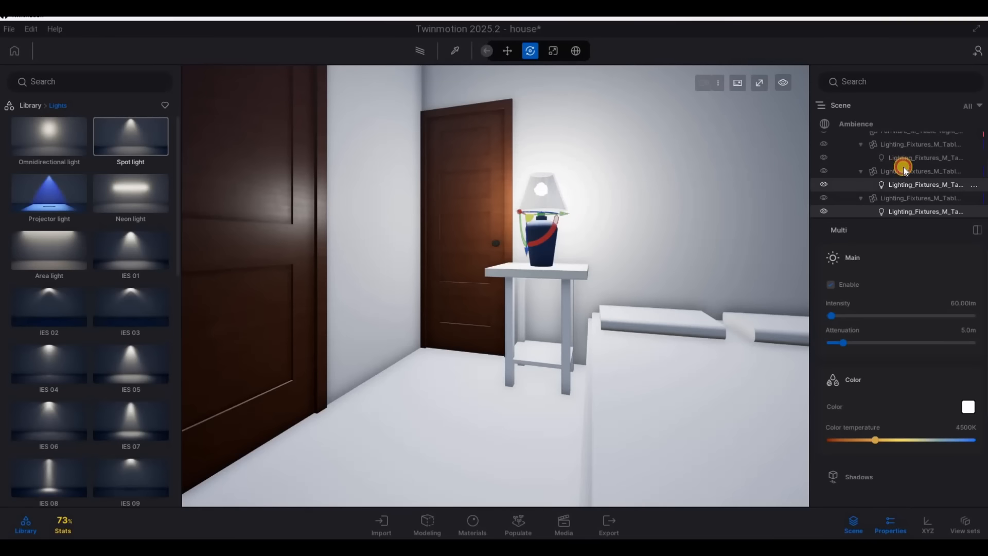
pyautogui.scroll(1, 903, 171)
pyautogui.scroll(-5, 905, 176)
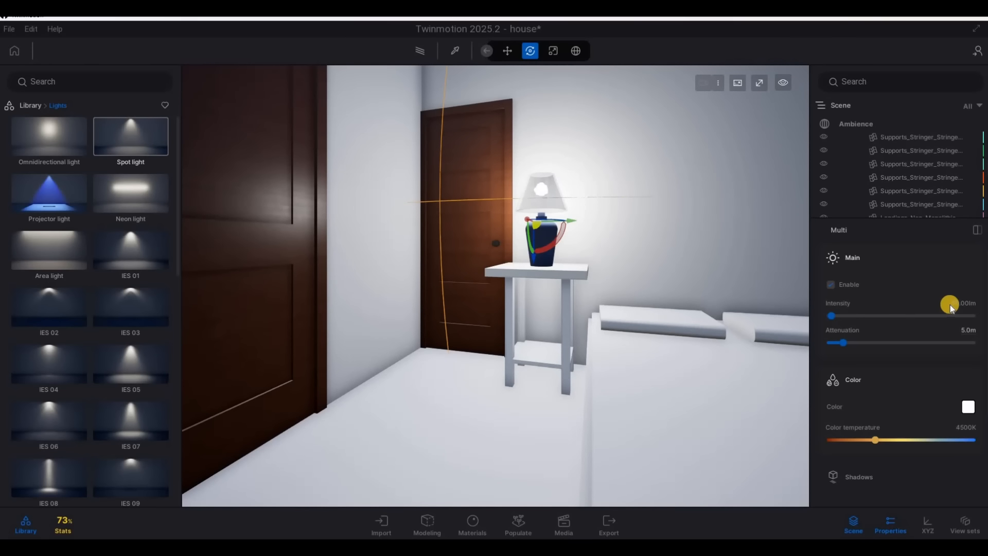
# Set the selected table lamp lights to 5 lm intensity and a warm 2204K color temperature
pyautogui.click(983, 313)
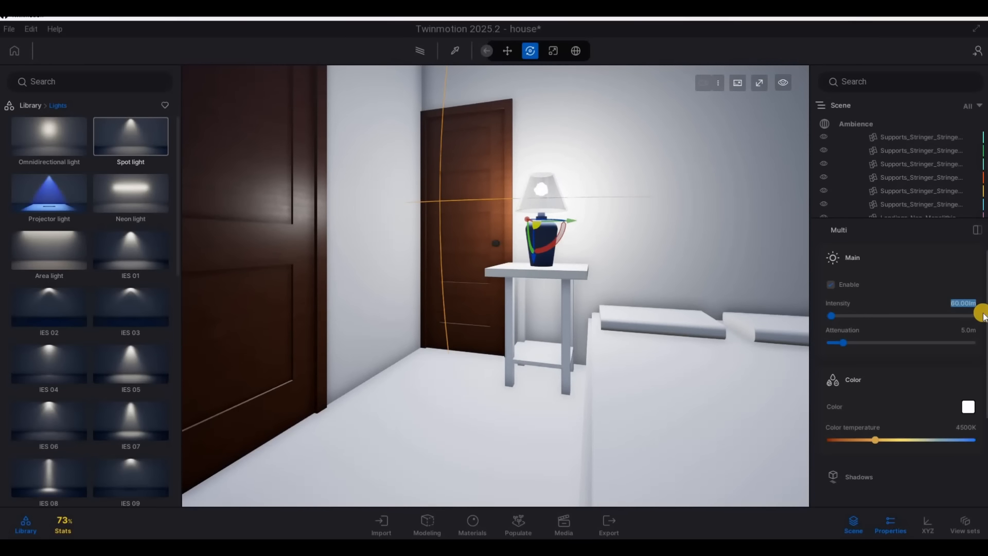
pyautogui.write('5')
pyautogui.press('Return')
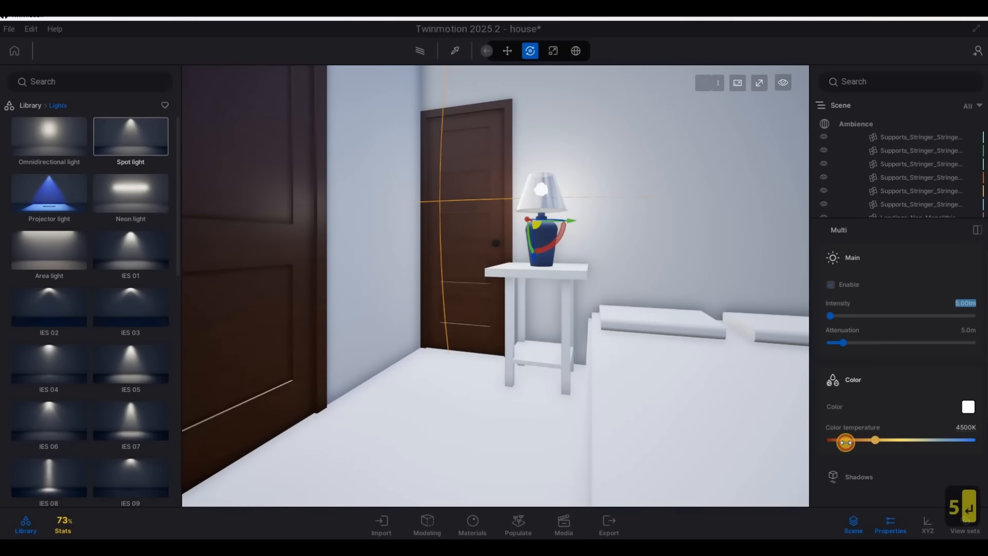
pyautogui.click(845, 441)
# Go back outside to the street view of the house, preview it in Path tracer mode, and return to the standard view
pyautogui.press('d')
pyautogui.press('s')
pyautogui.press('d')
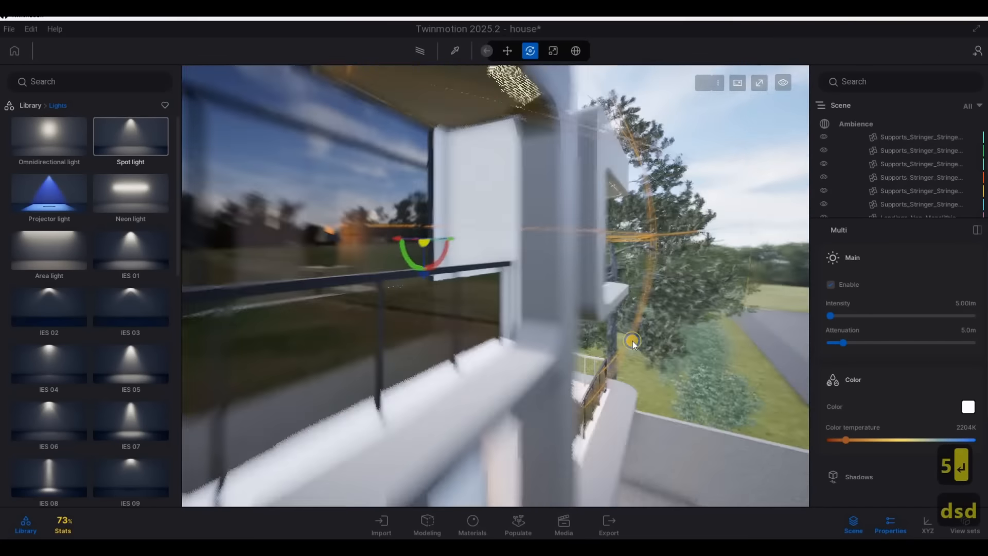
pyautogui.press('w')
pyautogui.press('w')
pyautogui.press('d')
pyautogui.press('w')
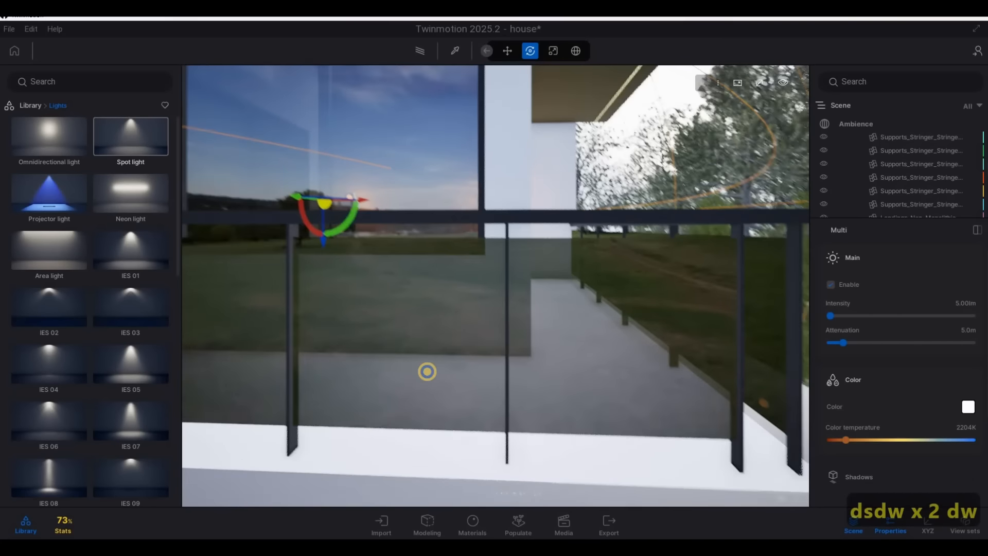
pyautogui.press('e')
pyautogui.press('a')
pyautogui.press('s')
pyautogui.press('s')
pyautogui.press('s')
pyautogui.press('s')
pyautogui.press('s')
pyautogui.press('s')
pyautogui.press('a')
pyautogui.press('e')
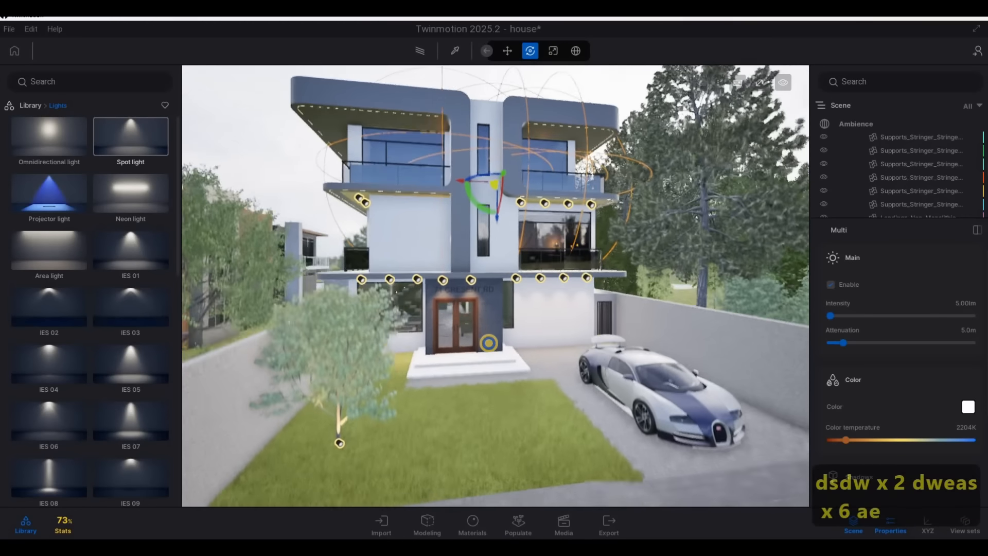
pyautogui.press('a')
pyautogui.press('s')
pyautogui.press('e')
pyautogui.click(420, 51)
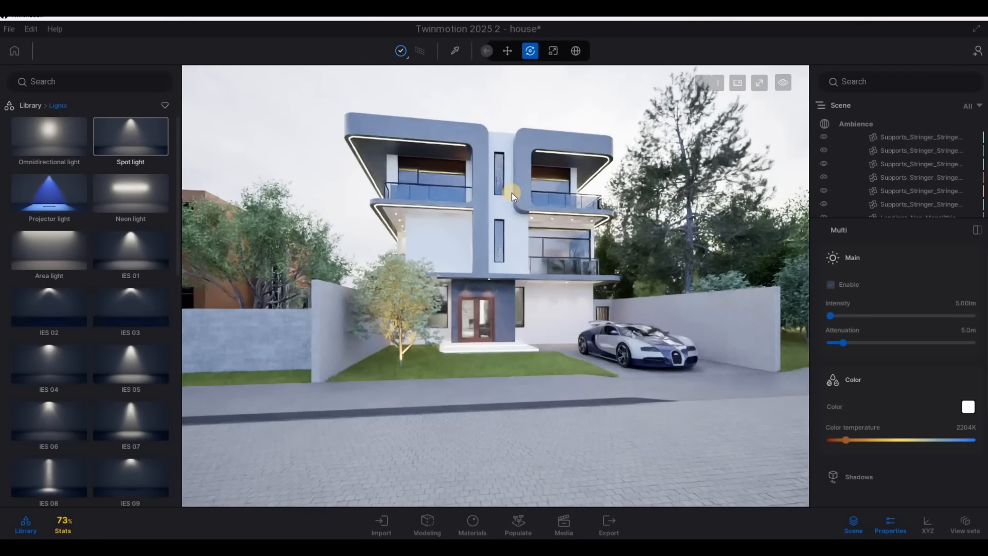
pyautogui.click(423, 54)
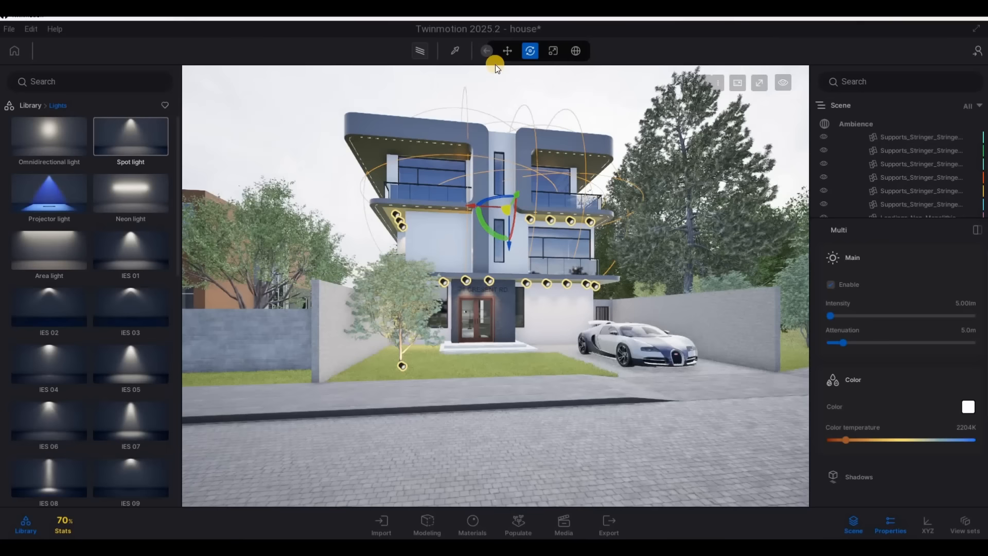
# Set the windows' Clear glass material to 11% opacity intensity and 0.20 Fresnel opacity, and preview the result in Path tracer mode
pyautogui.press('t')
pyautogui.click(554, 180)
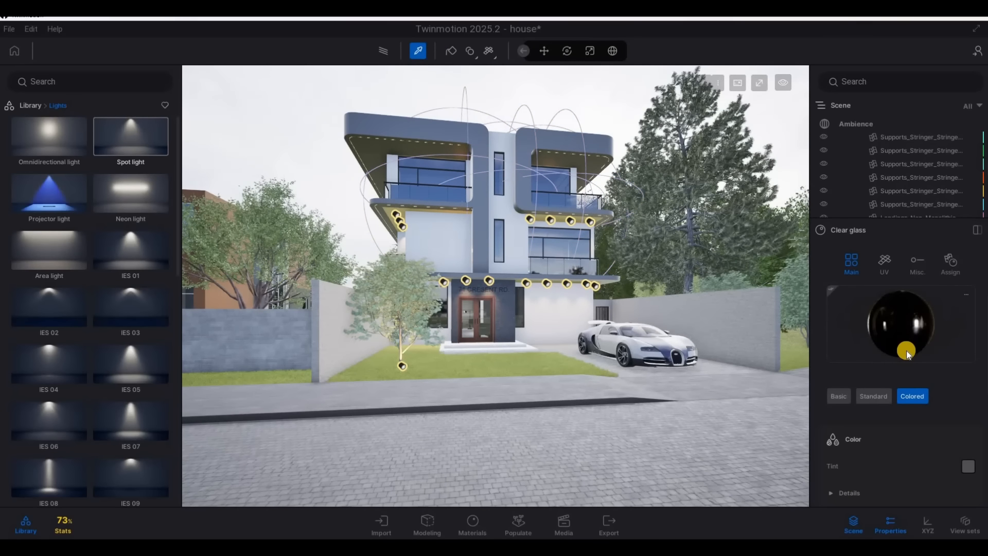
pyautogui.scroll(-3, 904, 360)
pyautogui.scroll(-2, 850, 473)
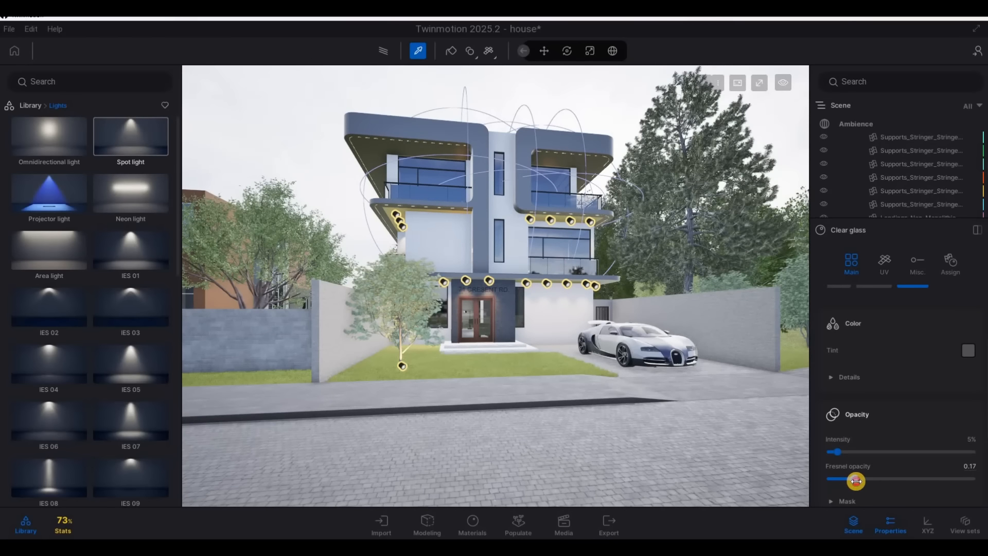
pyautogui.moveTo(855, 481); pyautogui.dragTo(846, 479)
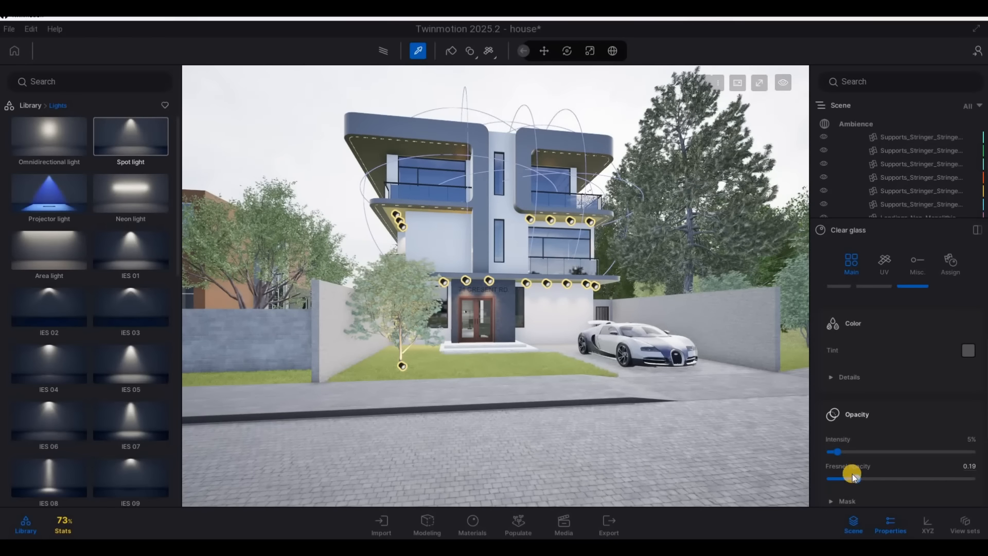
pyautogui.moveTo(841, 453); pyautogui.dragTo(844, 447)
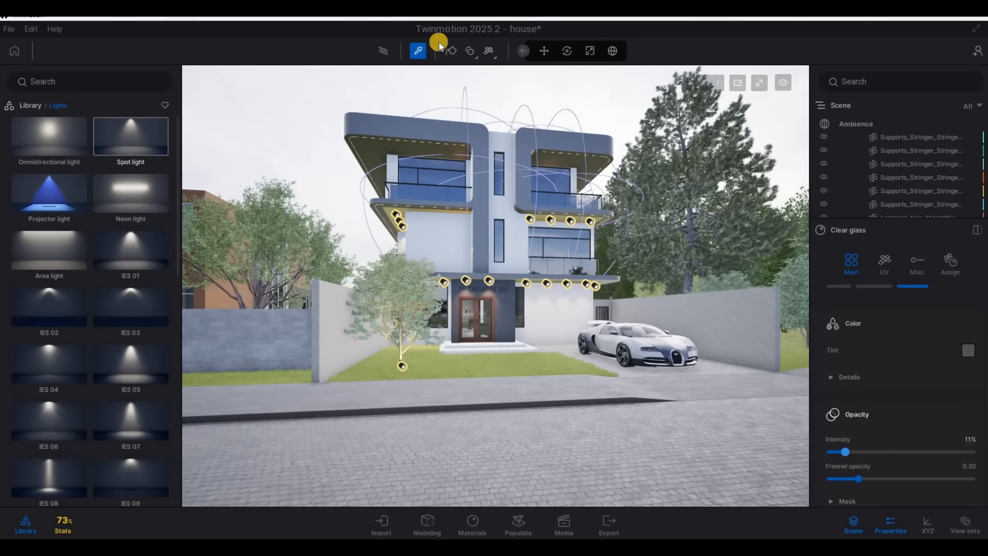
pyautogui.click(380, 53)
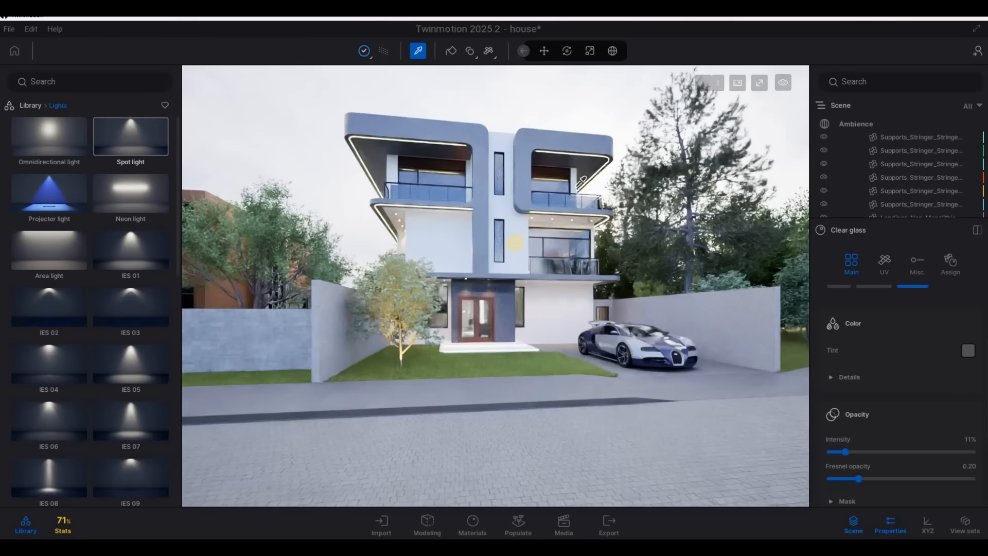
pyautogui.click(384, 52)
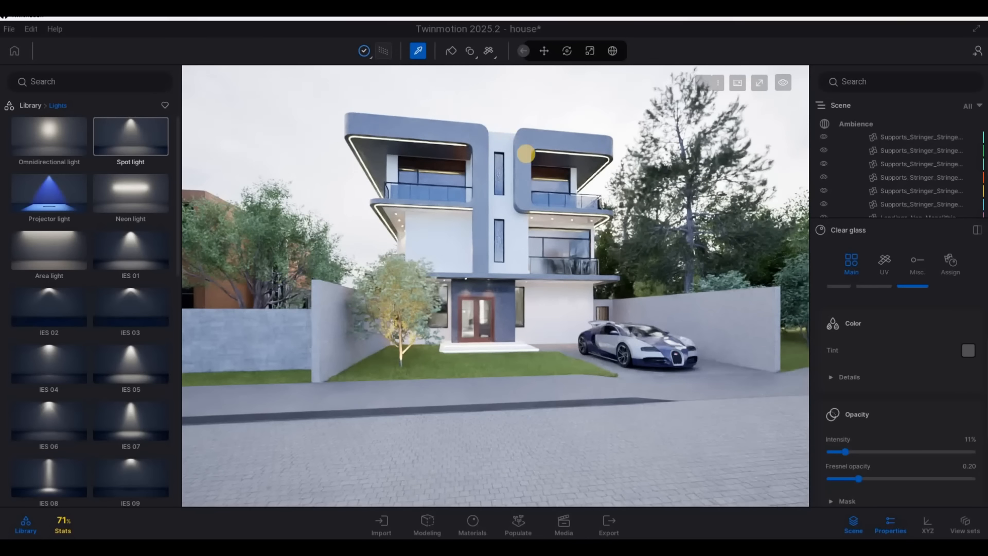
# Leave material picking, clear the selection, and frame the house front nearly straight on from the street
pyautogui.press('s')
pyautogui.press('d')
pyautogui.press('a')
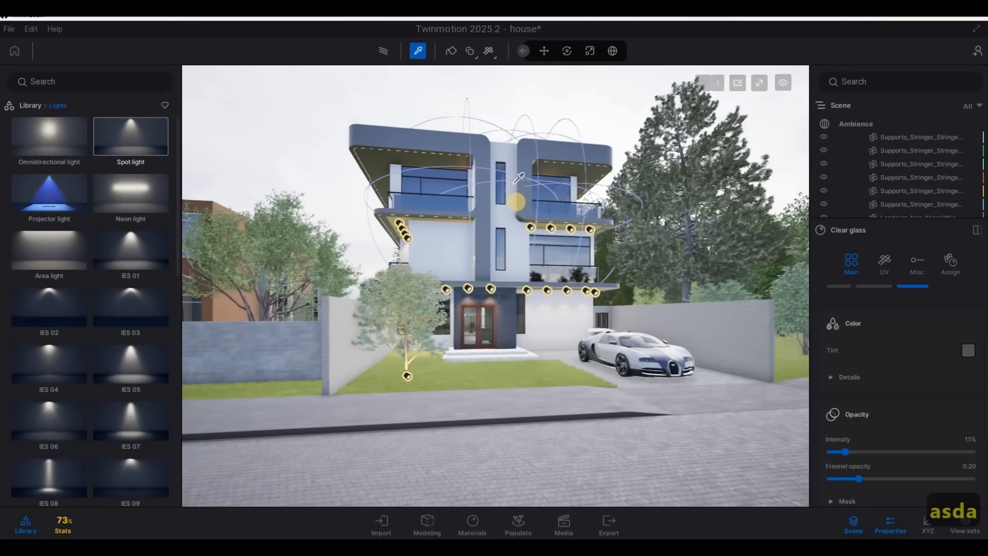
pyautogui.press('Escape')
pyautogui.press('Escape')
pyautogui.click(513, 217)
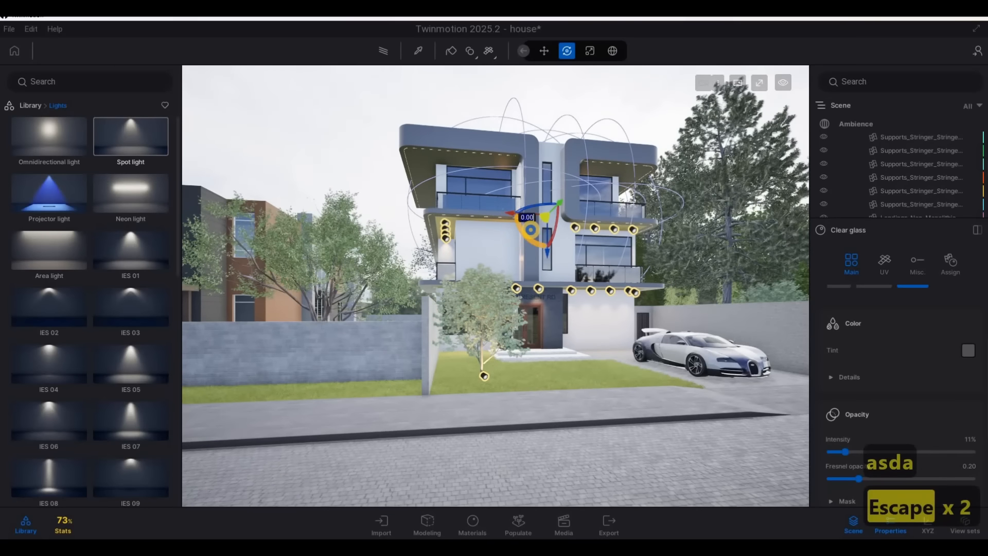
pyautogui.press('d')
pyautogui.press('a')
pyautogui.press('e')
pyautogui.press('q')
pyautogui.press('d')
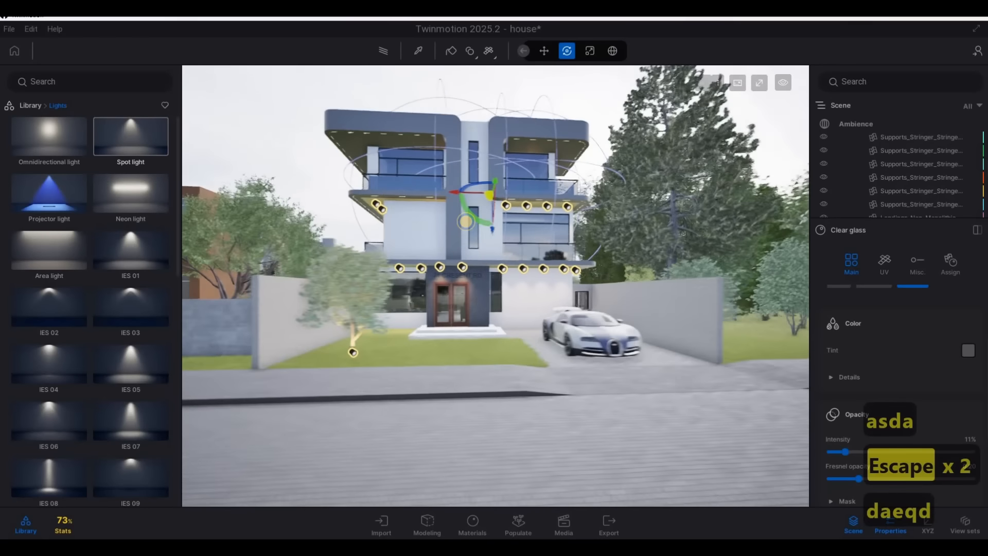
pyautogui.press('a')
pyautogui.press('w')
pyautogui.press('d')
pyautogui.press('s')
pyautogui.press('s')
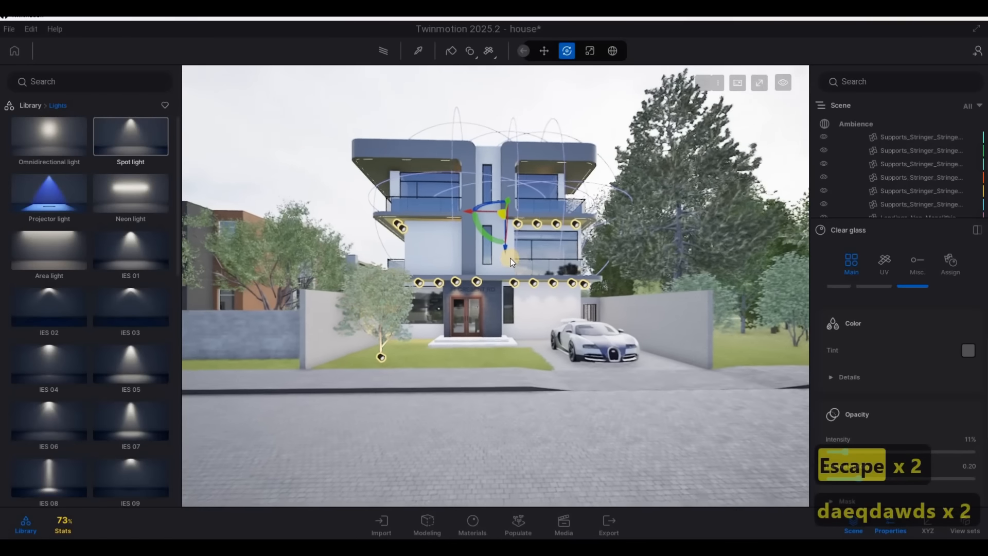
pyautogui.press('Escape')
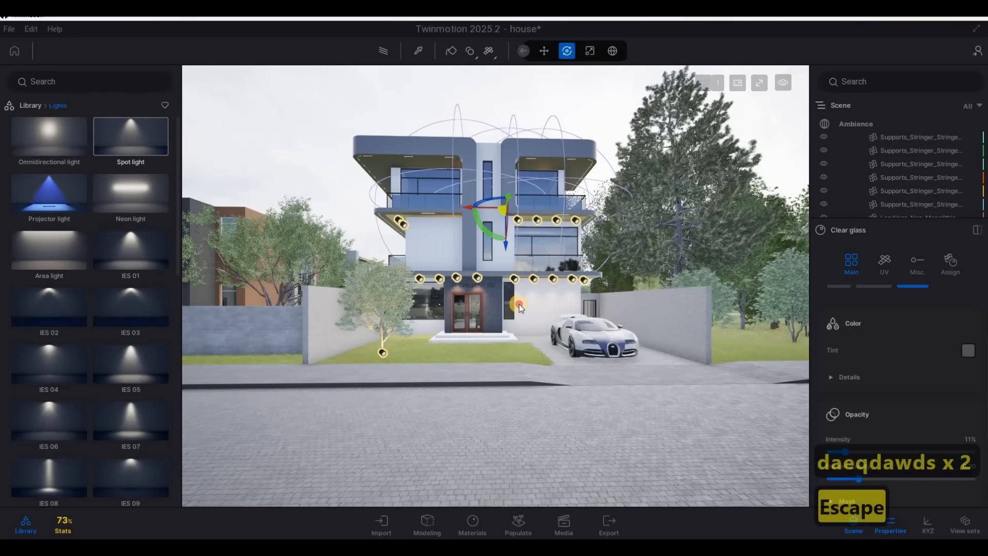
pyautogui.click(532, 286)
pyautogui.press('Escape')
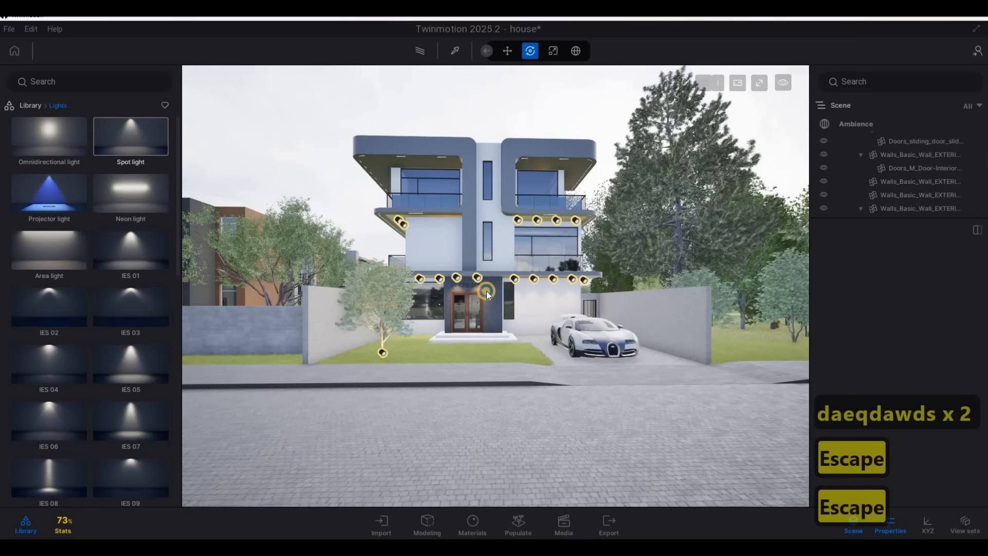
pyautogui.press('d')
pyautogui.press('a')
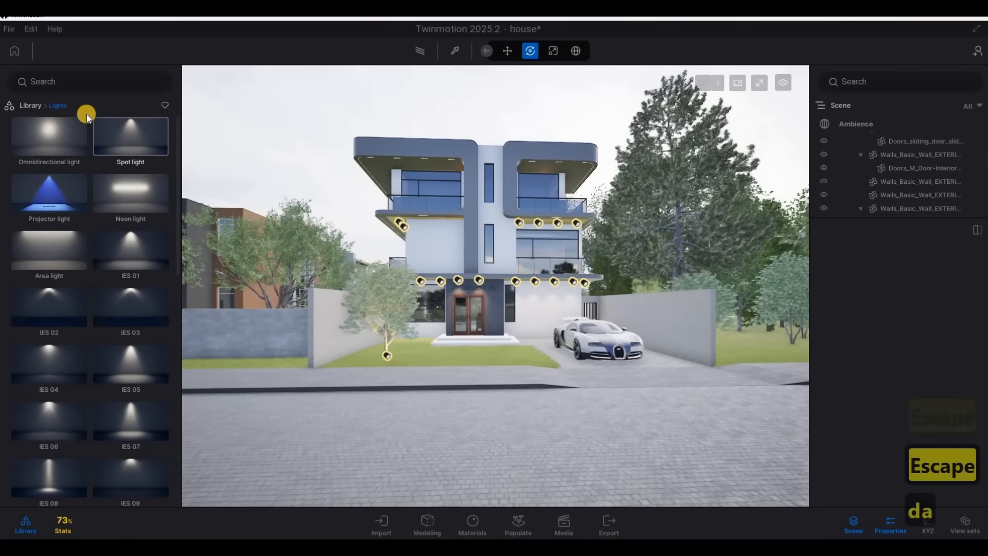
# Return the library to its main categories, open the Media dock for images, and reframe the whole house front with the car
pyautogui.click(36, 106)
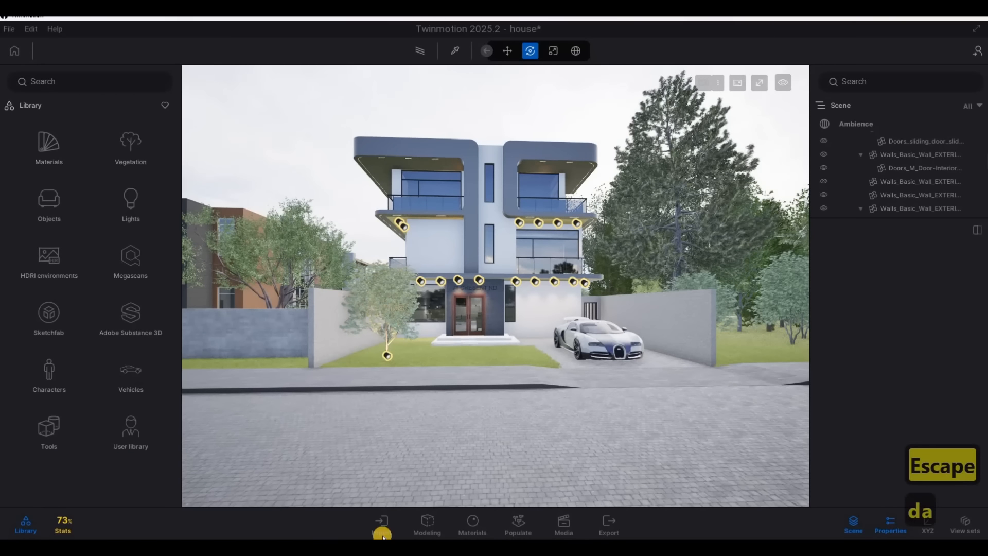
pyautogui.click(556, 523)
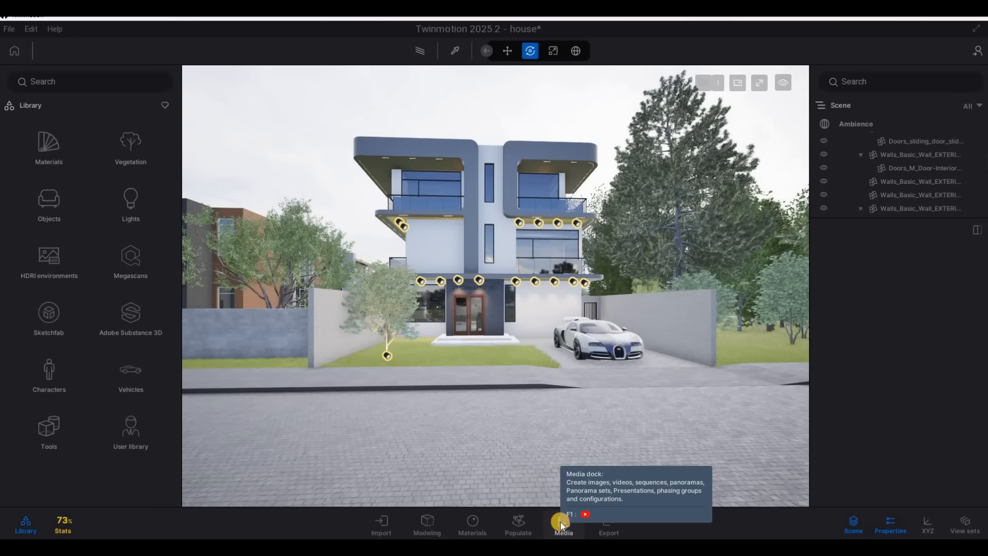
pyautogui.click(560, 522)
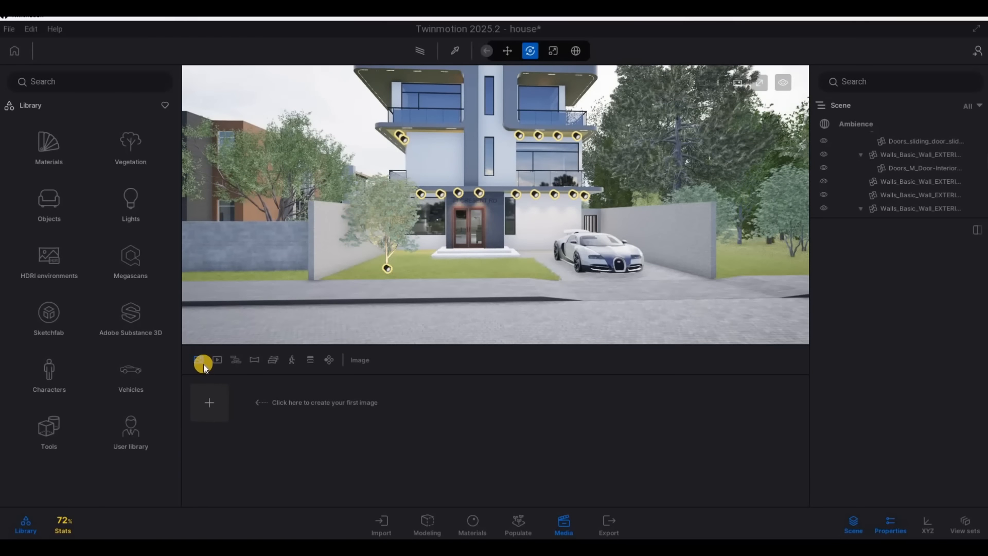
pyautogui.moveTo(531, 221); pyautogui.dragTo(524, 243, button='right')
pyautogui.press('w')
pyautogui.press('d')
pyautogui.press('s')
pyautogui.press('a')
pyautogui.press('d')
pyautogui.press('e')
pyautogui.press('a')
pyautogui.press('d')
# Open the scene's Ambience camera settings and expand the lens details to review them
pyautogui.click(850, 122)
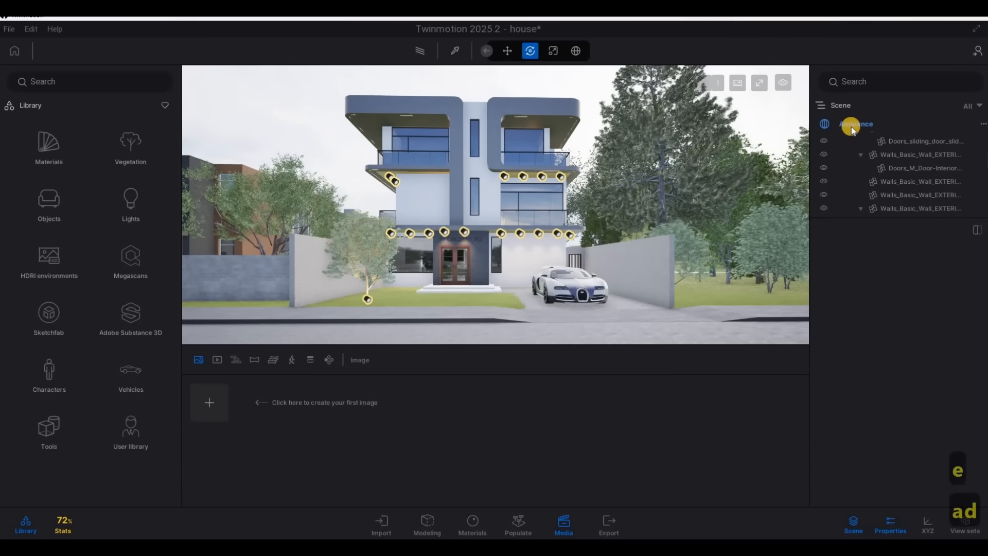
pyautogui.click(884, 230)
pyautogui.click(884, 254)
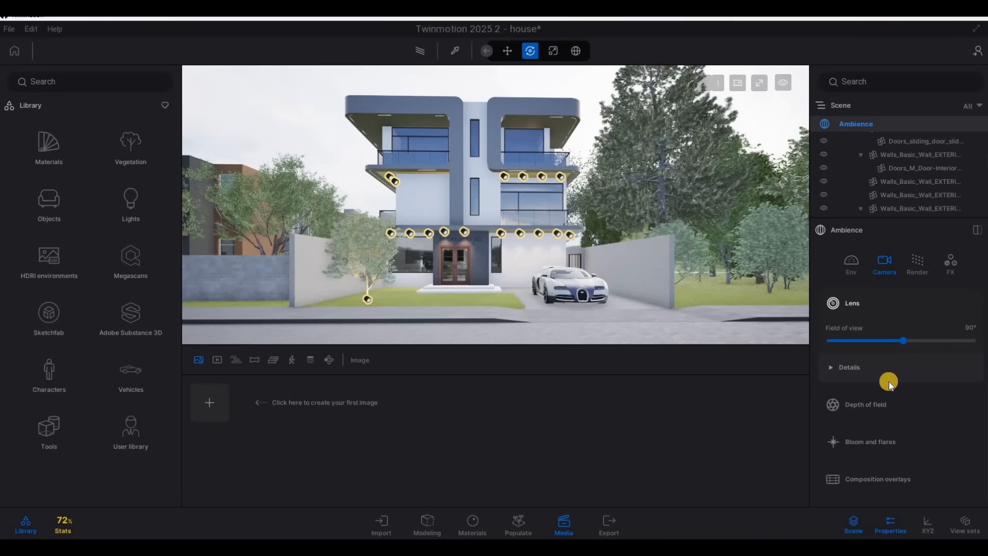
pyautogui.click(877, 375)
pyautogui.scroll(-2, 870, 391)
pyautogui.scroll(1, 869, 381)
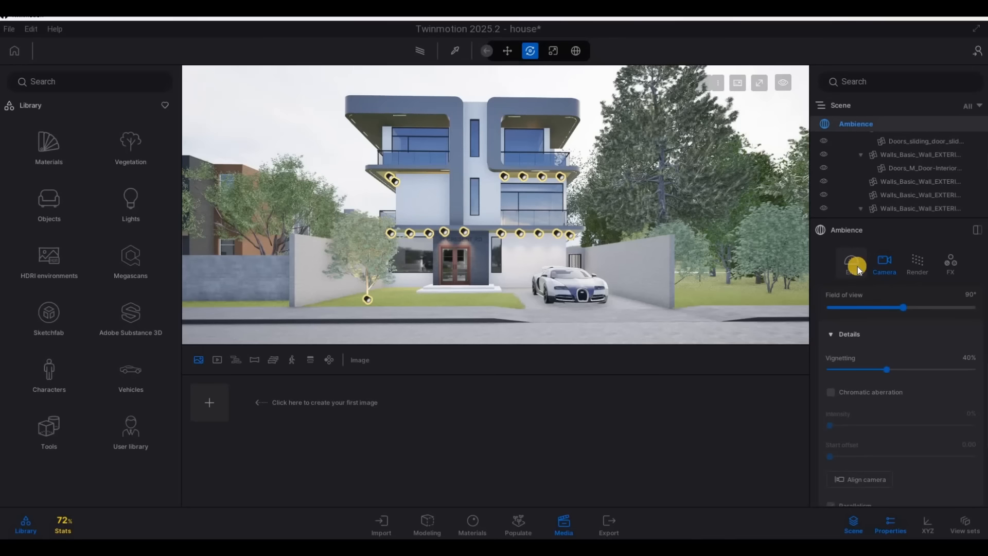
# Review the Ambience render settings and set the Real time global illumination to Standard
pyautogui.click(911, 260)
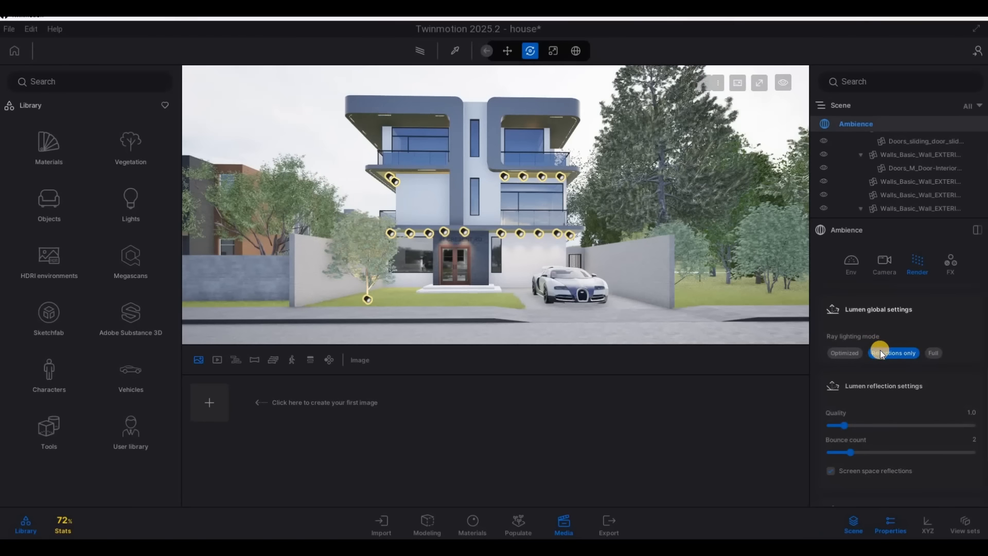
pyautogui.scroll(-7, 879, 368)
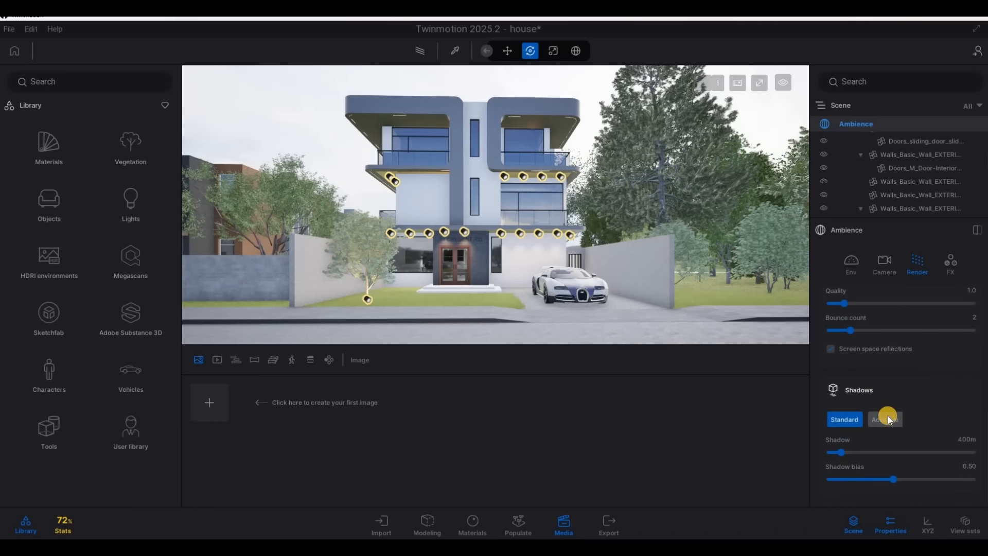
pyautogui.scroll(7, 890, 406)
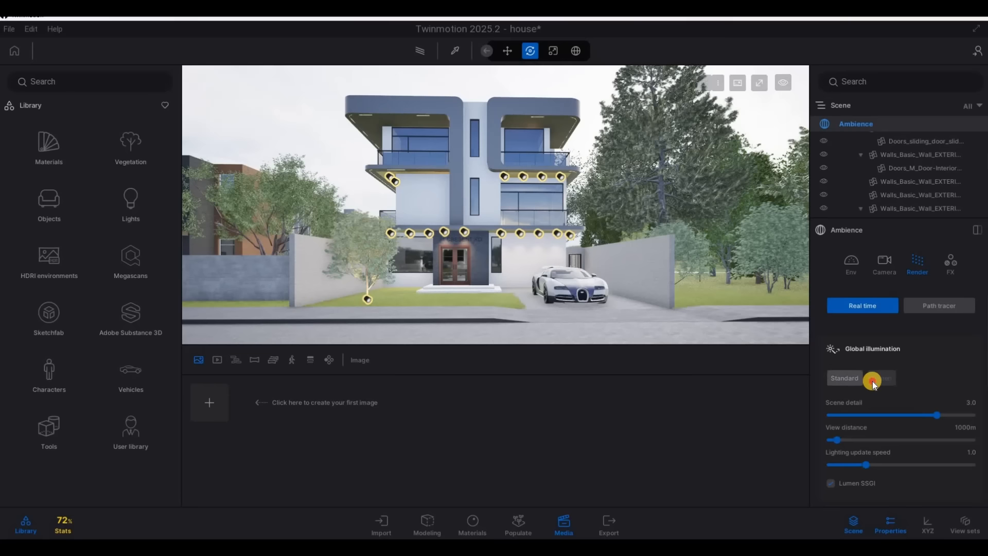
pyautogui.click(847, 378)
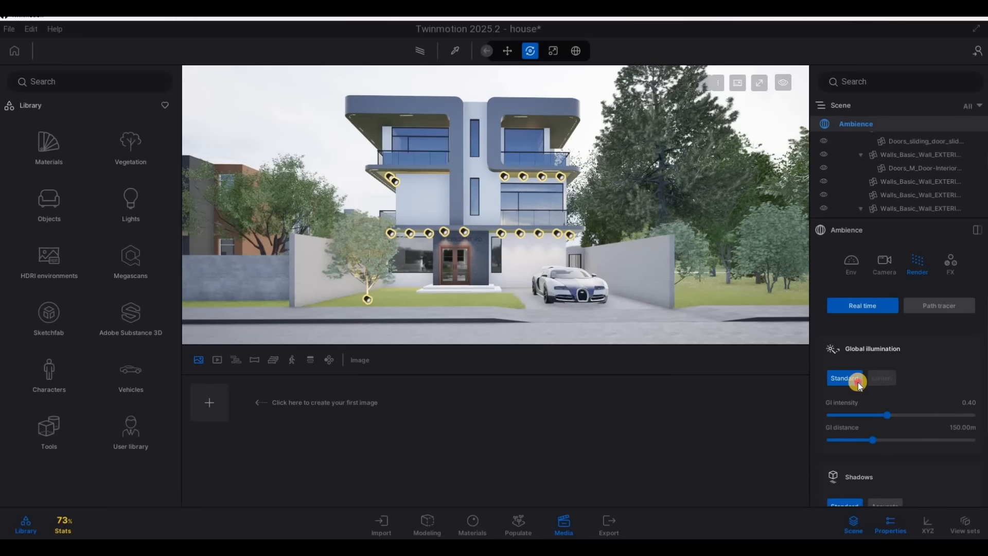
pyautogui.click(932, 303)
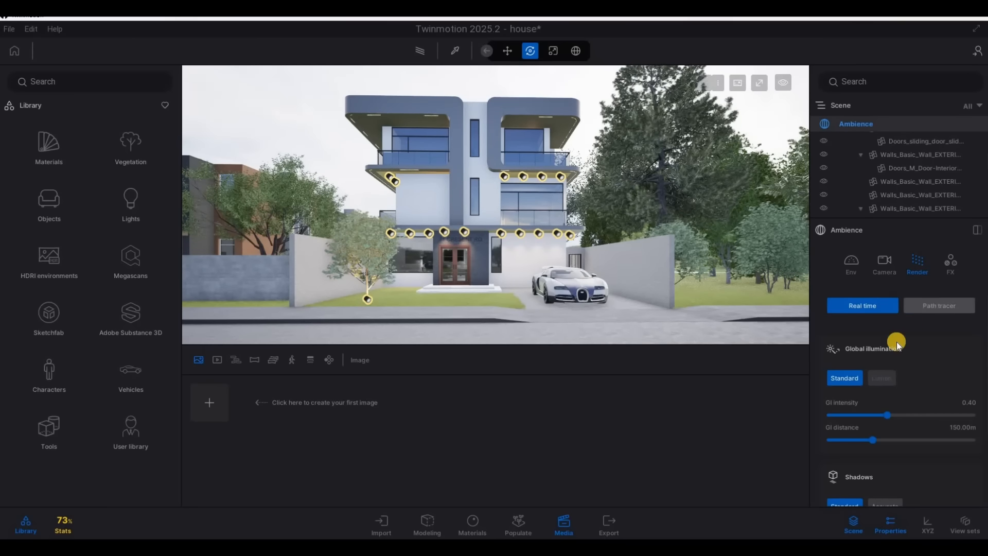
pyautogui.click(878, 310)
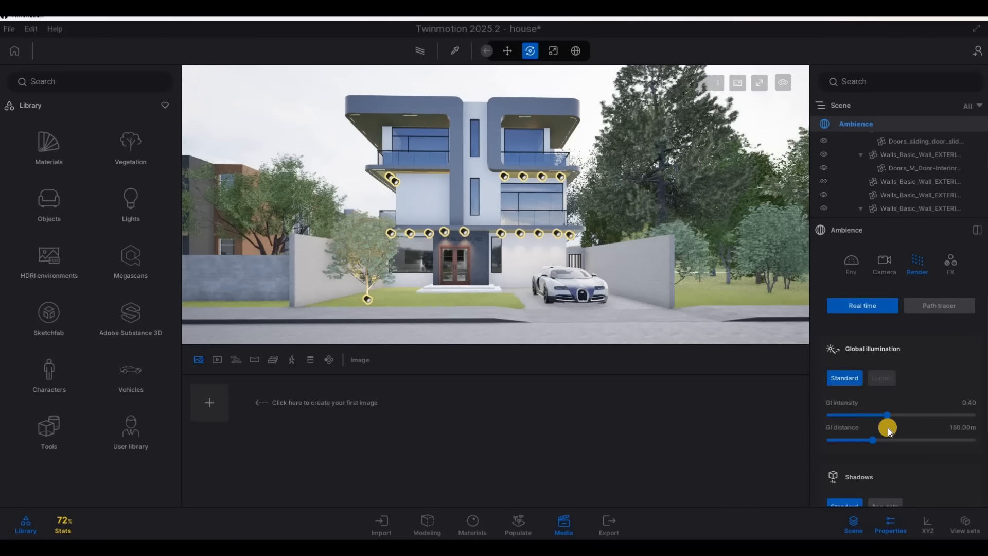
pyautogui.scroll(-2, 880, 316)
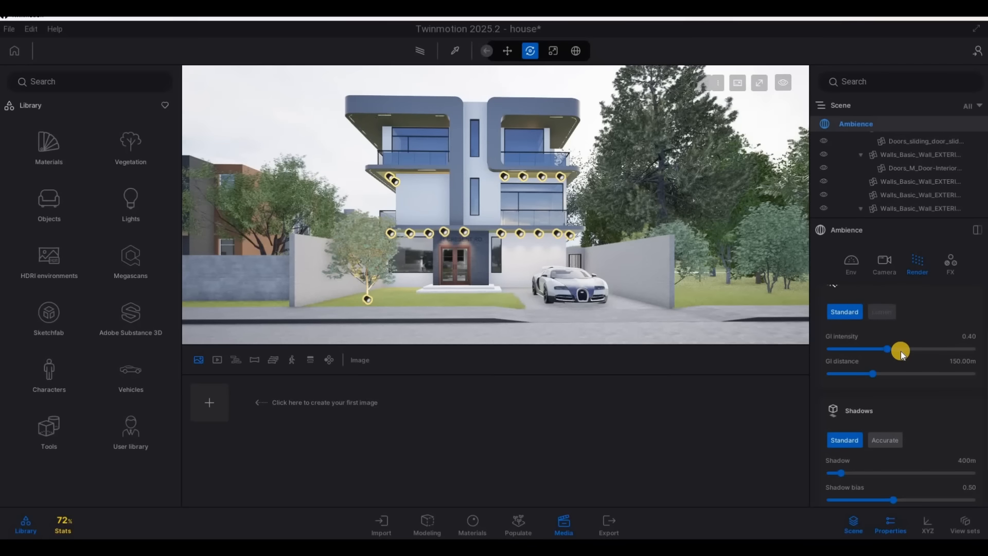
pyautogui.scroll(2, 902, 355)
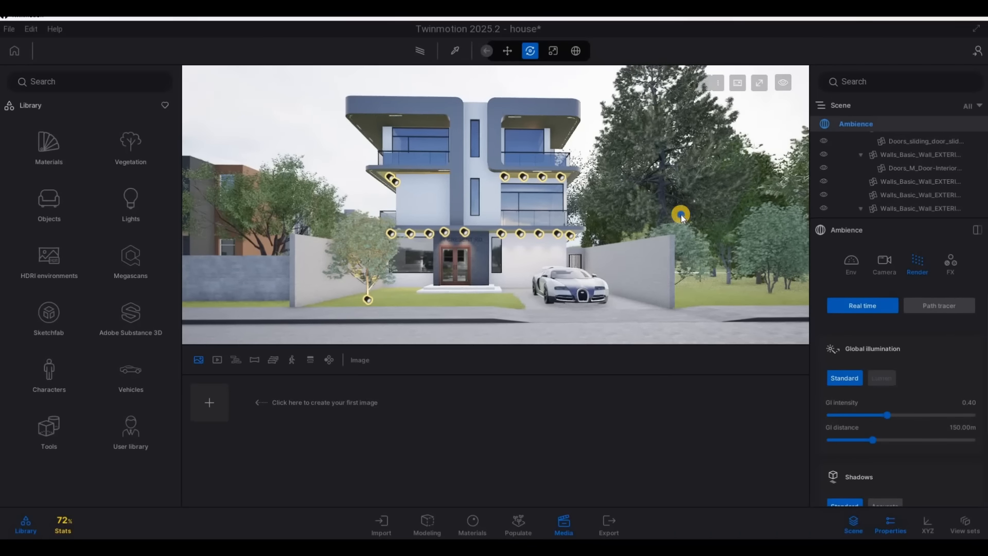
# Adjust the street view of the house slightly, preview it with the Path tracer, and return to Real time rendering
pyautogui.press('w')
pyautogui.press('s')
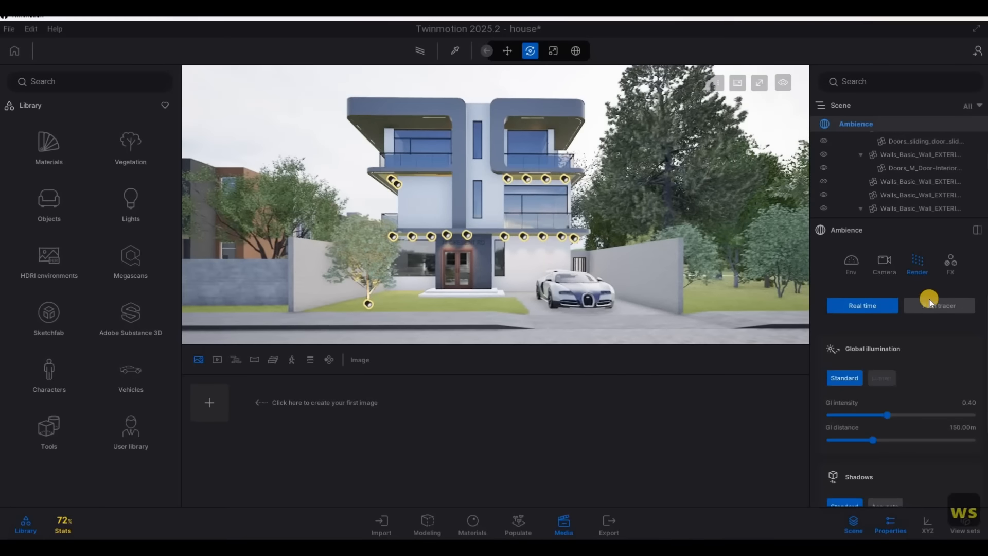
pyautogui.click(933, 303)
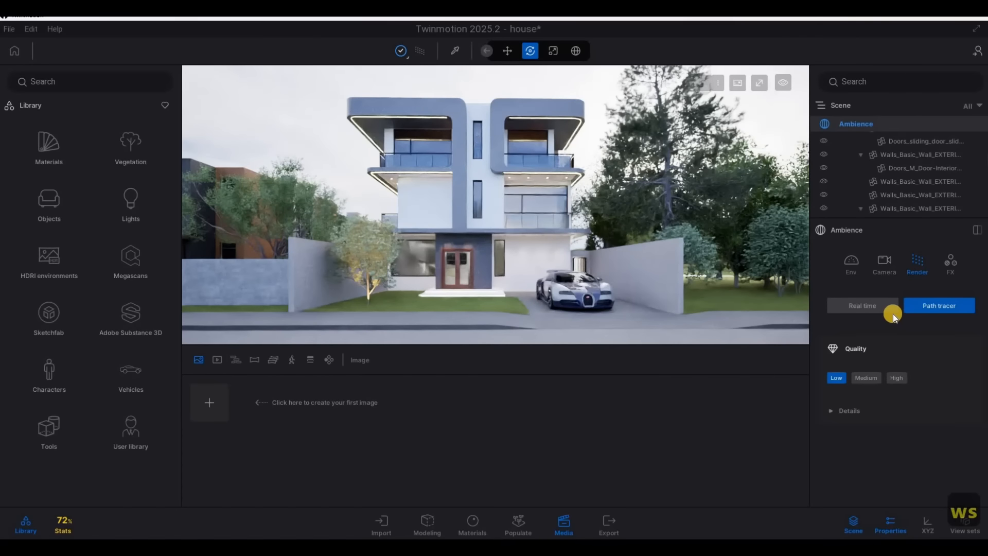
pyautogui.click(875, 310)
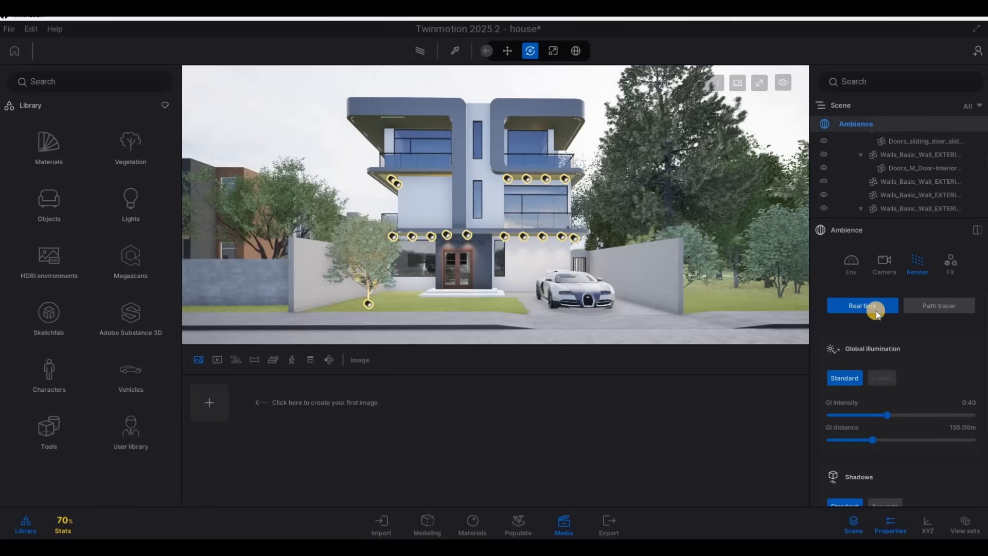
# Set the Path tracer quality to High, expand its details, preview the house, and return to Real time rendering
pyautogui.click(904, 311)
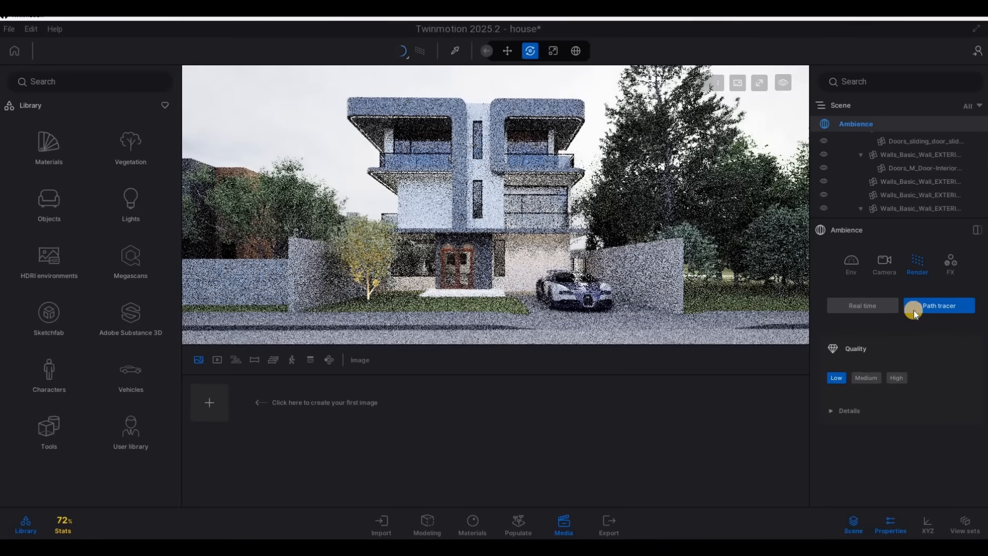
pyautogui.click(895, 378)
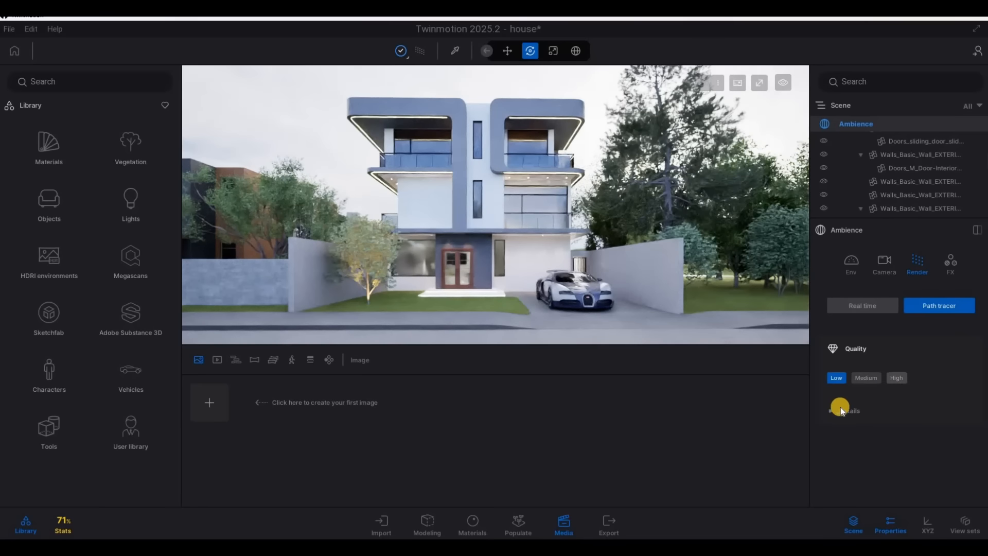
pyautogui.click(832, 412)
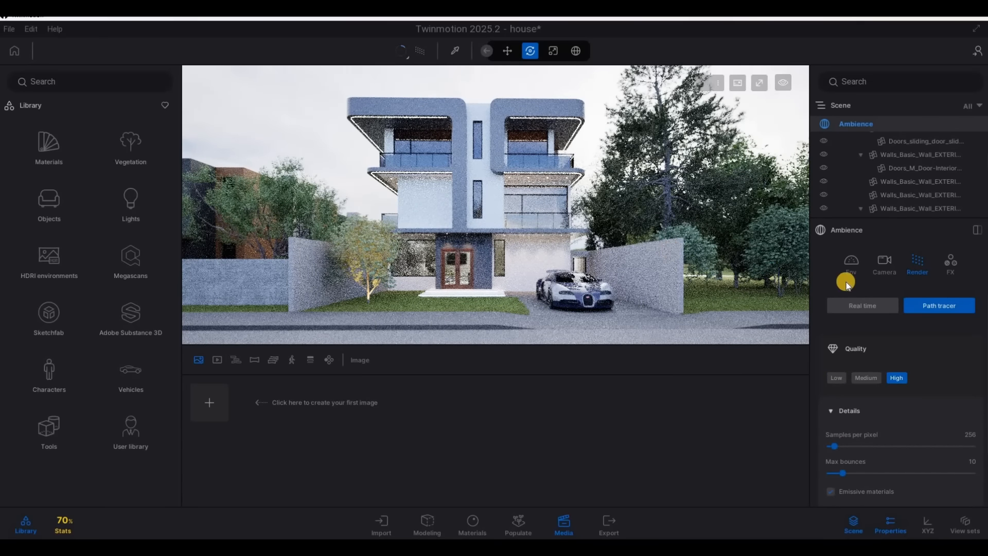
pyautogui.moveTo(716, 250)
pyautogui.mouseDown(button='right')
pyautogui.moveTo(708, 249)
pyautogui.moveTo(738, 255)
pyautogui.mouseUp(button='right')
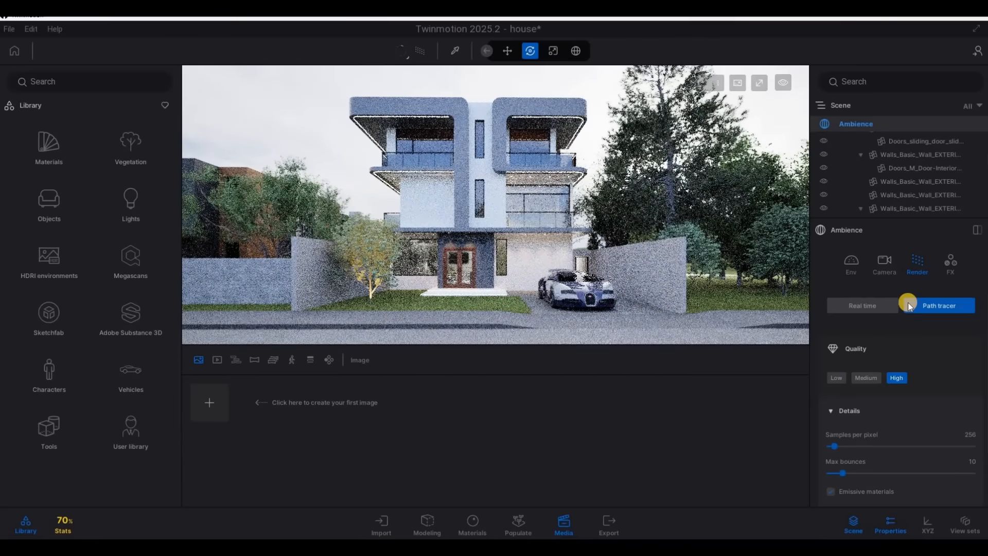
pyautogui.click(887, 303)
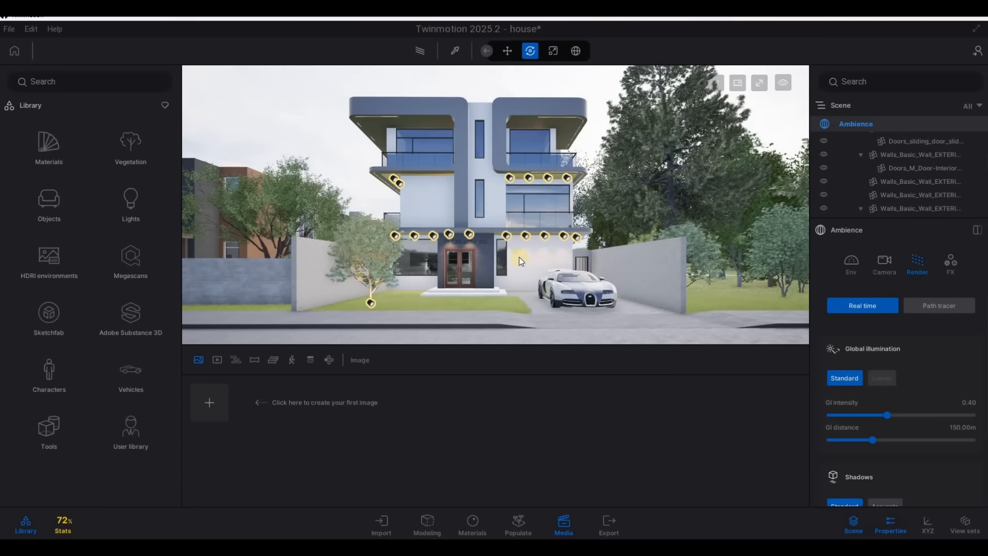
# Frame the whole house front with the car from the street and create the first image from this view
pyautogui.press('e')
pyautogui.press('q')
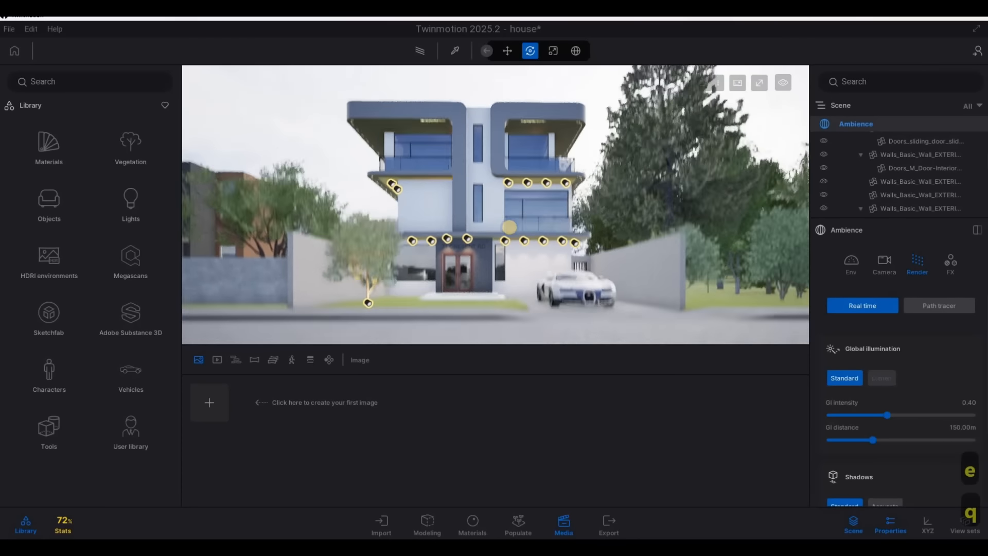
pyautogui.press('e')
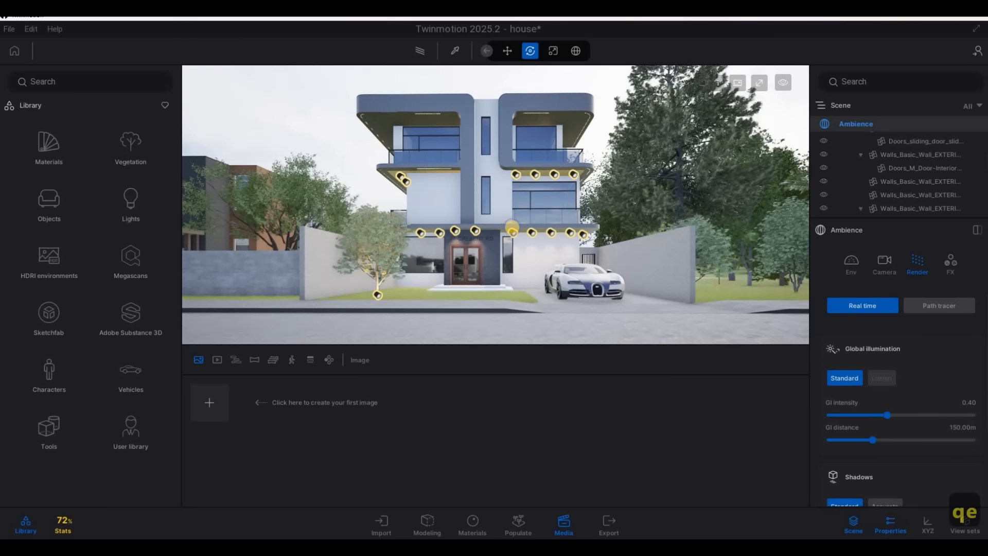
pyautogui.click(209, 402)
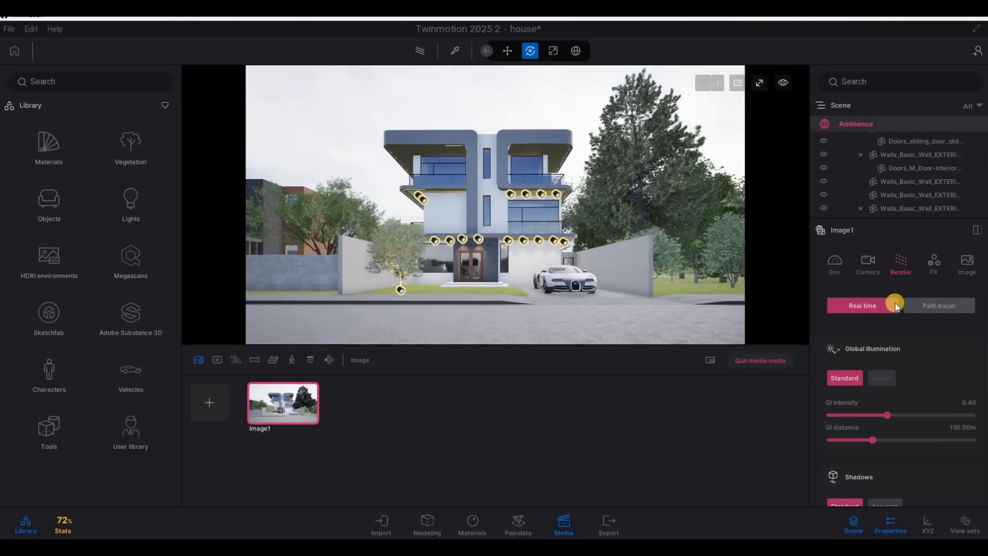
# Set the first image's camera focal length to 26 mm, fine-tune the framing of the house front, and refresh the saved image
pyautogui.click(868, 269)
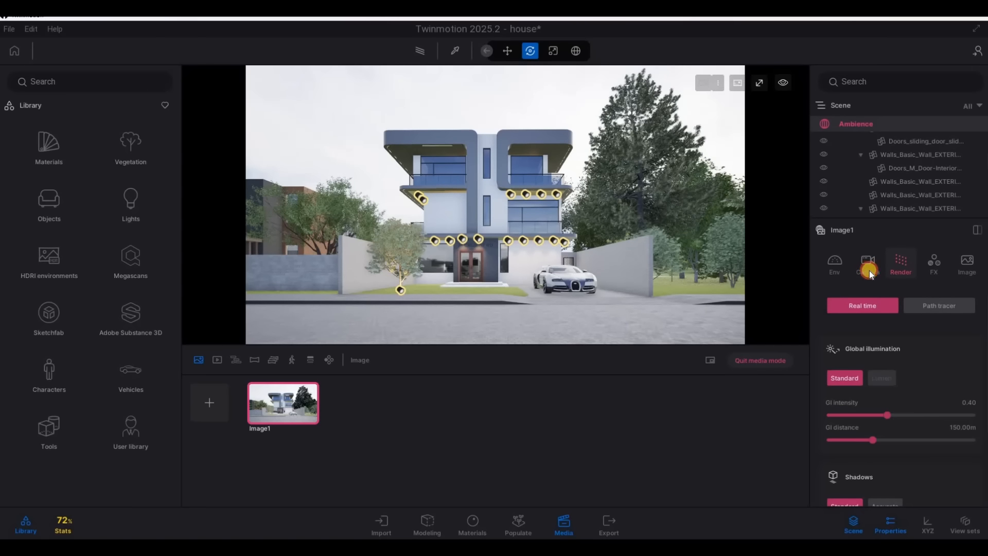
pyautogui.scroll(-3, 906, 397)
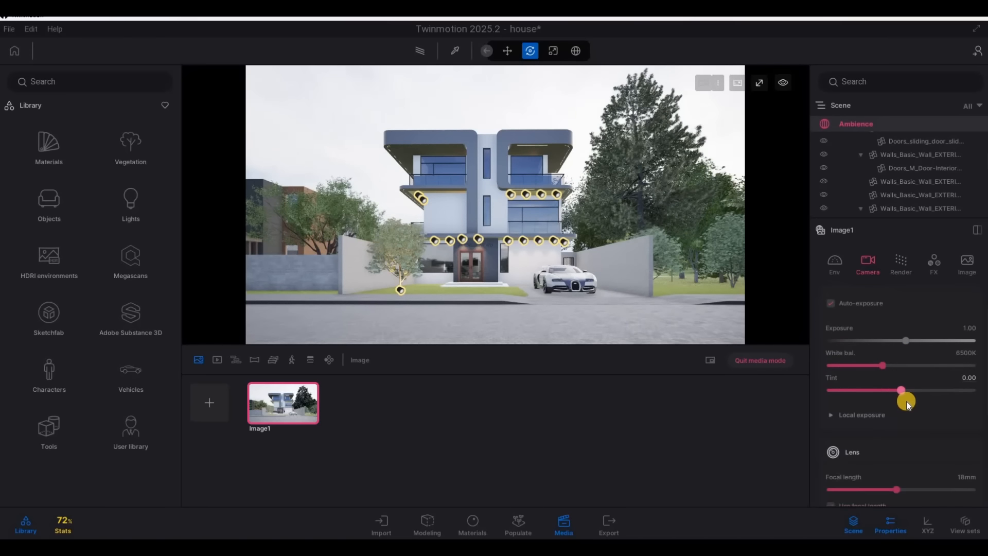
pyautogui.moveTo(899, 423); pyautogui.dragTo(910, 423)
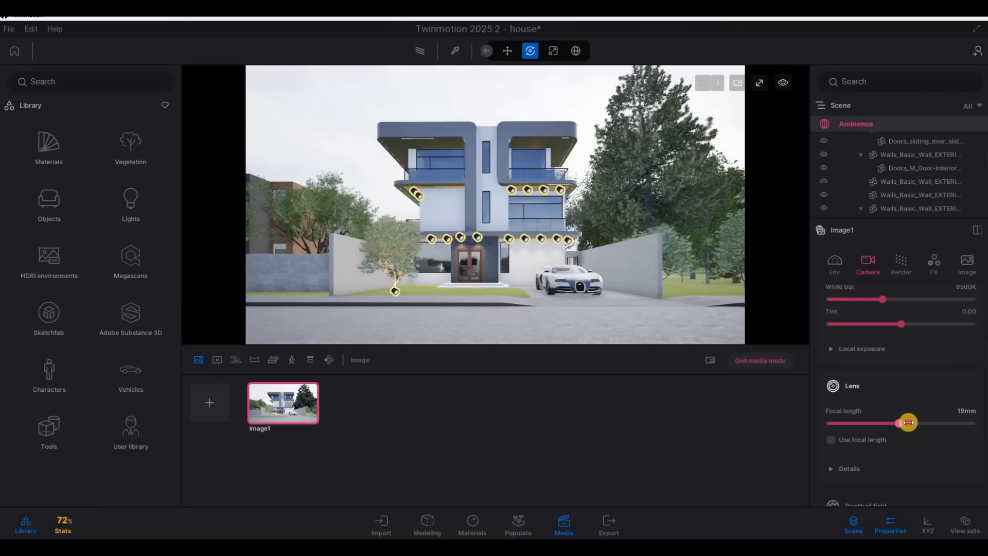
pyautogui.moveTo(682, 238); pyautogui.dragTo(679, 237, button='right')
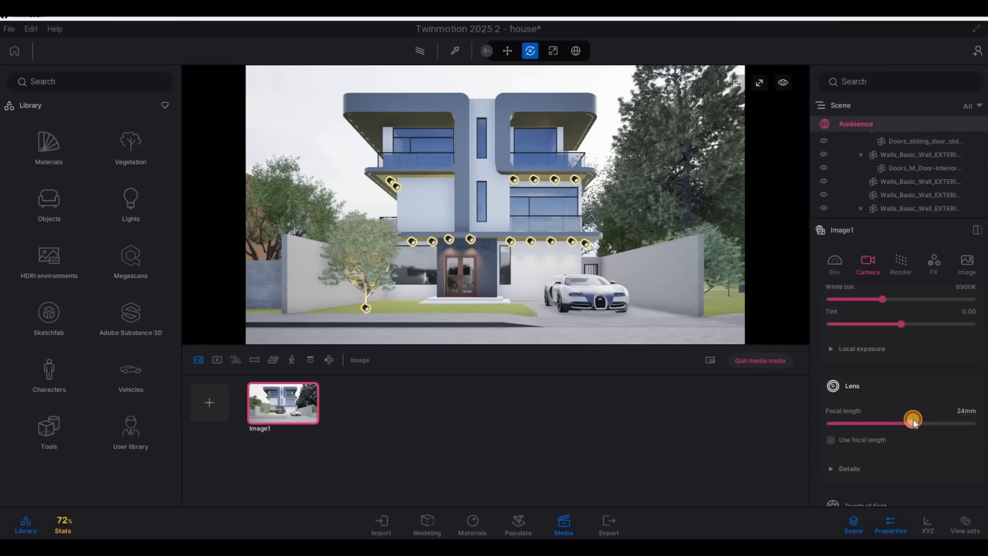
pyautogui.moveTo(913, 421); pyautogui.dragTo(915, 422)
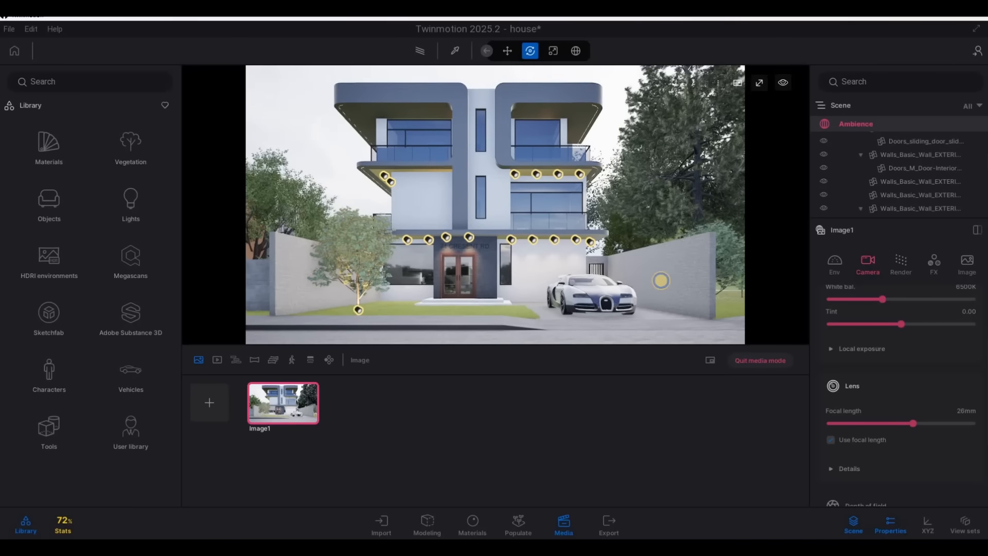
pyautogui.moveTo(661, 280); pyautogui.dragTo(661, 281, button='right')
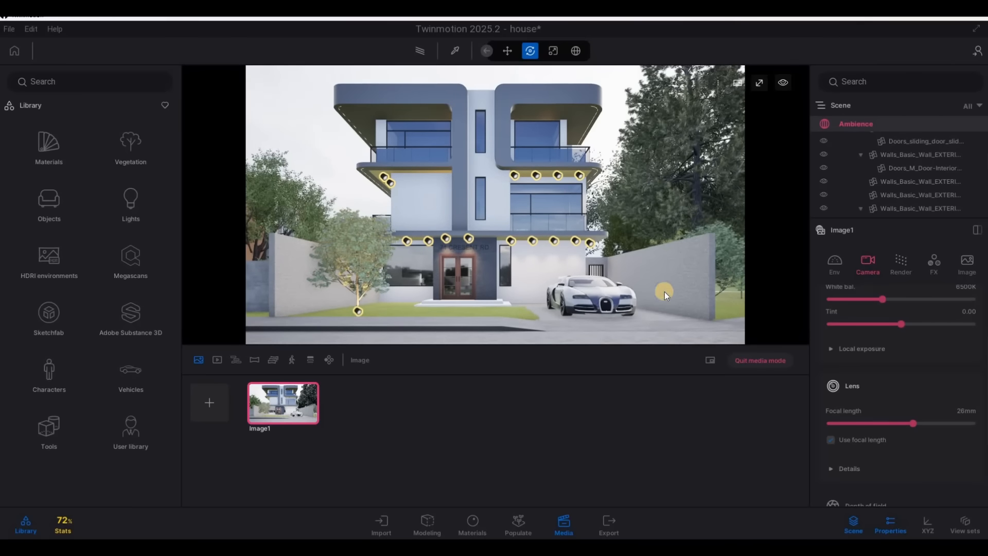
pyautogui.click(295, 387)
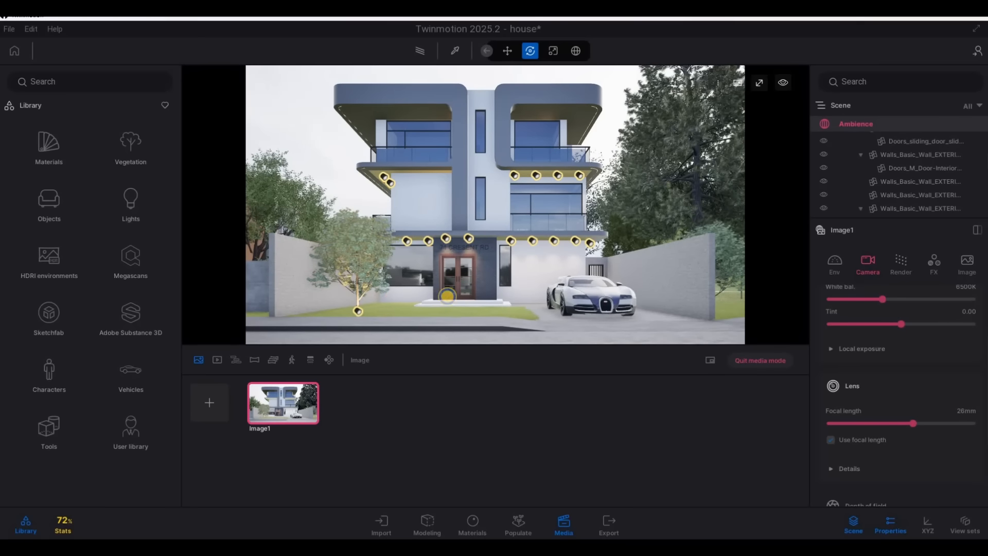
# Reframe the house at an angle from the tree side, showing the boundary wall and the car, and create a second image
pyautogui.press('a')
pyautogui.press('a')
pyautogui.moveTo(447, 296); pyautogui.dragTo(473, 301, button='right')
pyautogui.press('s')
pyautogui.press('q')
pyautogui.press('e')
pyautogui.press('q')
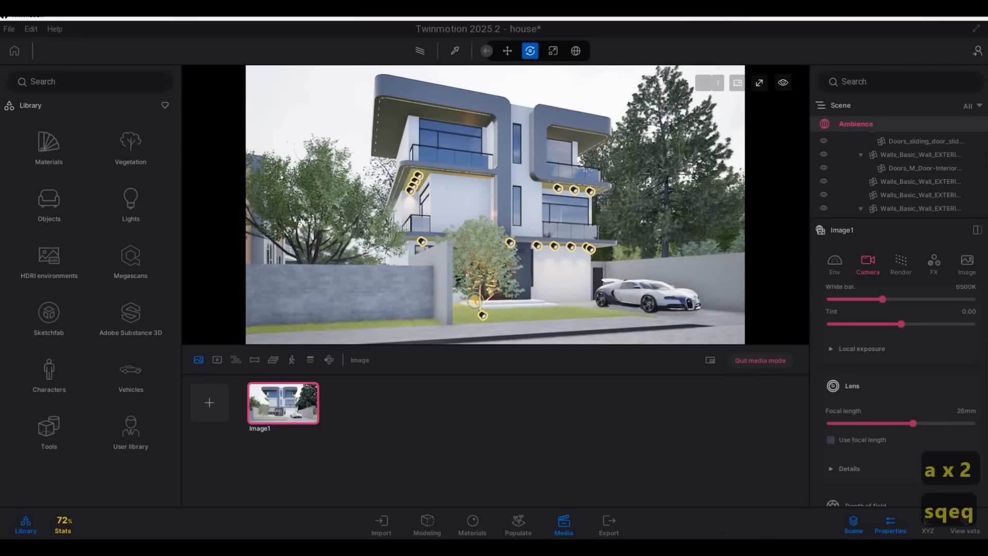
pyautogui.moveTo(375, 299)
pyautogui.mouseDown(button='right')
pyautogui.moveTo(347, 294)
pyautogui.moveTo(375, 300)
pyautogui.mouseUp(button='right')
pyautogui.press('w')
pyautogui.press('d')
pyautogui.press('s')
pyautogui.press('d')
pyautogui.press('w')
pyautogui.press('a')
pyautogui.press('s')
pyautogui.press('d')
pyautogui.press('d')
pyautogui.press('w')
pyautogui.press('a')
pyautogui.press('s')
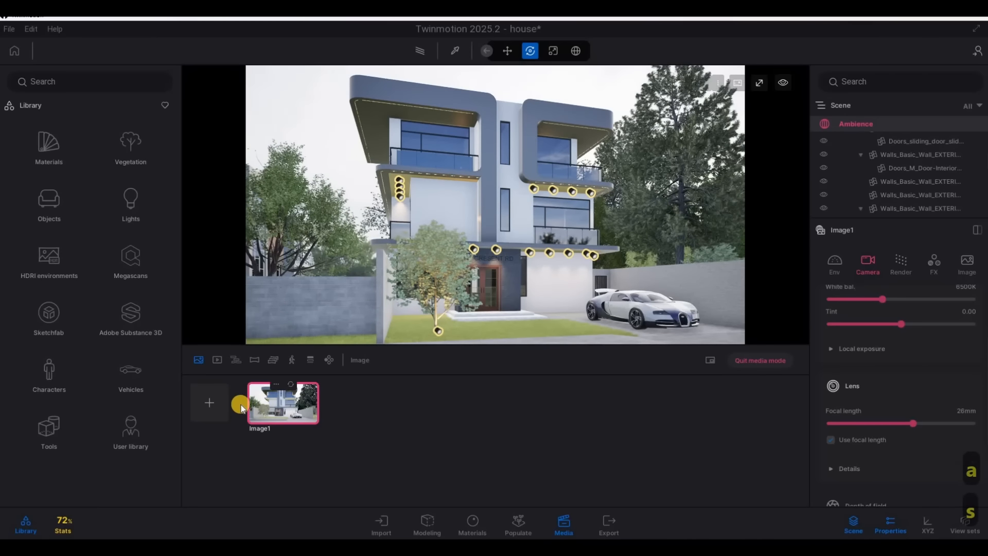
pyautogui.click(228, 401)
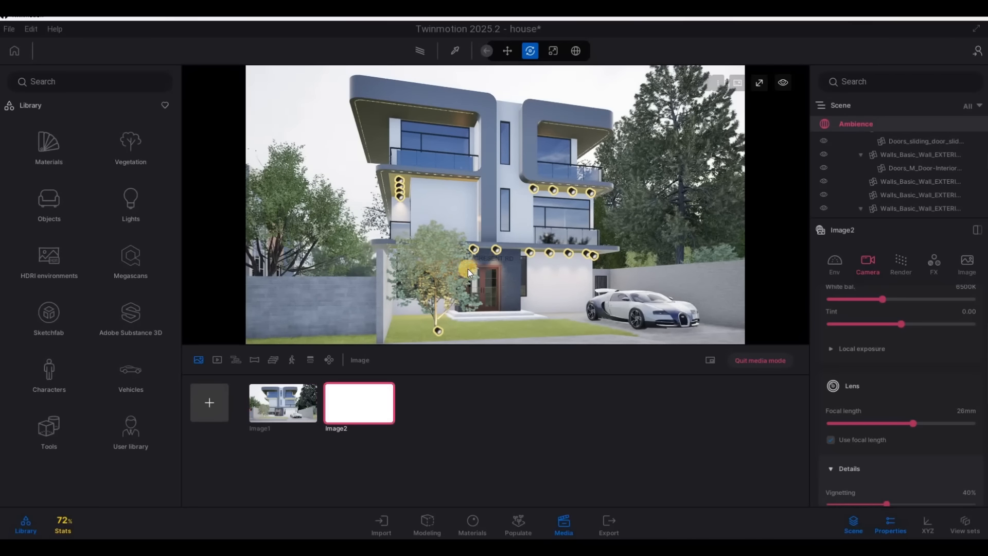
# Reframe the house at an angle from the driveway side with the car in front, and create a third image
pyautogui.press('d')
pyautogui.press('a')
pyautogui.press('e')
pyautogui.press('q')
pyautogui.press('e')
pyautogui.press('e')
pyautogui.press('3')
pyautogui.press('d')
pyautogui.press('w')
pyautogui.press('q')
pyautogui.press('d')
pyautogui.press('a')
pyautogui.press('w')
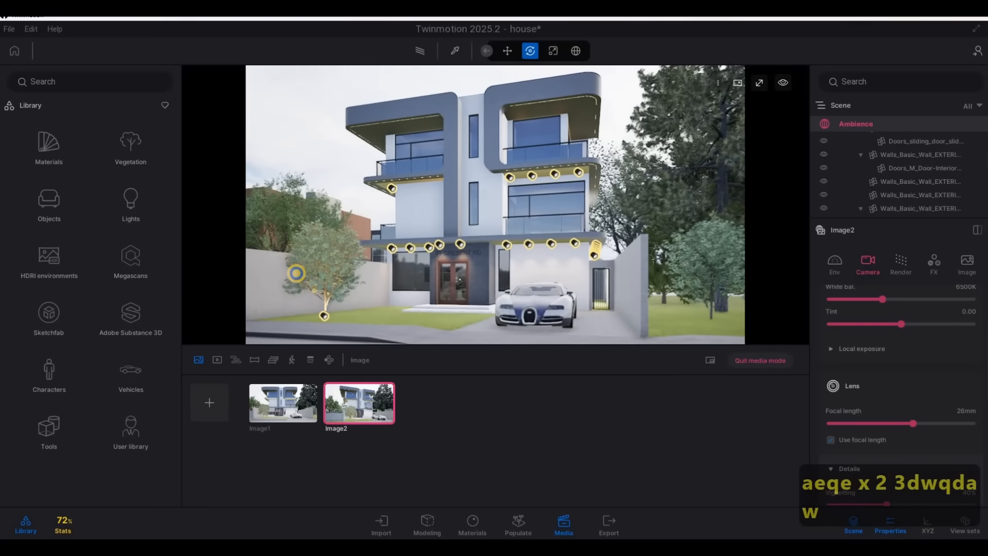
pyautogui.press('a')
pyautogui.press('a')
pyautogui.press('w')
pyautogui.press('a')
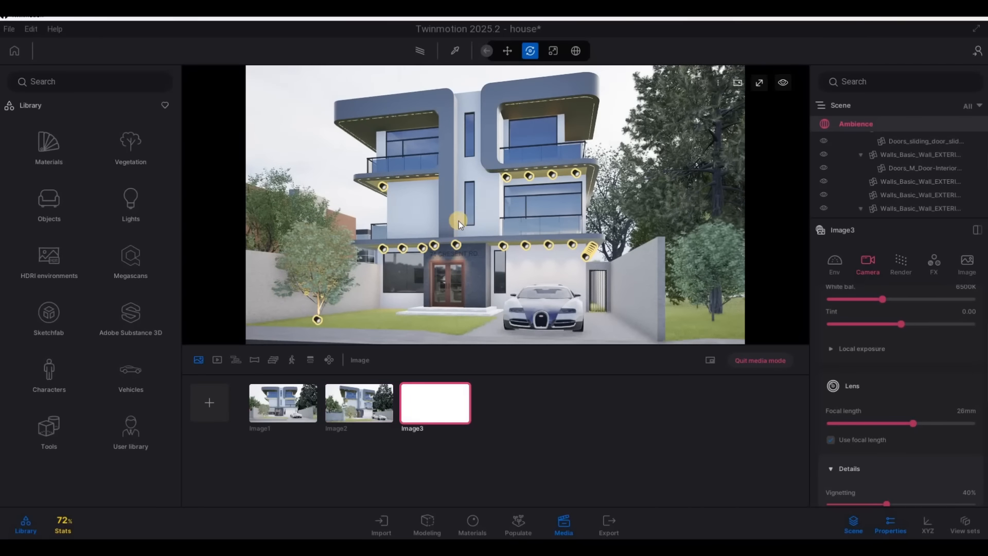
pyautogui.press('a')
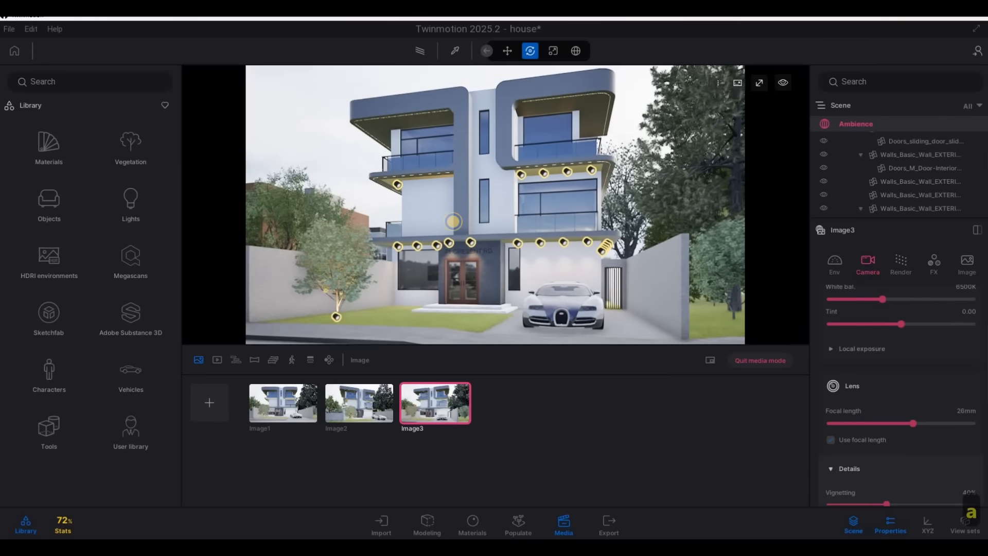
# Fine-tune the third image's framing of the house front with the car from the driveway side
pyautogui.moveTo(453, 224); pyautogui.dragTo(452, 231, button='right')
pyautogui.press('s')
pyautogui.press('s')
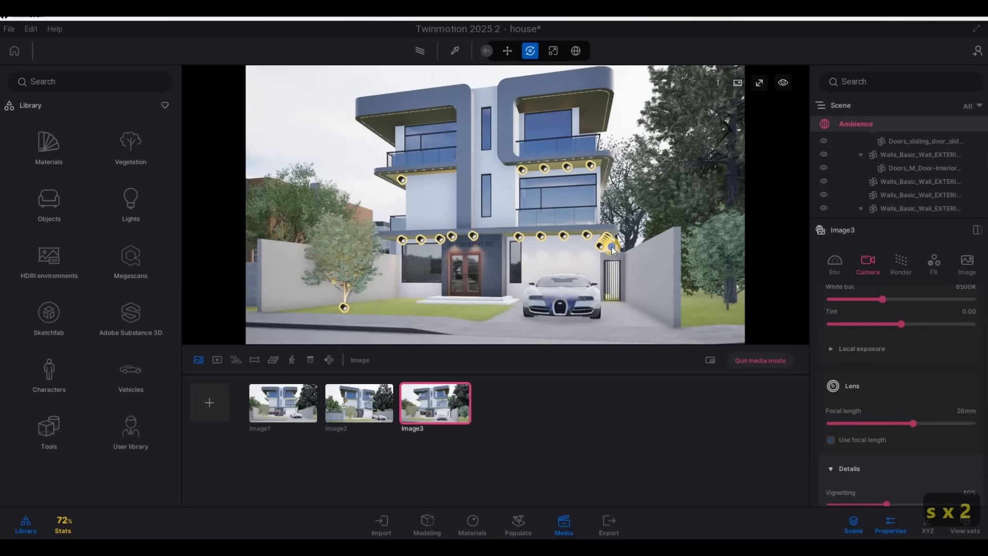
pyautogui.press('s')
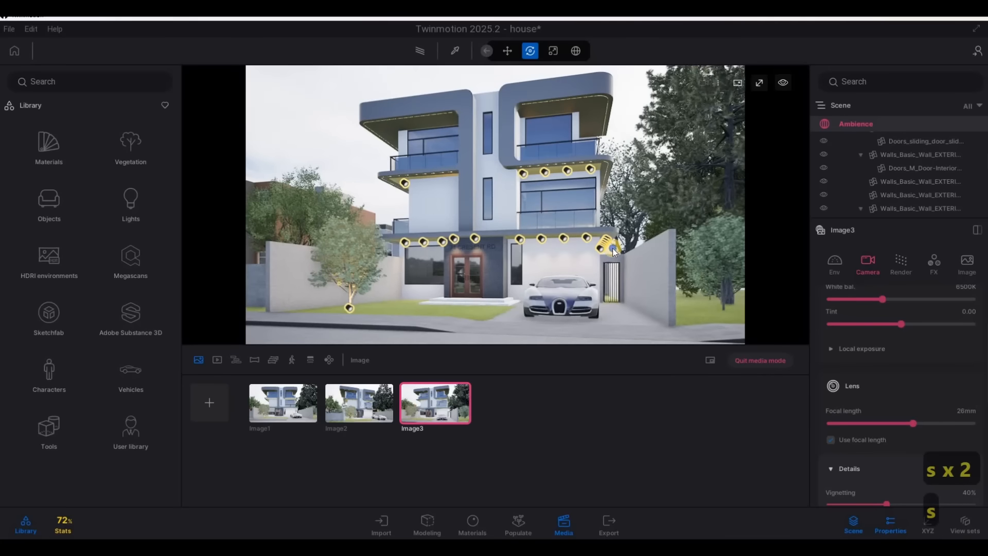
pyautogui.press('w')
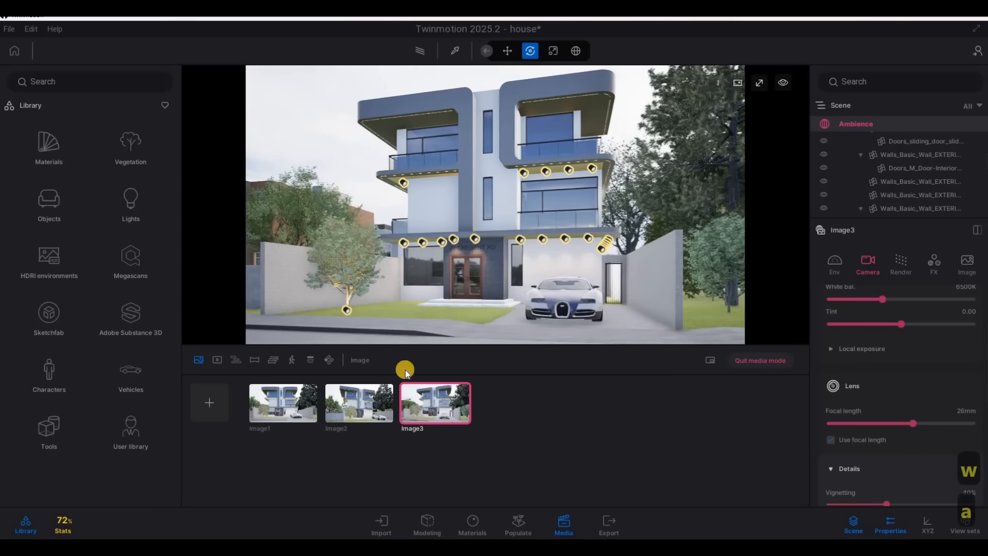
# Reframe the second image slightly farther back so the whole house, front tree, boundary wall and car fit in the view
pyautogui.press('a')
pyautogui.press('a')
pyautogui.press('a')
pyautogui.press('a')
pyautogui.press('a')
pyautogui.press('a')
pyautogui.press('a')
pyautogui.press('a')
pyautogui.press('a')
pyautogui.press('a')
pyautogui.press('a')
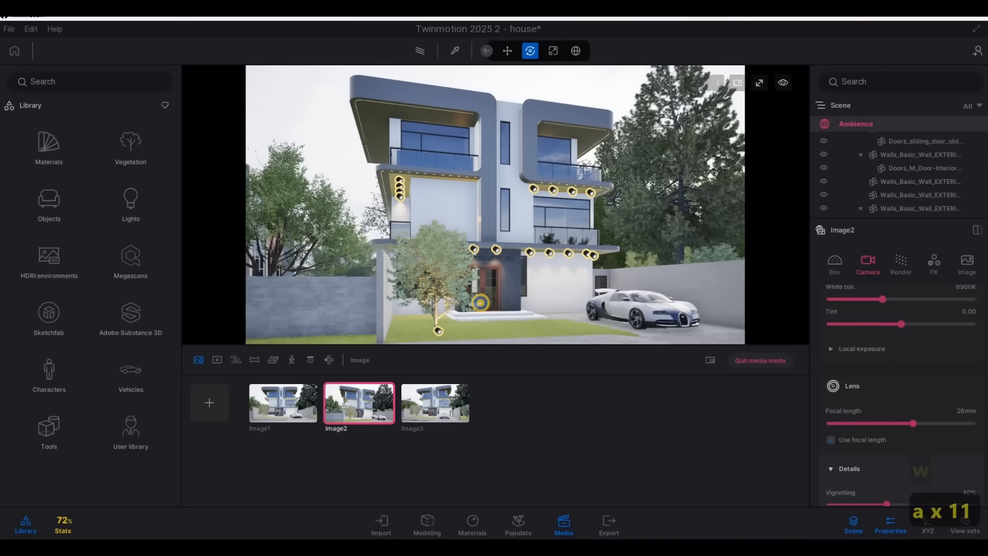
pyautogui.press('s')
pyautogui.press('d')
pyautogui.press('s')
pyautogui.press('w')
pyautogui.press('d')
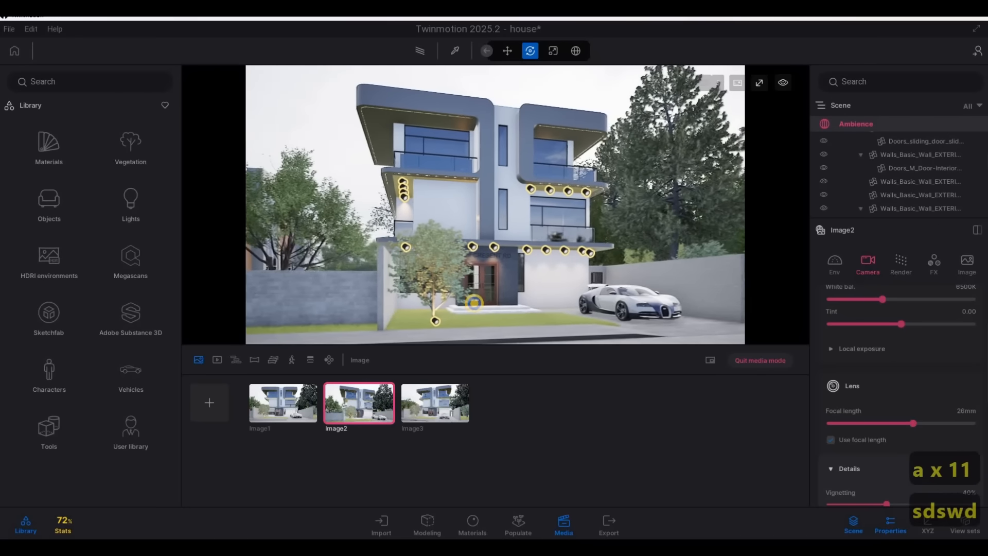
pyautogui.press('d')
pyautogui.press('w')
pyautogui.press('d')
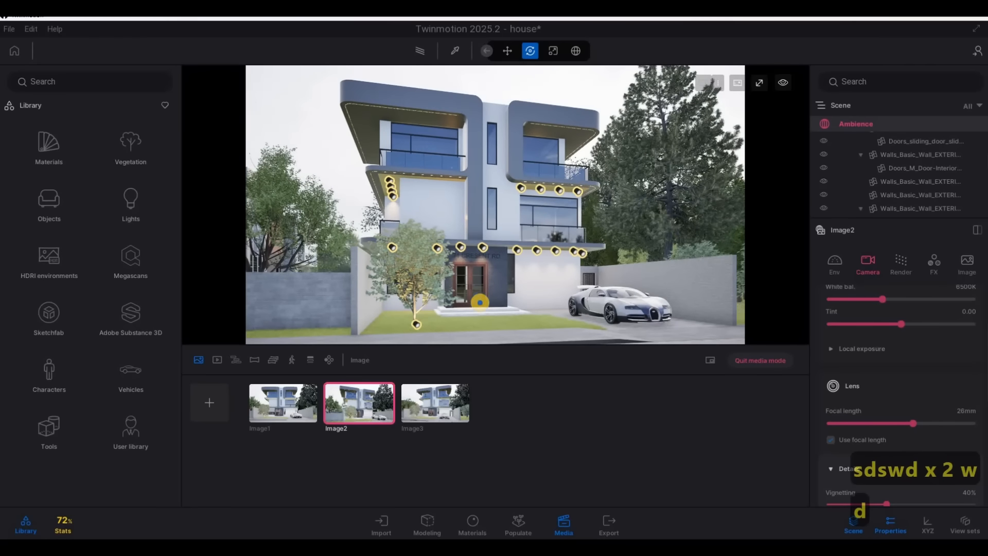
pyautogui.press('d')
pyautogui.press('d')
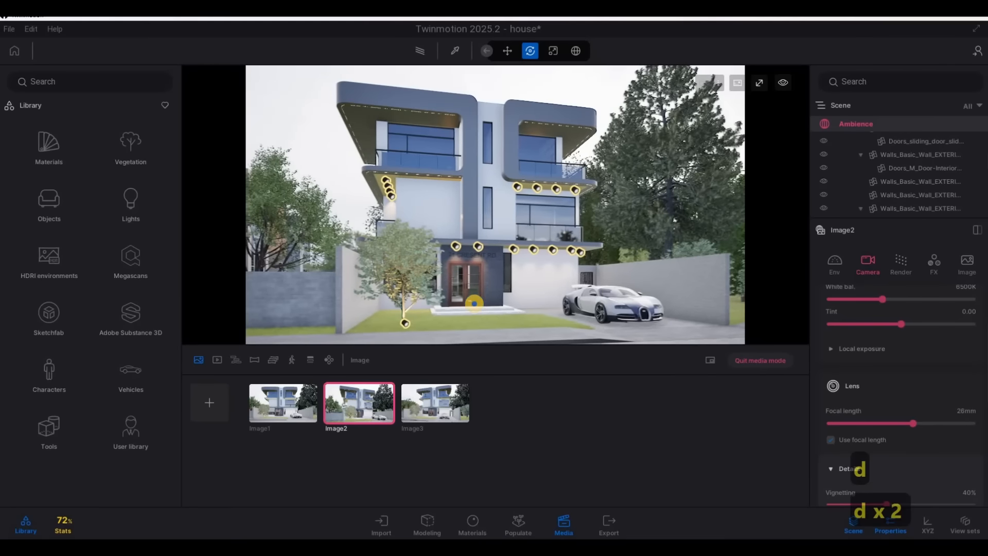
pyautogui.press('d')
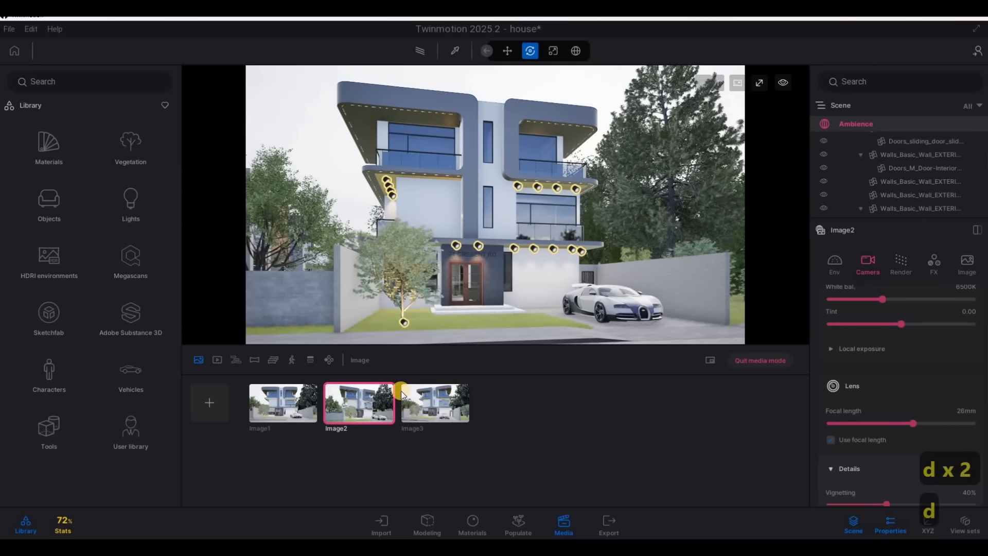
# Starting from the first image's view, frame the house from the grass across the street beneath overhanging branches and create a fourth image
pyautogui.click(293, 403)
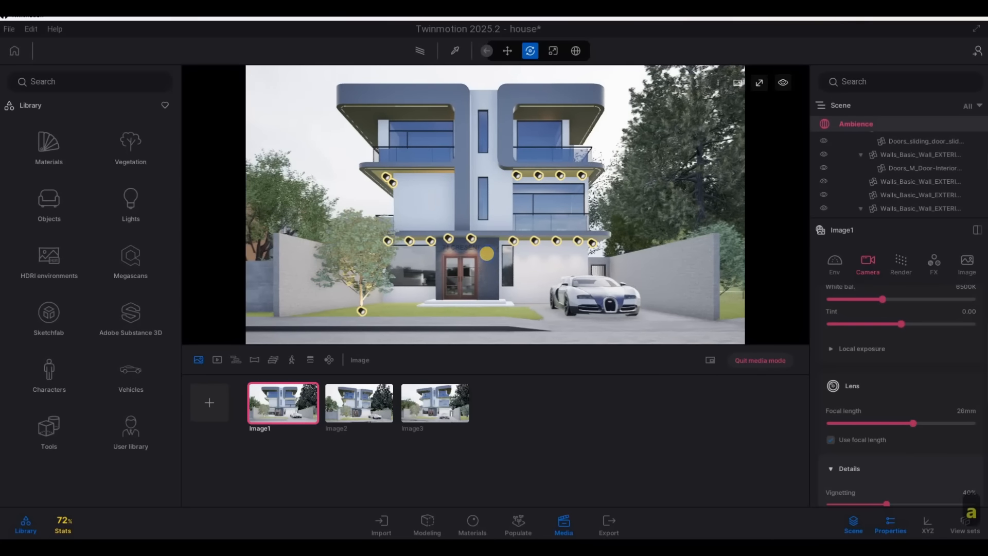
pyautogui.press('a')
pyautogui.press('a')
pyautogui.press('s')
pyautogui.press('s')
pyautogui.press('s')
pyautogui.press('s')
pyautogui.press('q')
pyautogui.press('a')
pyautogui.press('a')
pyautogui.press('a')
pyautogui.press('a')
pyautogui.press('a')
pyautogui.press('a')
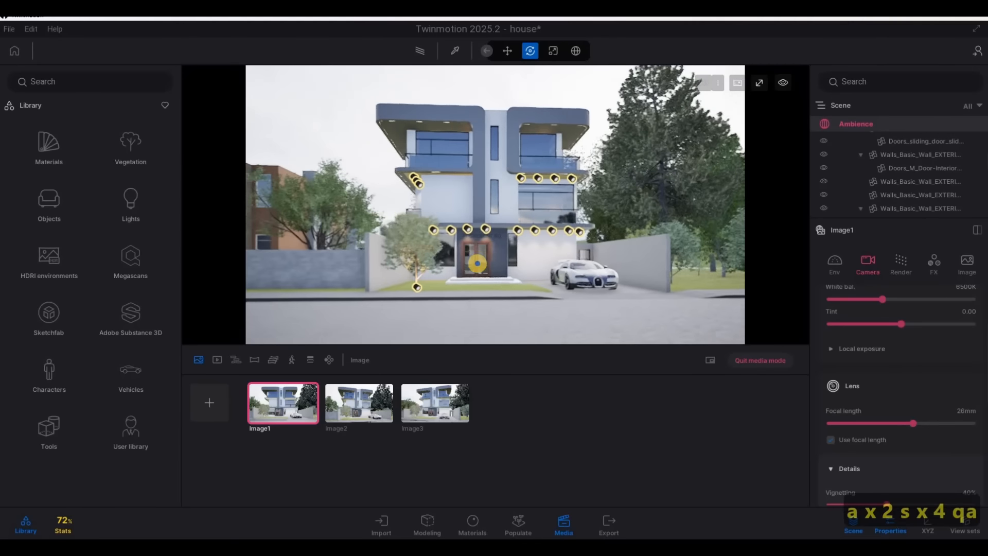
pyautogui.press('d')
pyautogui.press('q')
pyautogui.press('e')
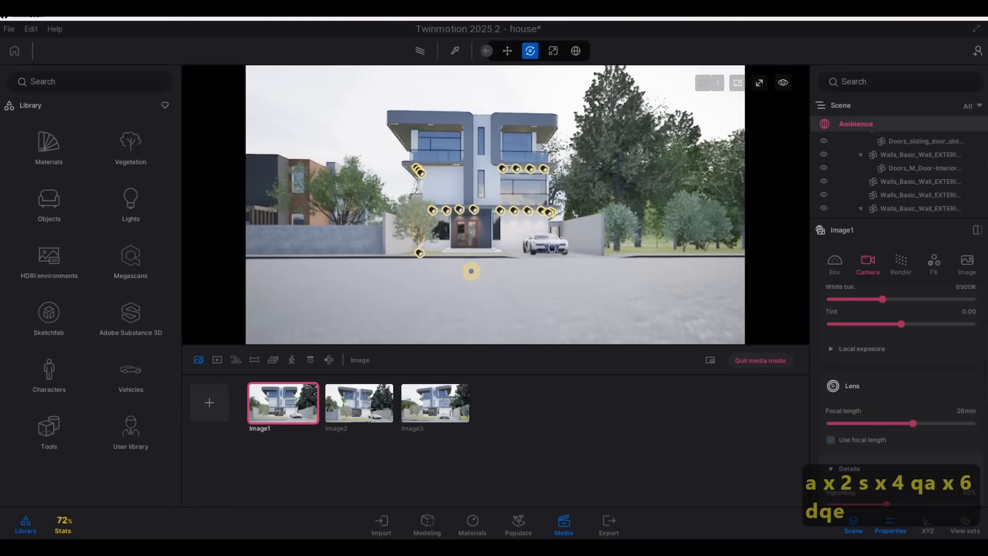
pyautogui.press('q')
pyautogui.press('d')
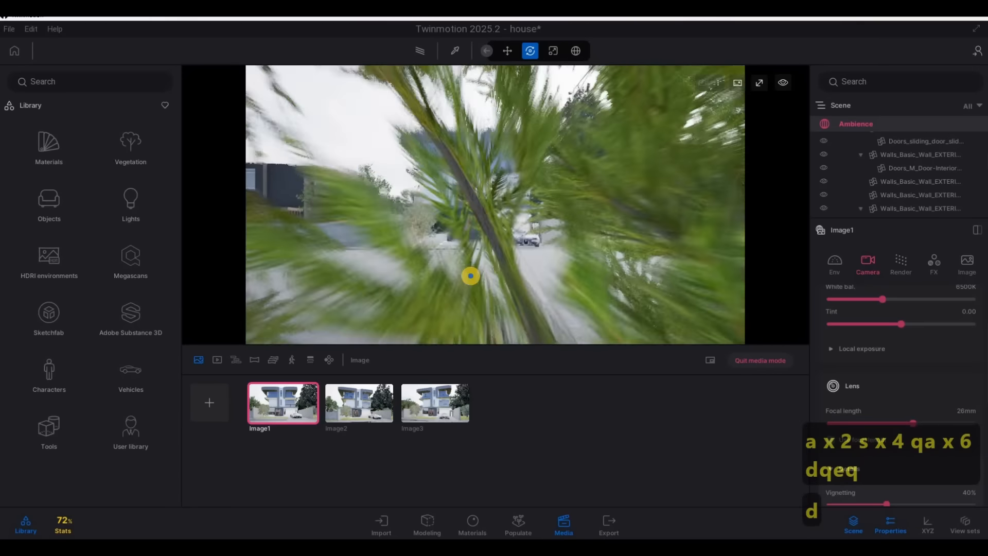
pyautogui.press('a')
pyautogui.press('s')
pyautogui.press('a')
pyautogui.press('e')
pyautogui.press('w')
pyautogui.press('w')
pyautogui.press('e')
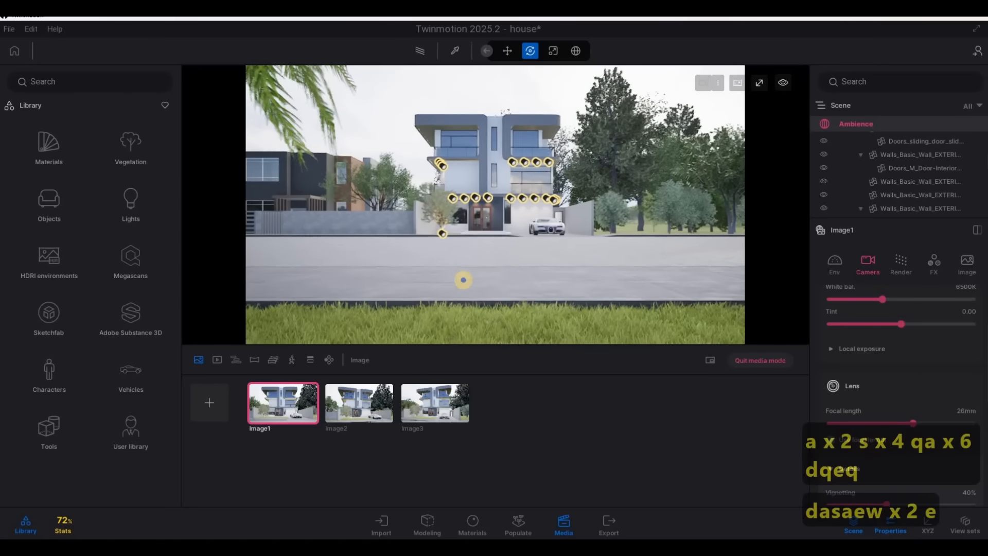
pyautogui.press('s')
pyautogui.press('s')
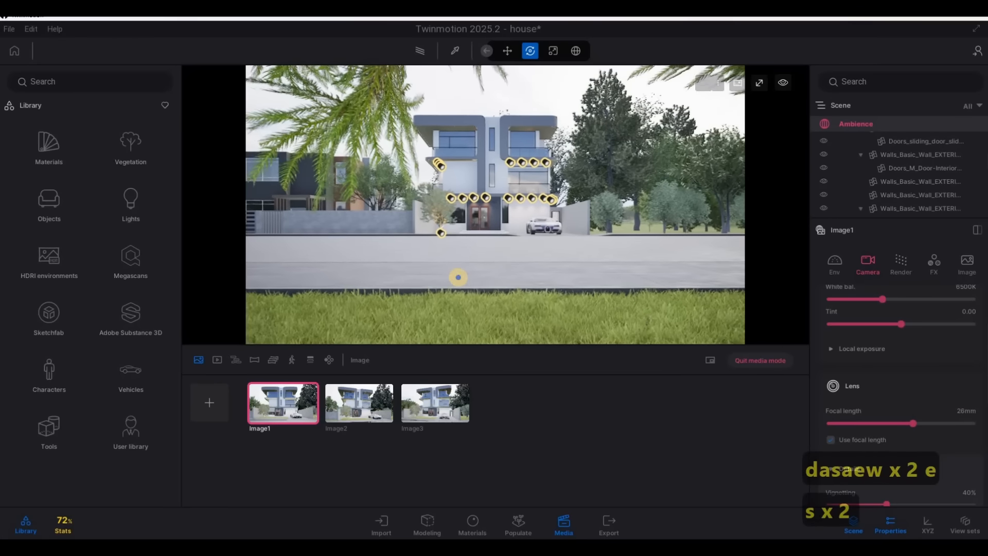
pyautogui.press('d')
pyautogui.press('s')
pyautogui.press('s')
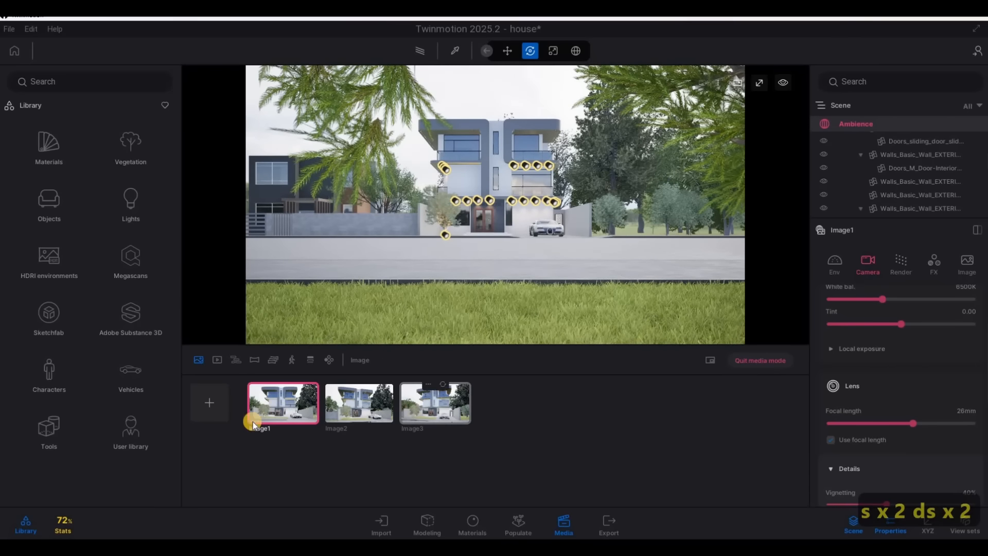
pyautogui.click(210, 403)
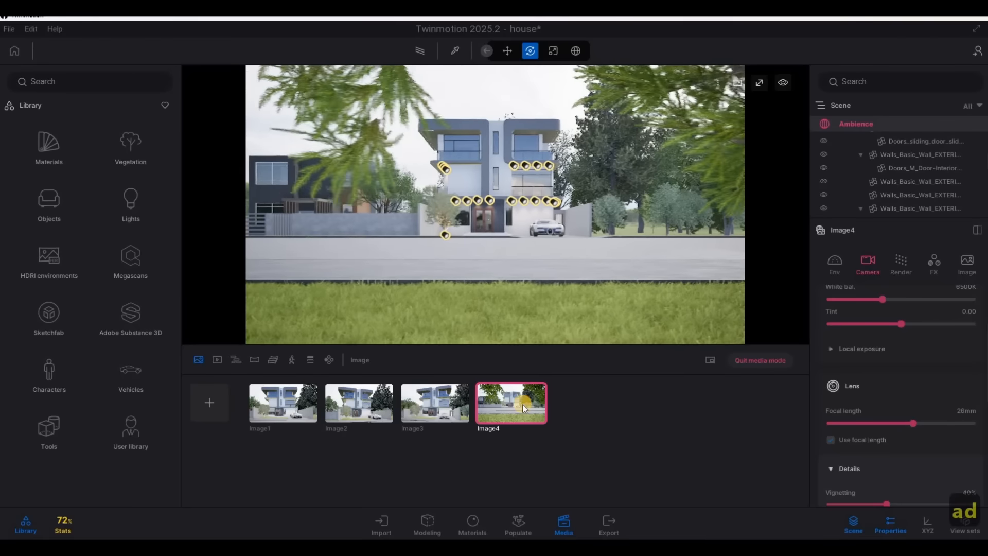
# Set the fourth image's focal length to 36 mm and adjust the framing so branches surround the house above the road and grass
pyautogui.click(908, 420)
pyautogui.moveTo(920, 420); pyautogui.dragTo(925, 420)
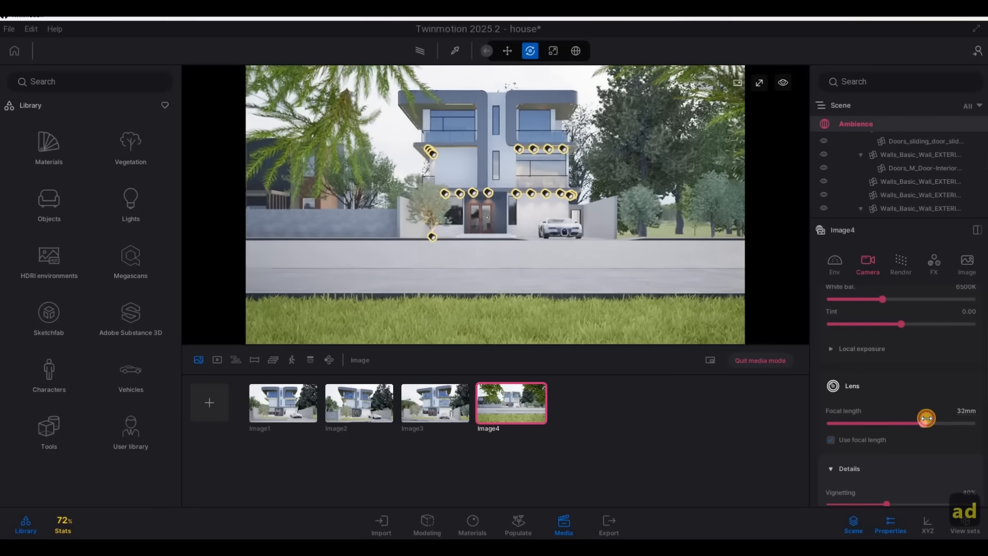
pyautogui.press('s')
pyautogui.press('q')
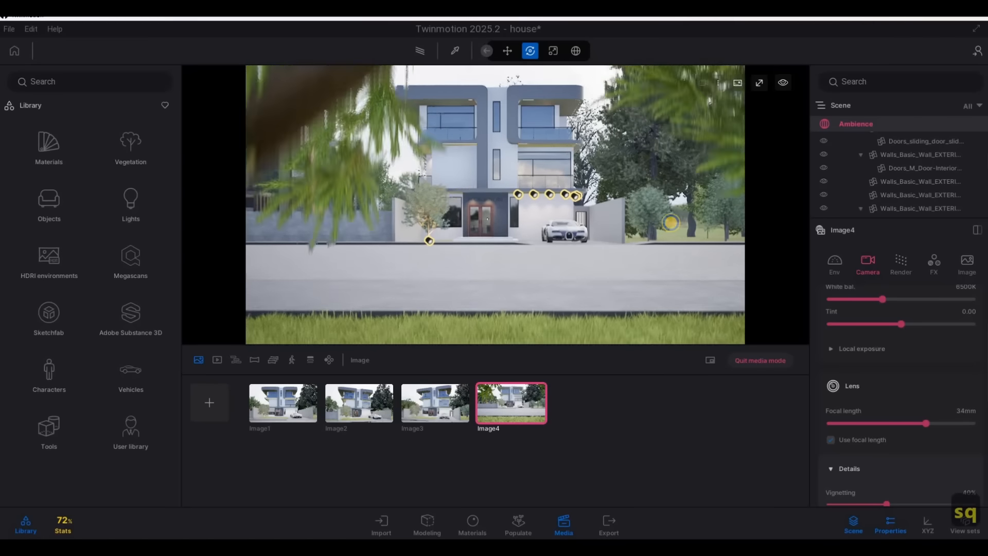
pyautogui.press('e')
pyautogui.press('d')
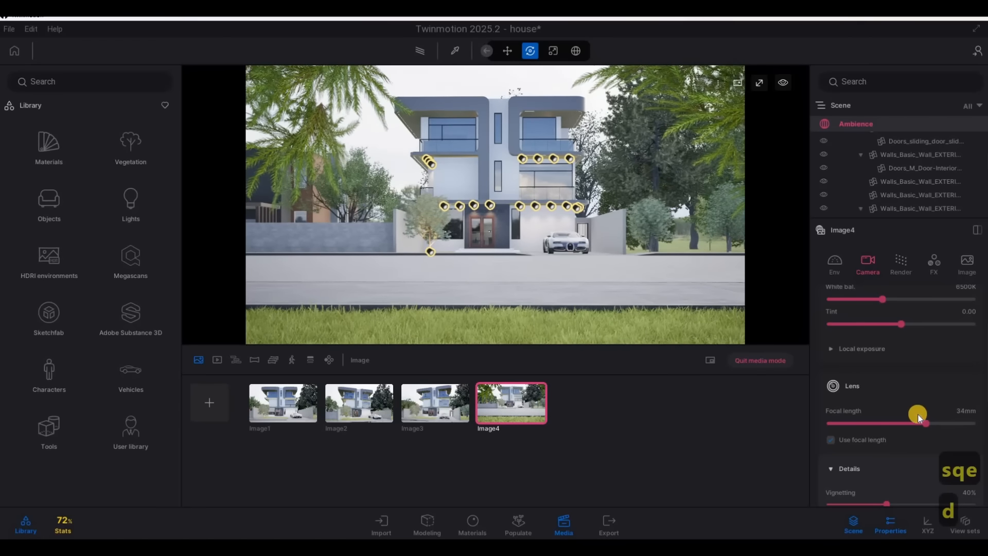
pyautogui.moveTo(926, 421); pyautogui.dragTo(927, 421)
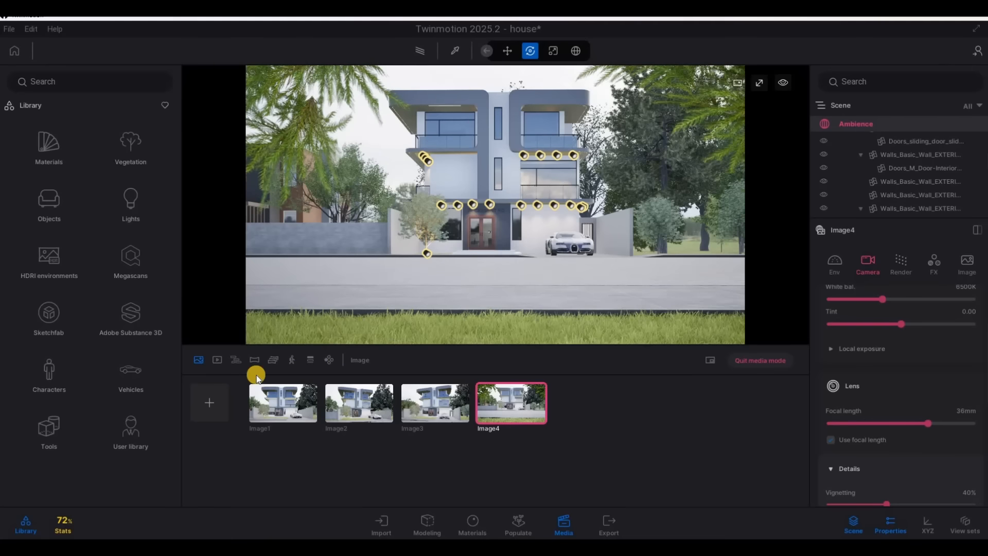
# Create a fifth image from the first image's view and set its season weather to rain
pyautogui.click(279, 399)
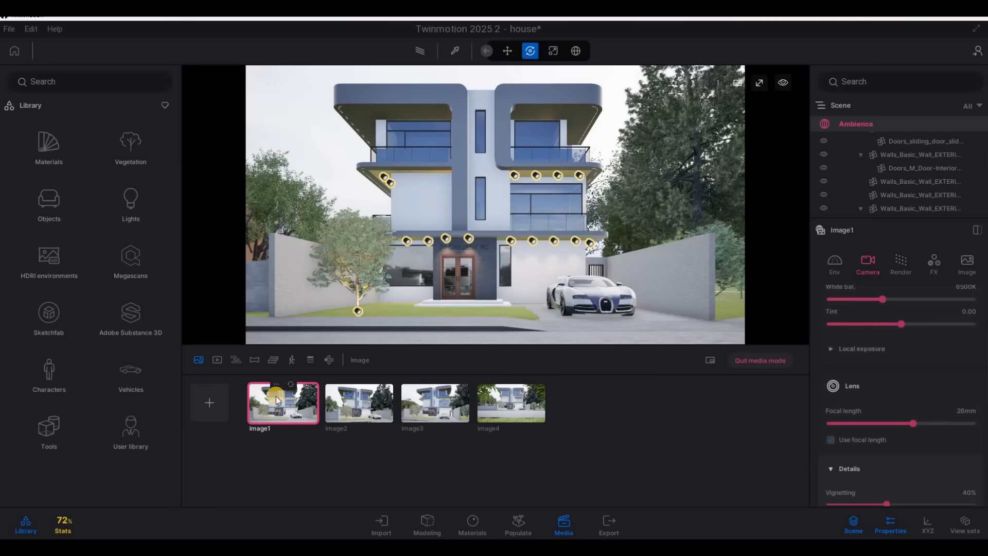
pyautogui.click(217, 404)
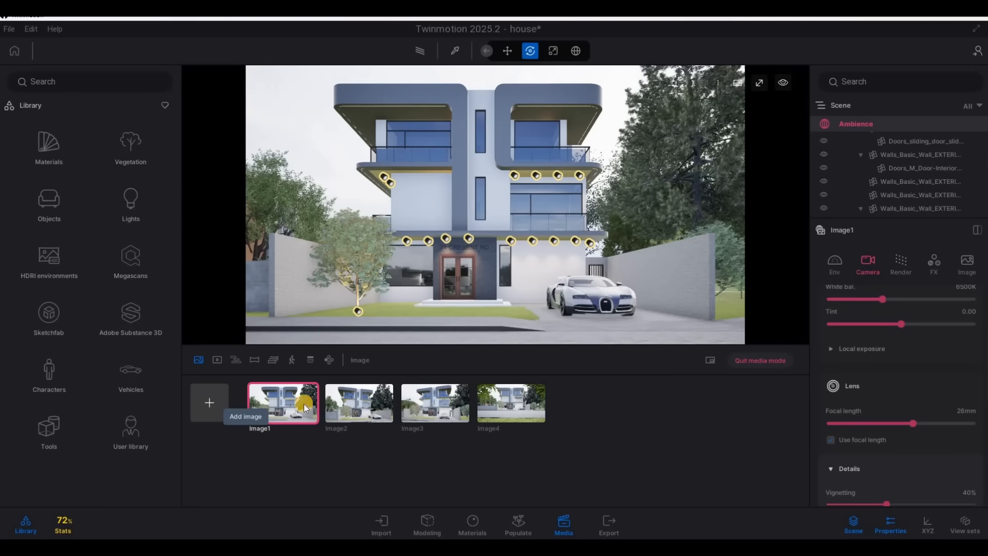
pyautogui.click(843, 271)
pyautogui.click(899, 307)
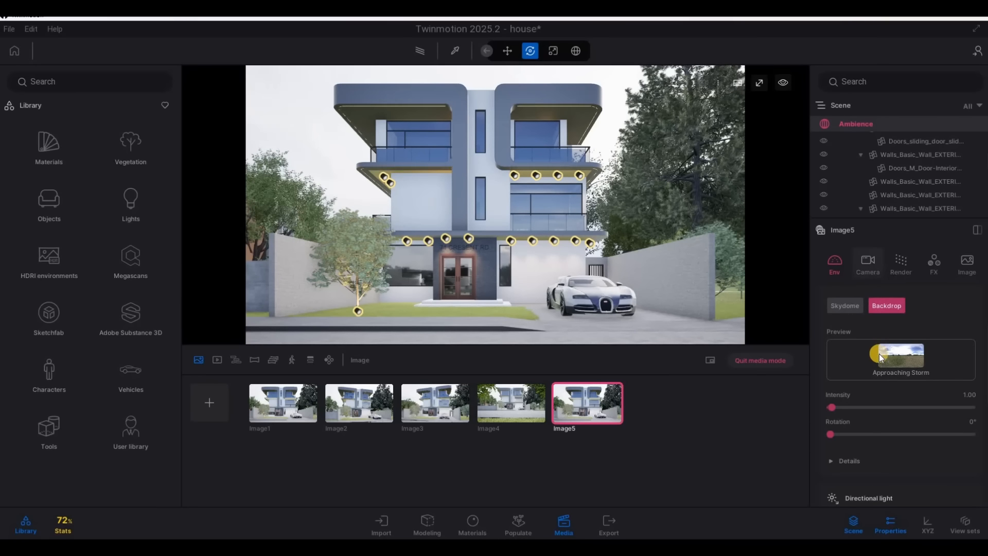
pyautogui.scroll(-6, 879, 363)
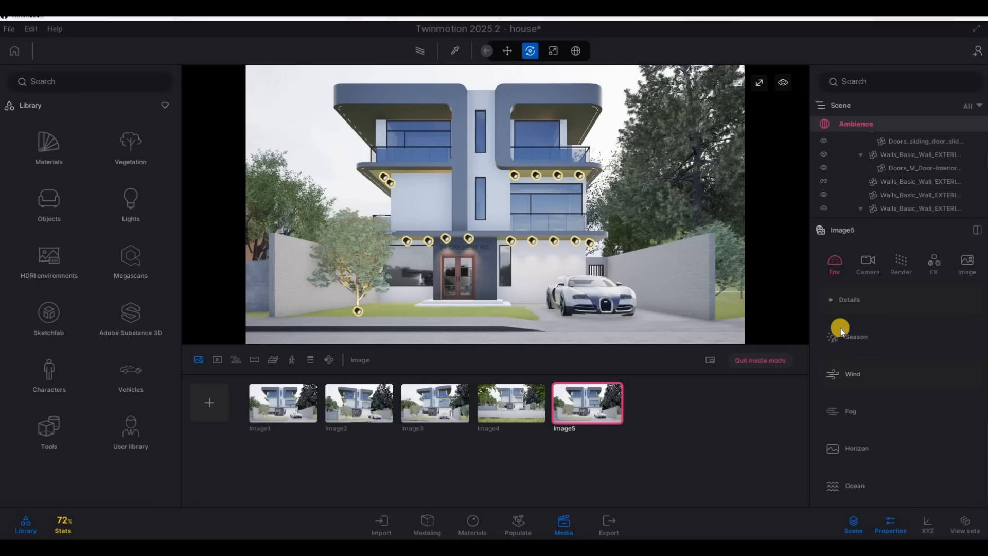
pyautogui.scroll(1, 881, 328)
pyautogui.scroll(2, 890, 355)
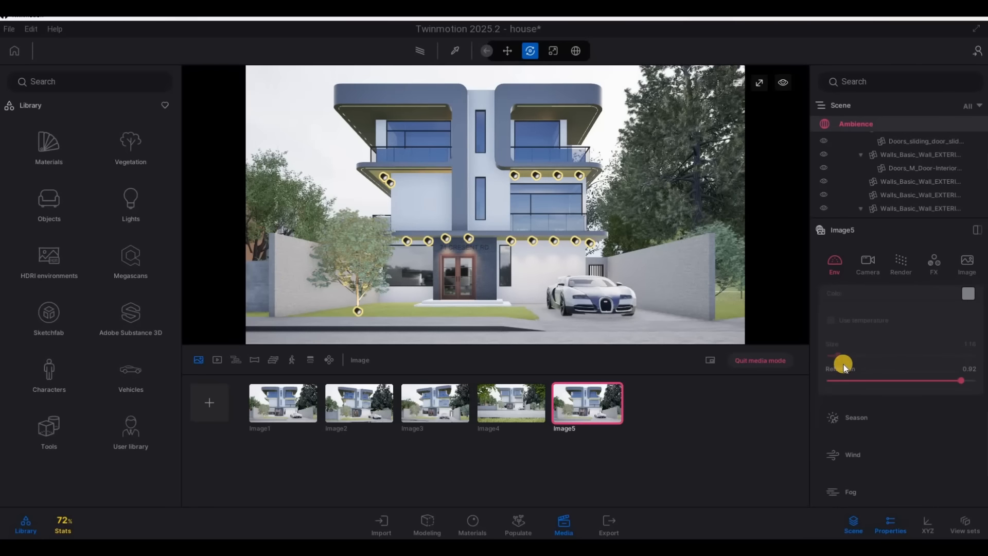
pyautogui.click(849, 394)
pyautogui.moveTo(830, 405); pyautogui.dragTo(889, 406)
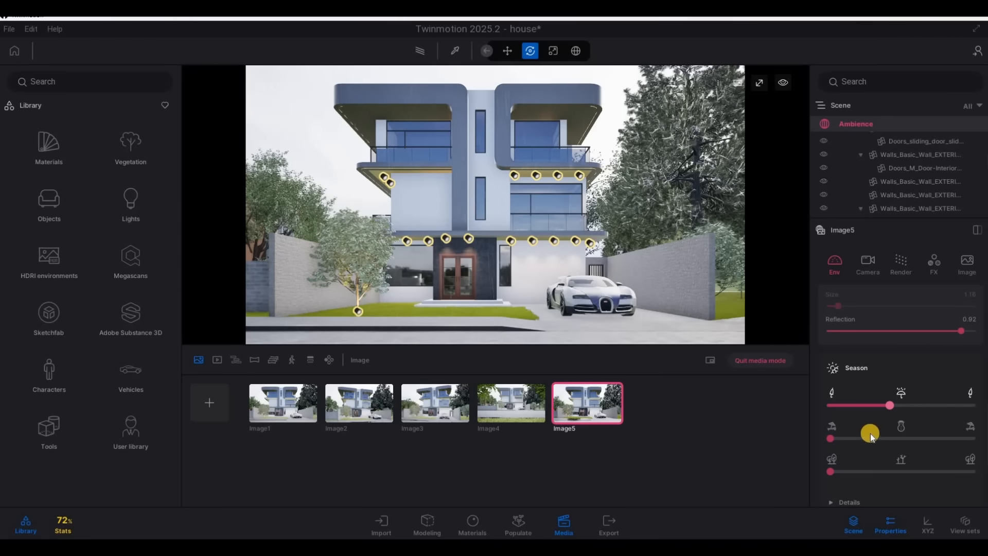
# Set the fifth image's precipitation brightness boost to 0.84 and raise the rain amount to just past the middle of its range
pyautogui.scroll(-2, 873, 426)
pyautogui.click(833, 433)
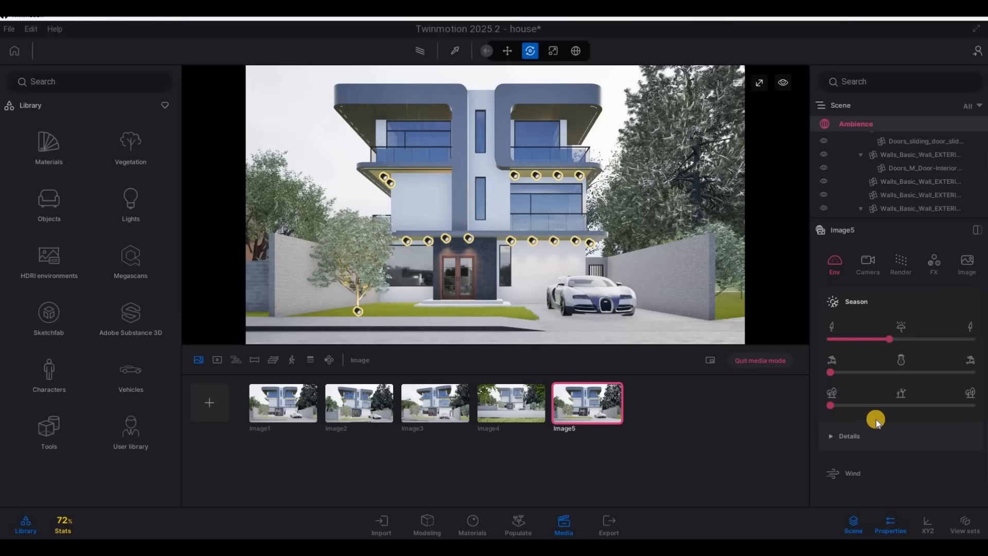
pyautogui.scroll(-2, 876, 420)
pyautogui.scroll(-2, 896, 387)
pyautogui.moveTo(900, 378); pyautogui.dragTo(914, 380)
pyautogui.scroll(3, 907, 363)
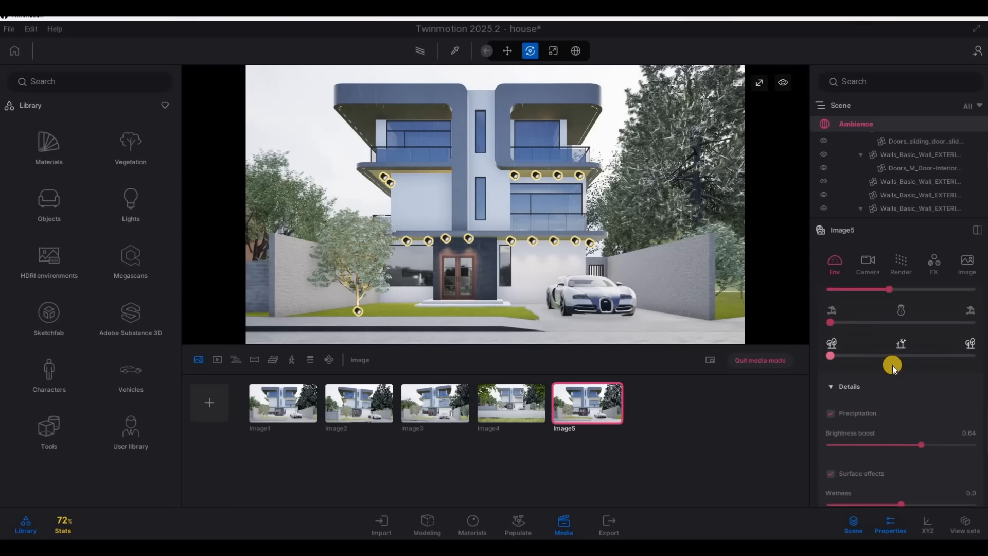
pyautogui.click(907, 370)
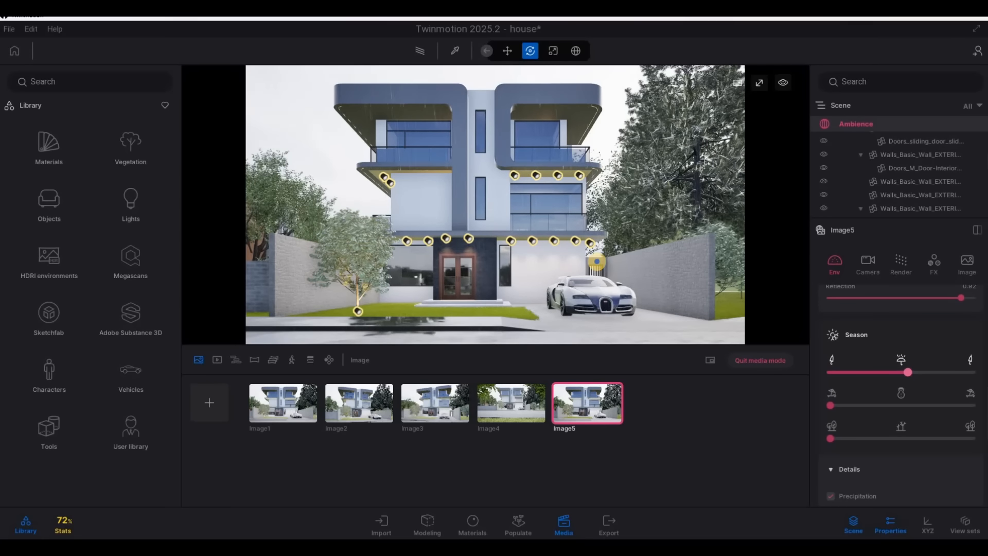
# Examine the wet paving and its reflections in front of the house, and return to the fifth image's saved view
pyautogui.press('s')
pyautogui.press('s')
pyautogui.press('s')
pyautogui.press('s')
pyautogui.press('w')
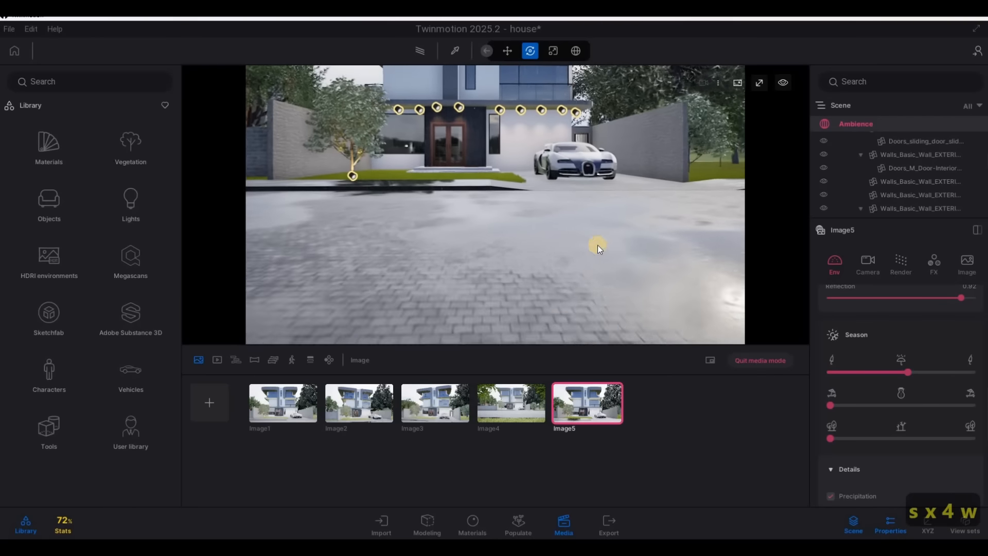
pyautogui.press('w')
pyautogui.press('q')
pyautogui.click(579, 406)
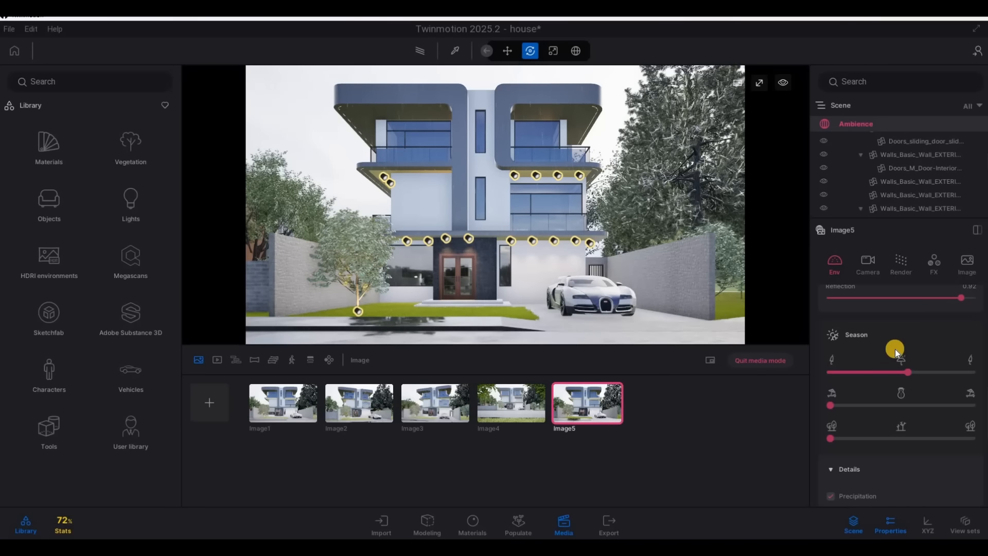
# Create a sixth image from the first image's view and set its season to midwinter snow with leafless trees
pyautogui.moveTo(587, 384)
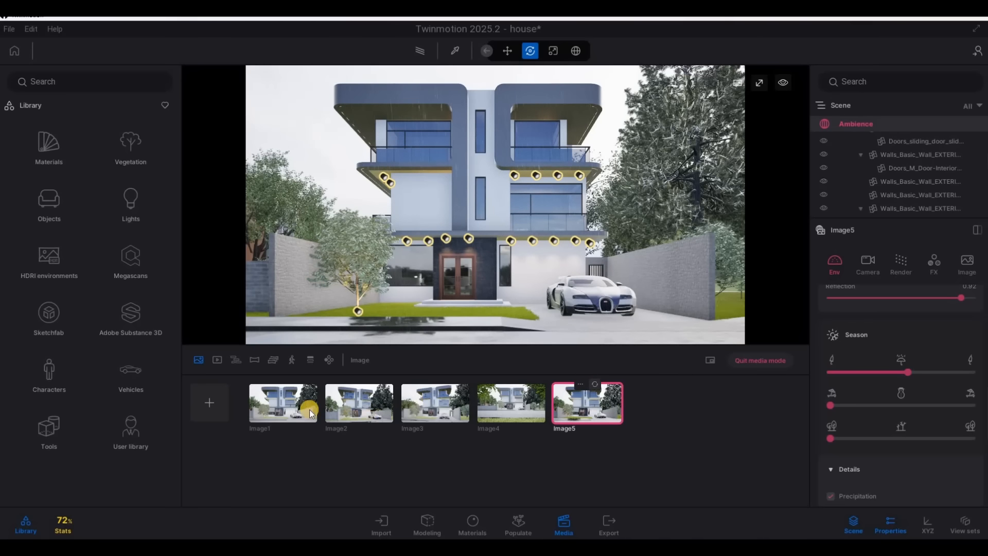
pyautogui.click(254, 403)
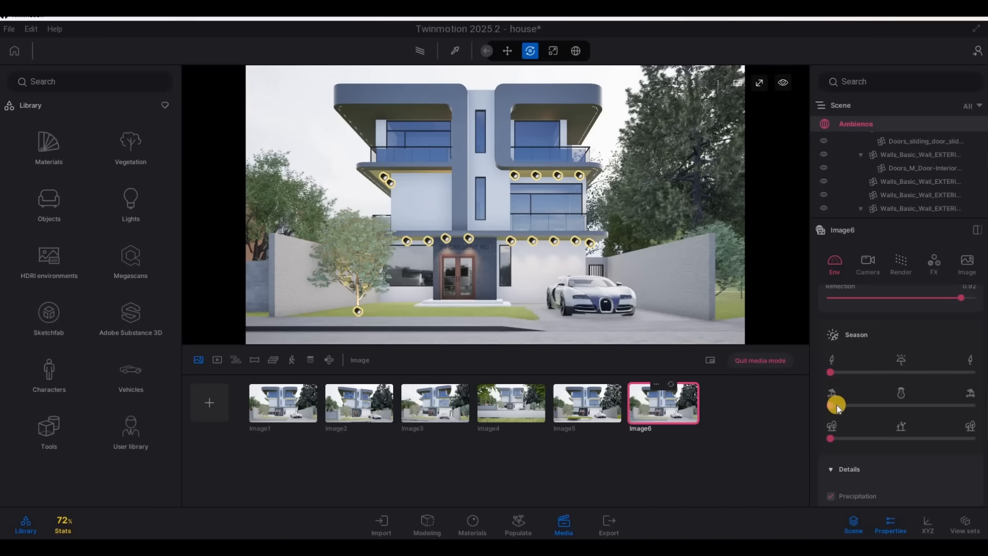
pyautogui.moveTo(836, 405); pyautogui.dragTo(896, 405)
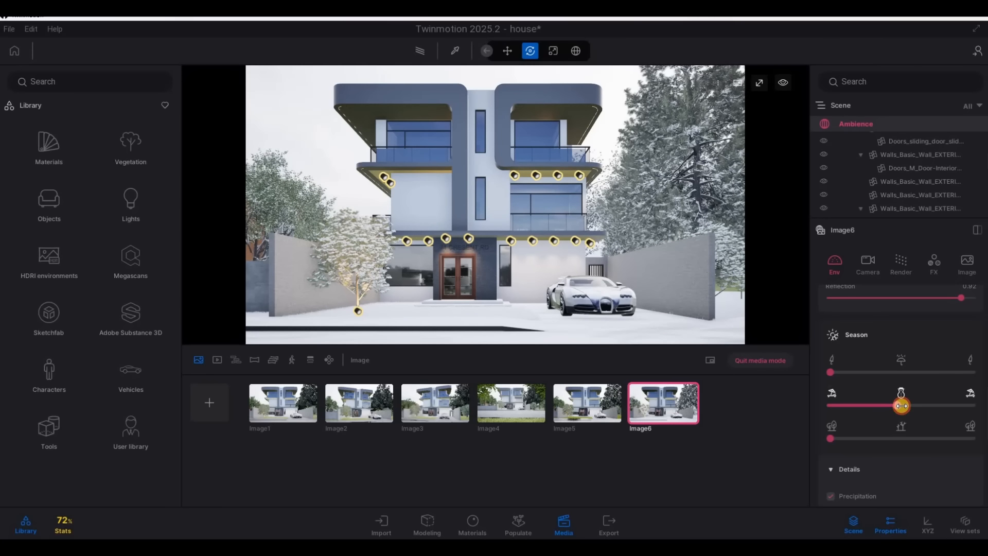
pyautogui.moveTo(830, 438); pyautogui.dragTo(896, 440)
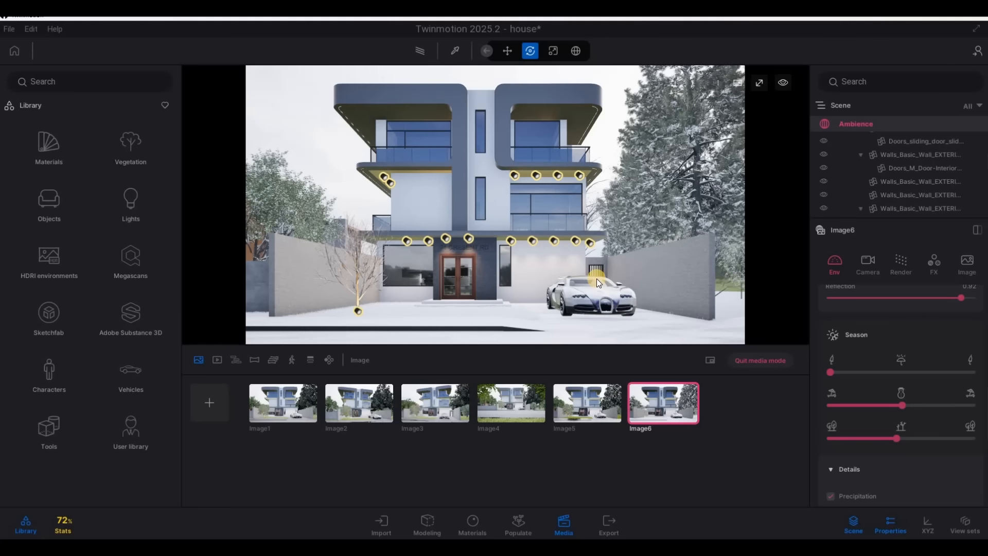
# Reframe the sixth image from farther back to show more of the snowy foreground and surroundings, and update its saved view
pyautogui.moveTo(591, 269); pyautogui.dragTo(593, 290, button='right')
pyautogui.press('s')
pyautogui.press('q')
pyautogui.press('s')
pyautogui.press('a')
pyautogui.press('s')
pyautogui.press('d')
pyautogui.press('s')
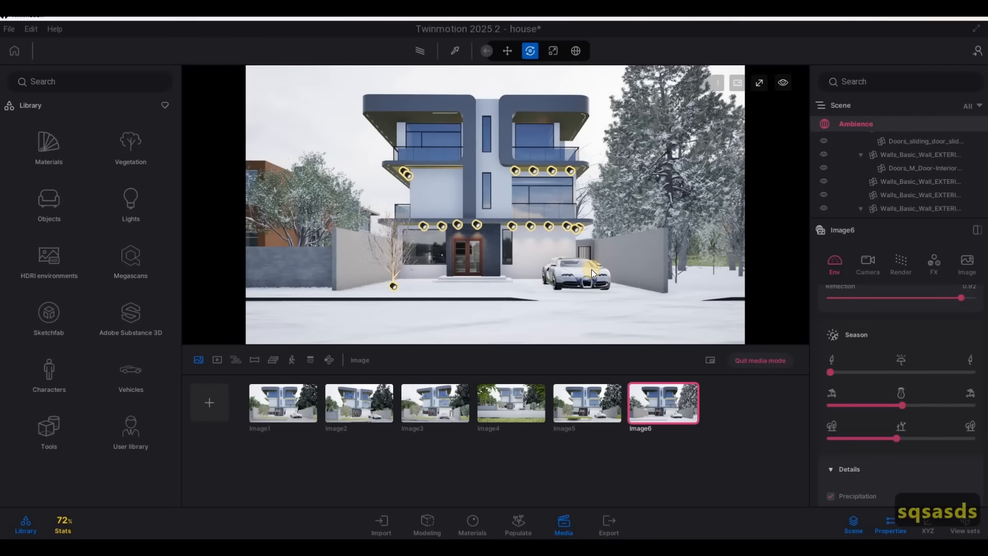
pyautogui.click(671, 384)
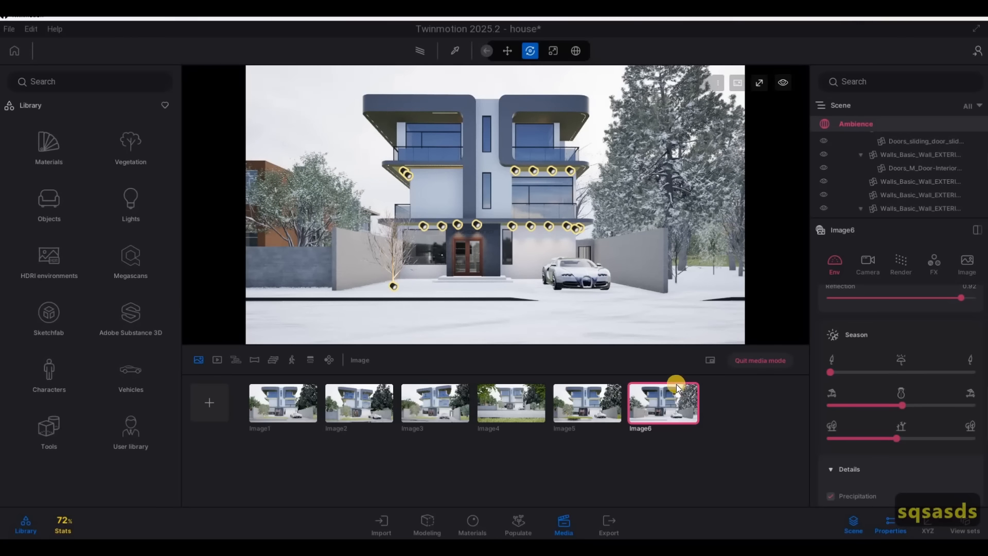
# Reframe the fifth image from farther back and to the left, with the wet road in the foreground, and update its saved view
pyautogui.click(602, 394)
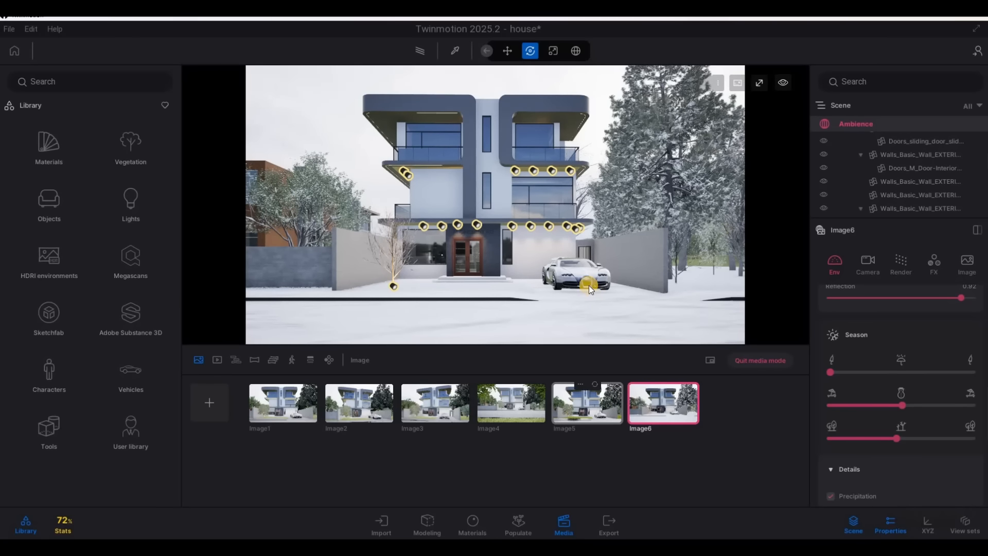
pyautogui.moveTo(591, 294); pyautogui.dragTo(629, 300)
pyautogui.press('a')
pyautogui.press('a')
pyautogui.press('a')
pyautogui.press('a')
pyautogui.press('a')
pyautogui.press('a')
pyautogui.press('a')
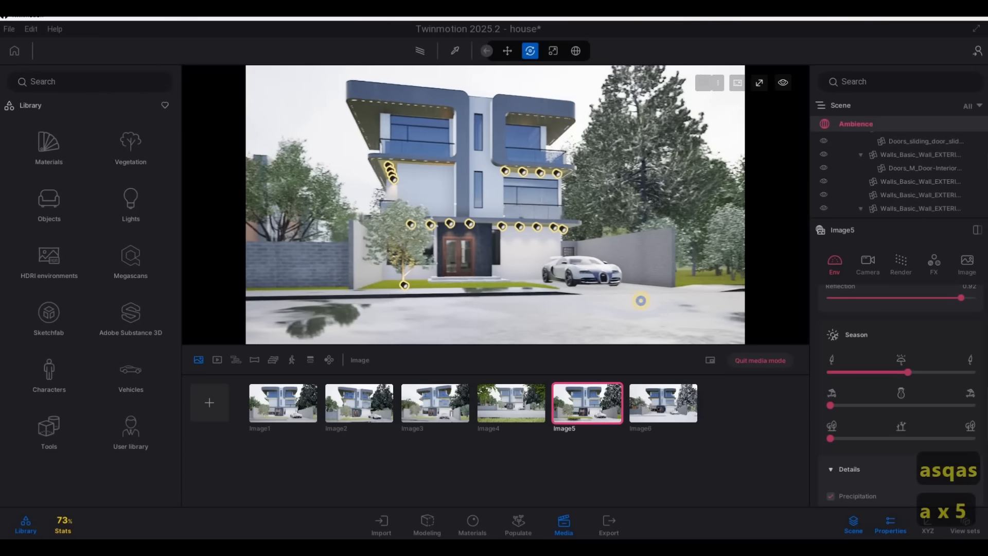
pyautogui.press('w')
pyautogui.press('d')
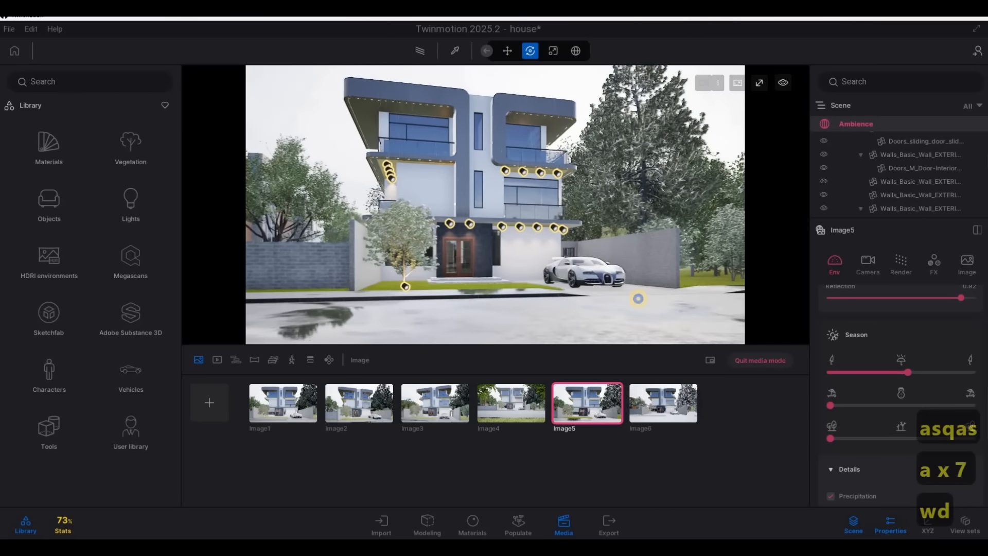
pyautogui.press('w')
pyautogui.press('d')
pyautogui.press('q')
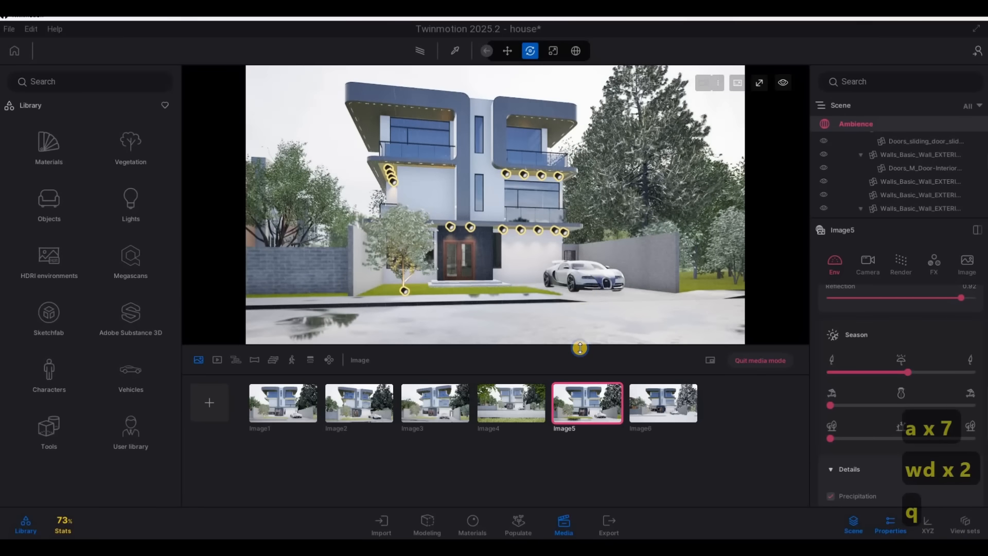
pyautogui.click(593, 385)
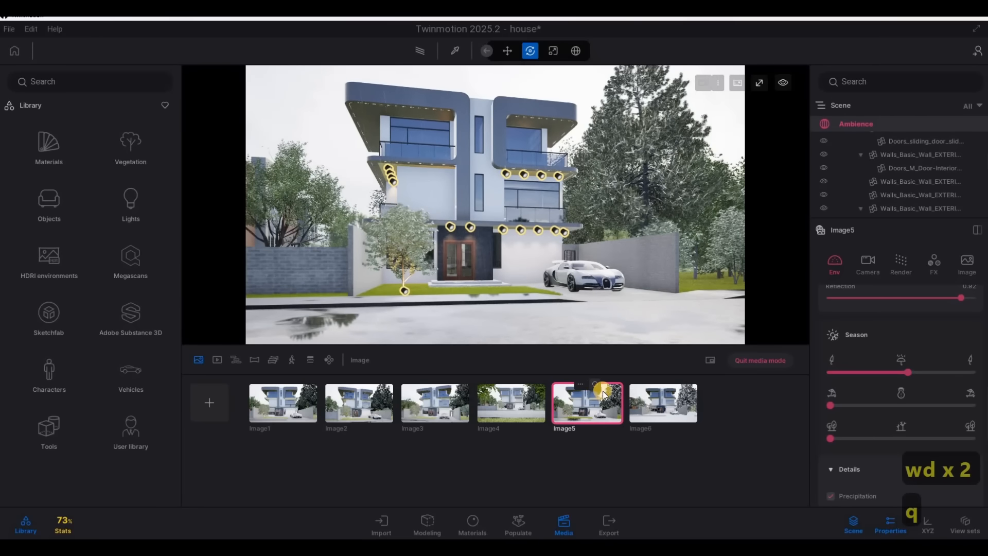
# Enable the path tracer for the first image and check its quality setting
pyautogui.click(301, 407)
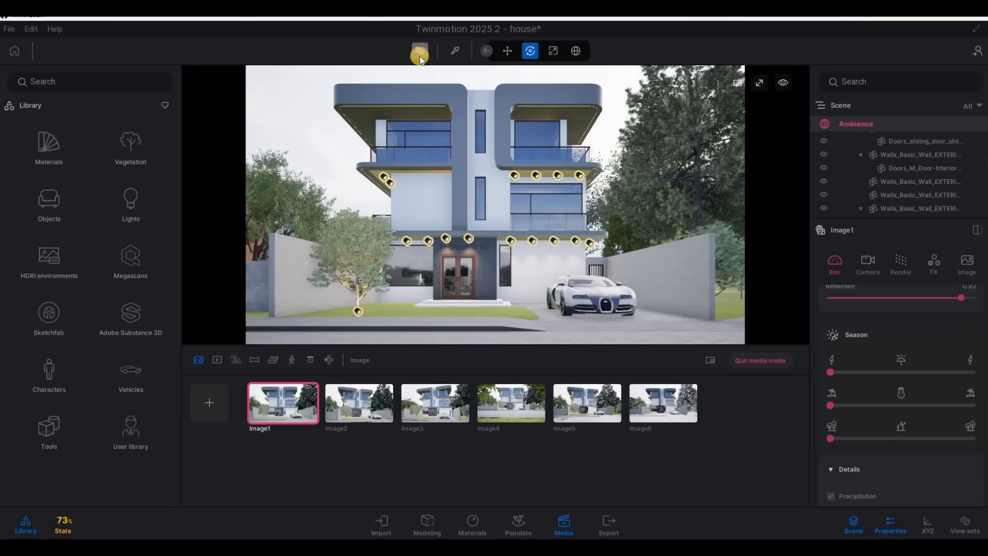
pyautogui.click(420, 54)
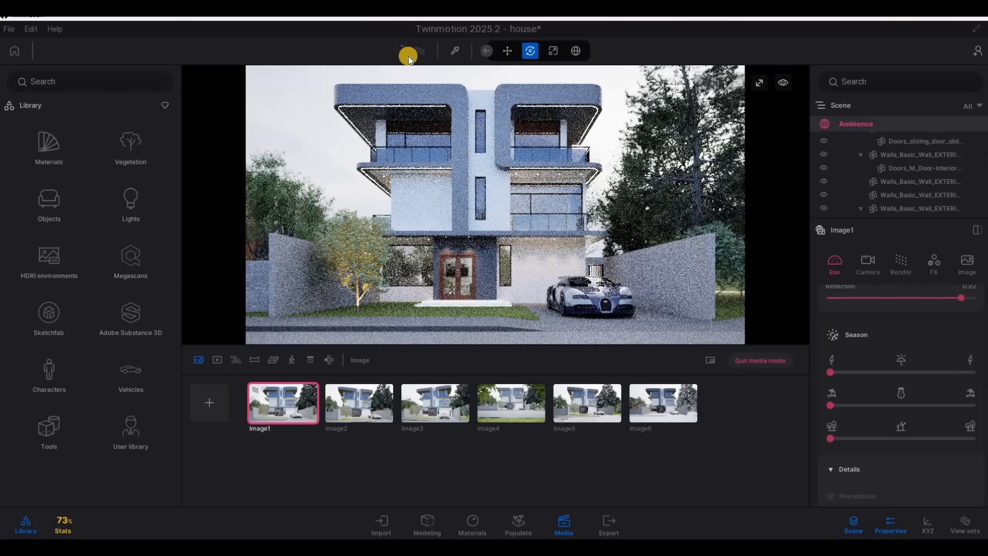
pyautogui.click(422, 56)
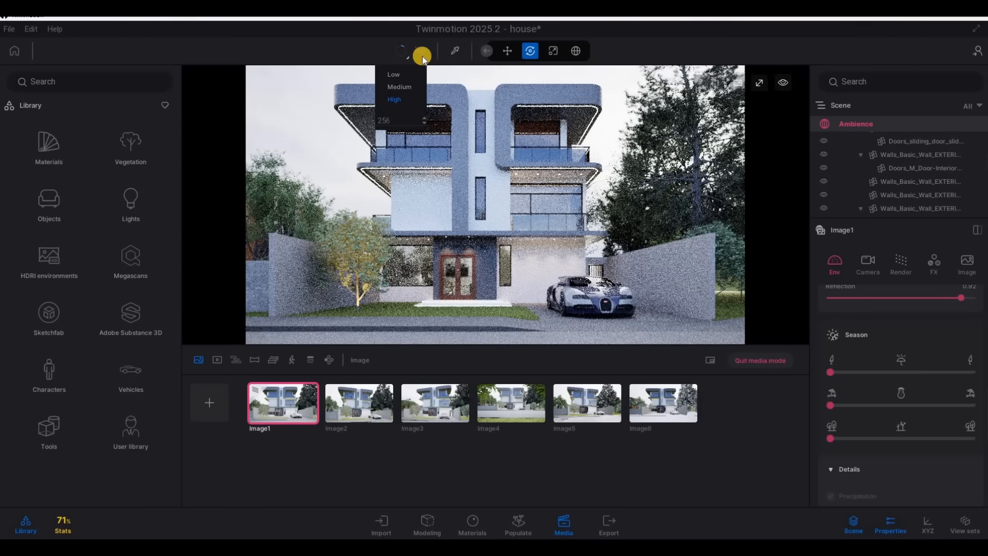
pyautogui.click(308, 413)
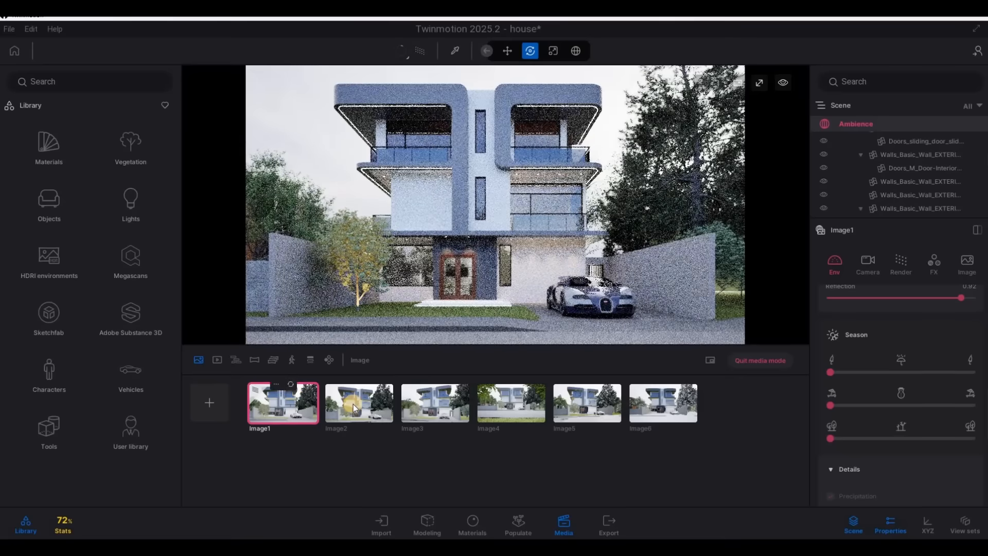
# Enable the path tracer for the second, third, fourth and fifth images
pyautogui.click(353, 403)
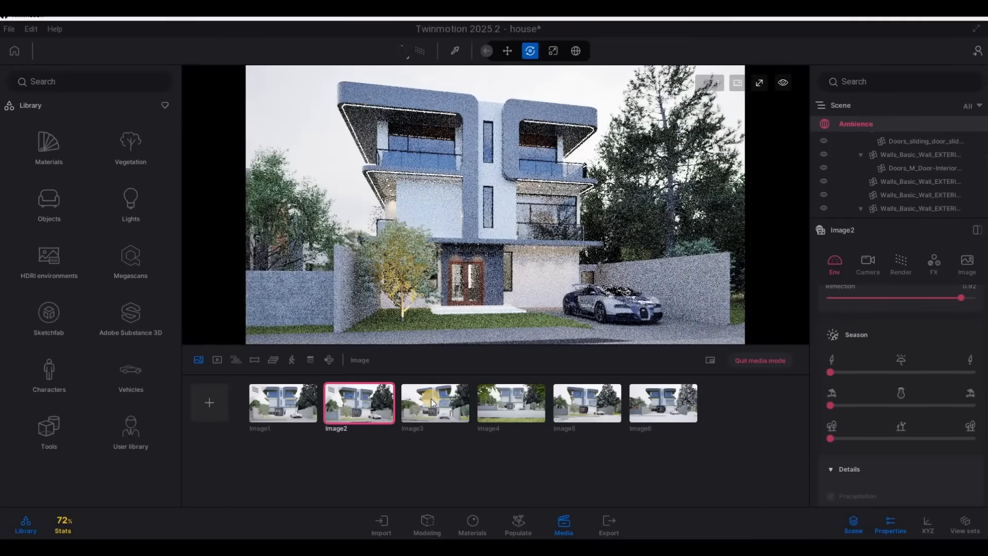
pyautogui.click(434, 399)
pyautogui.click(426, 49)
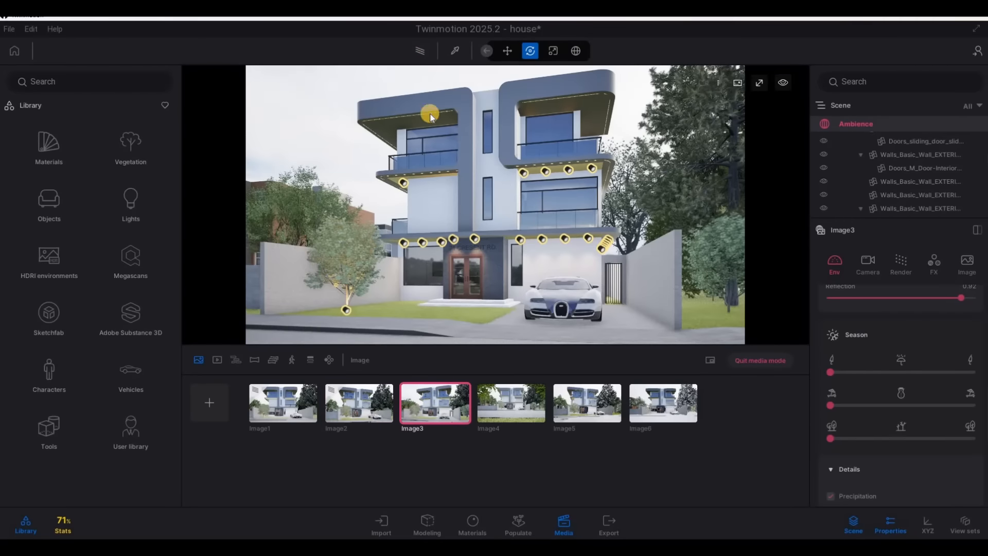
pyautogui.click(506, 398)
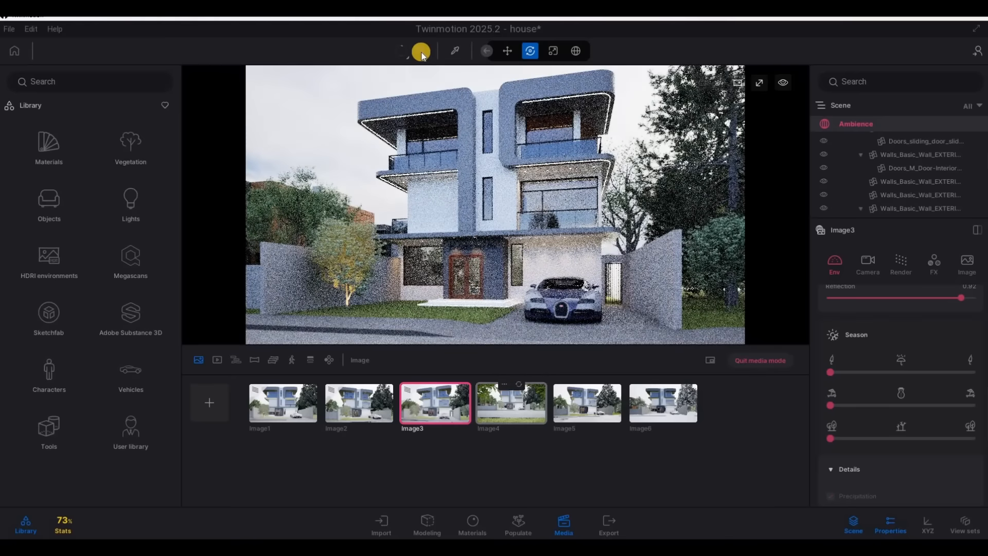
pyautogui.click(577, 405)
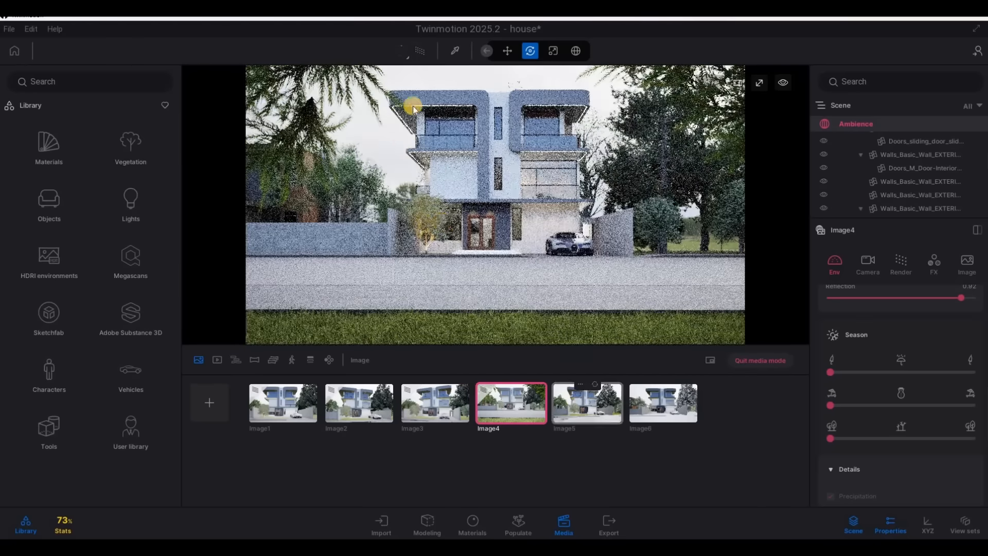
pyautogui.click(416, 51)
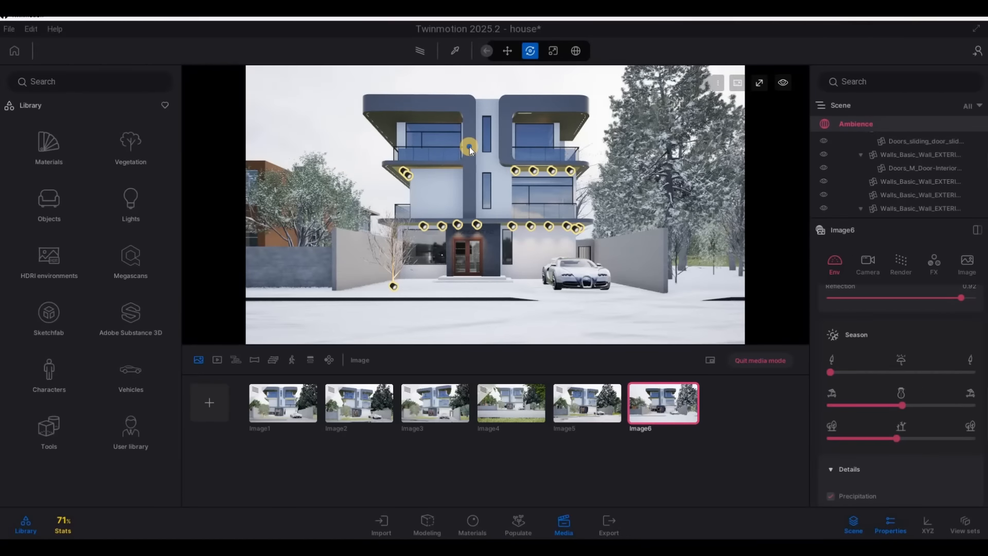
# Shift the sixth image's viewpoint to the right and slightly closer so it faces the parked car head-on
pyautogui.press('d')
pyautogui.press('d')
pyautogui.press('d')
pyautogui.press('d')
pyautogui.press('d')
pyautogui.press('d')
pyautogui.press('d')
pyautogui.press('d')
pyautogui.press('d')
pyautogui.press('d')
pyautogui.press('d')
pyautogui.press('d')
pyautogui.press('d')
pyautogui.press('d')
pyautogui.press('d')
pyautogui.press('d')
pyautogui.press('d')
pyautogui.press('d')
pyautogui.press('d')
pyautogui.press('d')
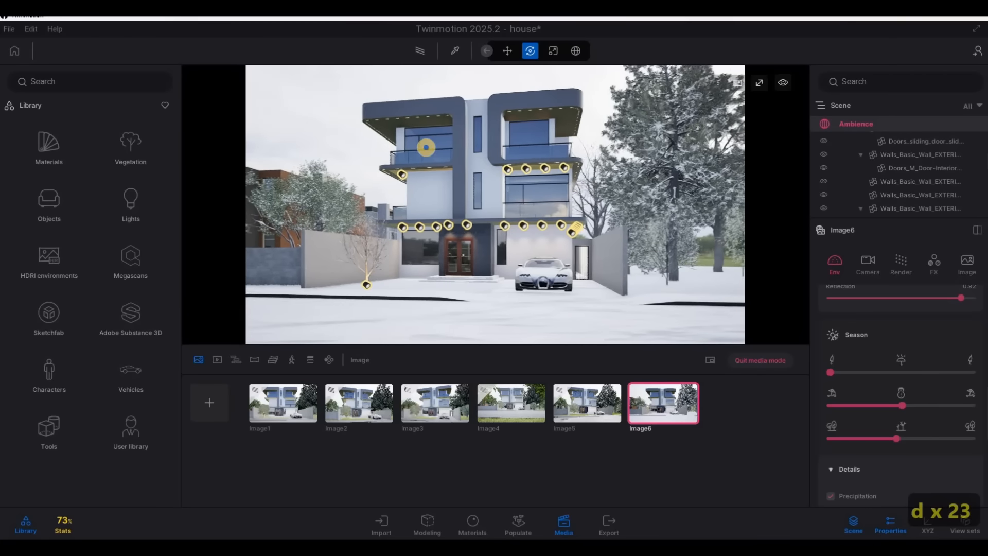
pyautogui.press('w')
pyautogui.press('d')
pyautogui.press('a')
pyautogui.press('w')
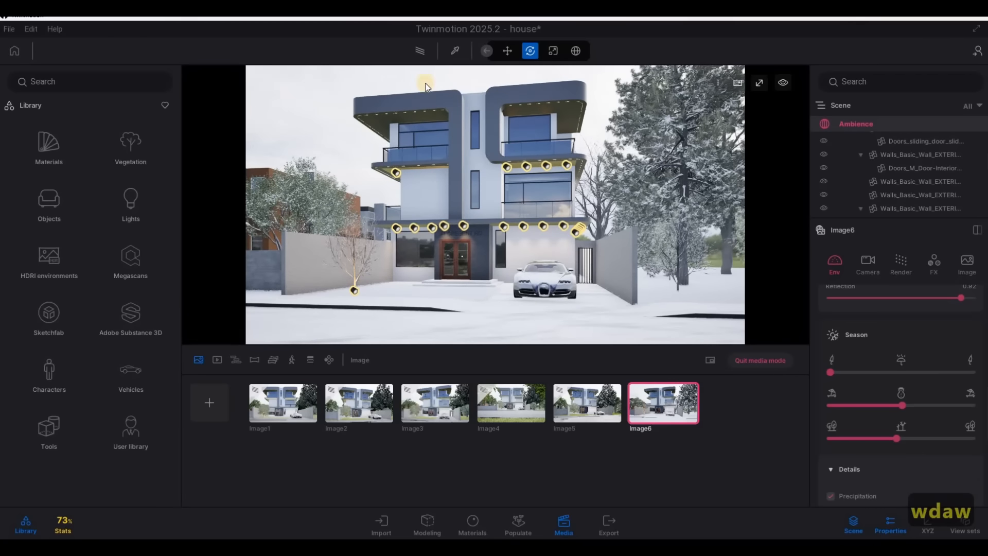
# Enable the path tracer for the snowy sixth image and save the project
pyautogui.click(421, 59)
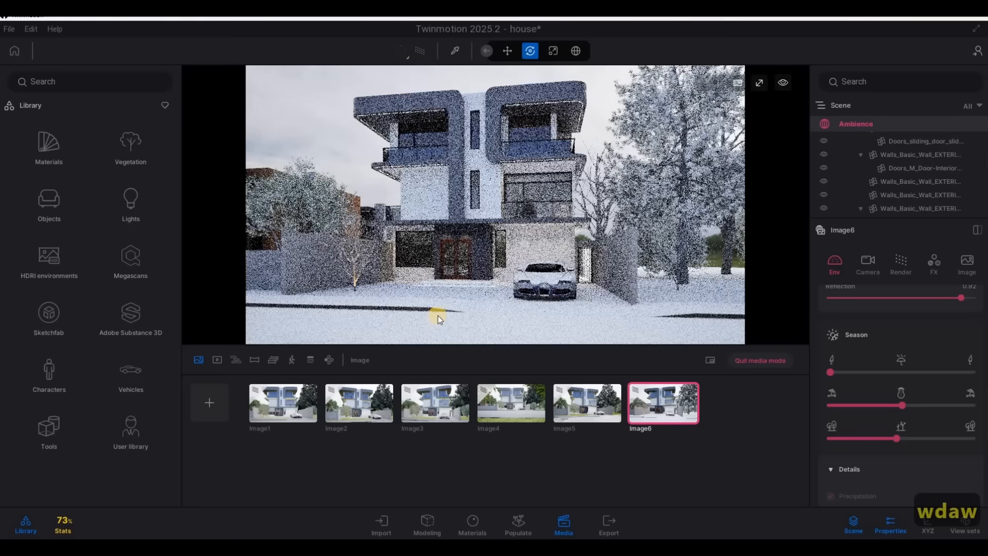
pyautogui.click(10, 30)
pyautogui.click(100, 128)
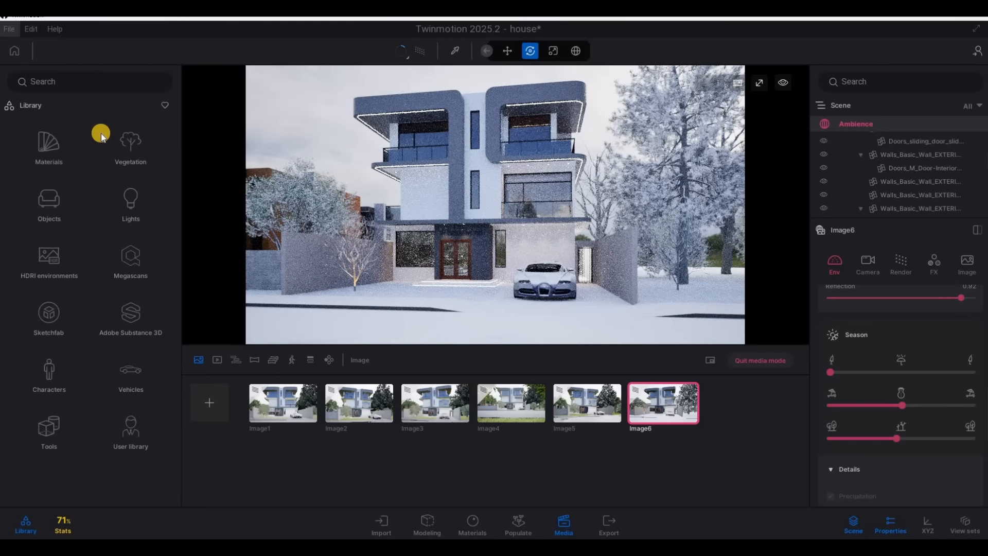
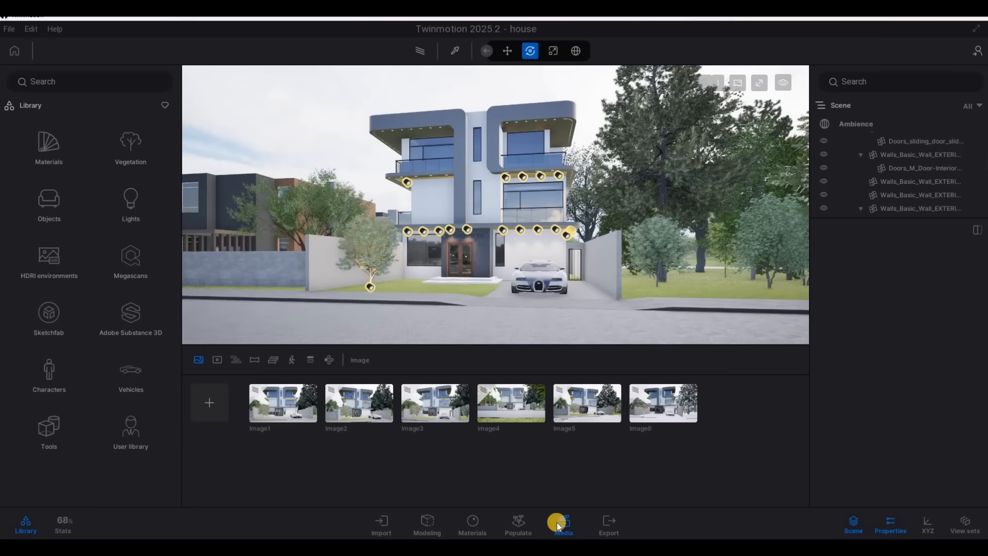
# Switch to video media and pull the viewpoint back across the road, behind the large conifer opposite the house
pyautogui.click(558, 523)
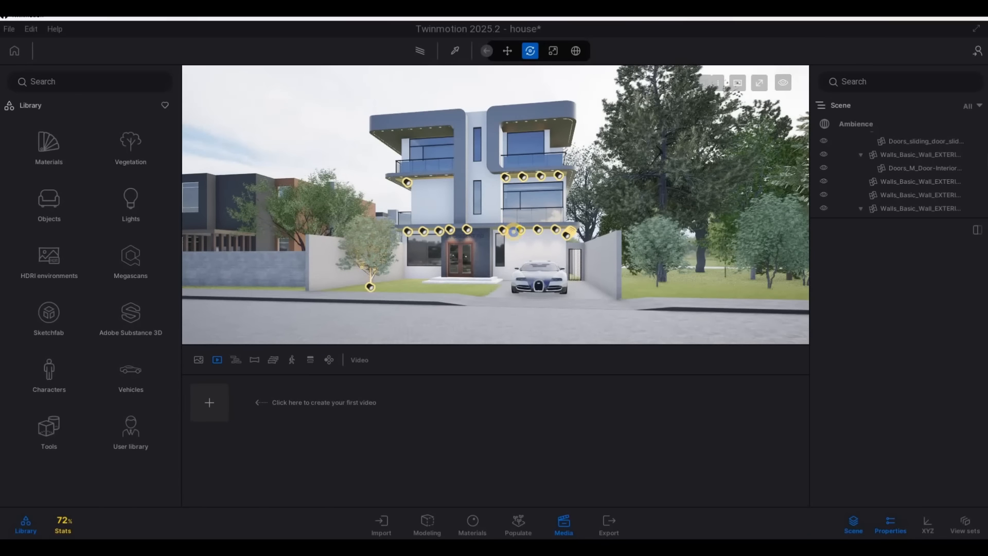
pyautogui.press('a')
pyautogui.press('s')
pyautogui.press('a')
pyautogui.press('s')
pyautogui.press('a')
pyautogui.press('s')
pyautogui.press('a')
pyautogui.press('a')
pyautogui.press('a')
pyautogui.press('a')
pyautogui.press('a')
pyautogui.press('a')
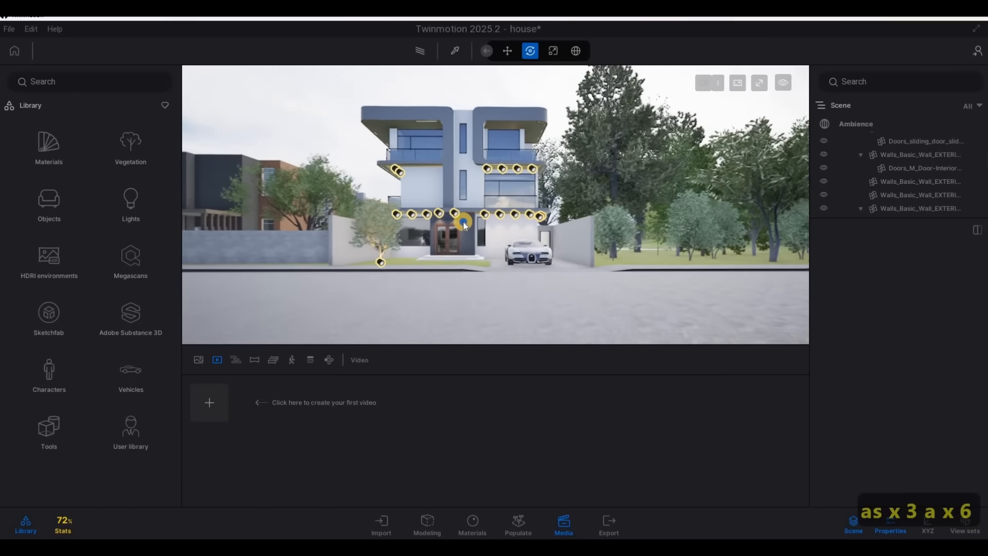
pyautogui.press('s')
pyautogui.press('a')
pyautogui.press('s')
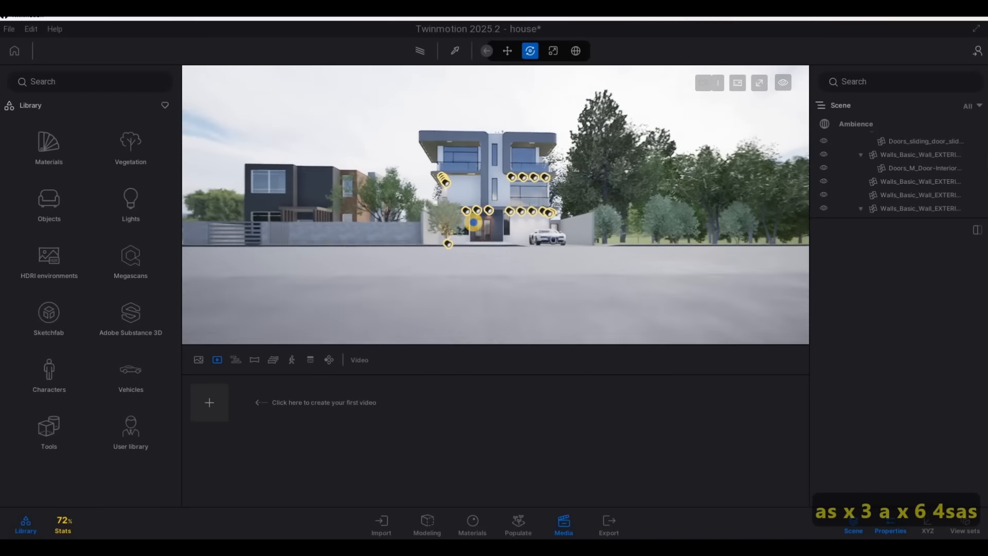
pyautogui.press('d')
pyautogui.press('q')
pyautogui.press('w')
pyautogui.press('e')
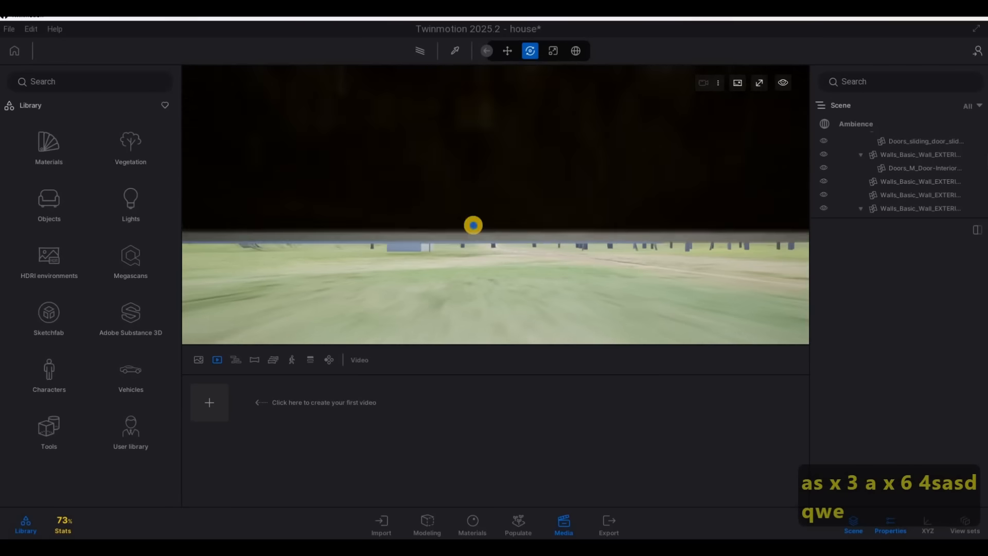
pyautogui.press('q')
pyautogui.press('s')
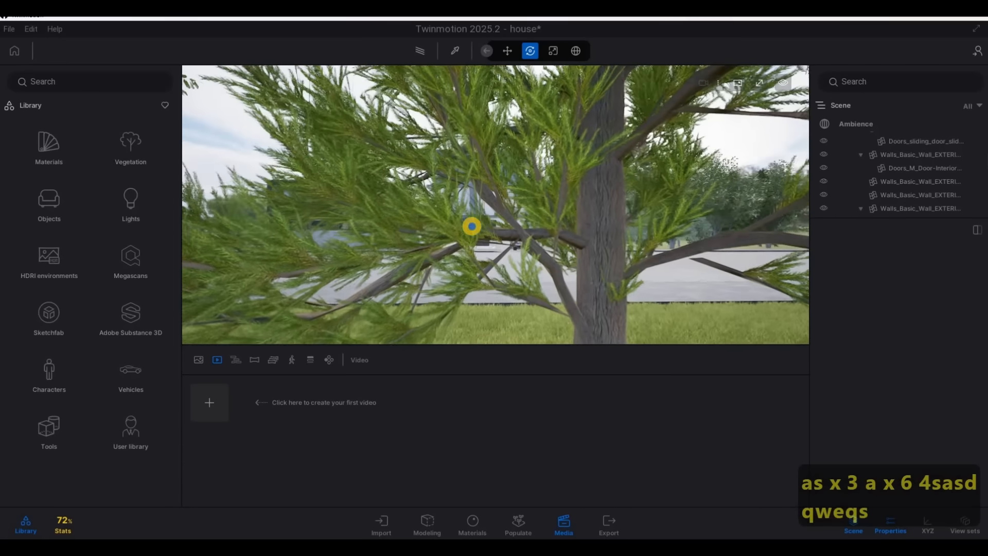
# Fine-tune the viewpoint behind the conifer's branches facing the house, and create a video whose first keyframe is this view
pyautogui.press('e')
pyautogui.press('s')
pyautogui.press('q')
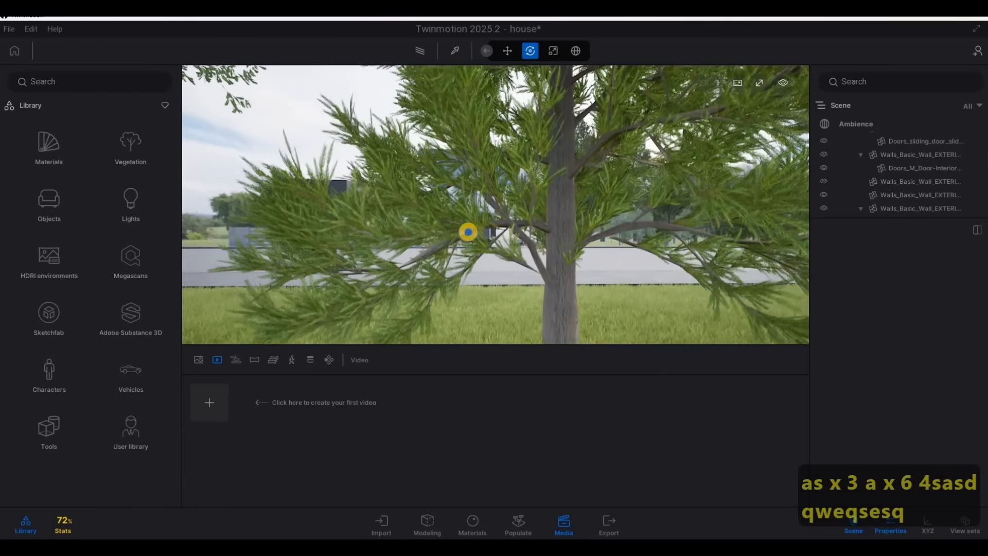
pyautogui.press('w')
pyautogui.press('w')
pyautogui.press('w')
pyautogui.press('s')
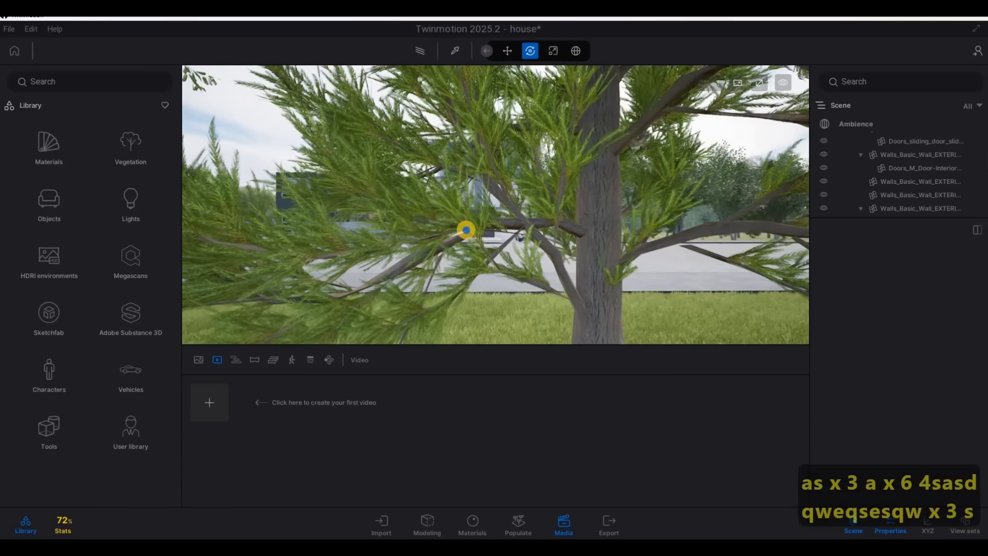
pyautogui.press('a')
pyautogui.press('d')
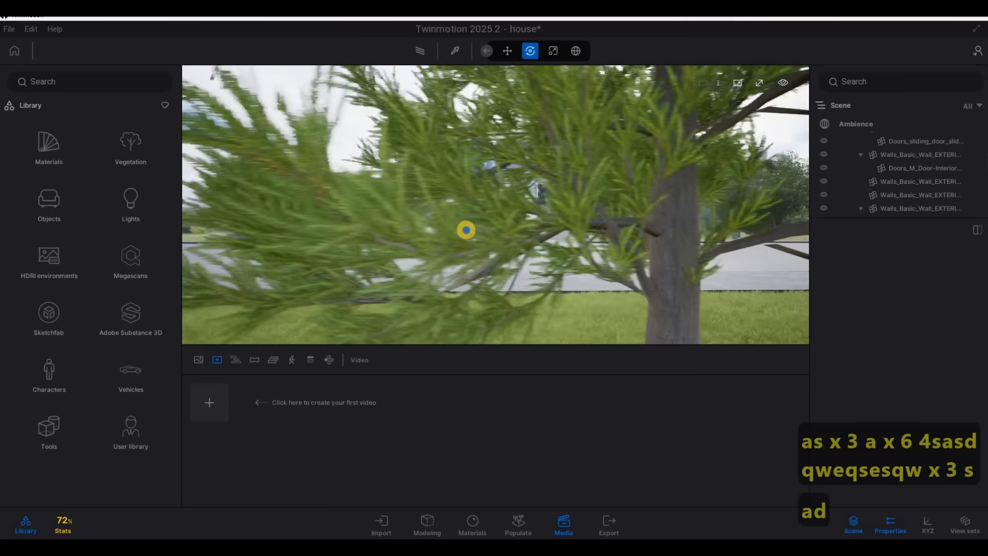
pyautogui.press('3')
pyautogui.press('a')
pyautogui.press('a')
pyautogui.press('a')
pyautogui.press('a')
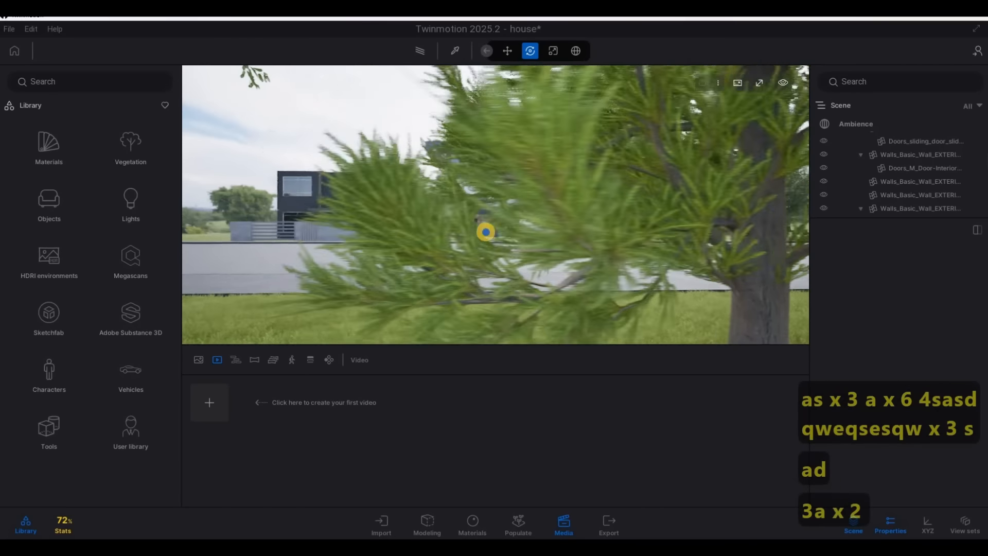
pyautogui.press('d')
pyautogui.press('d')
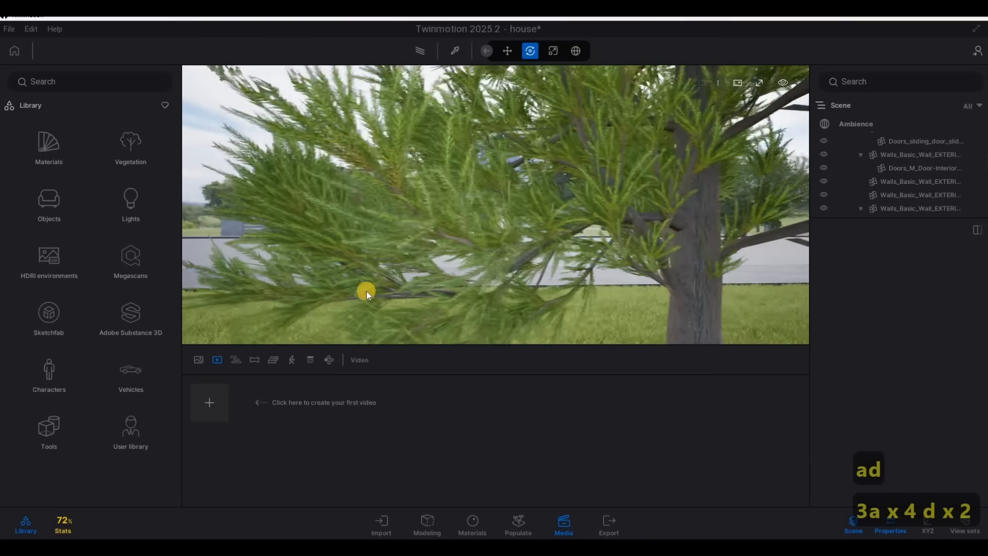
pyautogui.press('a')
pyautogui.press('d')
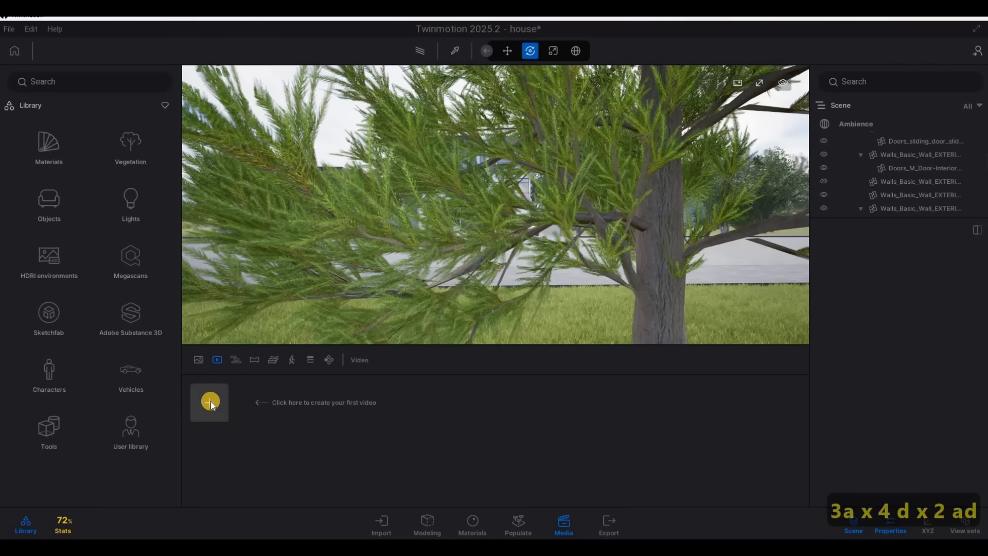
pyautogui.click(211, 402)
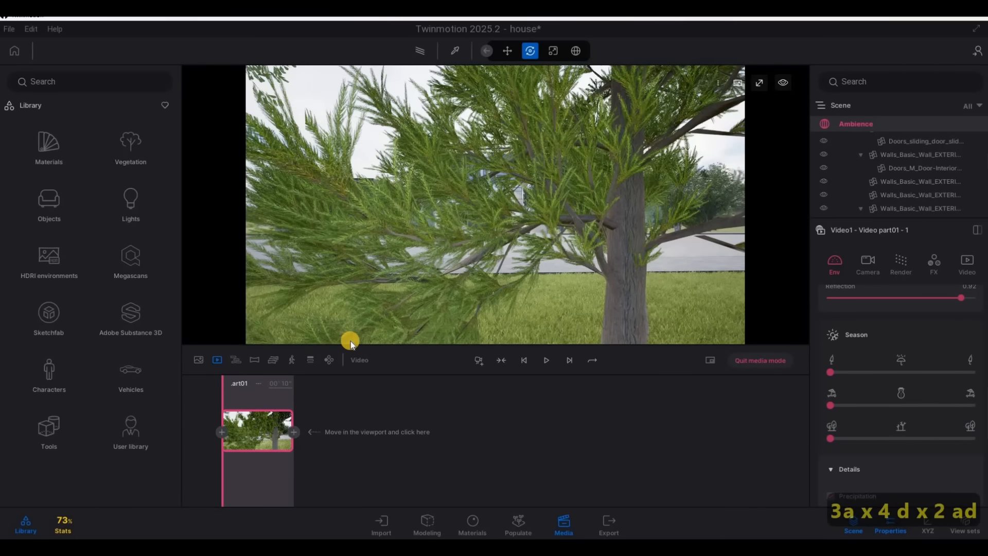
pyautogui.press('w')
pyautogui.press('w')
pyautogui.press('w')
pyautogui.press('w')
pyautogui.press('w')
pyautogui.press('w')
pyautogui.press('w')
pyautogui.press('w')
pyautogui.press('w')
pyautogui.press('w')
pyautogui.press('w')
pyautogui.press('w')
pyautogui.press('w')
pyautogui.press('w')
pyautogui.press('w')
pyautogui.press('w')
pyautogui.press('w')
pyautogui.press('w')
pyautogui.press('w')
pyautogui.press('w')
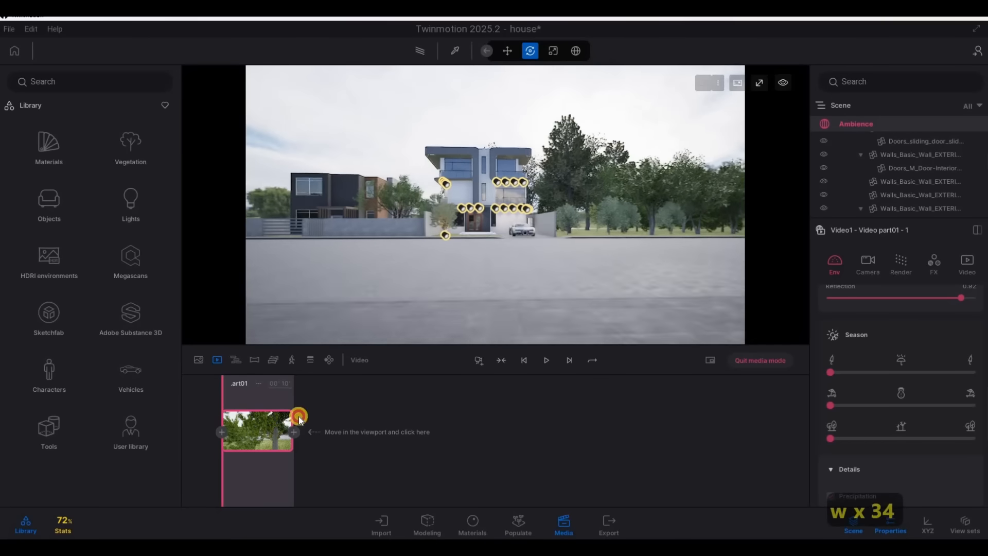
pyautogui.press('w')
pyautogui.press('w')
pyautogui.press('w')
pyautogui.press('w')
pyautogui.press('w')
pyautogui.press('w')
pyautogui.press('w')
pyautogui.press('w')
pyautogui.press('w')
pyautogui.press('w')
pyautogui.press('w')
pyautogui.press('w')
pyautogui.press('w')
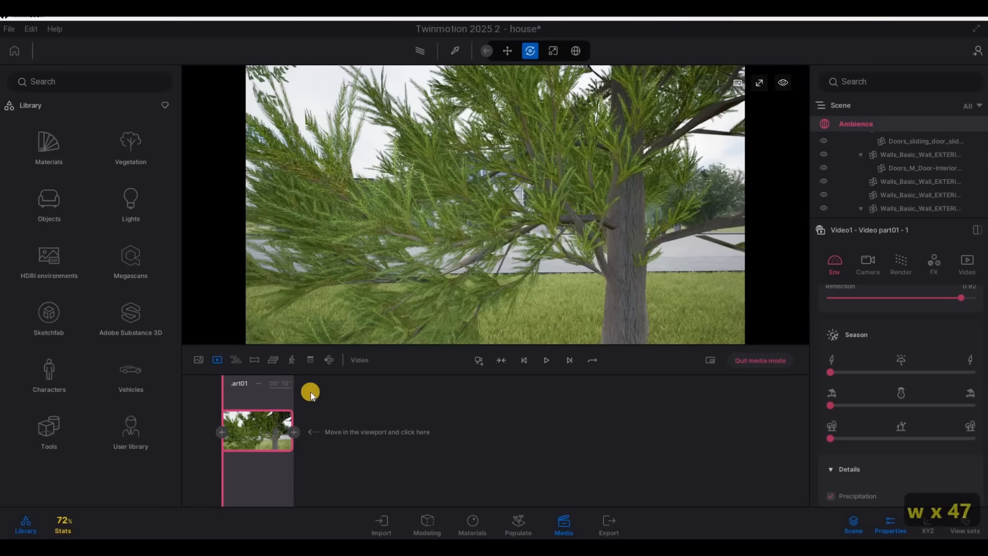
pyautogui.click(275, 410)
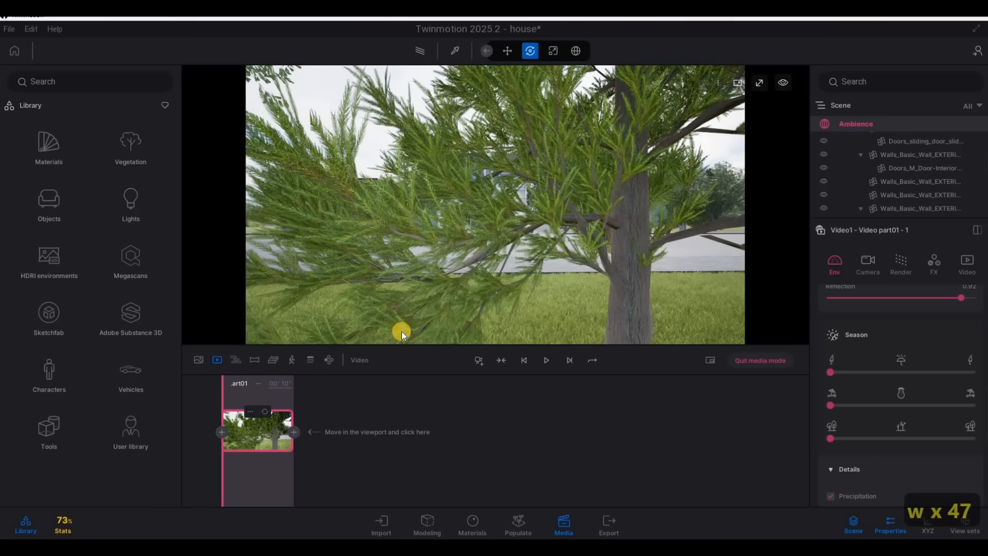
# Fly straight forward through the branches to the house front, add the end keyframe and set Video part01's duration to 6 seconds
pyautogui.press('w')
pyautogui.press('w')
pyautogui.press('w')
pyautogui.press('w')
pyautogui.press('w')
pyautogui.press('w')
pyautogui.press('w')
pyautogui.press('w')
pyautogui.press('w')
pyautogui.press('w')
pyautogui.press('w')
pyautogui.press('w')
pyautogui.press('w')
pyautogui.press('w')
pyautogui.press('w')
pyautogui.press('w')
pyautogui.press('w')
pyautogui.press('w')
pyautogui.press('w')
pyautogui.press('w')
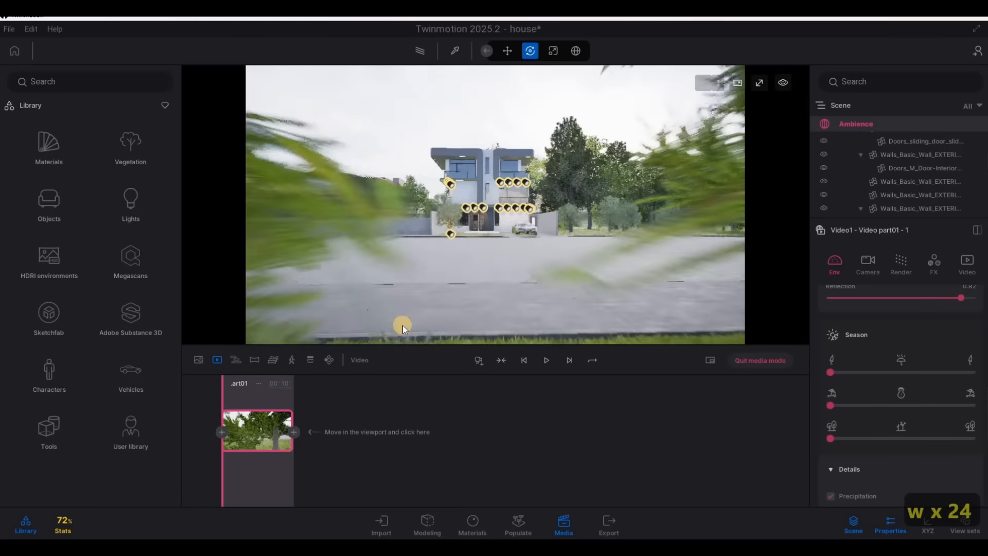
pyautogui.press('w')
pyautogui.press('w')
pyautogui.press('w')
pyautogui.press('w')
pyautogui.press('w')
pyautogui.press('w')
pyautogui.press('w')
pyautogui.press('w')
pyautogui.press('w')
pyautogui.press('w')
pyautogui.press('w')
pyautogui.press('w')
pyautogui.press('w')
pyautogui.press('w')
pyautogui.press('w')
pyautogui.press('w')
pyautogui.press('w')
pyautogui.press('w')
pyautogui.press('w')
pyautogui.press('w')
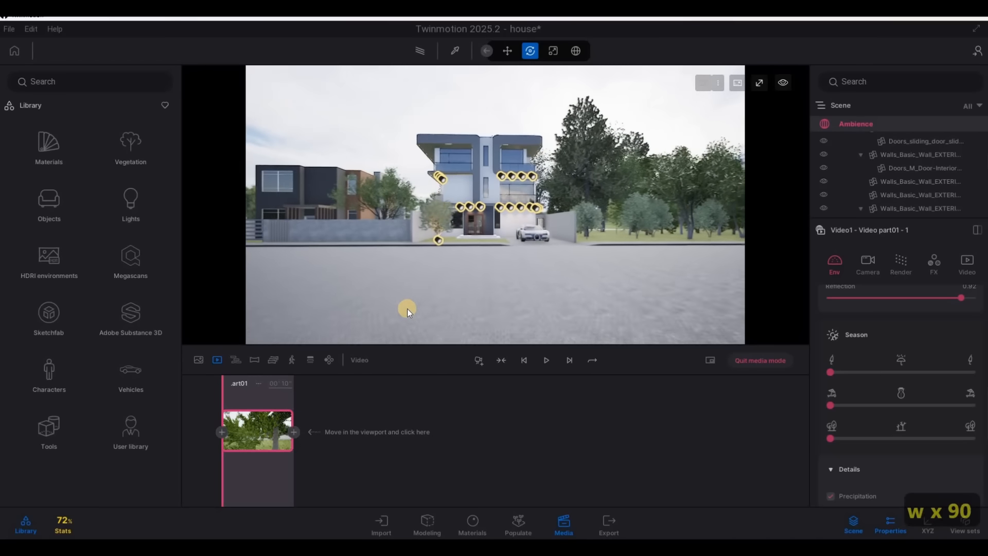
pyautogui.press('w')
pyautogui.press('w')
pyautogui.press('w')
pyautogui.press('w')
pyautogui.press('w')
pyautogui.press('w')
pyautogui.press('w')
pyautogui.press('w')
pyautogui.press('w')
pyautogui.press('w')
pyautogui.press('w')
pyautogui.press('w')
pyautogui.press('w')
pyautogui.press('w')
pyautogui.press('w')
pyautogui.press('w')
pyautogui.press('w')
pyautogui.press('w')
pyautogui.press('w')
pyautogui.press('w')
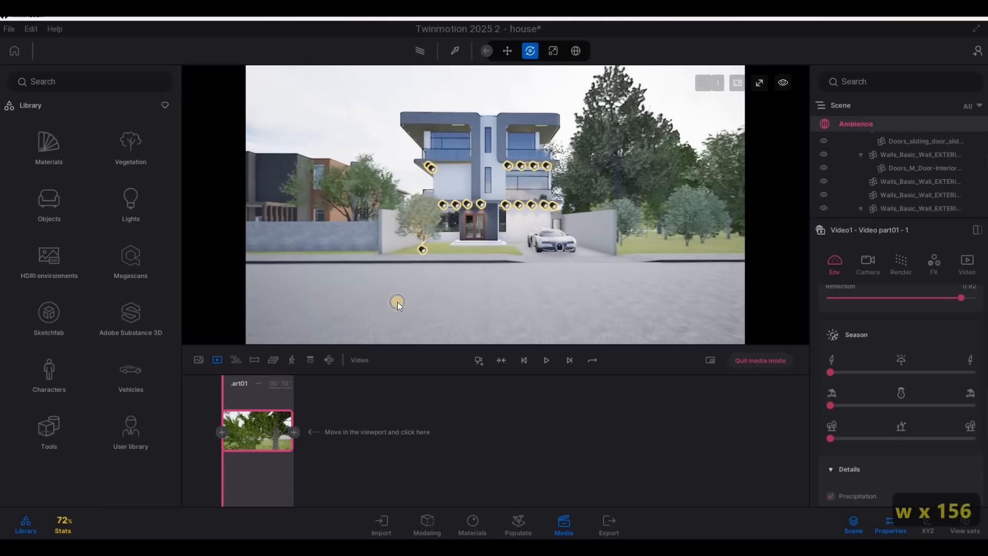
pyautogui.press('w')
pyautogui.press('w')
pyautogui.press('w')
pyautogui.press('w')
pyautogui.press('w')
pyautogui.press('w')
pyautogui.press('w')
pyautogui.press('w')
pyautogui.press('w')
pyautogui.press('w')
pyautogui.press('w')
pyautogui.press('w')
pyautogui.press('w')
pyautogui.press('w')
pyautogui.press('w')
pyautogui.press('w')
pyautogui.press('w')
pyautogui.press('w')
pyautogui.press('w')
pyautogui.press('w')
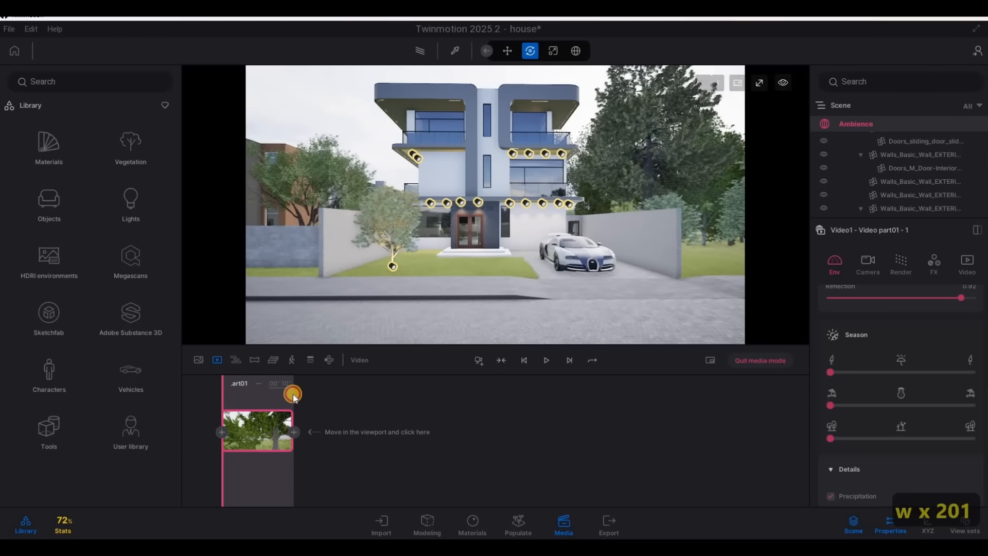
pyautogui.click(293, 431)
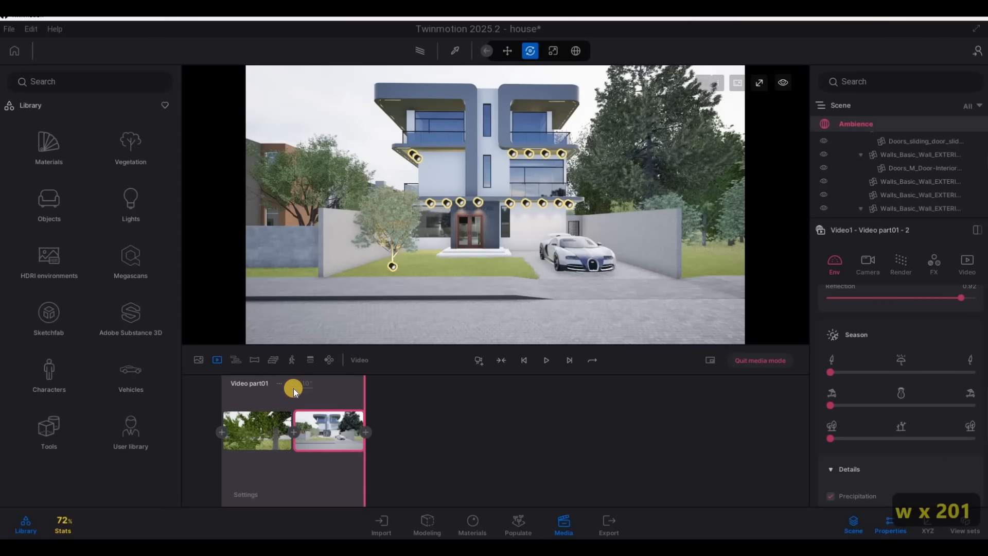
pyautogui.write('6')
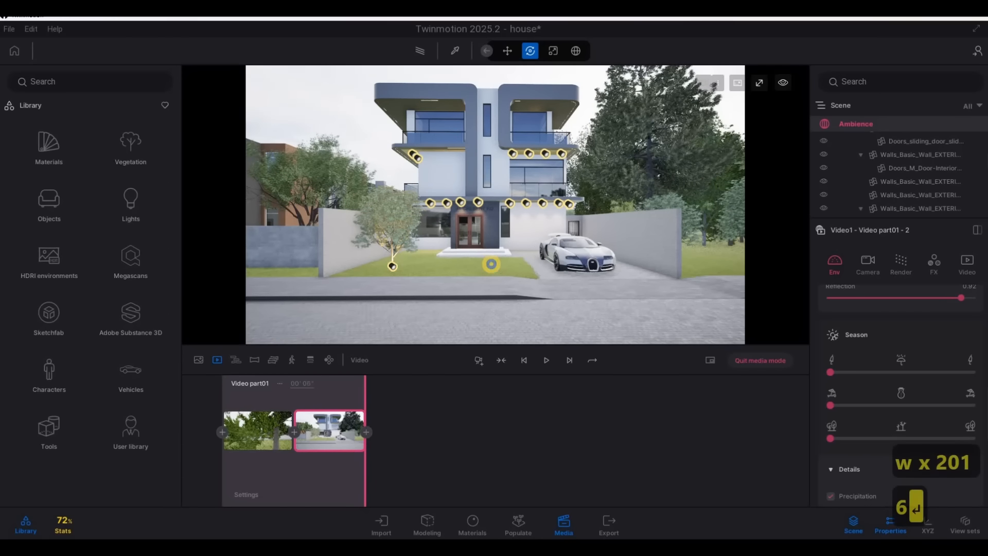
pyautogui.press('Return')
# Bring the viewpoint into the driveway and try a vertical camera path from the upper balconies down to the parked car
pyautogui.press('w')
pyautogui.press('w')
pyautogui.press('w')
pyautogui.press('w')
pyautogui.press('w')
pyautogui.press('w')
pyautogui.press('w')
pyautogui.press('w')
pyautogui.press('w')
pyautogui.press('w')
pyautogui.press('w')
pyautogui.press('w')
pyautogui.press('w')
pyautogui.press('d')
pyautogui.press('d')
pyautogui.press('d')
pyautogui.press('d')
pyautogui.press('d')
pyautogui.press('d')
pyautogui.press('d')
pyautogui.press('d')
pyautogui.press('d')
pyautogui.press('d')
pyautogui.press('d')
pyautogui.press('d')
pyautogui.press('d')
pyautogui.press('d')
pyautogui.press('d')
pyautogui.press('d')
pyautogui.press('d')
pyautogui.press('d')
pyautogui.press('d')
pyautogui.press('d')
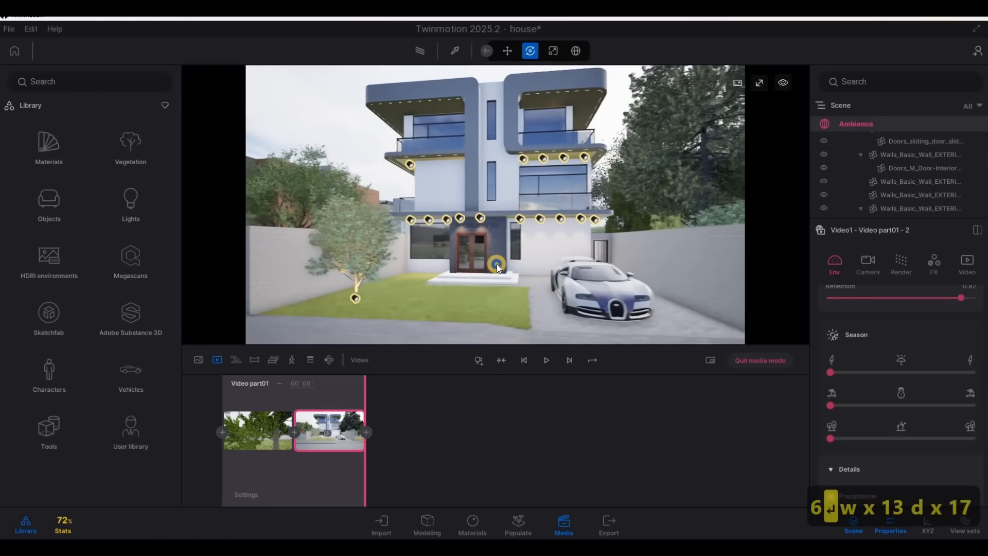
pyautogui.press('w')
pyautogui.press('q')
pyautogui.press('q')
pyautogui.press('q')
pyautogui.press('q')
pyautogui.press('q')
pyautogui.press('q')
pyautogui.press('q')
pyautogui.press('q')
pyautogui.press('q')
pyautogui.press('q')
pyautogui.press('q')
pyautogui.press('q')
pyautogui.press('q')
pyautogui.press('q')
pyautogui.press('q')
pyautogui.press('q')
pyautogui.press('q')
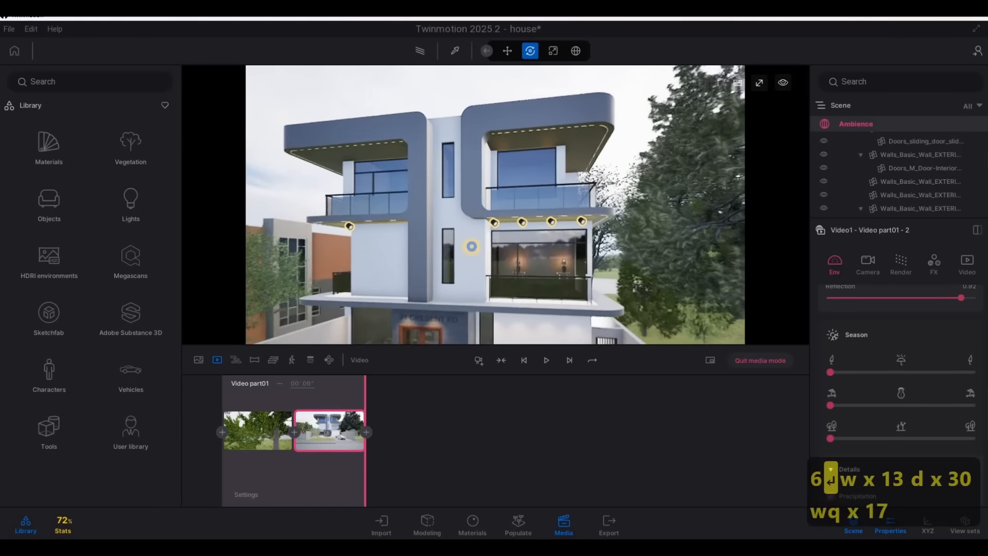
pyautogui.press('d')
pyautogui.press('s')
pyautogui.press('e')
pyautogui.press('e')
pyautogui.press('e')
pyautogui.press('e')
pyautogui.press('e')
pyautogui.press('e')
pyautogui.press('e')
pyautogui.press('e')
pyautogui.press('e')
pyautogui.press('e')
pyautogui.press('e')
pyautogui.press('e')
pyautogui.press('e')
pyautogui.press('e')
pyautogui.press('e')
pyautogui.press('e')
pyautogui.press('e')
pyautogui.press('e')
pyautogui.press('e')
pyautogui.press('e')
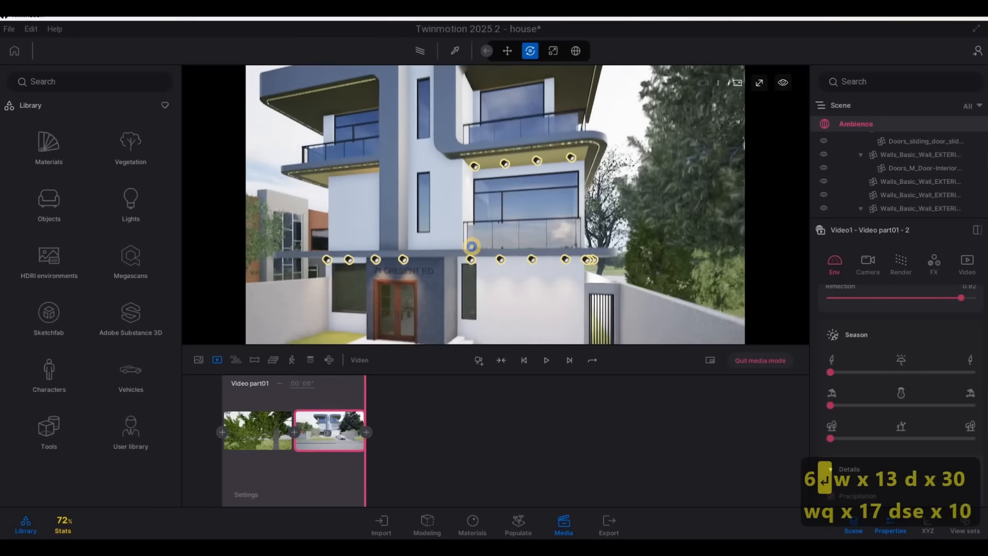
pyautogui.press('e')
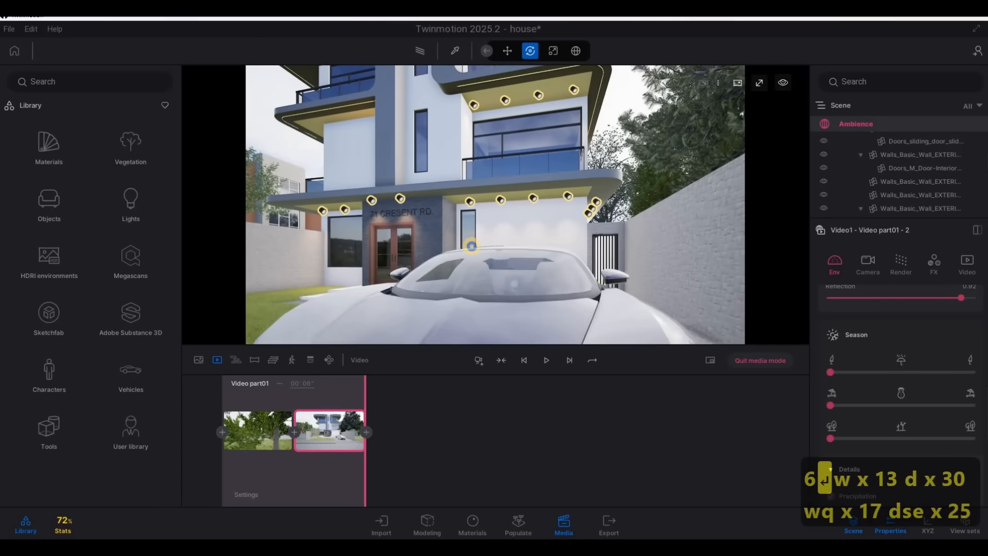
# Raise the viewpoint to the top-floor balconies and add a second video part starting from this view
pyautogui.press('q')
pyautogui.press('q')
pyautogui.press('q')
pyautogui.press('q')
pyautogui.press('q')
pyautogui.press('q')
pyautogui.press('q')
pyautogui.press('q')
pyautogui.press('q')
pyautogui.press('q')
pyautogui.press('q')
pyautogui.press('q')
pyautogui.press('q')
pyautogui.press('q')
pyautogui.press('q')
pyautogui.press('q')
pyautogui.press('q')
pyautogui.press('q')
pyautogui.press('q')
pyautogui.press('q')
pyautogui.press('q')
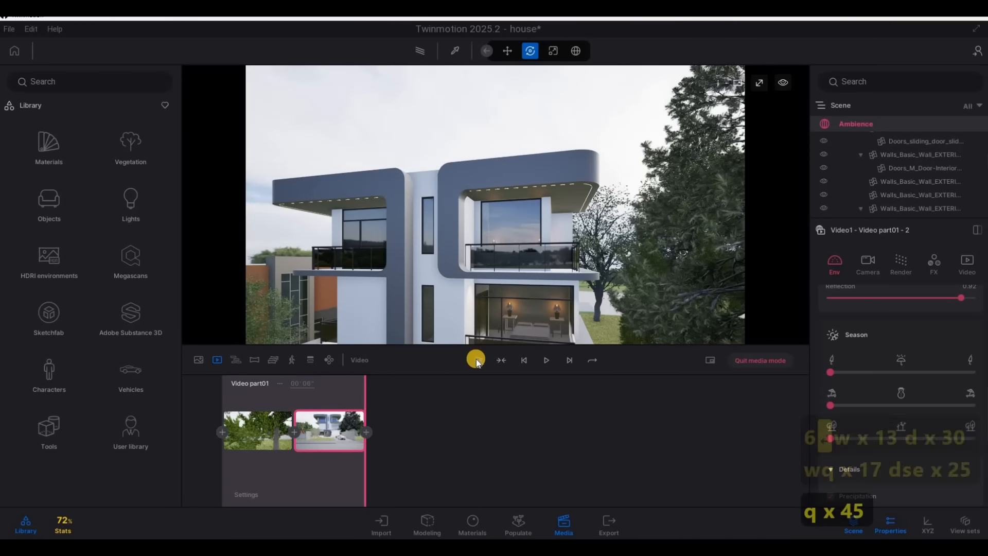
pyautogui.click(477, 359)
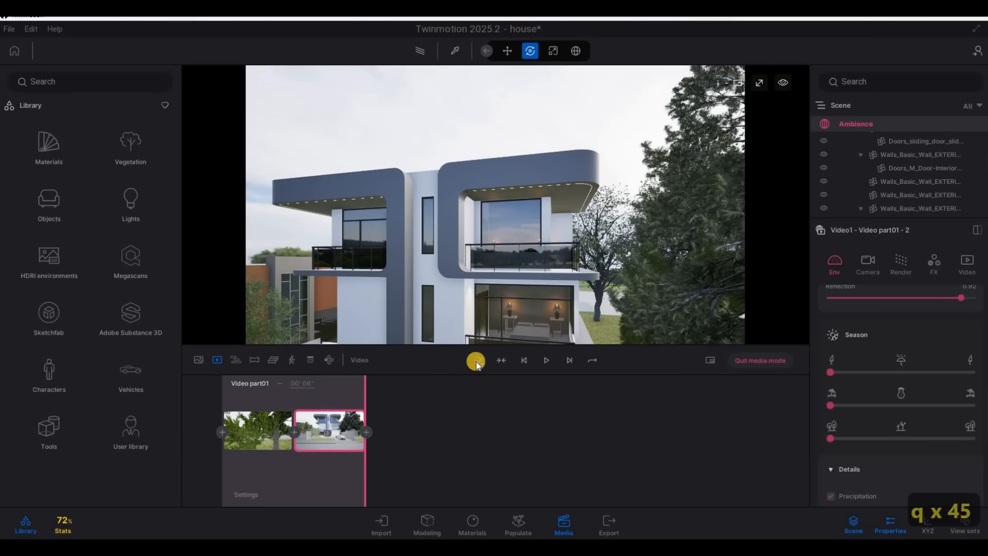
pyautogui.click(439, 377)
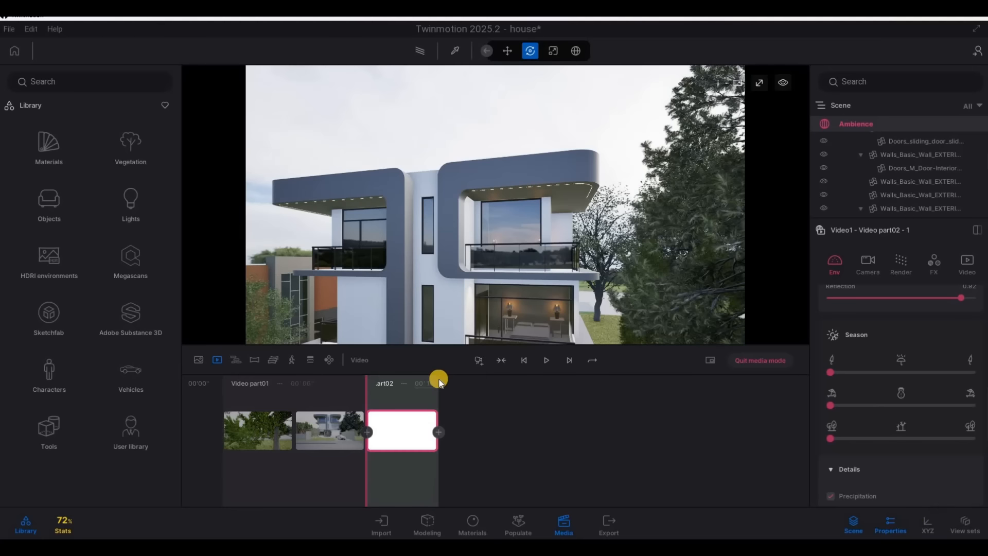
# Lower the viewpoint to just above the parked car, add it as Video part02's end keyframe, and set the duration to 5 seconds
pyautogui.press('q')
pyautogui.press('e')
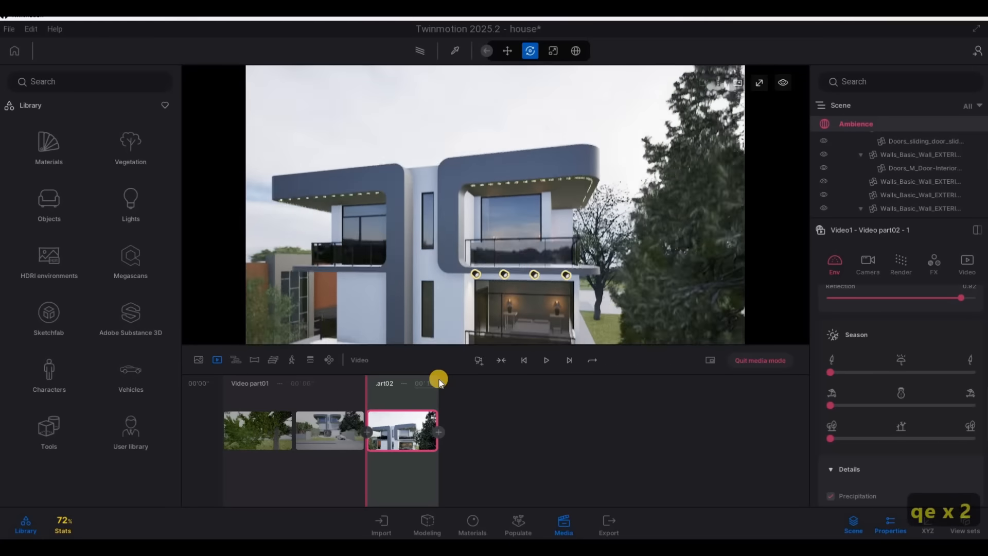
pyautogui.press('e')
pyautogui.press('e')
pyautogui.press('e')
pyautogui.press('e')
pyautogui.press('e')
pyautogui.press('e')
pyautogui.press('e')
pyautogui.press('e')
pyautogui.press('e')
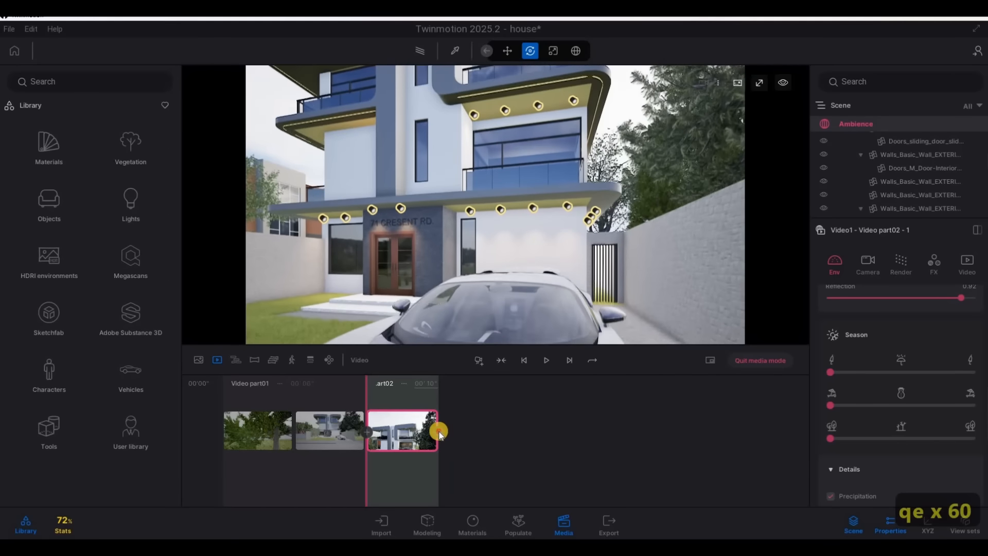
pyautogui.click(438, 432)
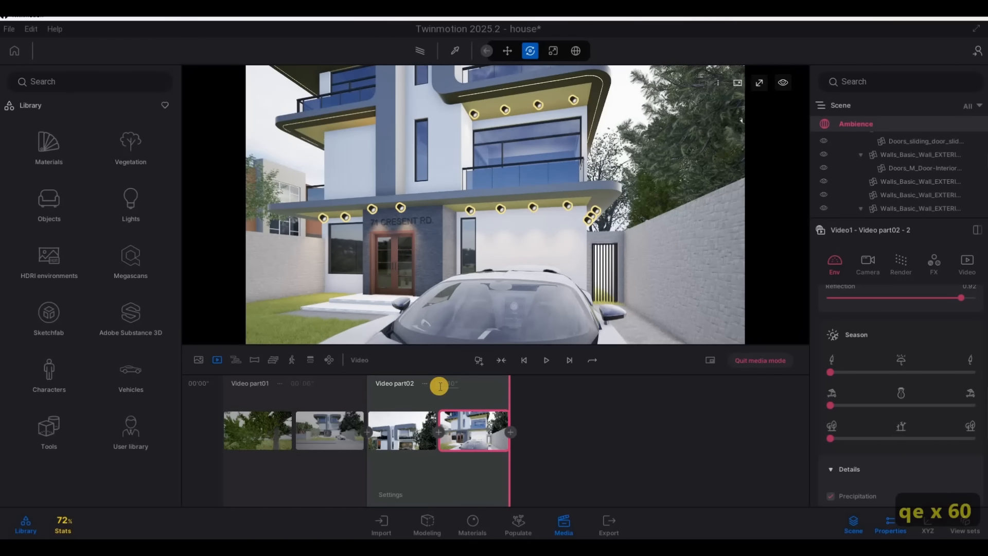
# Set the duration of Video part01 to 7 seconds
pyautogui.click(309, 384)
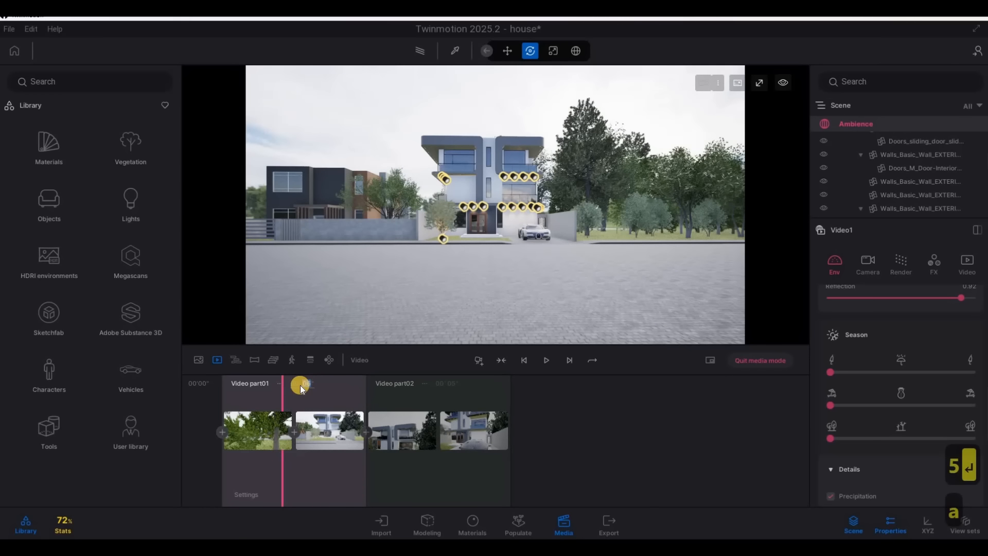
pyautogui.write('7')
pyautogui.press('Return')
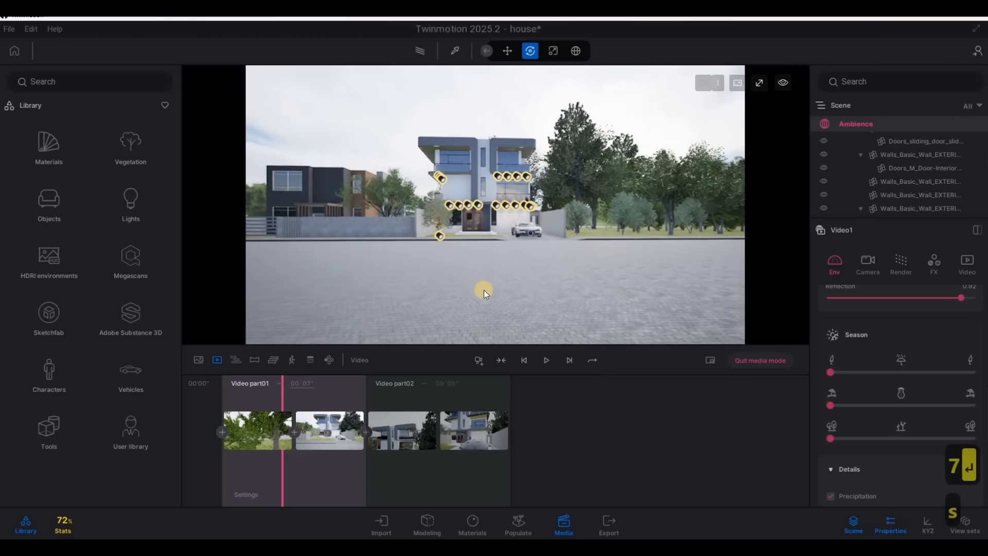
# Starting from Video part02's end keyframe, frame the facade from the street beside the grey boundary wall and add a third video part
pyautogui.click(457, 430)
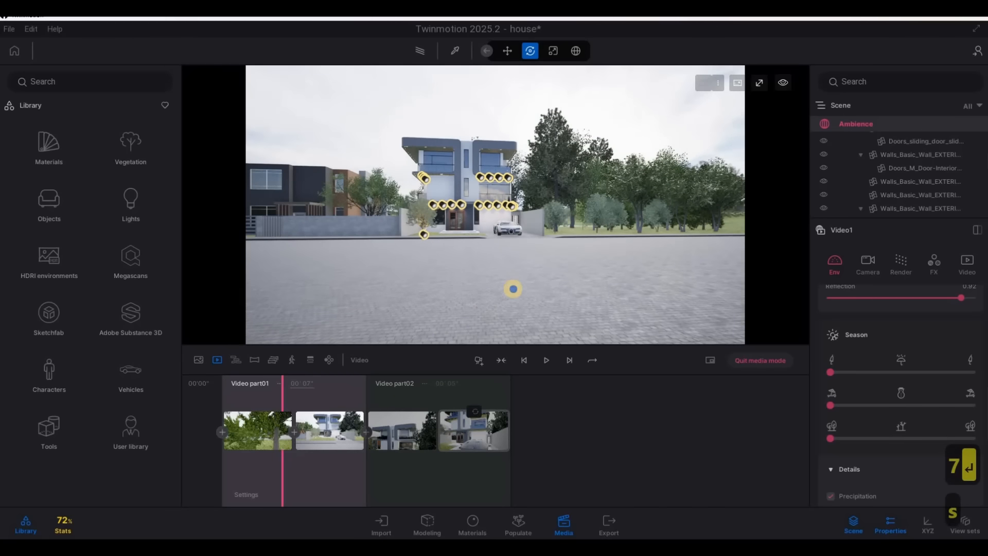
pyautogui.moveTo(513, 289); pyautogui.dragTo(481, 298, button='right')
pyautogui.press('w')
pyautogui.press('s')
pyautogui.press('s')
pyautogui.press('s')
pyautogui.press('s')
pyautogui.press('s')
pyautogui.press('s')
pyautogui.press('s')
pyautogui.press('s')
pyautogui.press('s')
pyautogui.press('s')
pyautogui.press('s')
pyautogui.press('s')
pyautogui.press('q')
pyautogui.press('a')
pyautogui.press('d')
pyautogui.press('a')
pyautogui.press('s')
pyautogui.press('w')
pyautogui.press('s')
pyautogui.press('w')
pyautogui.press('s')
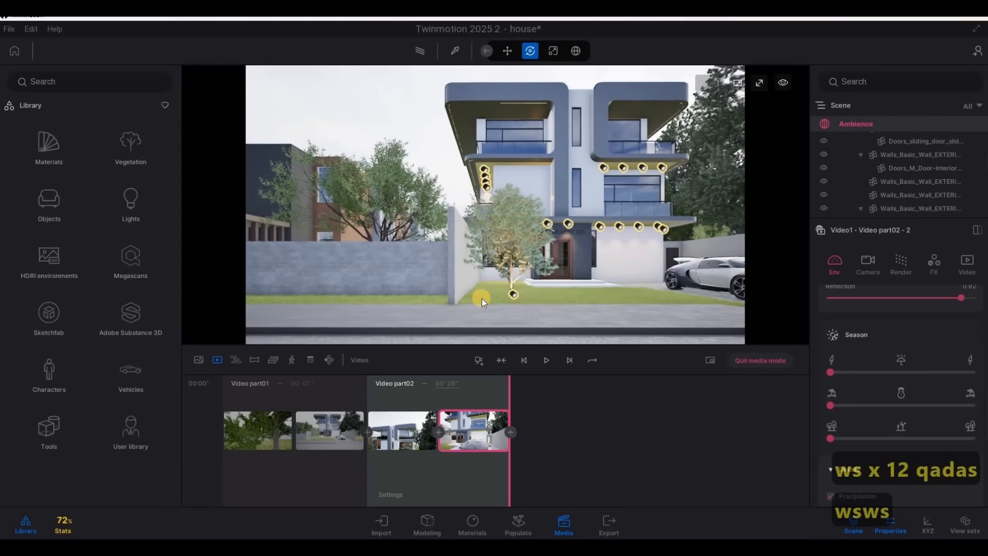
pyautogui.press('a')
pyautogui.press('d')
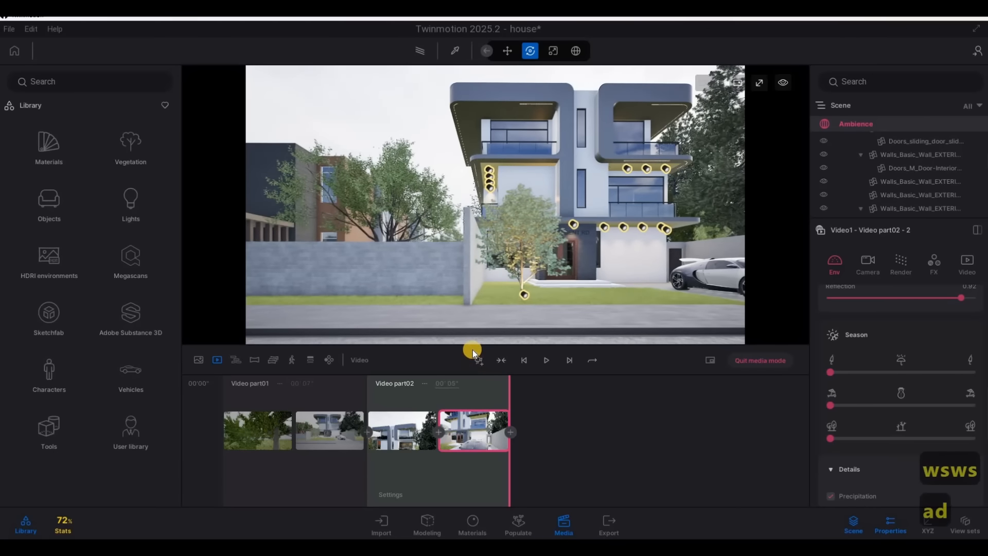
pyautogui.click(478, 358)
# Slide the viewpoint right past the parked car, add it as Video part03's end keyframe, and set the duration to 6 seconds
pyautogui.press('d')
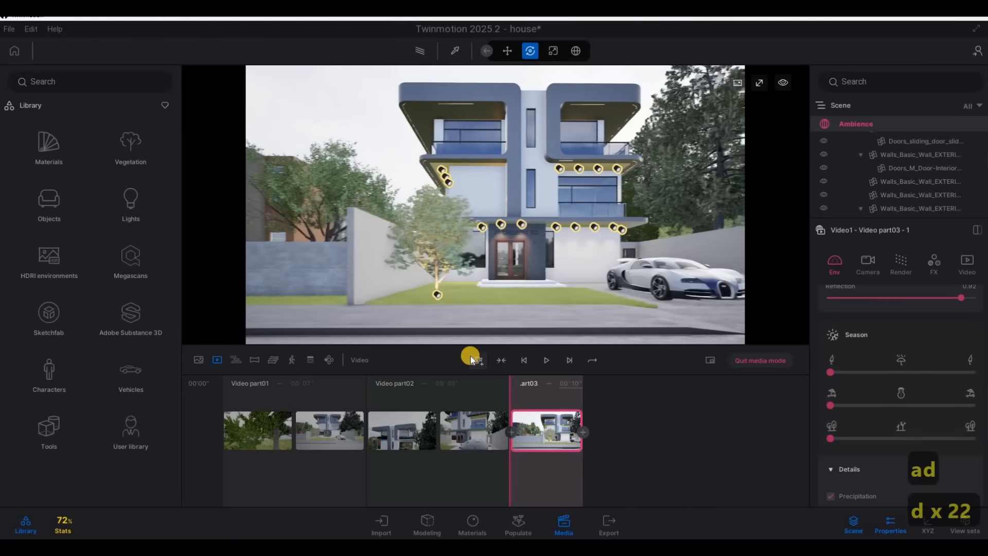
pyautogui.press('d')
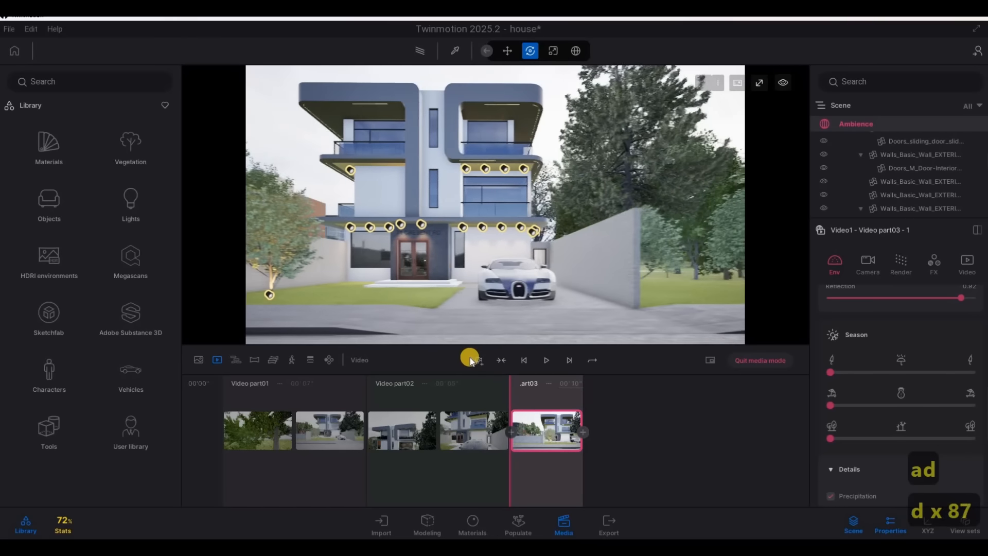
pyautogui.press('d')
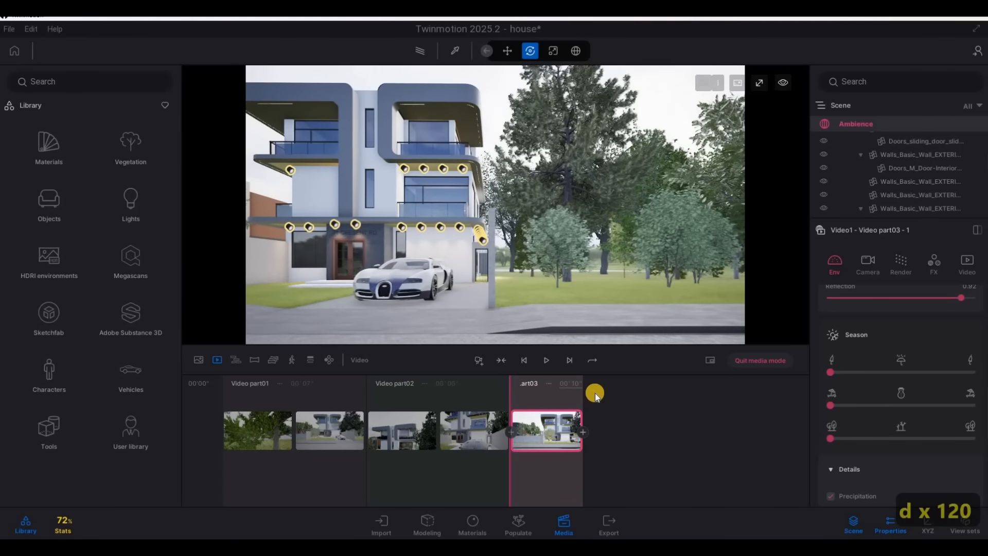
pyautogui.click(597, 389)
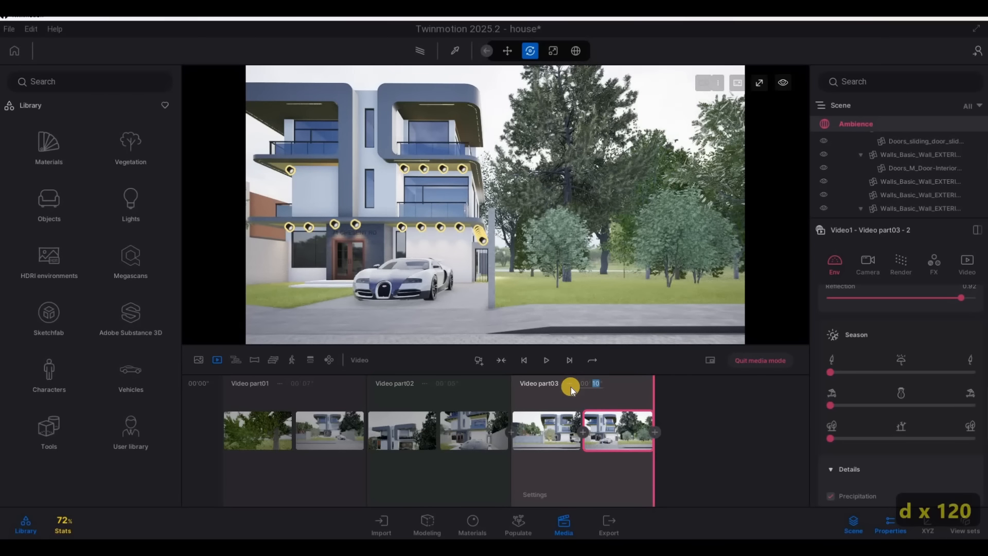
pyautogui.write('6')
pyautogui.press('Return')
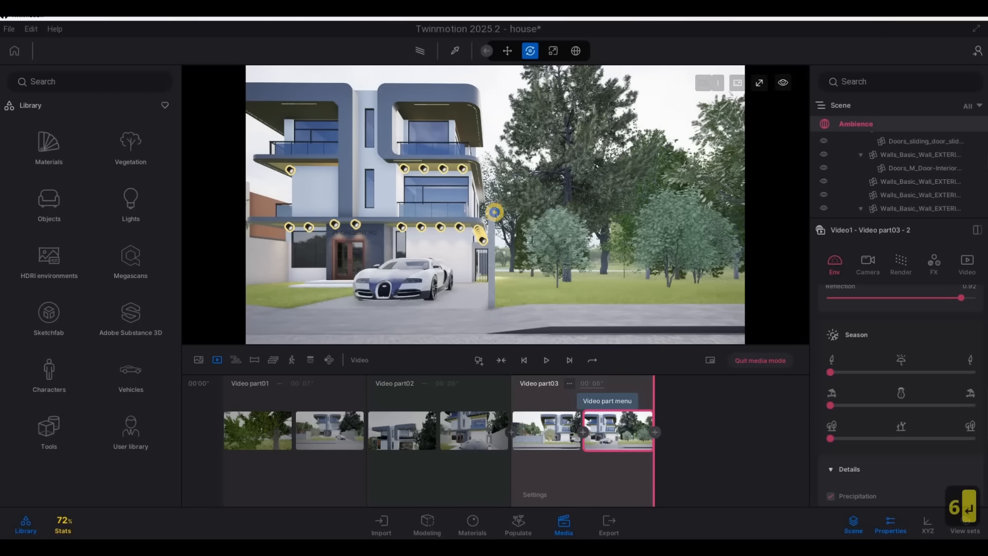
# Raise the viewpoint close to the first-floor side balcony above the entrance and add a fourth video part starting from this view
pyautogui.press('a')
pyautogui.press('w')
pyautogui.press('q')
pyautogui.press('d')
pyautogui.press('d')
pyautogui.press('d')
pyautogui.press('d')
pyautogui.press('d')
pyautogui.press('d')
pyautogui.press('d')
pyautogui.press('d')
pyautogui.press('d')
pyautogui.press('d')
pyautogui.press('d')
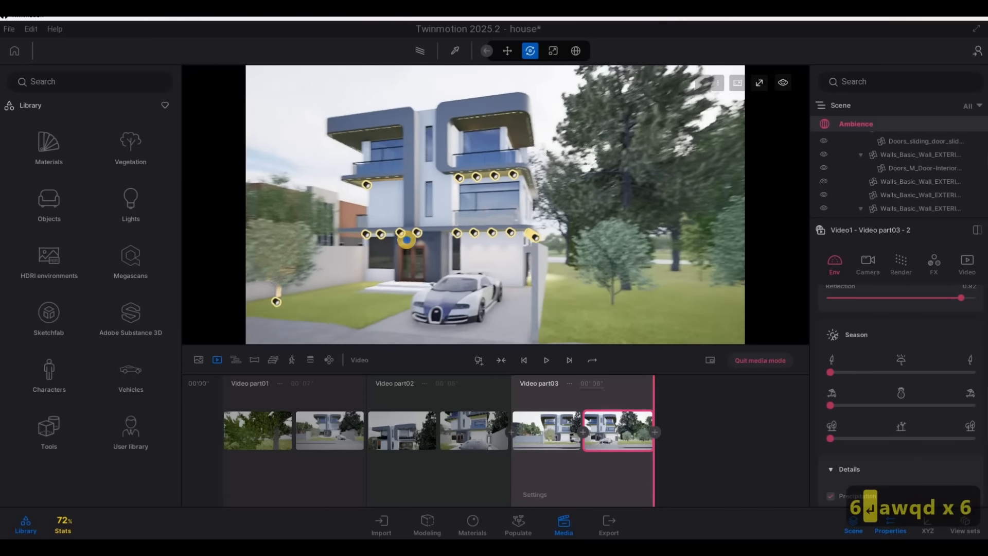
pyautogui.press('q')
pyautogui.press('a')
pyautogui.press('a')
pyautogui.press('a')
pyautogui.press('a')
pyautogui.press('a')
pyautogui.press('a')
pyautogui.press('a')
pyautogui.press('a')
pyautogui.press('a')
pyautogui.press('a')
pyautogui.press('a')
pyautogui.press('a')
pyautogui.press('a')
pyautogui.press('a')
pyautogui.press('a')
pyautogui.press('a')
pyautogui.press('a')
pyautogui.press('a')
pyautogui.press('a')
pyautogui.press('a')
pyautogui.press('a')
pyautogui.press('a')
pyautogui.press('a')
pyautogui.press('a')
pyautogui.press('a')
pyautogui.press('a')
pyautogui.press('a')
pyautogui.press('a')
pyautogui.press('a')
pyautogui.press('a')
pyautogui.press('a')
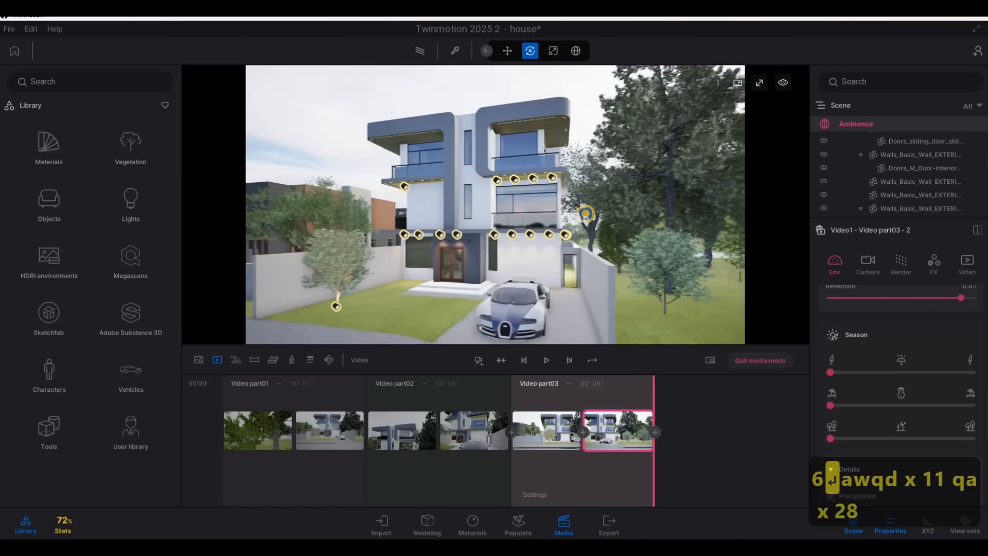
pyautogui.press('4')
pyautogui.press('a')
pyautogui.press('w')
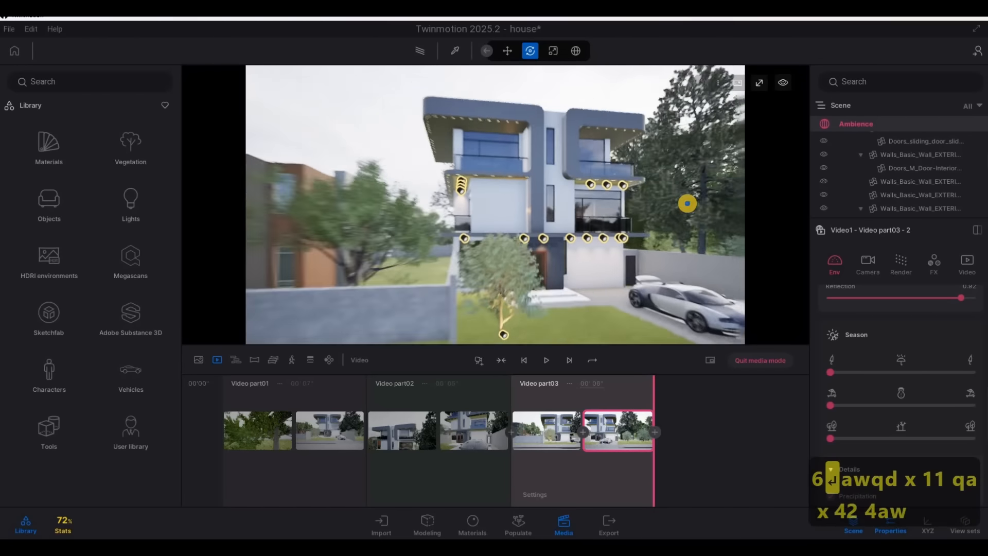
pyautogui.press('a')
pyautogui.press('w')
pyautogui.press('w')
pyautogui.press('s')
pyautogui.press('w')
pyautogui.press('w')
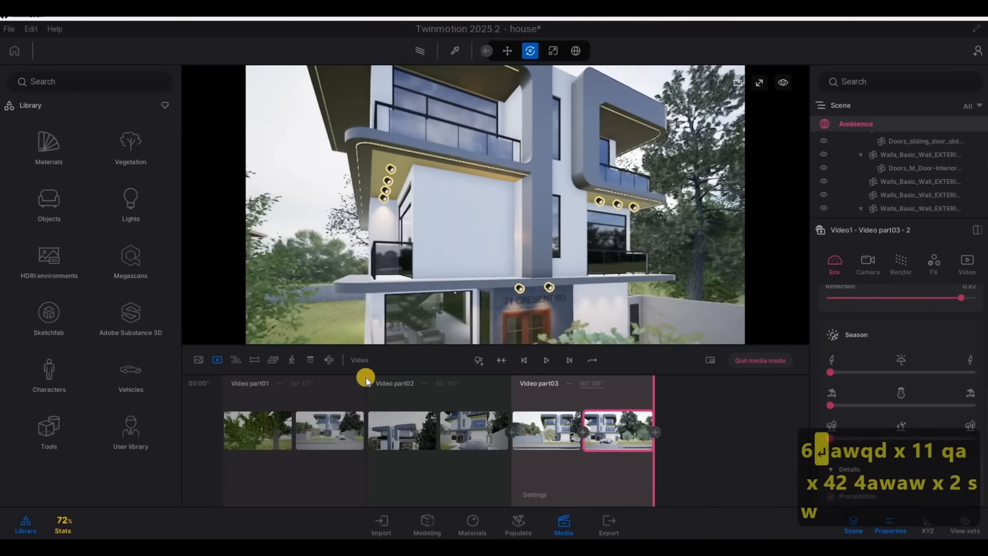
pyautogui.click(497, 363)
# Pull the viewpoint back from the balcony, add it as Video part04's end keyframe, and set the duration to 4 seconds
pyautogui.press('s')
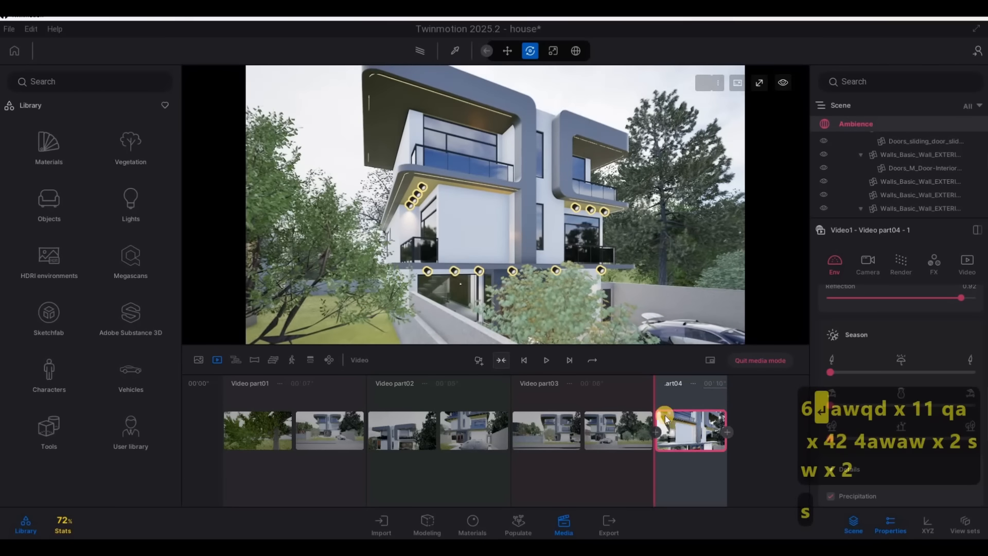
pyautogui.press('s')
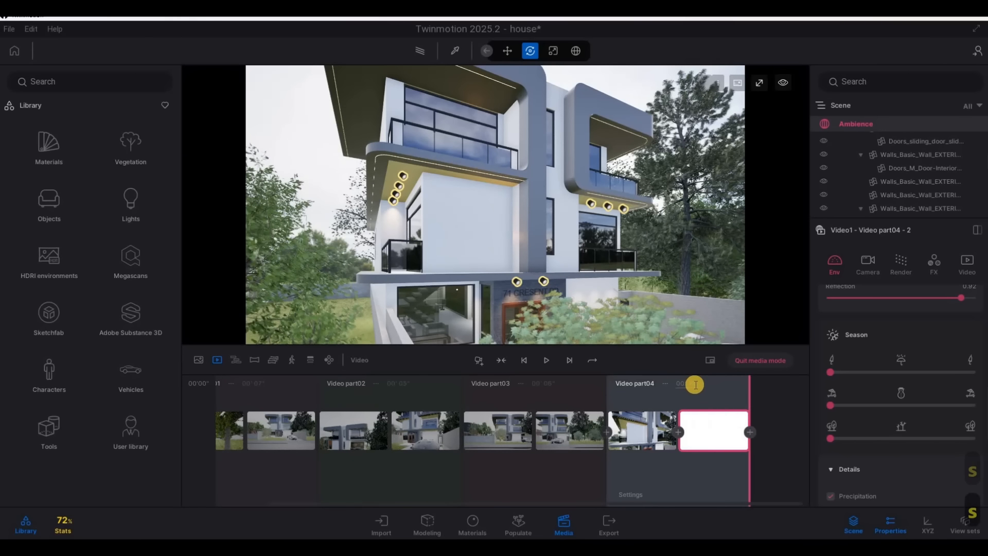
pyautogui.click(690, 383)
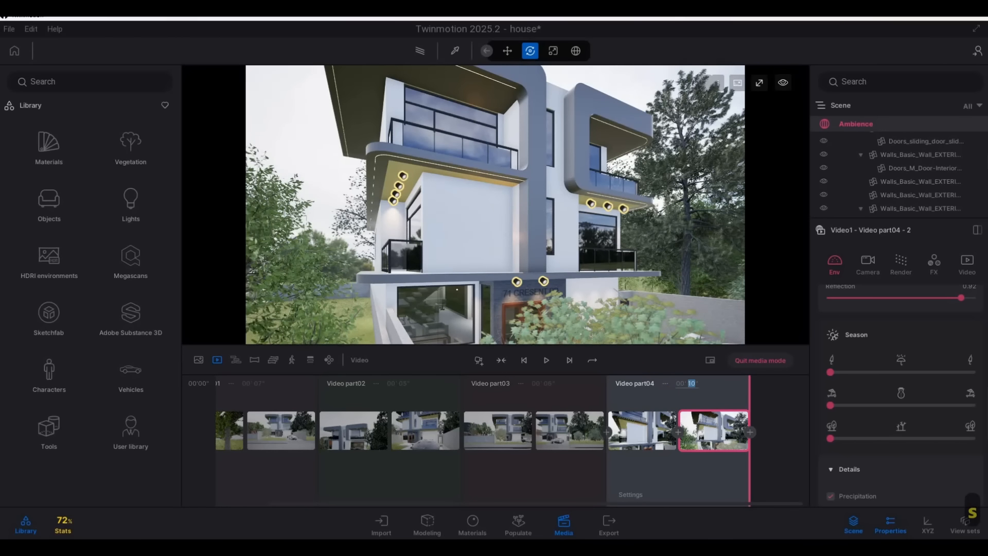
# Lower the viewpoint to a close-up of the parked car's front corner and add a fifth video part starting from this view
pyautogui.press('d')
pyautogui.press('d')
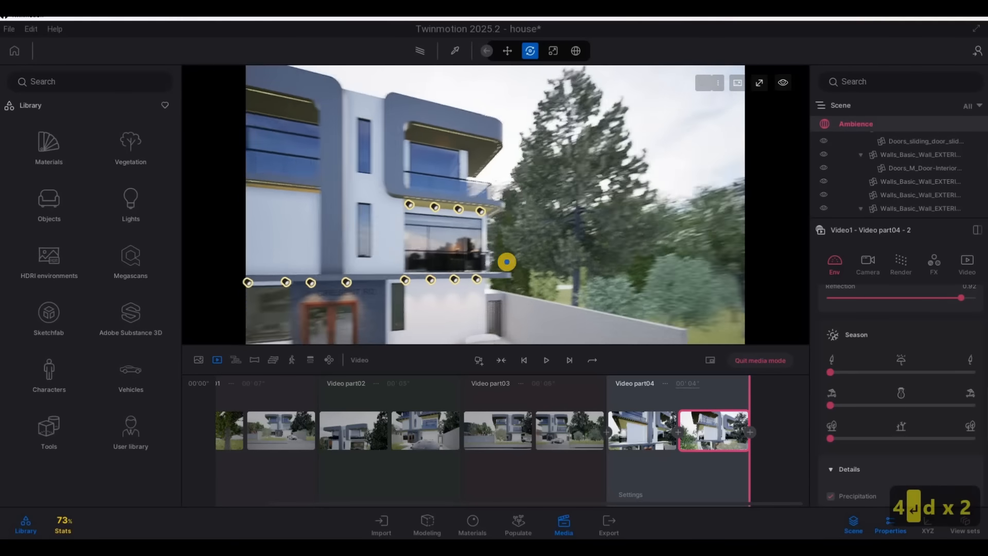
pyautogui.press('e')
pyautogui.press('w')
pyautogui.press('a')
pyautogui.press('w')
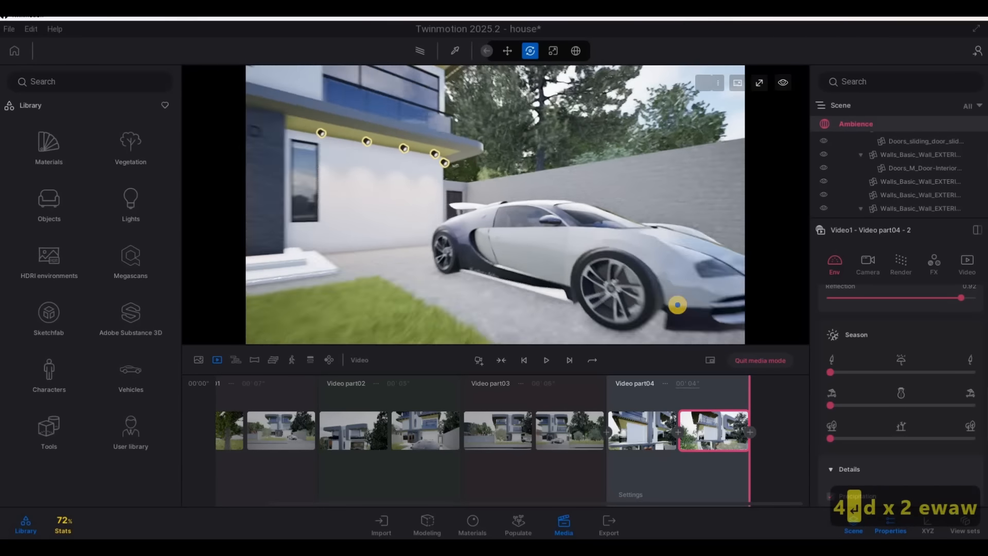
pyautogui.press('a')
pyautogui.press('d')
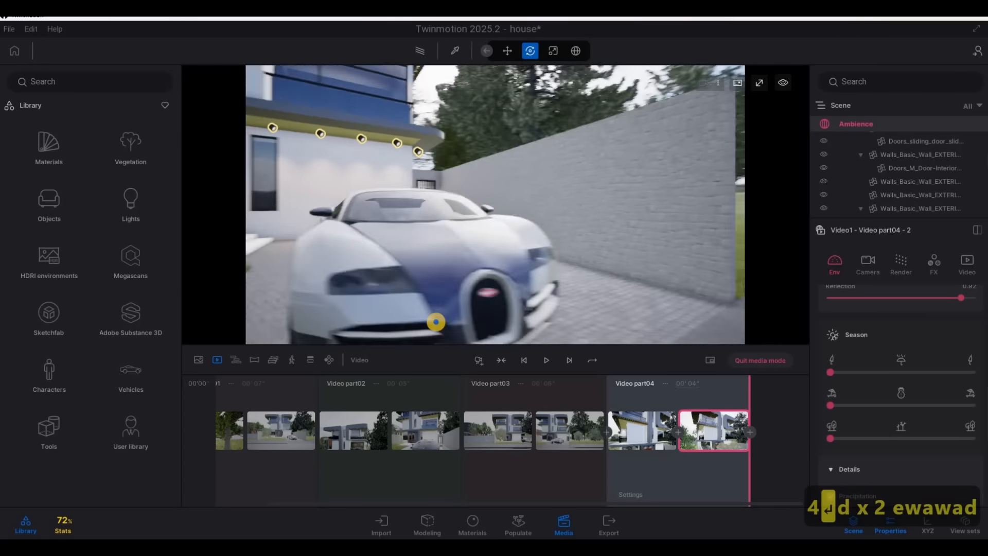
pyautogui.press('d')
pyautogui.press('a')
pyautogui.press('a')
pyautogui.press('s')
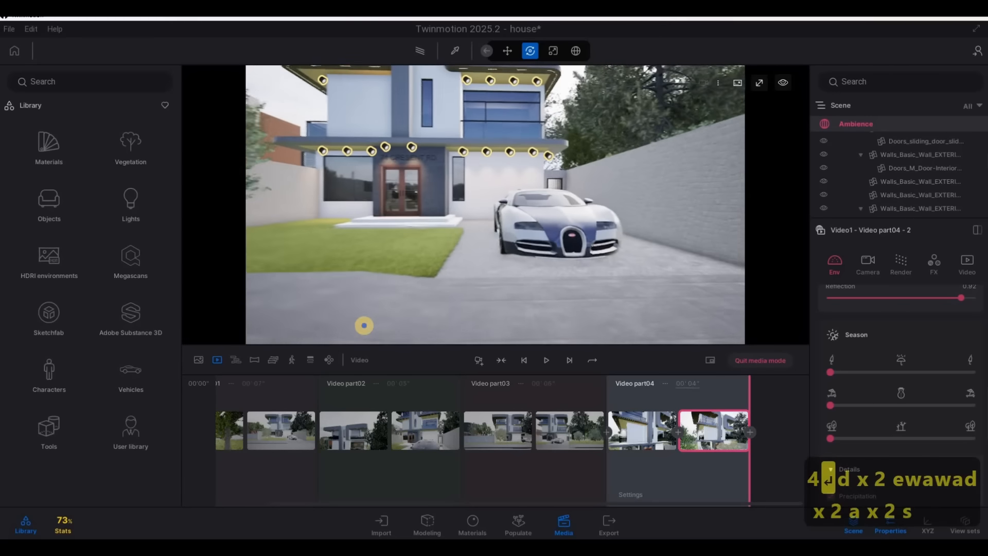
pyautogui.press('d')
pyautogui.press('w')
pyautogui.moveTo(481, 247); pyautogui.dragTo(331, 344, button='right')
pyautogui.press('d')
pyautogui.press('a')
pyautogui.press('w')
pyautogui.press('s')
pyautogui.press('w')
pyautogui.press('d')
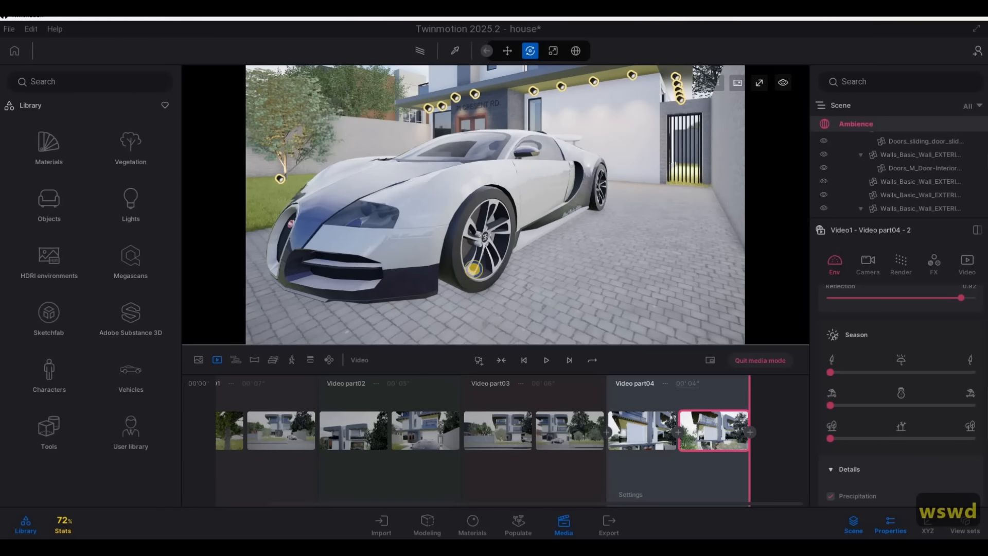
# Tilt the viewpoint up to the upper floors, add it as Video part05's end keyframe, and set the duration to 4 seconds
pyautogui.moveTo(498, 220); pyautogui.dragTo(533, 136, button='right')
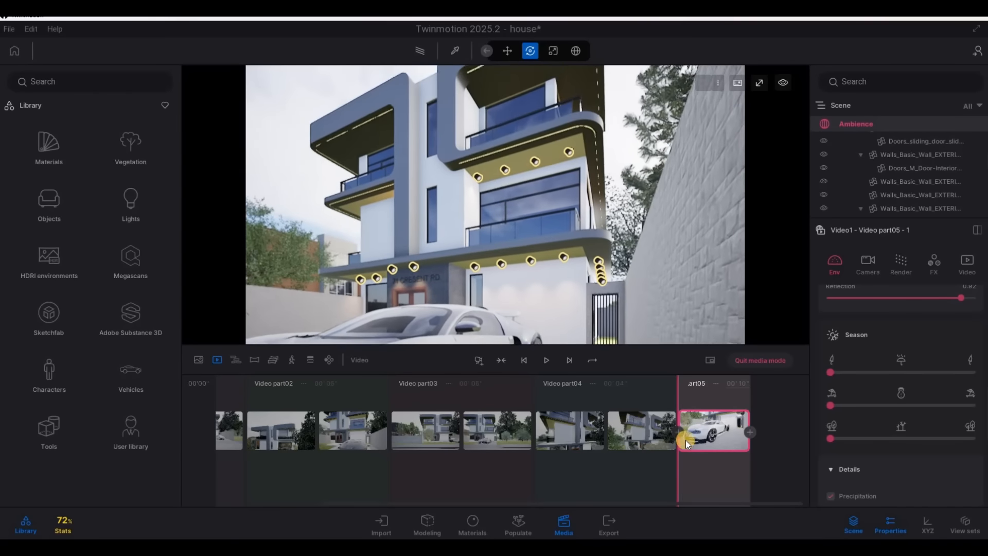
pyautogui.moveTo(753, 428)
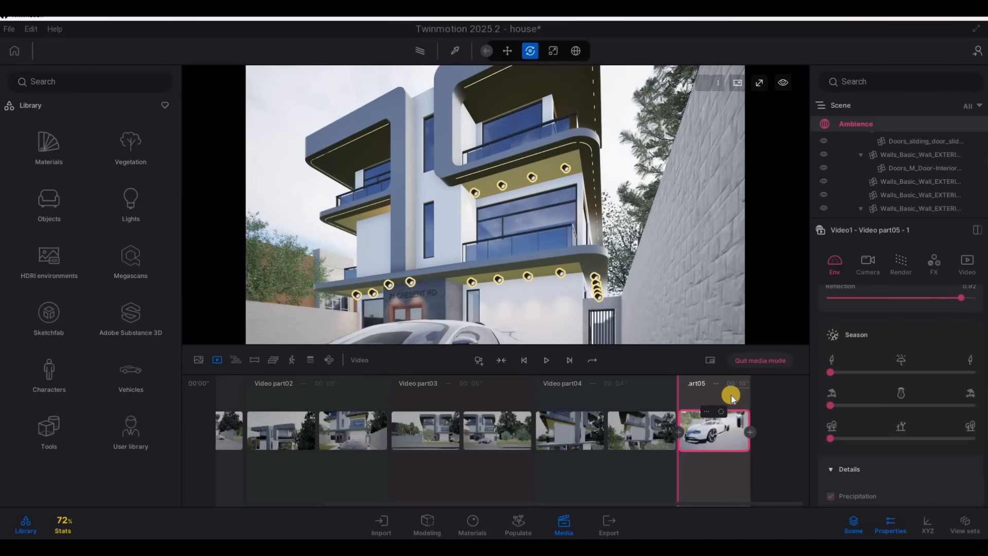
pyautogui.click(698, 383)
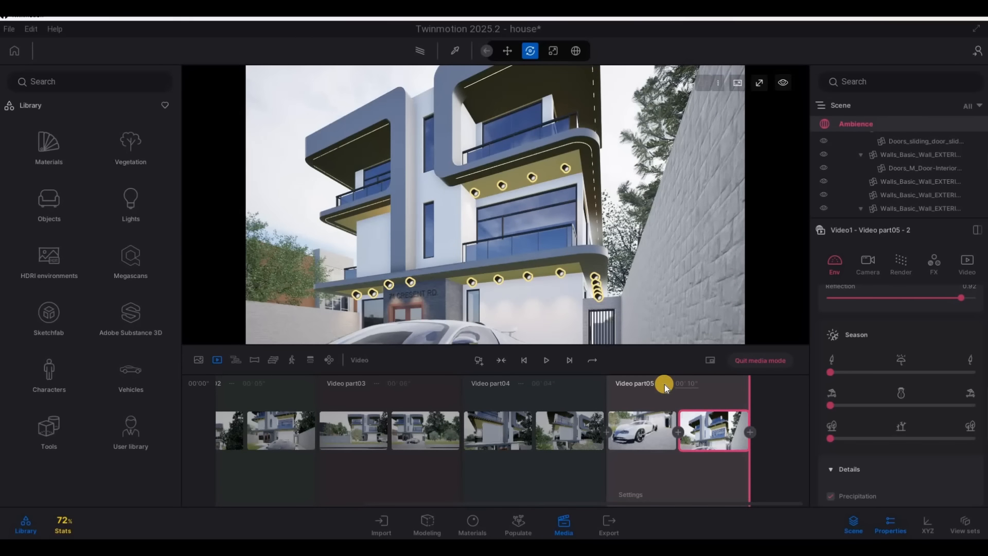
pyautogui.moveTo(664, 384); pyautogui.dragTo(663, 385)
pyautogui.write('4')
pyautogui.press('Return')
# Raise the viewpoint to an angled view of the facade from the driveway side and add a sixth video part starting there
pyautogui.press('a')
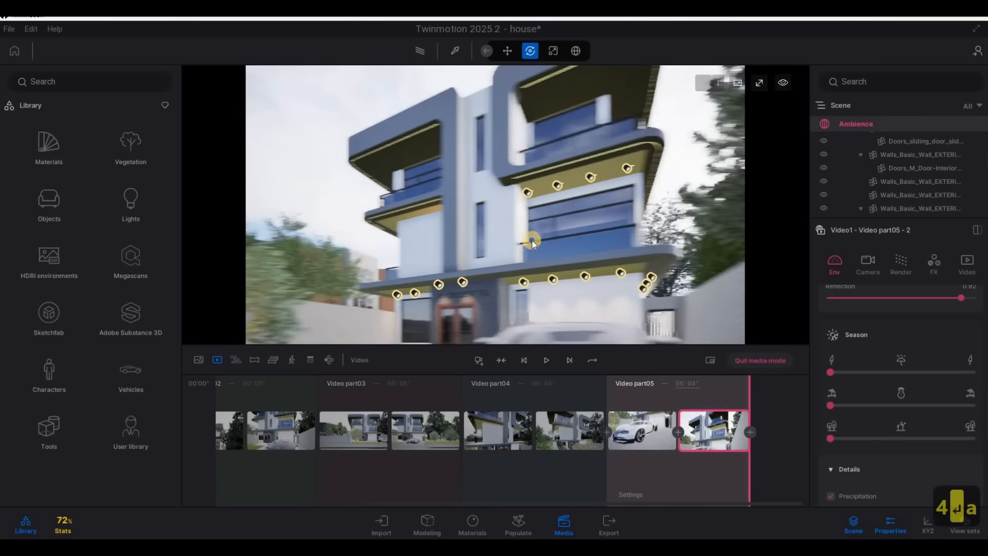
pyautogui.press('q')
pyautogui.press('a')
pyautogui.press('d')
pyautogui.press('d')
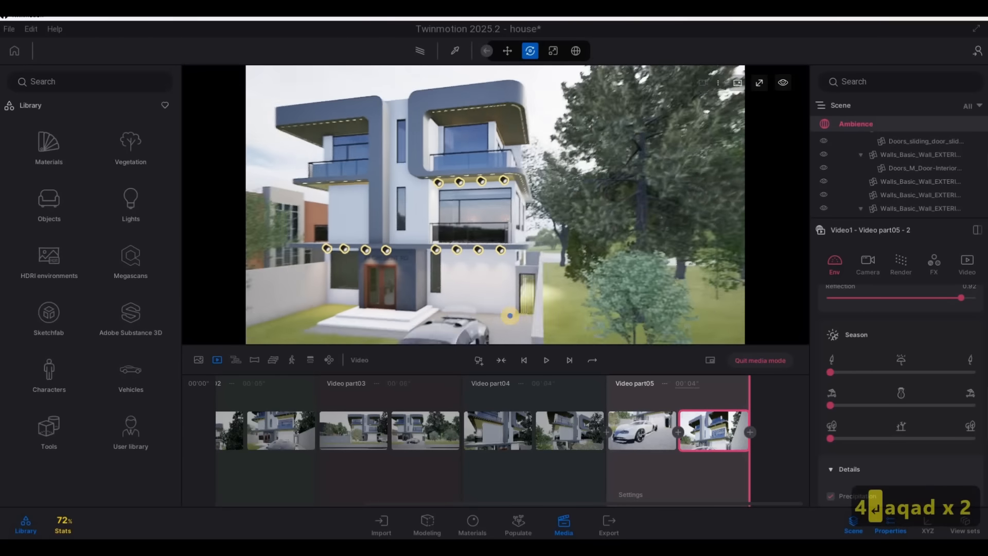
pyautogui.press('a')
pyautogui.press('e')
pyautogui.press('w')
pyautogui.press('d')
pyautogui.press('q')
pyautogui.press('s')
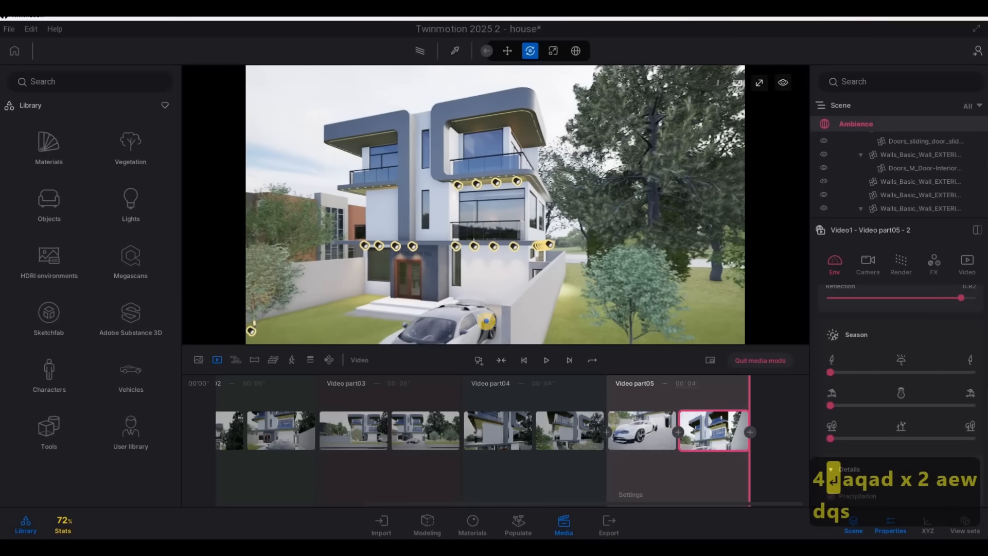
pyautogui.press('w')
pyautogui.press('w')
pyautogui.press('w')
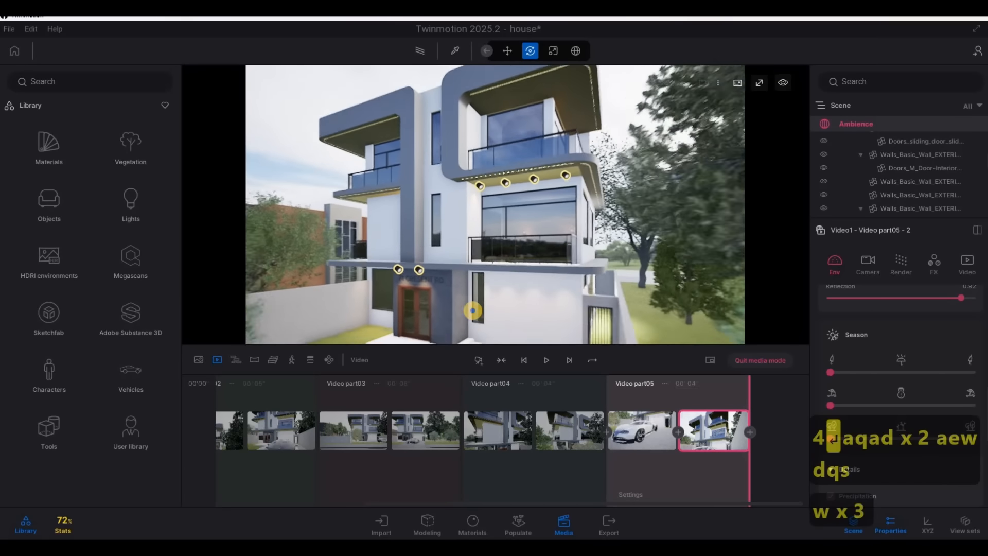
pyautogui.press('s')
pyautogui.press('q')
pyautogui.press('e')
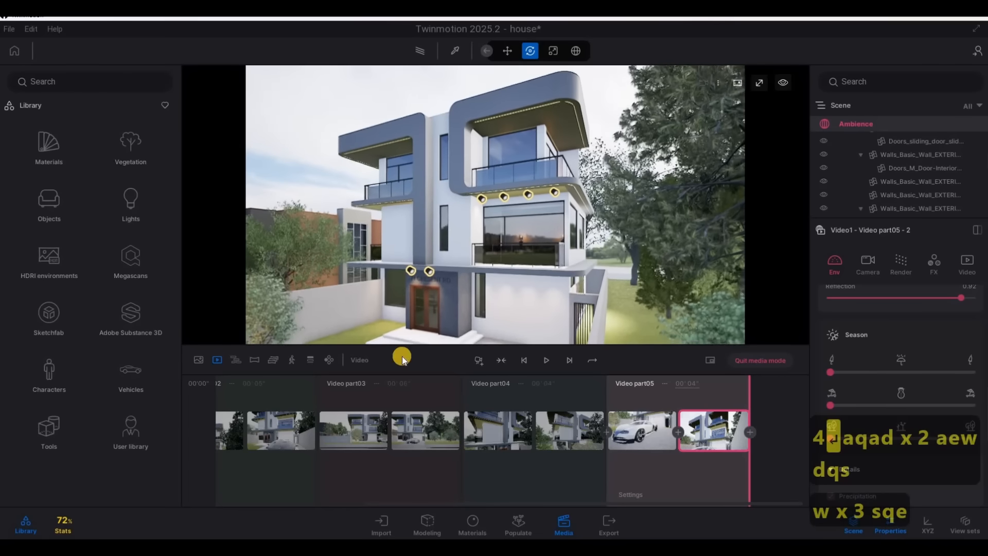
pyautogui.click(478, 359)
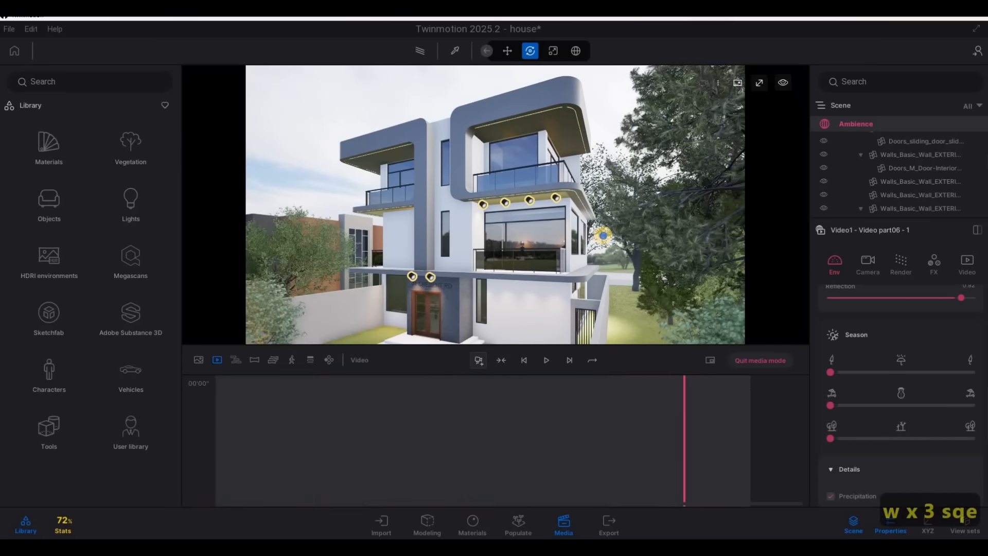
# Sweep the viewpoint left around the facade, adding a frontal middle keyframe and a left-corner end keyframe to Video part06
pyautogui.press('a')
pyautogui.press('a')
pyautogui.press('a')
pyautogui.press('a')
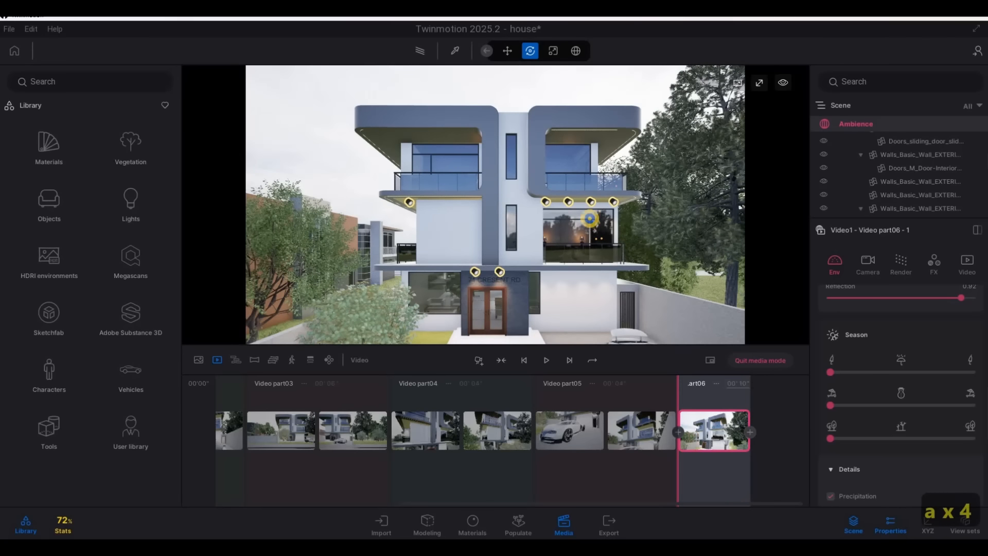
pyautogui.press('a')
pyautogui.press('a')
pyautogui.press('a')
pyautogui.moveTo(670, 222); pyautogui.dragTo(677, 221, button='right')
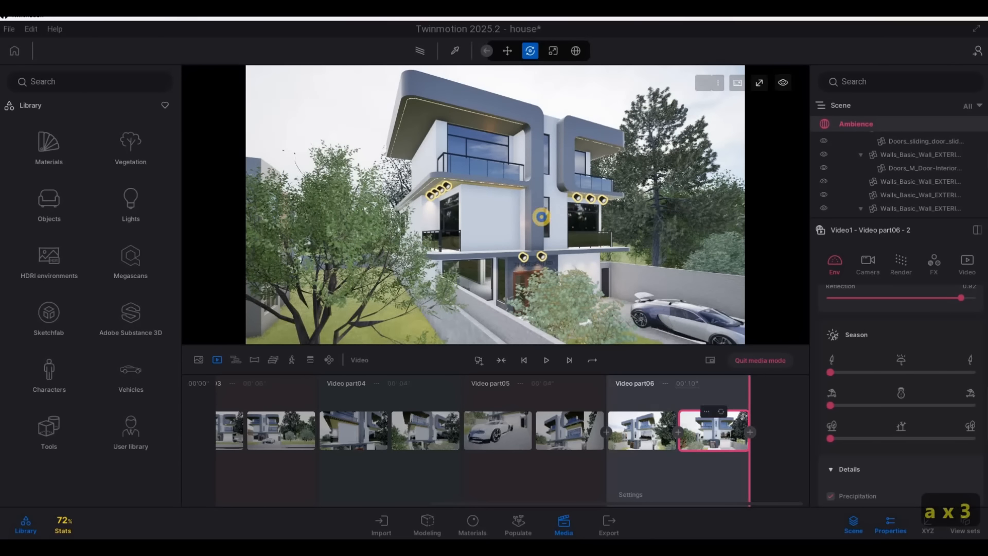
# Examine the facade from the raised driveway side and from the front lawn
pyautogui.press('d')
pyautogui.press('d')
pyautogui.press('d')
pyautogui.press('d')
pyautogui.press('d')
pyautogui.press('d')
pyautogui.moveTo(576, 242); pyautogui.dragTo(557, 241, button='right')
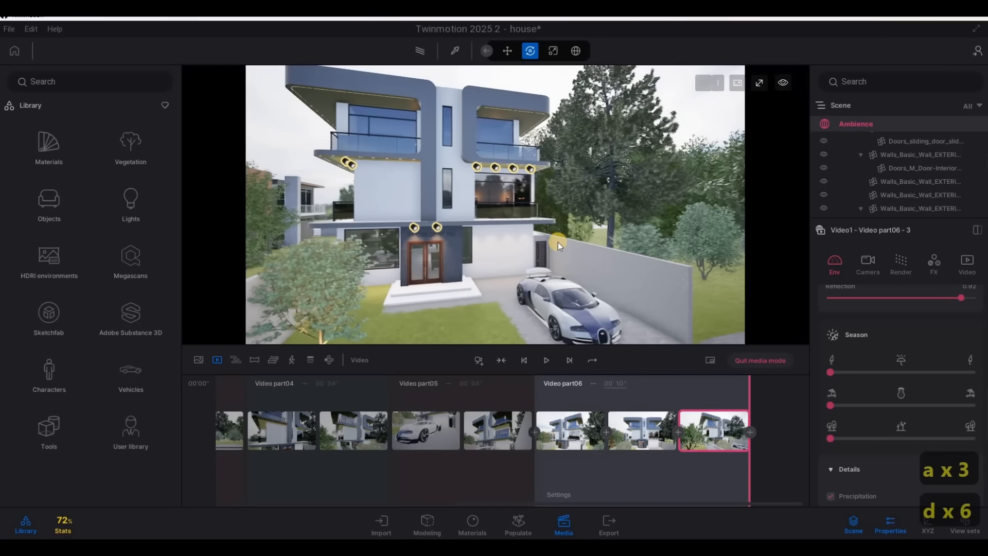
pyautogui.press('d')
pyautogui.moveTo(472, 235); pyautogui.dragTo(606, 338, button='right')
pyautogui.press('w')
pyautogui.press('e')
pyautogui.press('a')
pyautogui.press('q')
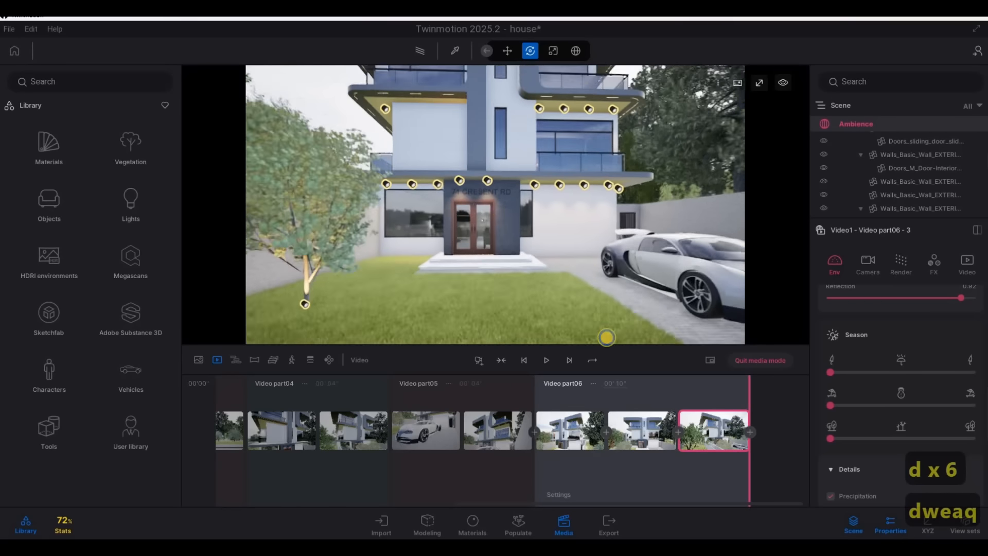
# Apply the Bare concrete 01 material to the steps at the front entrance
pyautogui.press('w')
pyautogui.press('a')
pyautogui.moveTo(496, 205); pyautogui.dragTo(469, 203, button='right')
pyautogui.press('w')
pyautogui.press('a')
pyautogui.press('s')
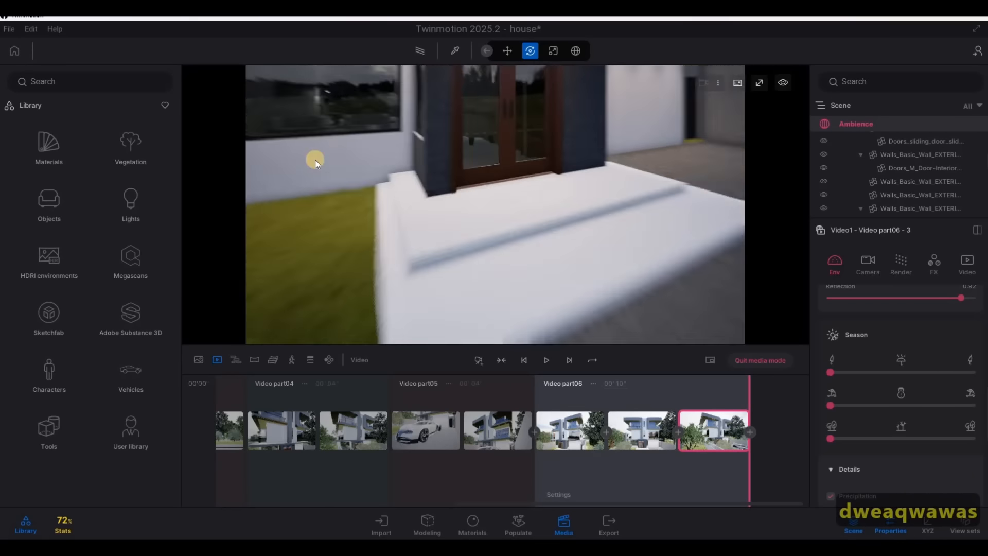
pyautogui.press('d')
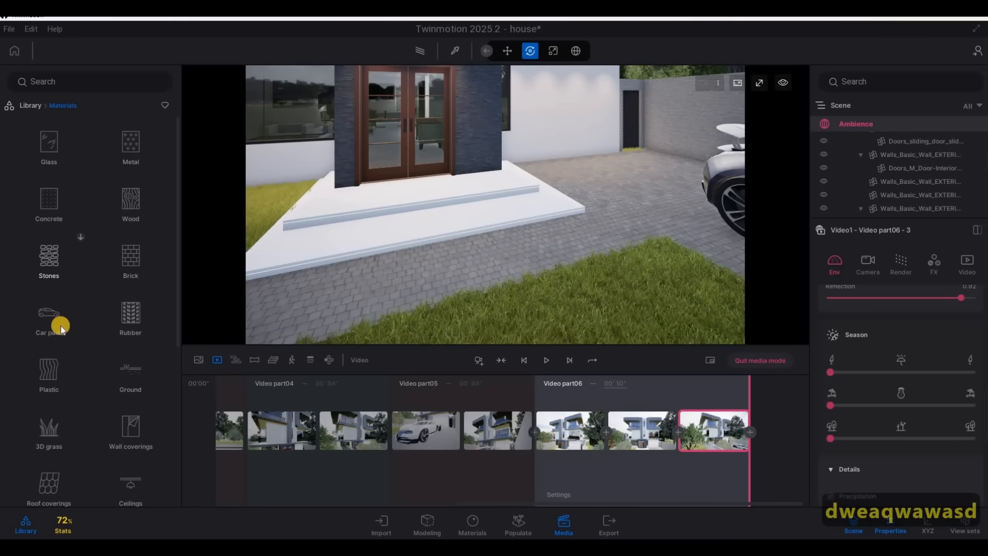
pyautogui.scroll(-4, 52, 350)
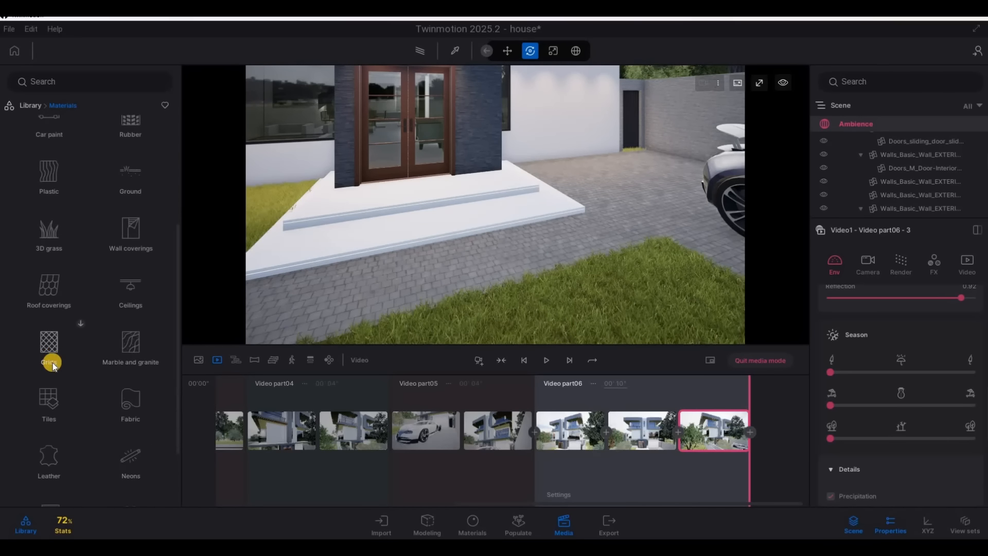
pyautogui.scroll(4, 44, 226)
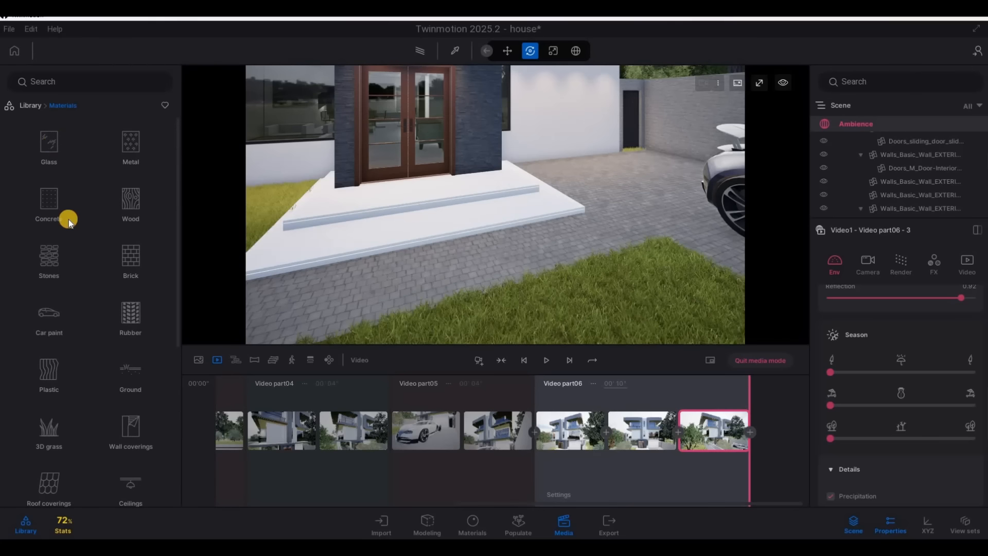
pyautogui.click(97, 199)
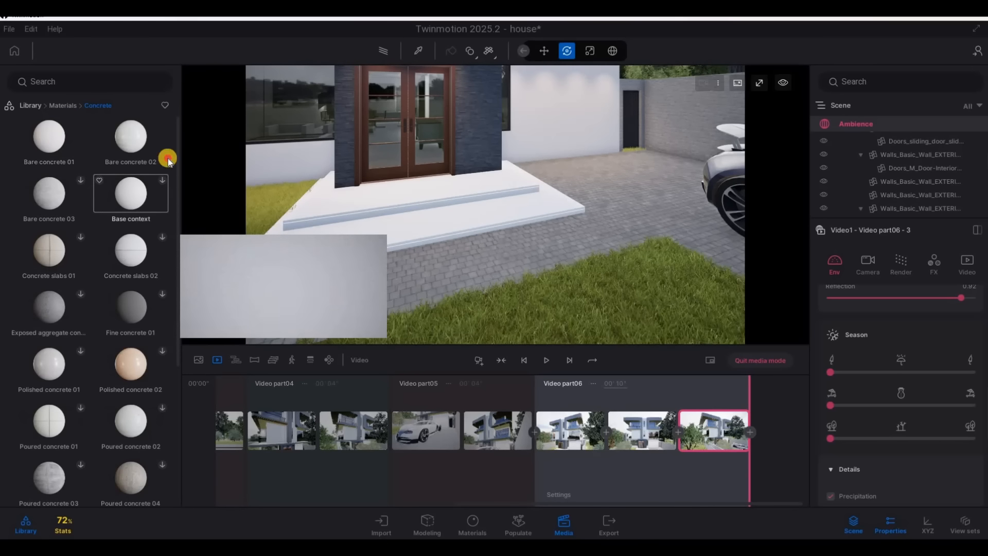
pyautogui.moveTo(48, 137); pyautogui.dragTo(417, 214)
# Sample the entrance steps' concrete material and set its tint to light grey C8C8C8
pyautogui.press('s')
pyautogui.press('d')
pyautogui.moveTo(310, 170); pyautogui.dragTo(500, 236, button='right')
pyautogui.press('s')
pyautogui.press('d')
pyautogui.press('e')
pyautogui.press('a')
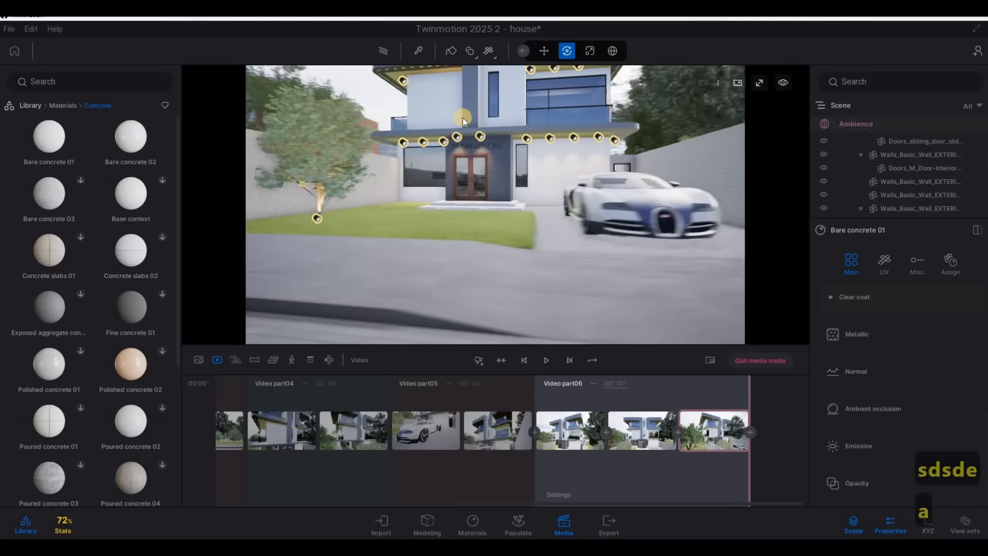
pyautogui.press('w')
pyautogui.moveTo(462, 118); pyautogui.dragTo(509, 318, button='right')
pyautogui.press('a')
pyautogui.press('q')
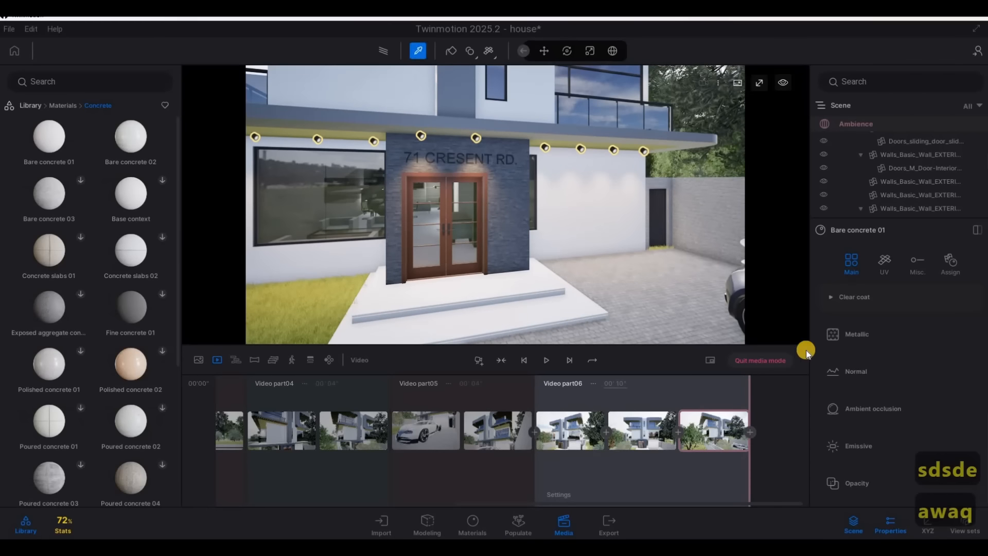
pyautogui.scroll(10, 866, 313)
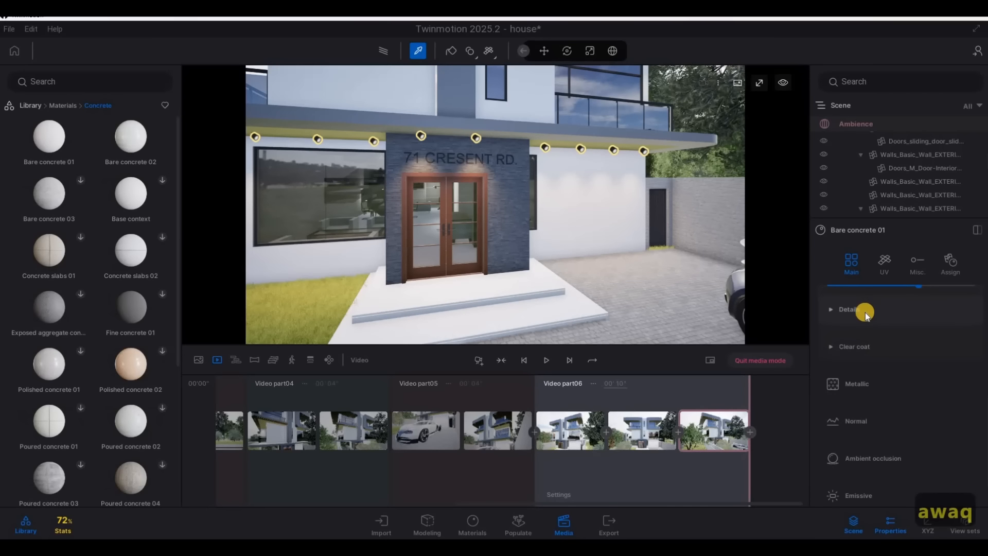
pyautogui.scroll(2, 966, 428)
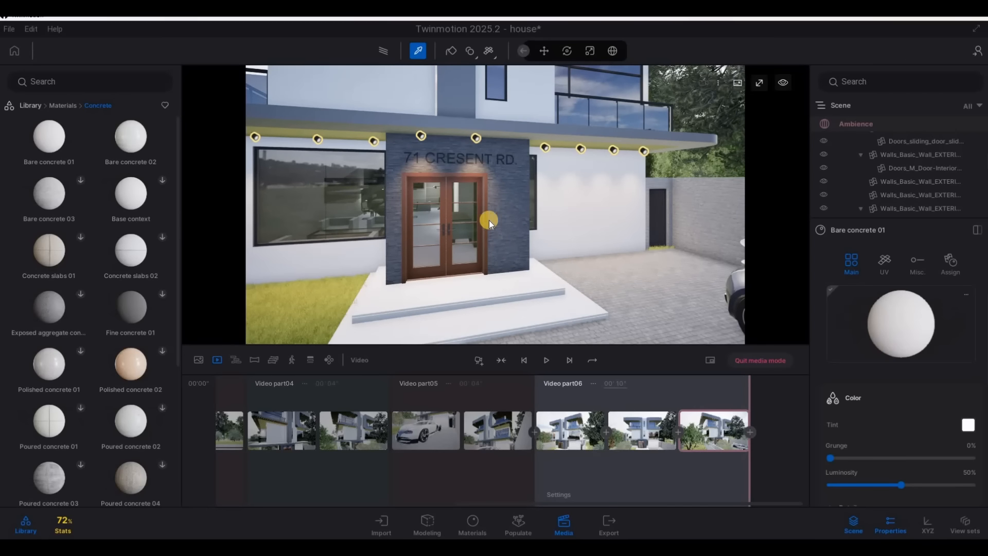
pyautogui.moveTo(482, 213); pyautogui.dragTo(484, 232)
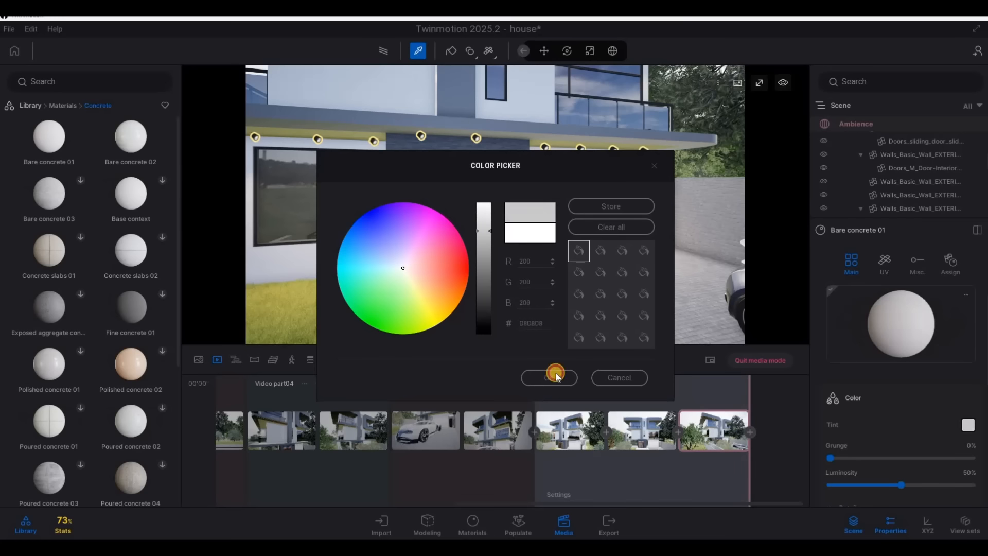
pyautogui.press('Return')
# Leave material picking, frame the house from the front-left across the lawn, and add a seventh video part starting there
pyautogui.press('s')
pyautogui.press('s')
pyautogui.press('s')
pyautogui.press('s')
pyautogui.press('s')
pyautogui.press('s')
pyautogui.press('s')
pyautogui.press('s')
pyautogui.press('s')
pyautogui.press('s')
pyautogui.press('s')
pyautogui.press('s')
pyautogui.press('s')
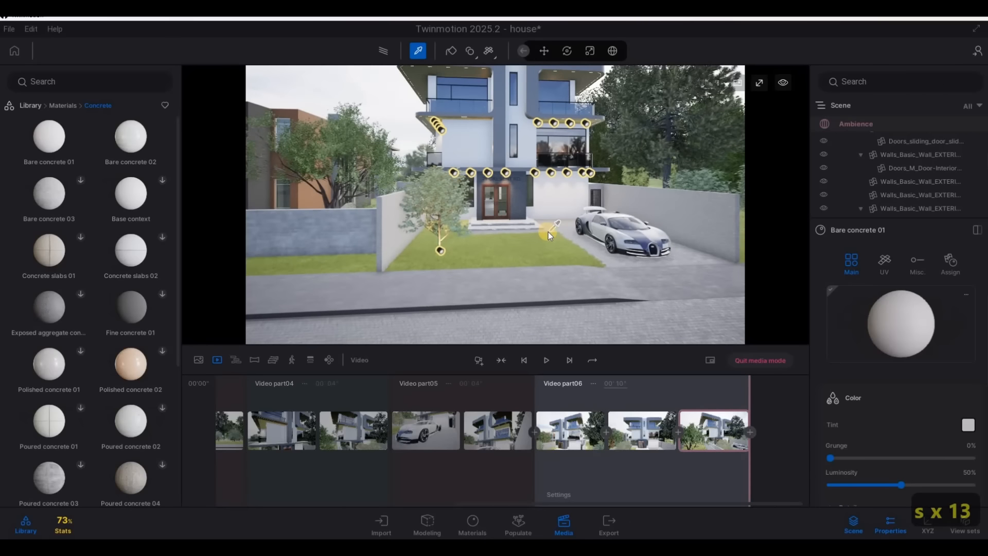
pyautogui.press('Escape')
pyautogui.press('Escape')
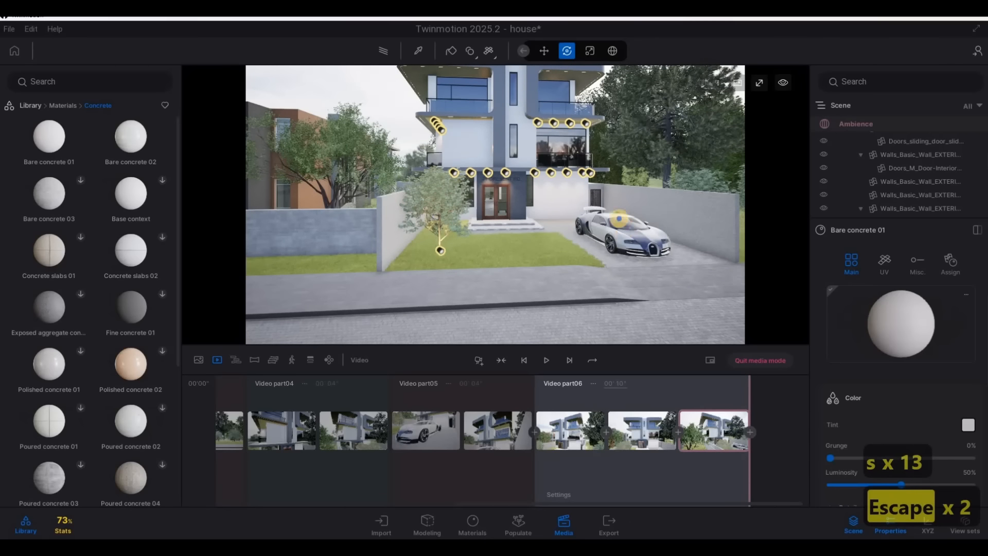
pyautogui.press('e')
pyautogui.press('d')
pyautogui.press('w')
pyautogui.press('d')
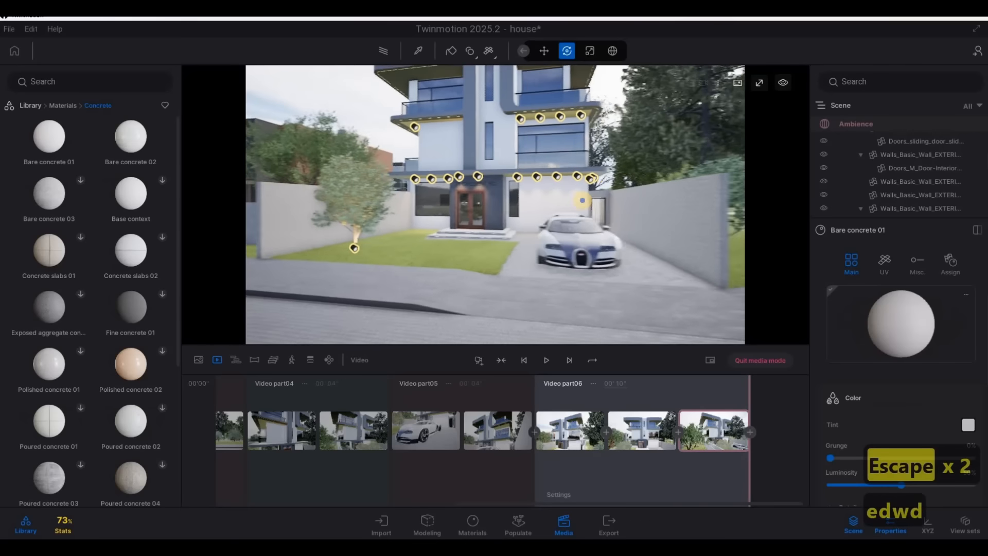
pyautogui.press('a')
pyautogui.press('w')
pyautogui.press('a')
pyautogui.press('d')
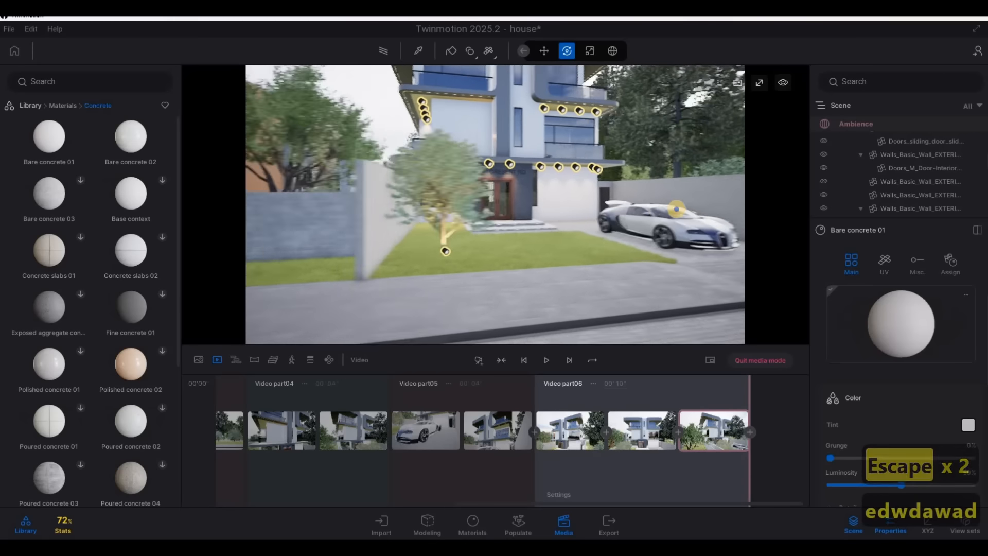
pyautogui.press('a')
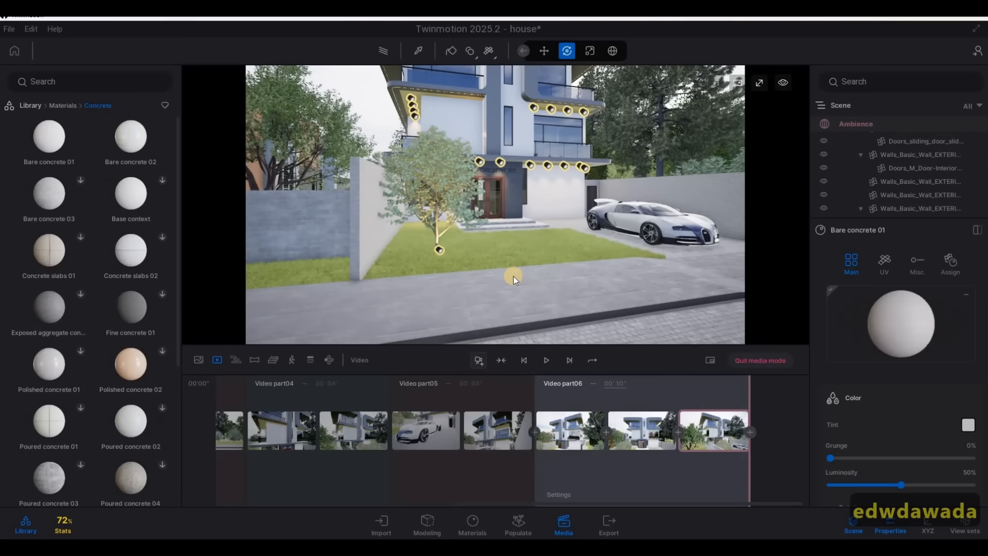
# Pull the viewpoint back across the street, add it as Video part07's end keyframe, and set the duration to 4 seconds
pyautogui.press('s')
pyautogui.press('s')
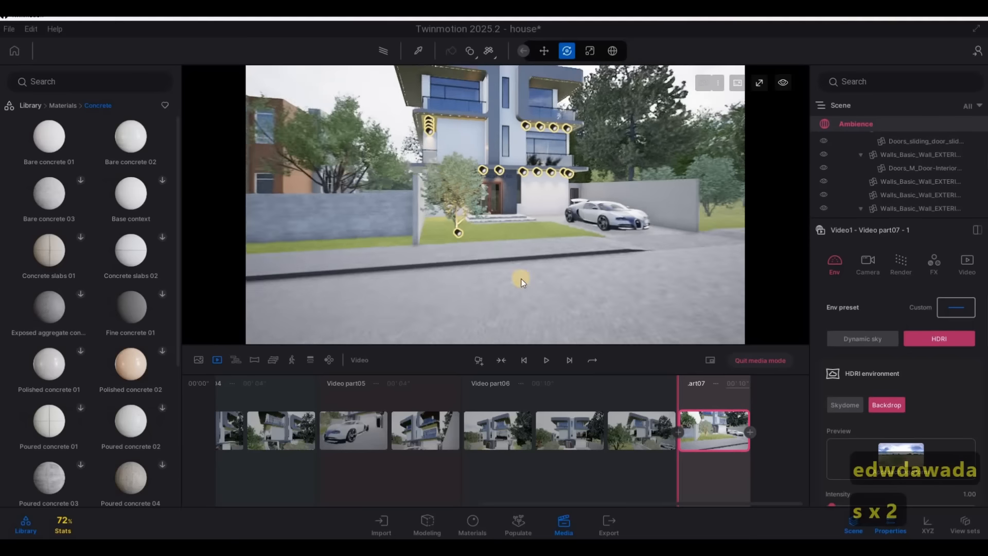
pyautogui.press('s')
pyautogui.press('s')
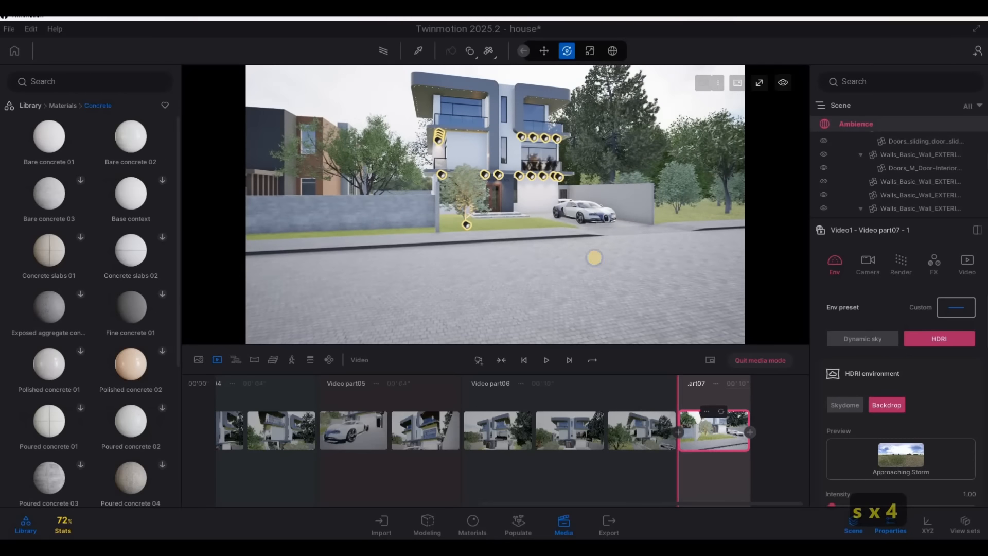
pyautogui.scroll(5, 592, 255)
pyautogui.moveTo(591, 254); pyautogui.dragTo(628, 304, button='middle')
pyautogui.press('s')
pyautogui.press('w')
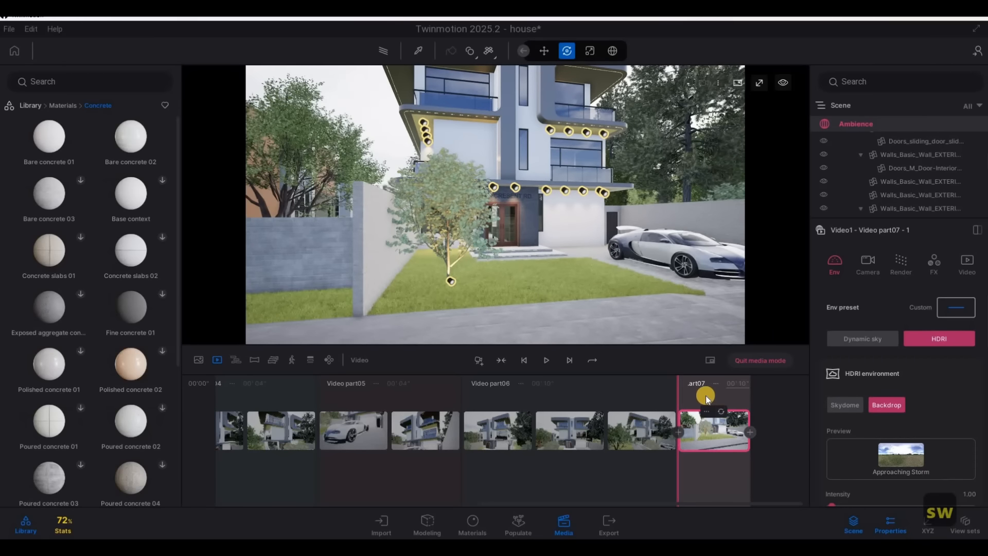
pyautogui.press('s')
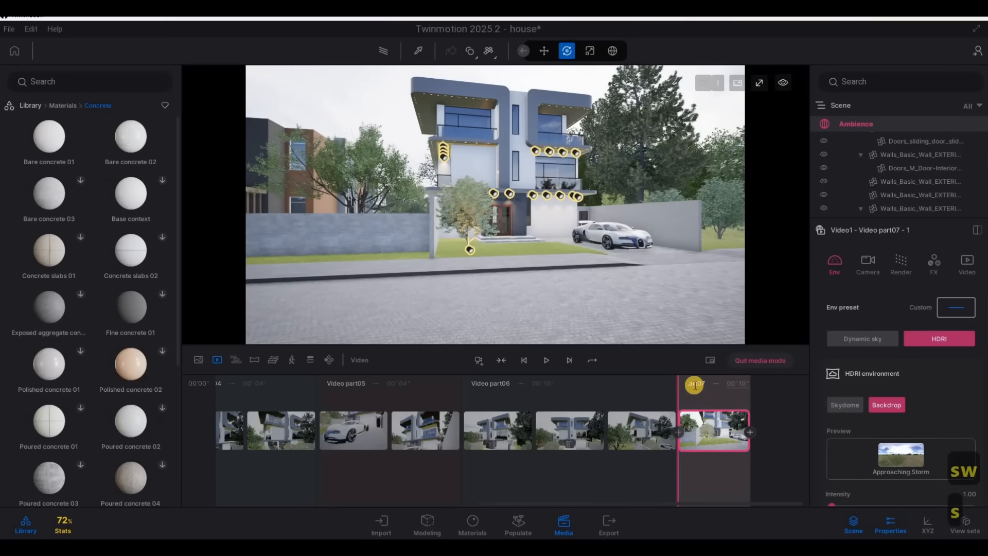
pyautogui.click(687, 385)
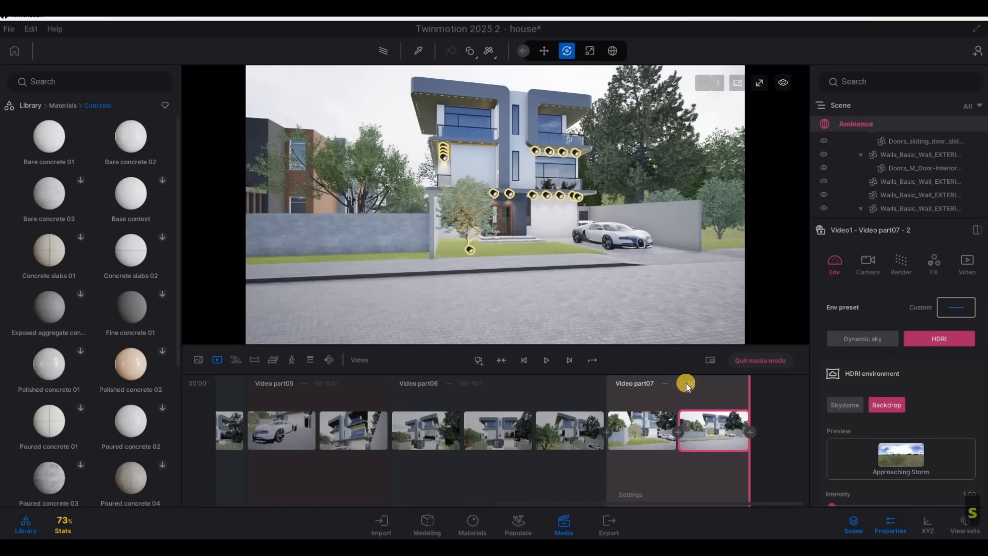
# Move the viewpoint to a driveway-side view facing the parked car and add an eighth video part starting there
pyautogui.press('w')
pyautogui.press('d')
pyautogui.moveTo(389, 200); pyautogui.dragTo(503, 206, button='right')
pyautogui.press('s')
pyautogui.press('w')
pyautogui.press('a')
pyautogui.press('w')
pyautogui.press('d')
pyautogui.press('a')
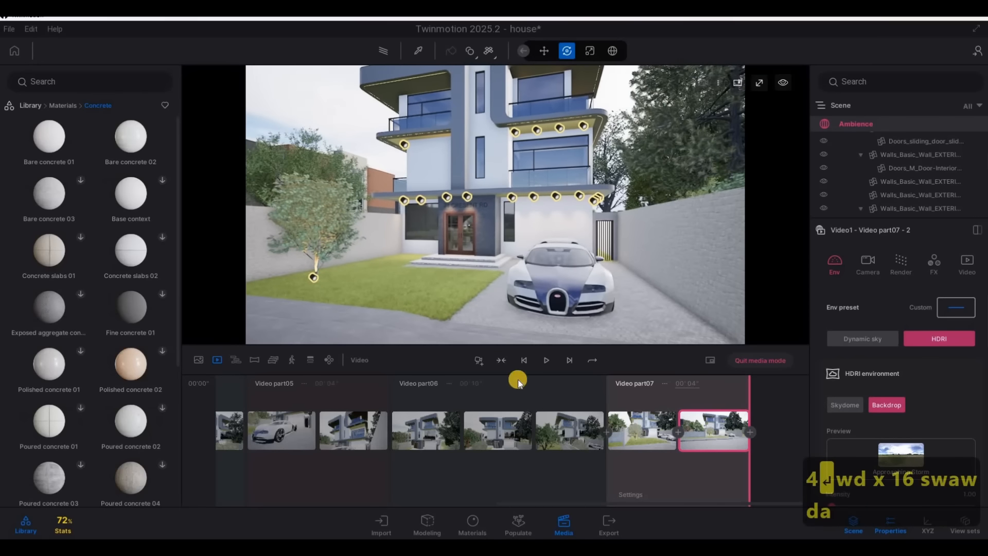
pyautogui.click(479, 360)
# Pull the viewpoint back over the road, add it as Video part08's end keyframe, and set the duration to 4 seconds
pyautogui.press('s')
pyautogui.press('s')
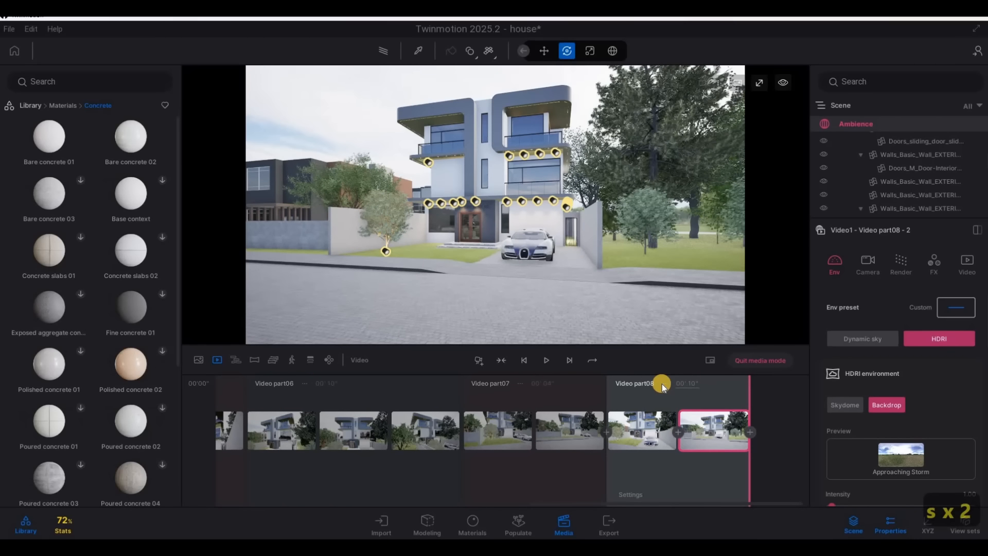
pyautogui.write('4')
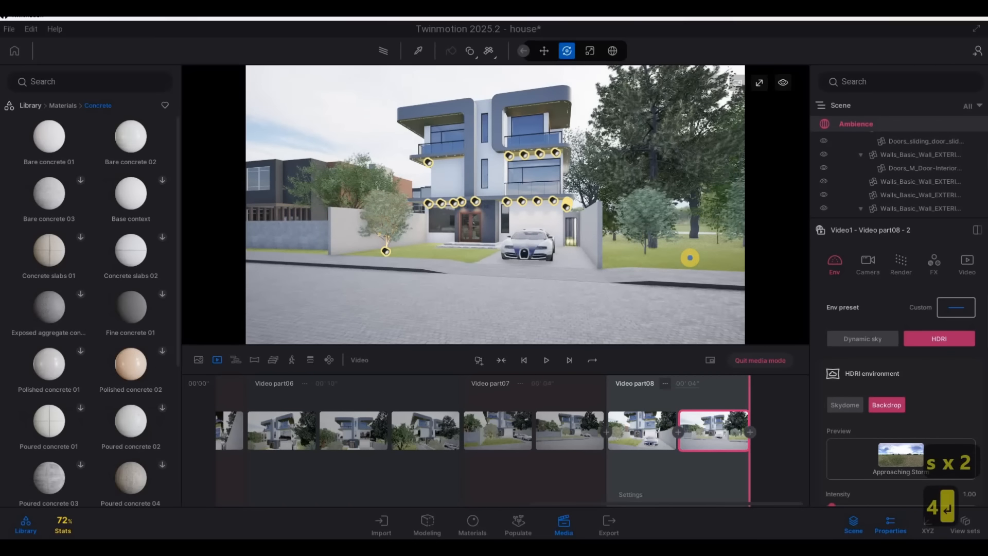
pyautogui.write('awdwa')
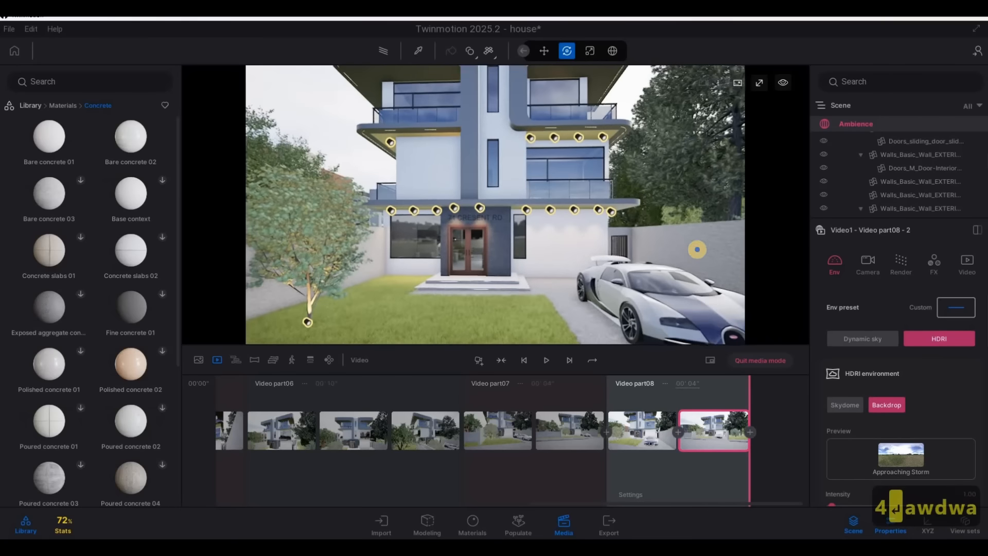
pyautogui.write('sadad')
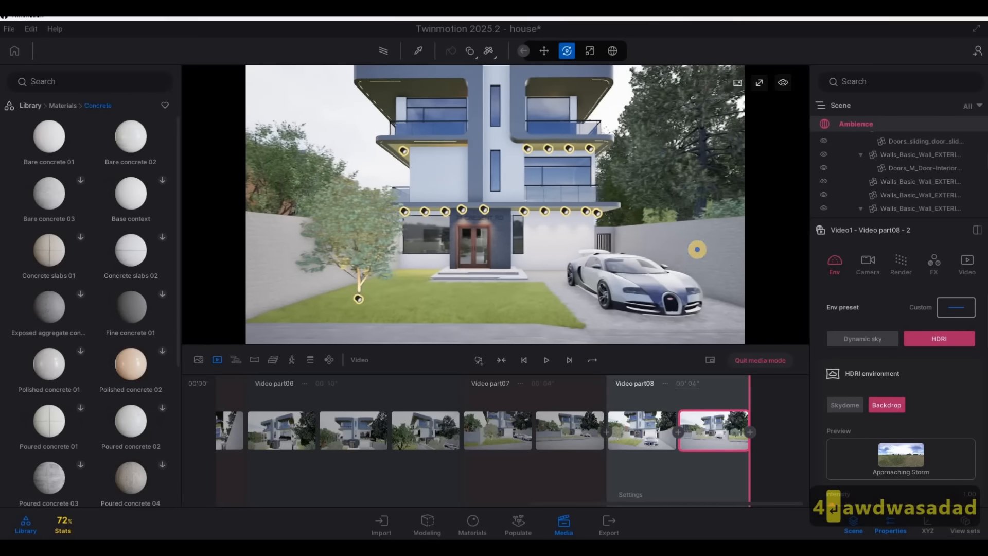
pyautogui.write('a')
# Create a 6-second ninth video part that pulls straight back from a centred frontal view of the house to across the street
pyautogui.click(482, 362)
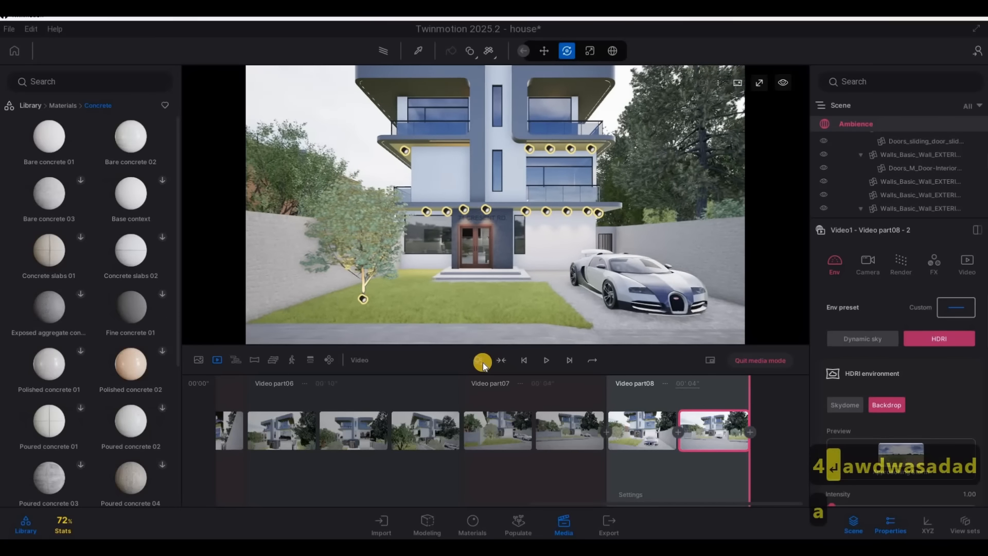
pyautogui.press('s')
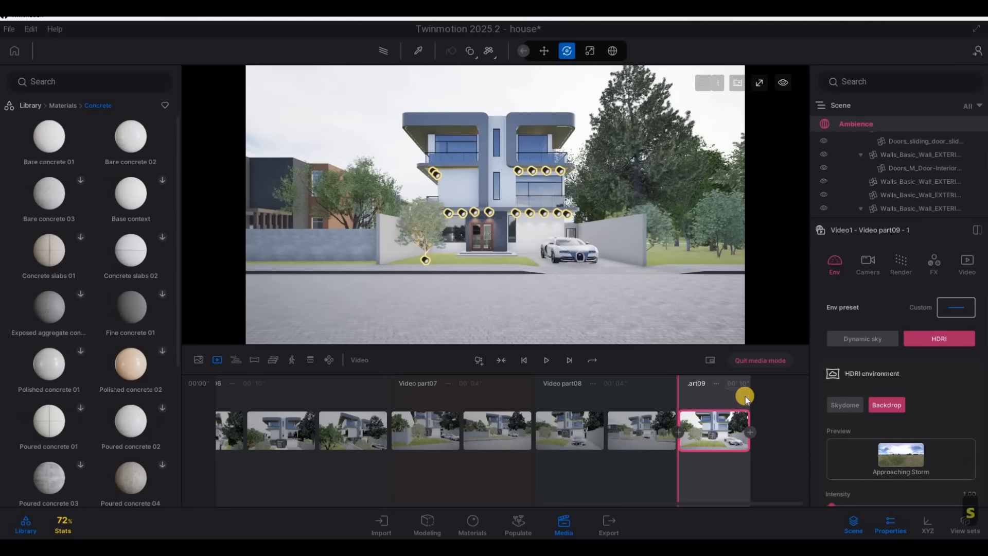
pyautogui.click(693, 384)
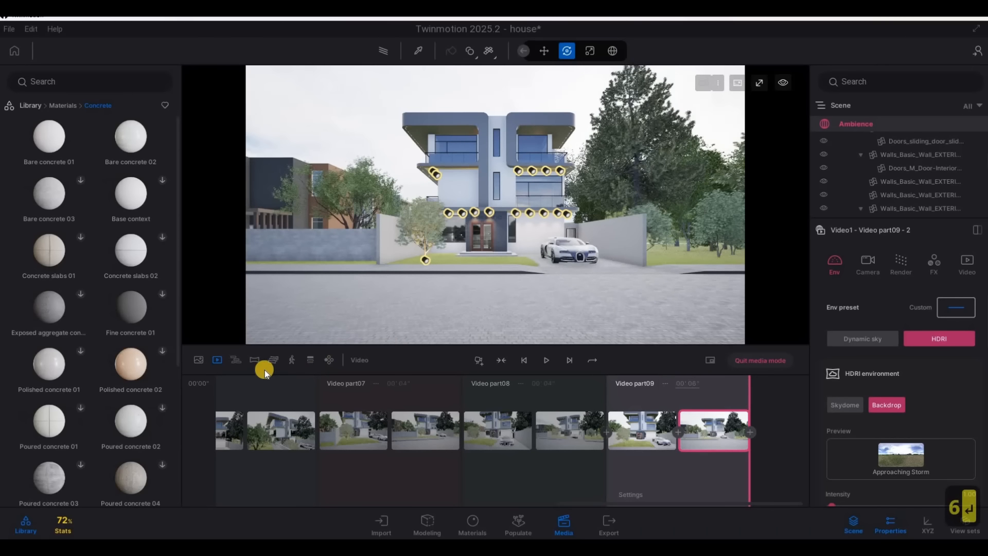
# Return to the video list, duplicate Video1, and rename the original as showreel
pyautogui.click(215, 360)
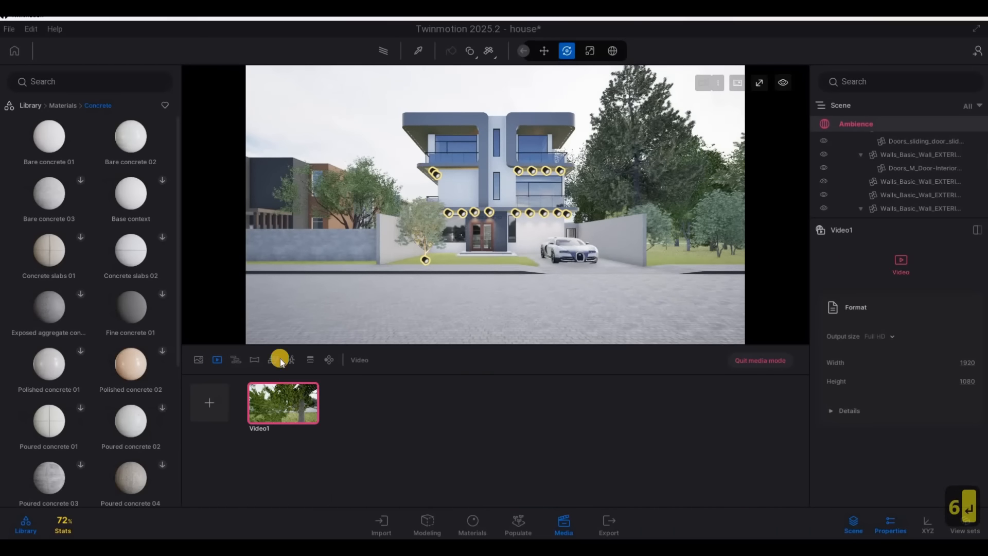
pyautogui.click(283, 384)
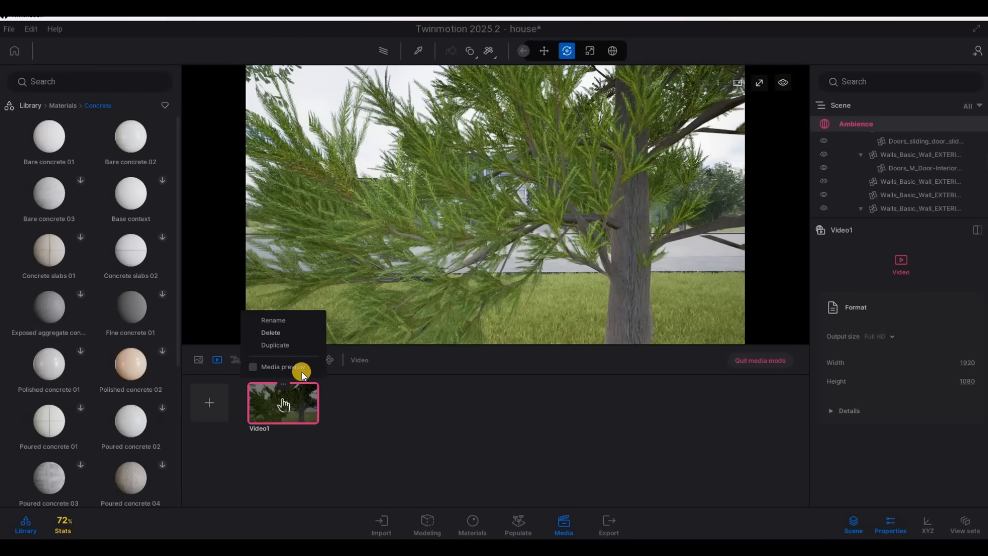
pyautogui.click(275, 344)
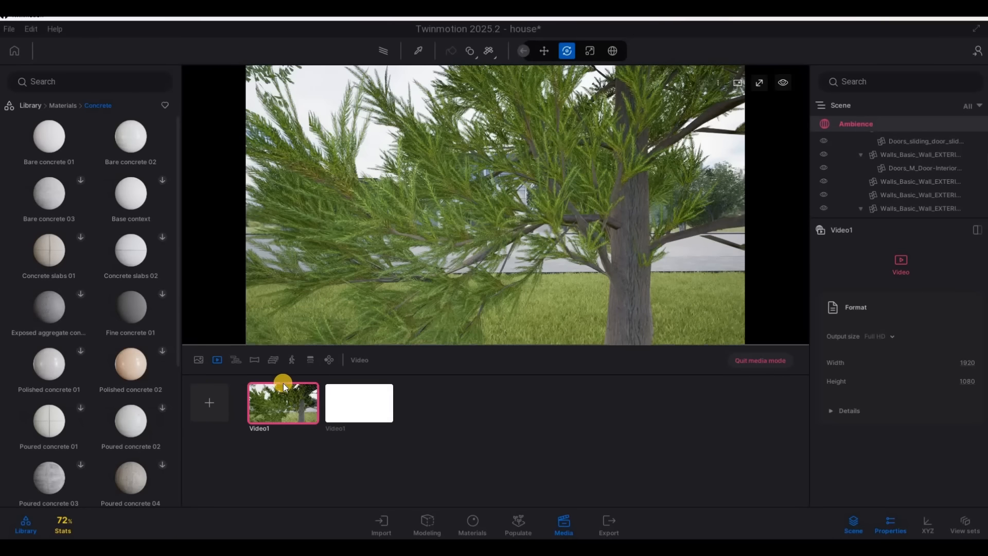
pyautogui.click(272, 319)
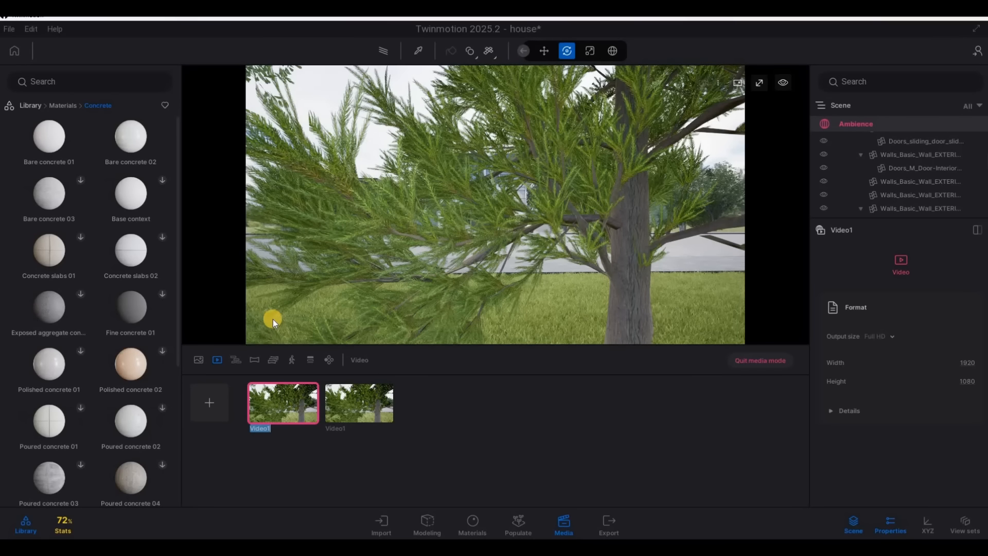
pyautogui.write('showre')
pyautogui.write('ele')
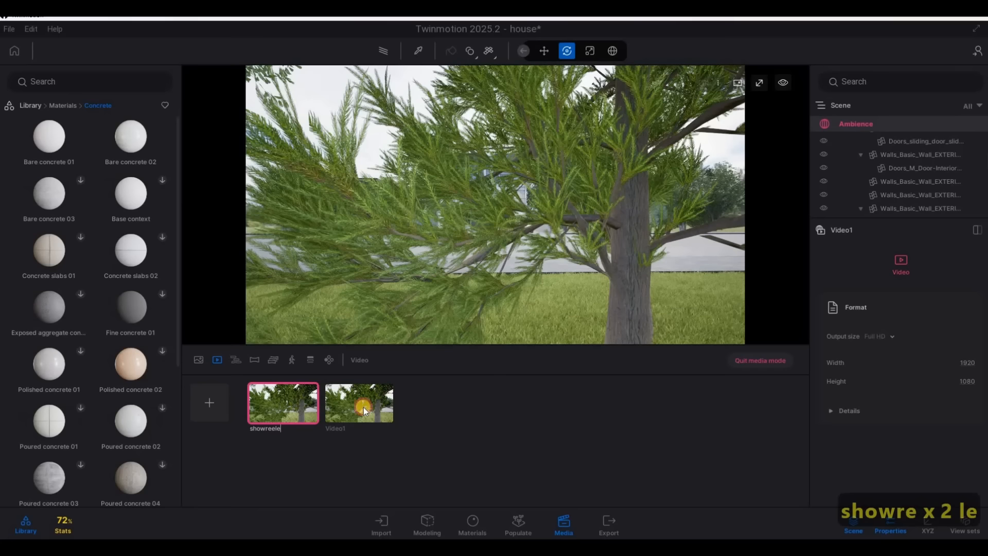
# Finish naming the original video showreel and rename its duplicate as shorts
pyautogui.press('BackSpace')
pyautogui.click(359, 386)
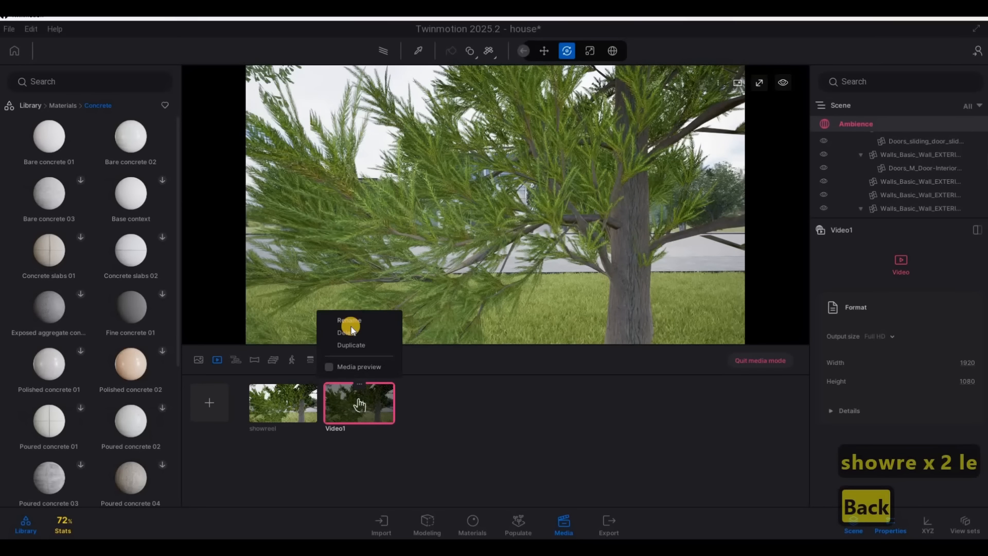
pyautogui.click(350, 324)
pyautogui.write('shorts')
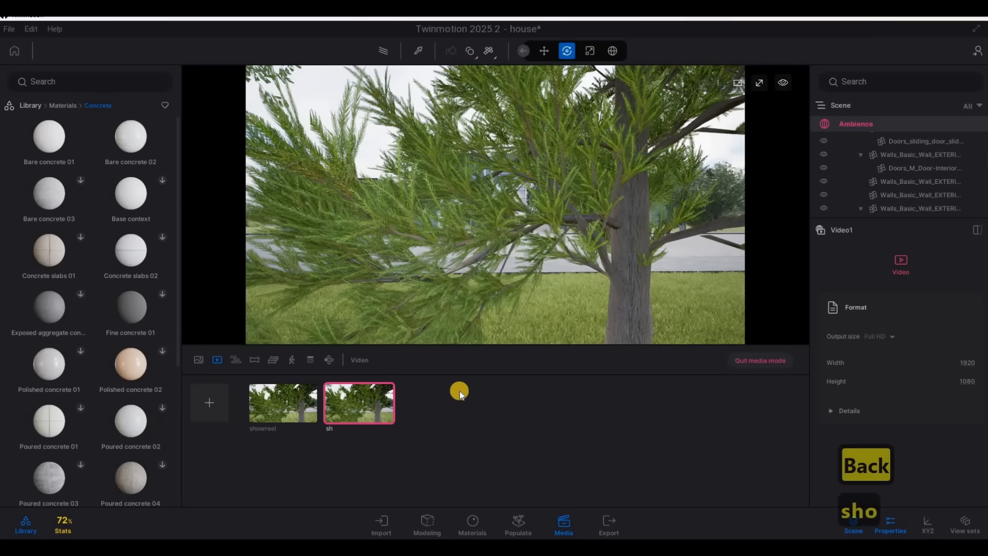
pyautogui.click(359, 385)
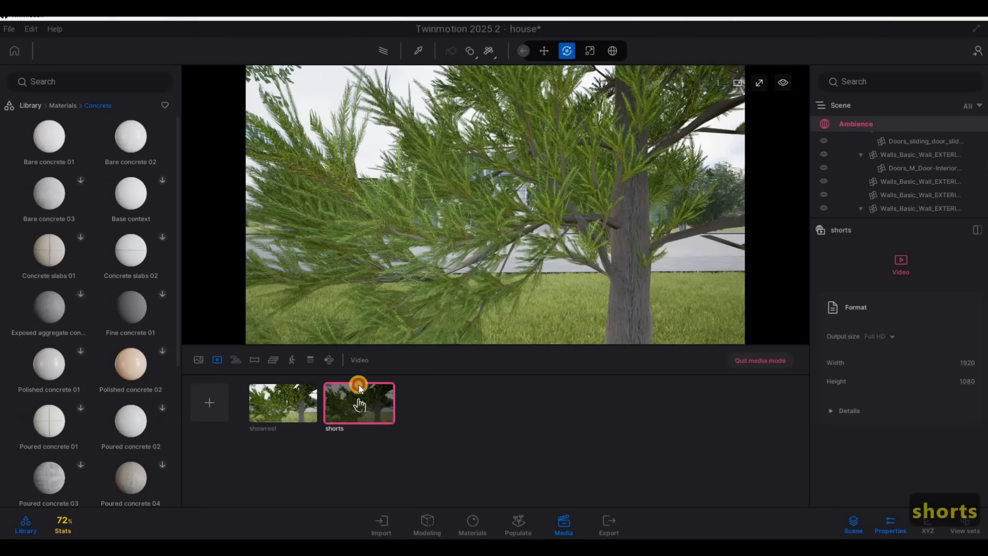
pyautogui.click(628, 408)
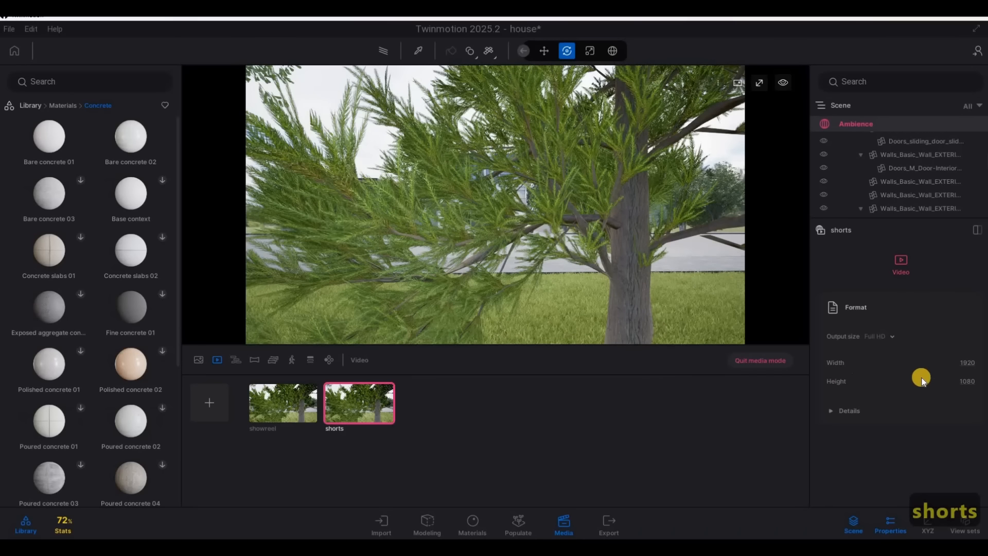
# Give the shorts video a custom vertical output size, 700 wide by 1000 high
pyautogui.click(960, 363)
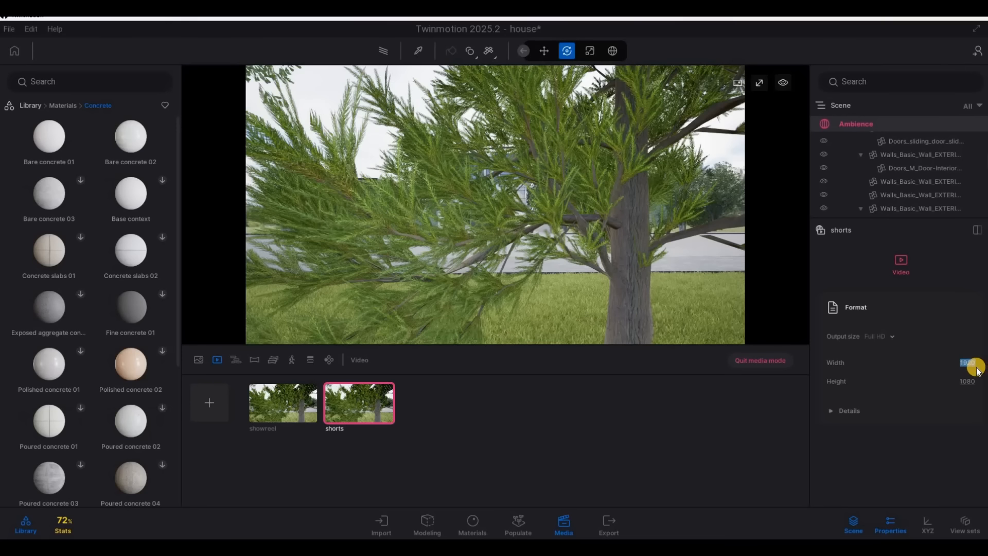
pyautogui.write('700')
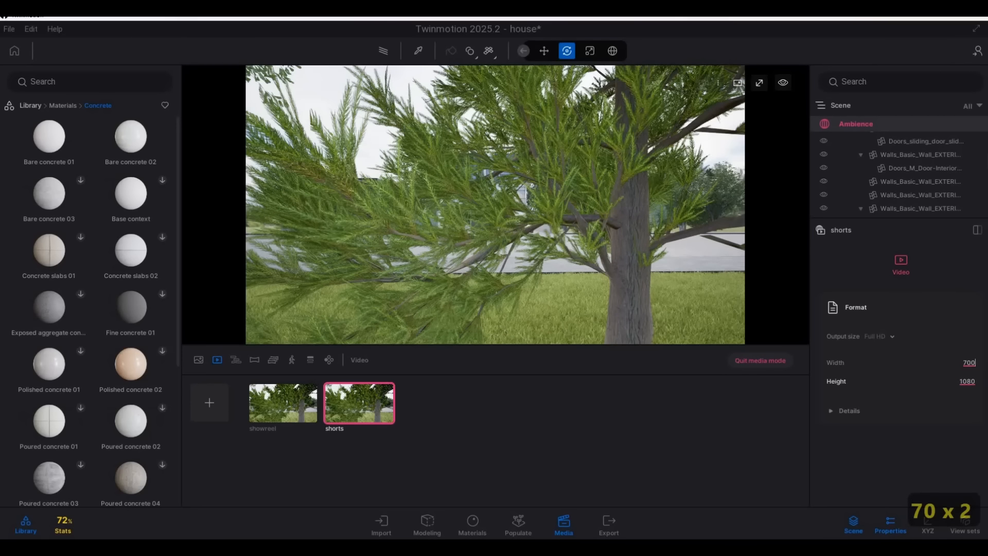
pyautogui.click(967, 381)
pyautogui.write('100')
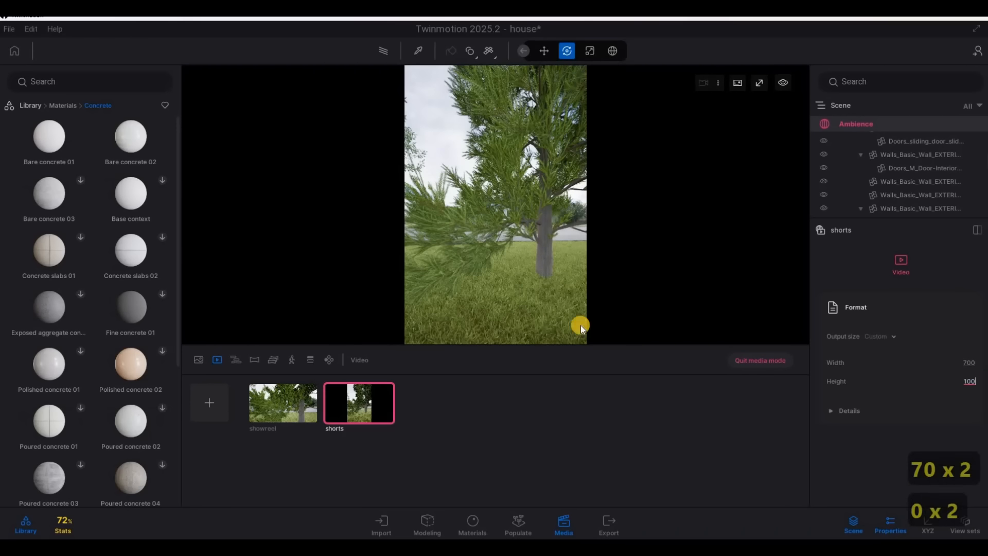
pyautogui.write('0')
pyautogui.press('Return')
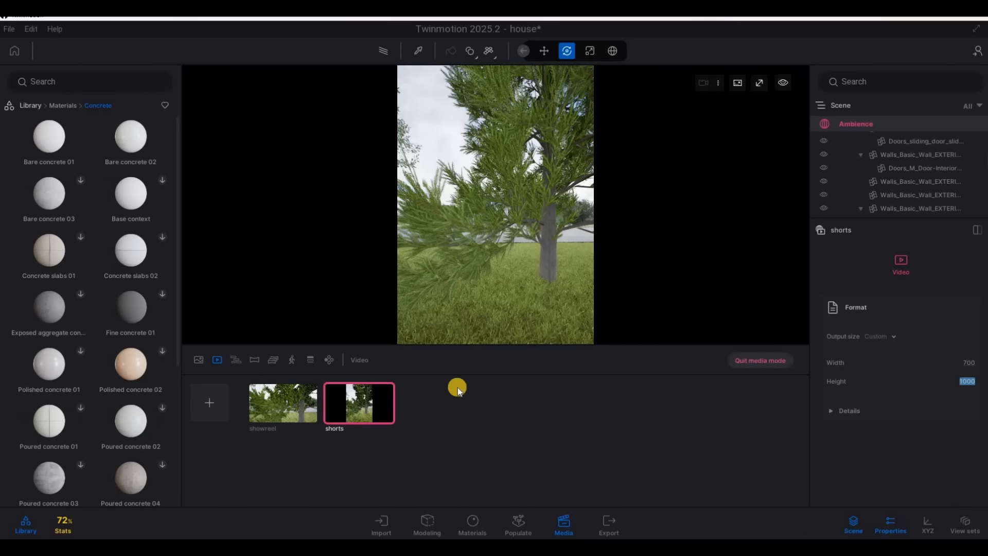
# Quit media mode, return to the image list, and save the house project
pyautogui.click(343, 399)
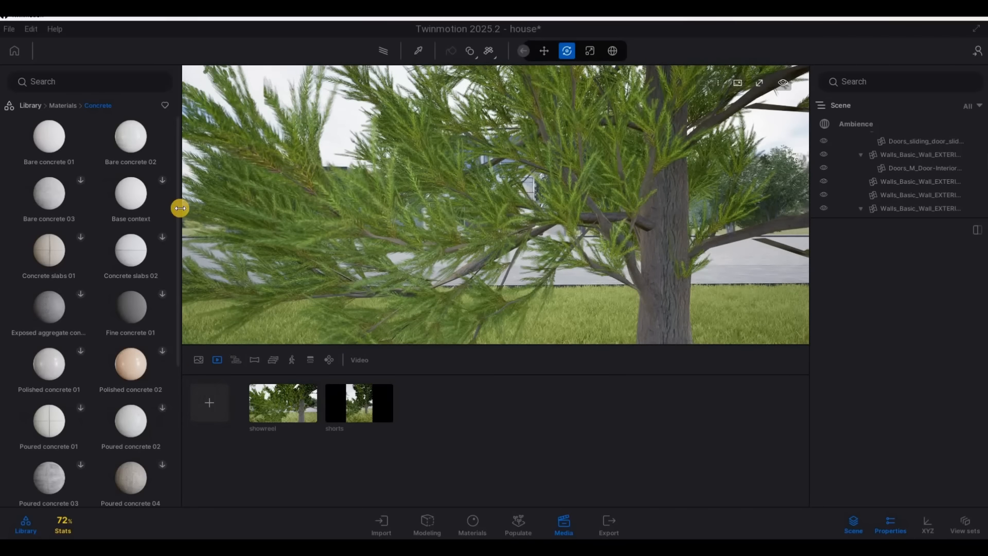
pyautogui.click(9, 27)
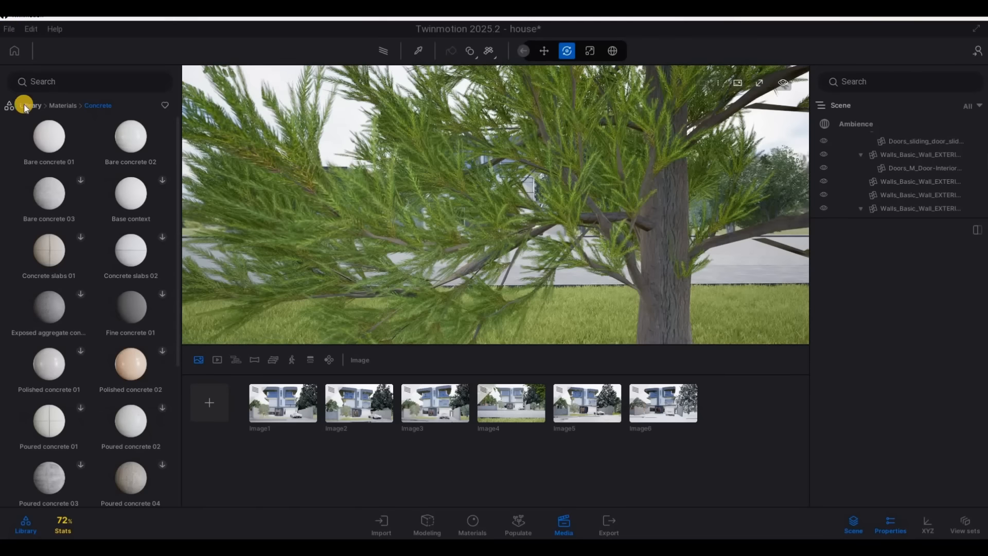
pyautogui.click(20, 117)
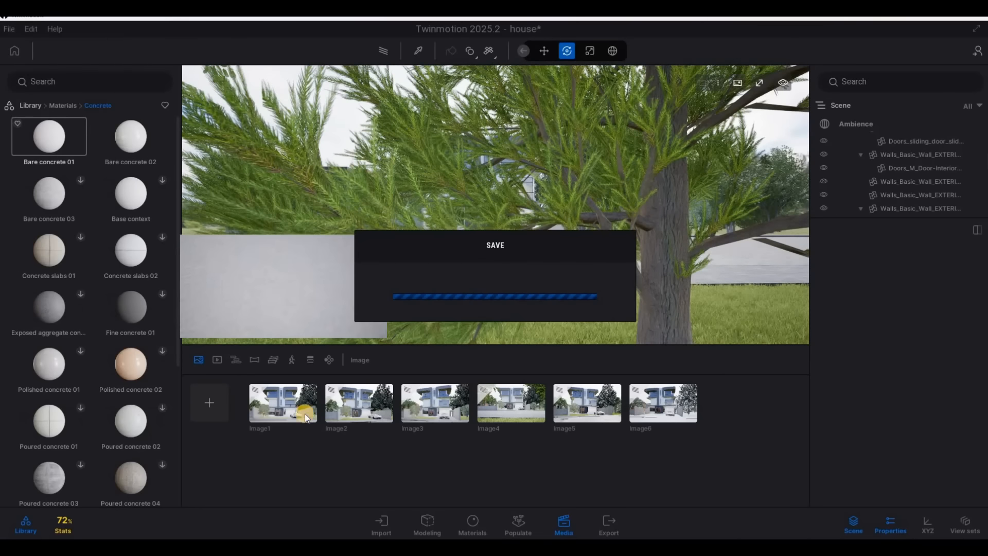
pyautogui.press('F1')
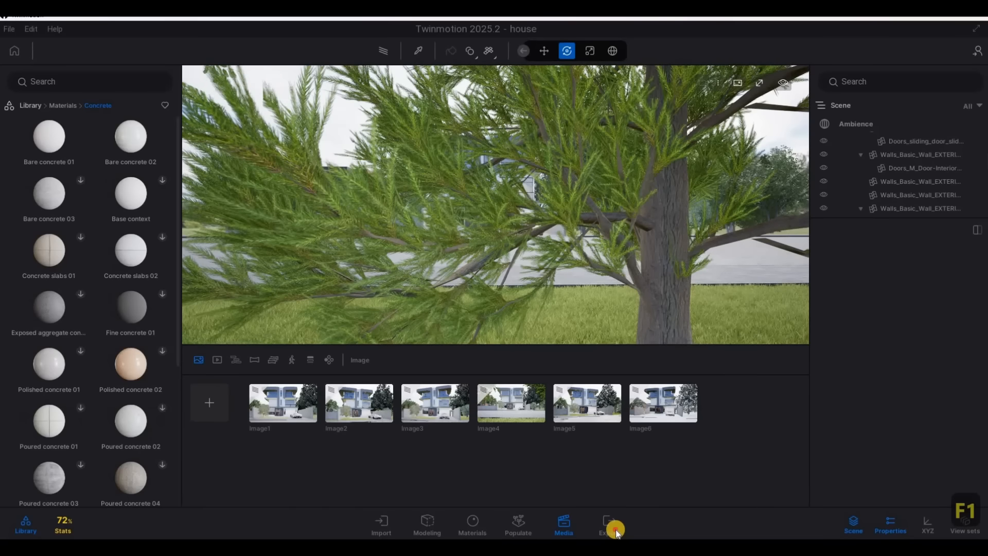
# Set up a local export that includes all six images, Image1 to Image6, and both the showreel and shorts videos
pyautogui.click(615, 531)
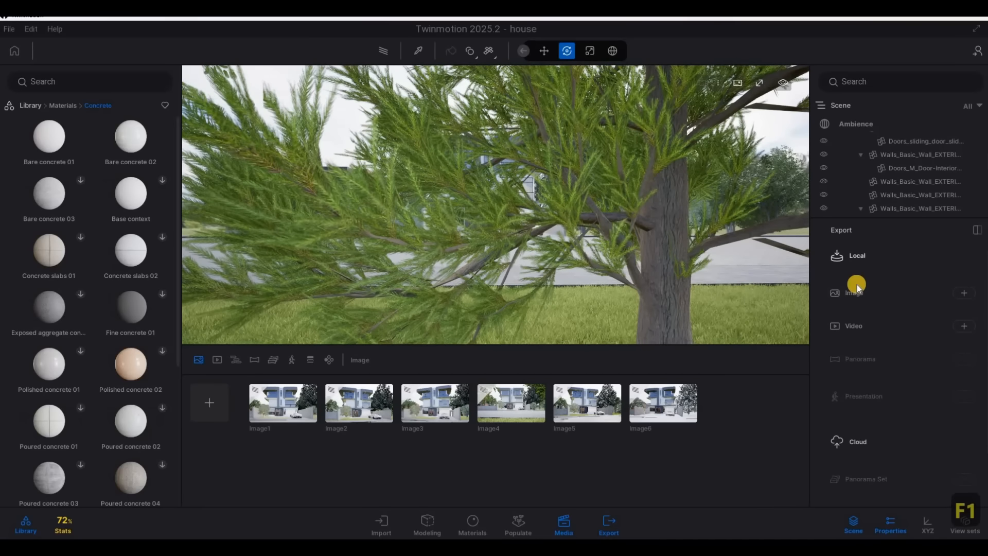
pyautogui.click(879, 255)
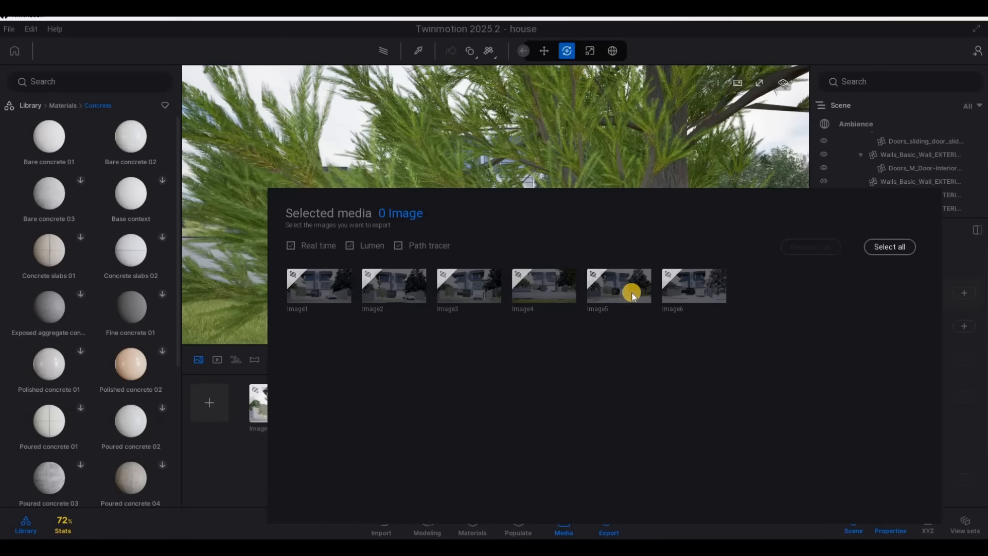
pyautogui.click(889, 247)
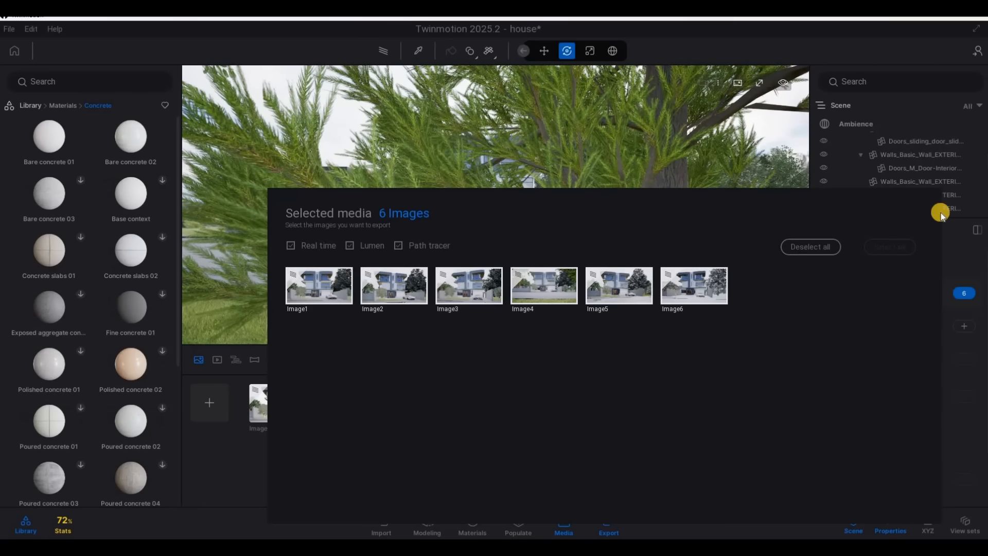
pyautogui.click(962, 316)
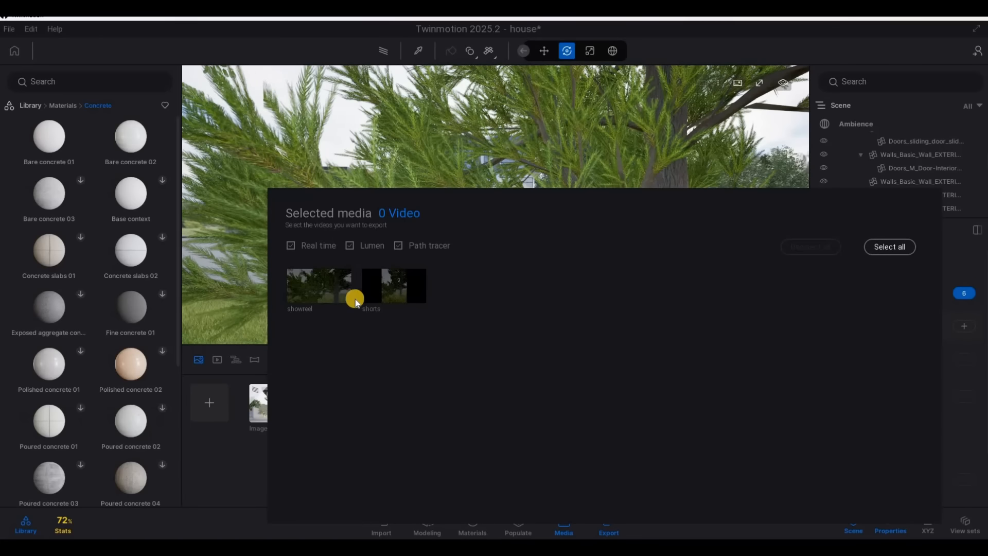
pyautogui.click(890, 246)
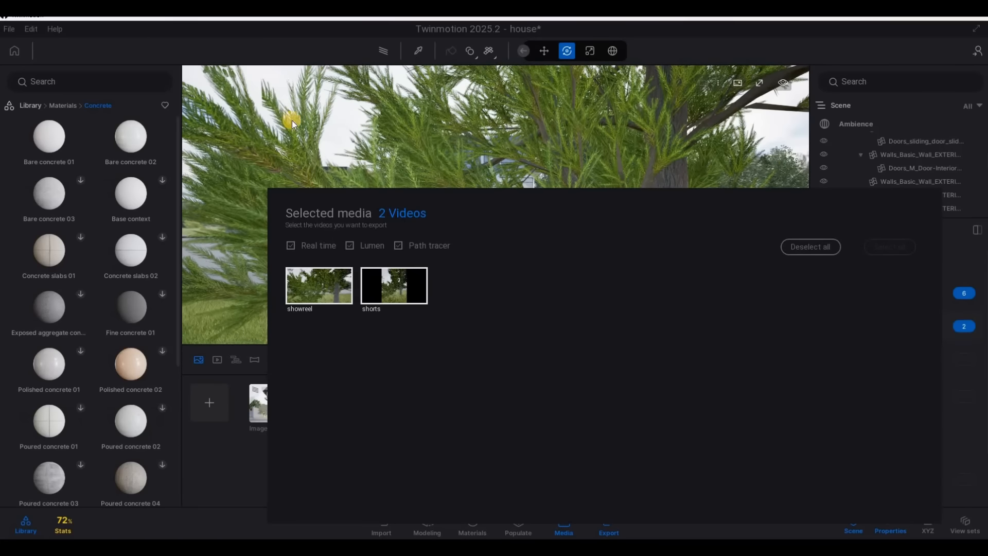
pyautogui.click(96, 26)
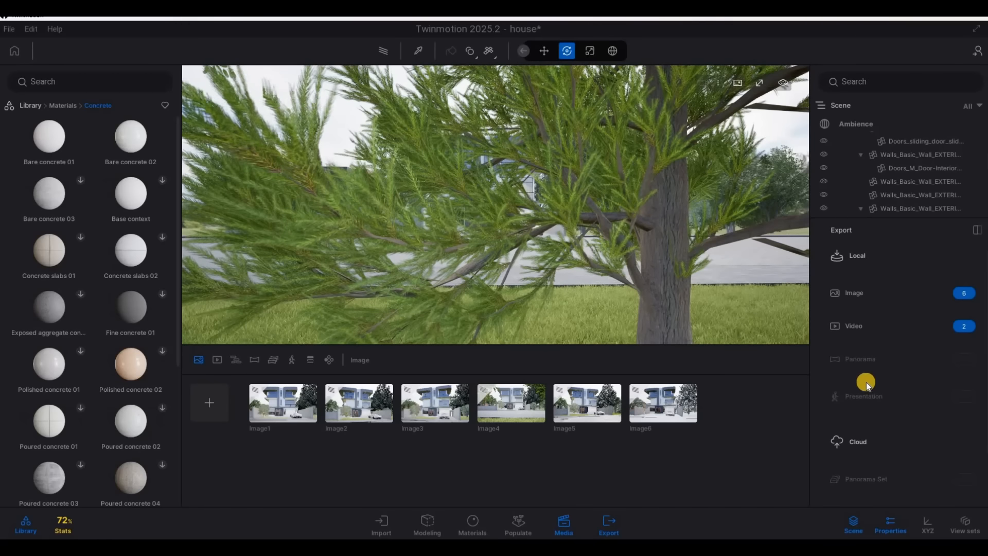
pyautogui.scroll(-2, 906, 486)
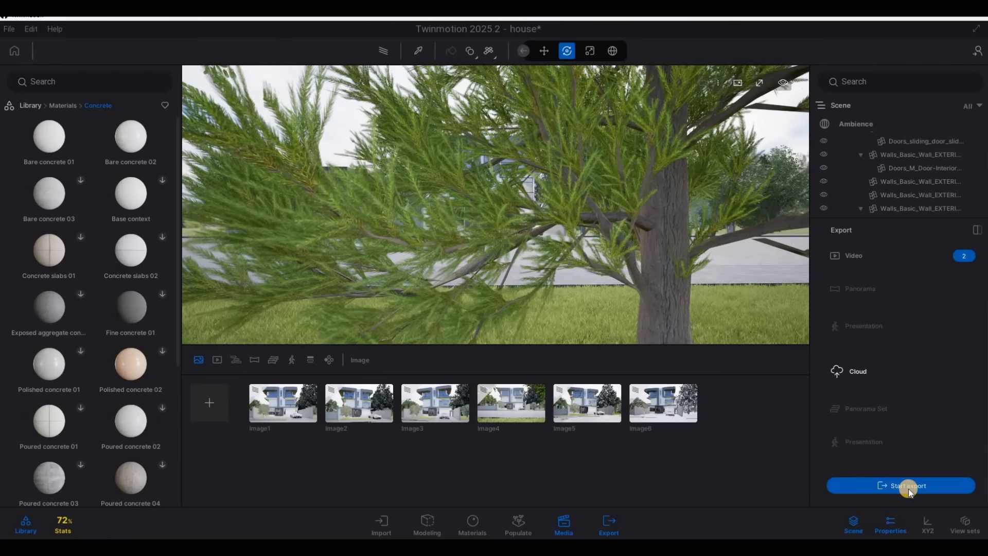